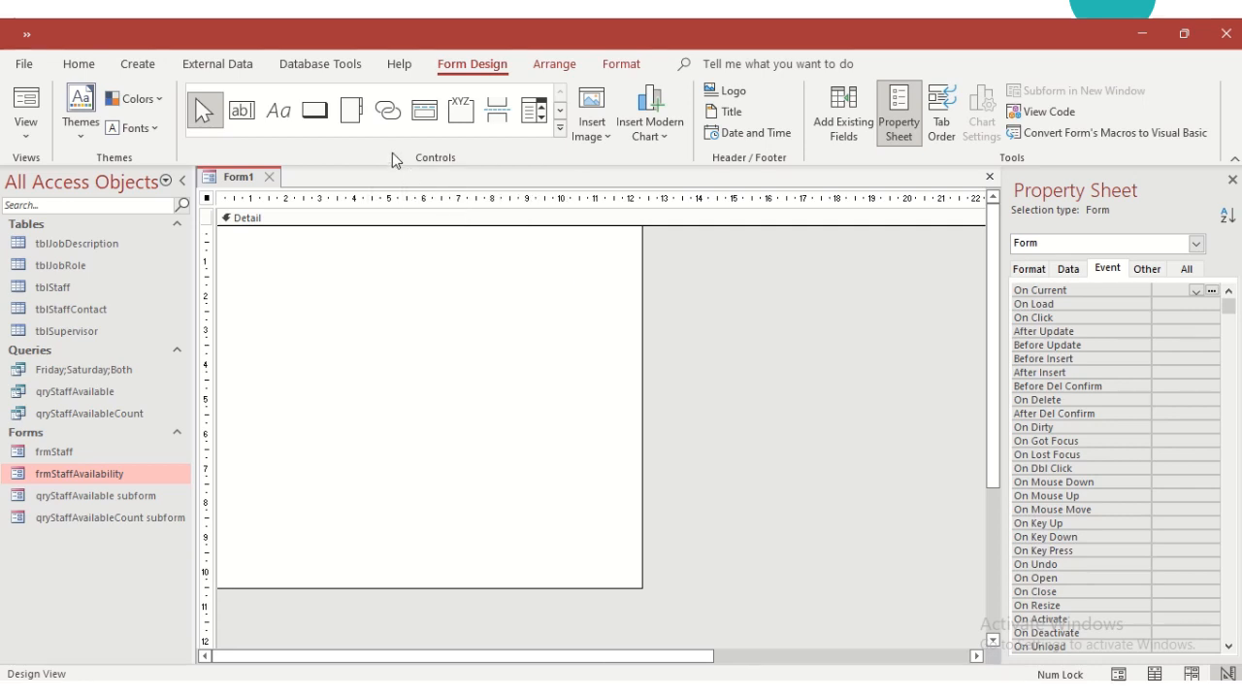
# Add a label about 11.3 by 1.9 cm at the top of the Detail section reading "Rockhill Music Festival - Staff Availability".
pyautogui.click(278, 110)
pyautogui.moveTo(237, 233); pyautogui.dragTo(627, 297)
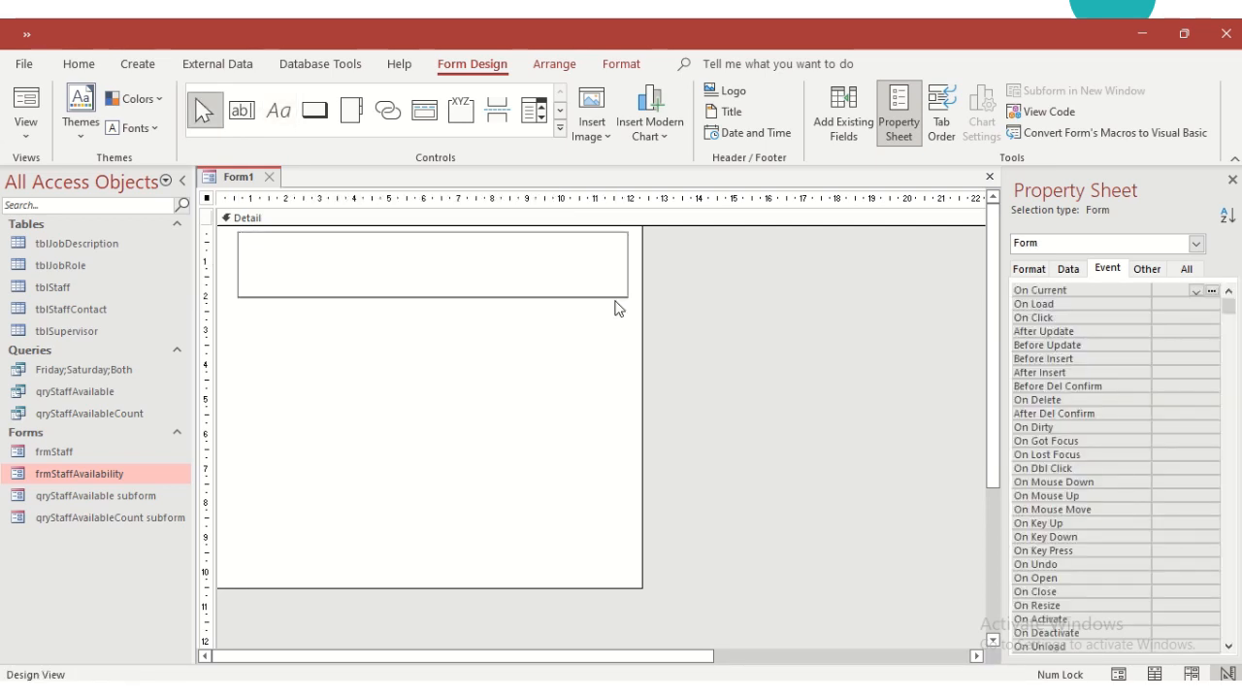
pyautogui.write('Rockhill Music FEsti')
pyautogui.press('BackSpace')
pyautogui.press('BackSpace')
pyautogui.press('BackSpace')
pyautogui.press('BackSpace')
pyautogui.write('estival')
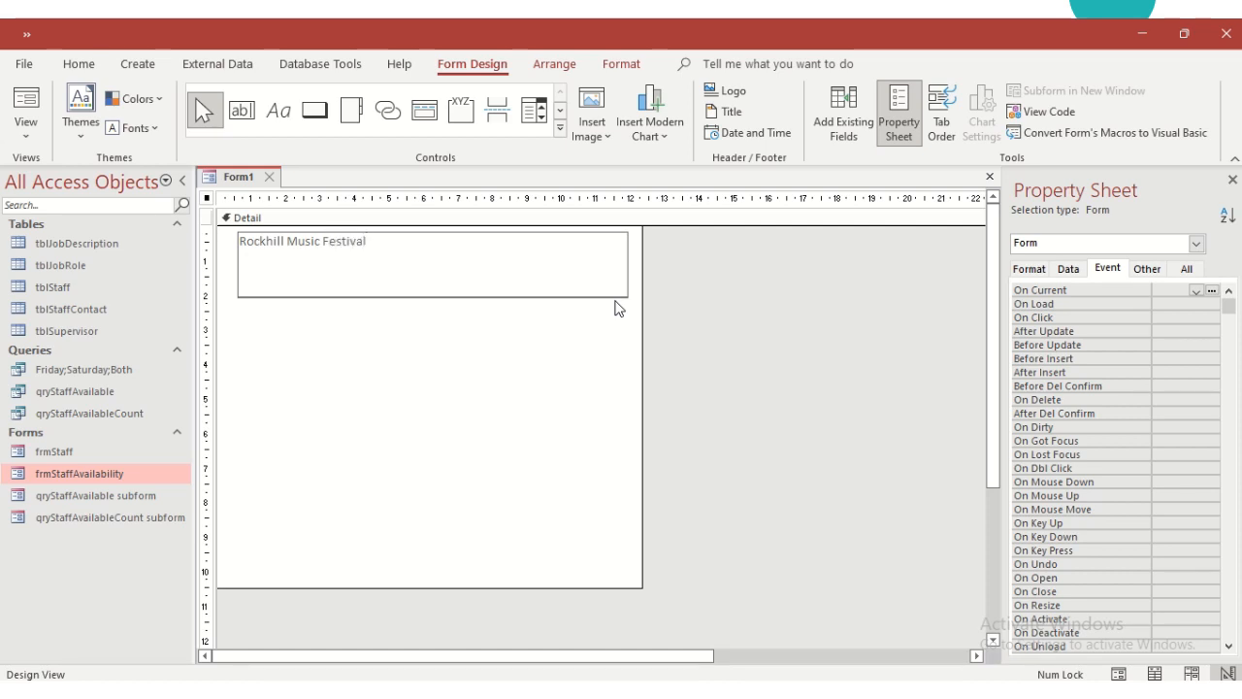
pyautogui.write(' - Staff Availability')
# Format the title label with font size 18, centred text alignment and semi-bold font weight.
pyautogui.moveTo(508, 243); pyautogui.dragTo(243, 245)
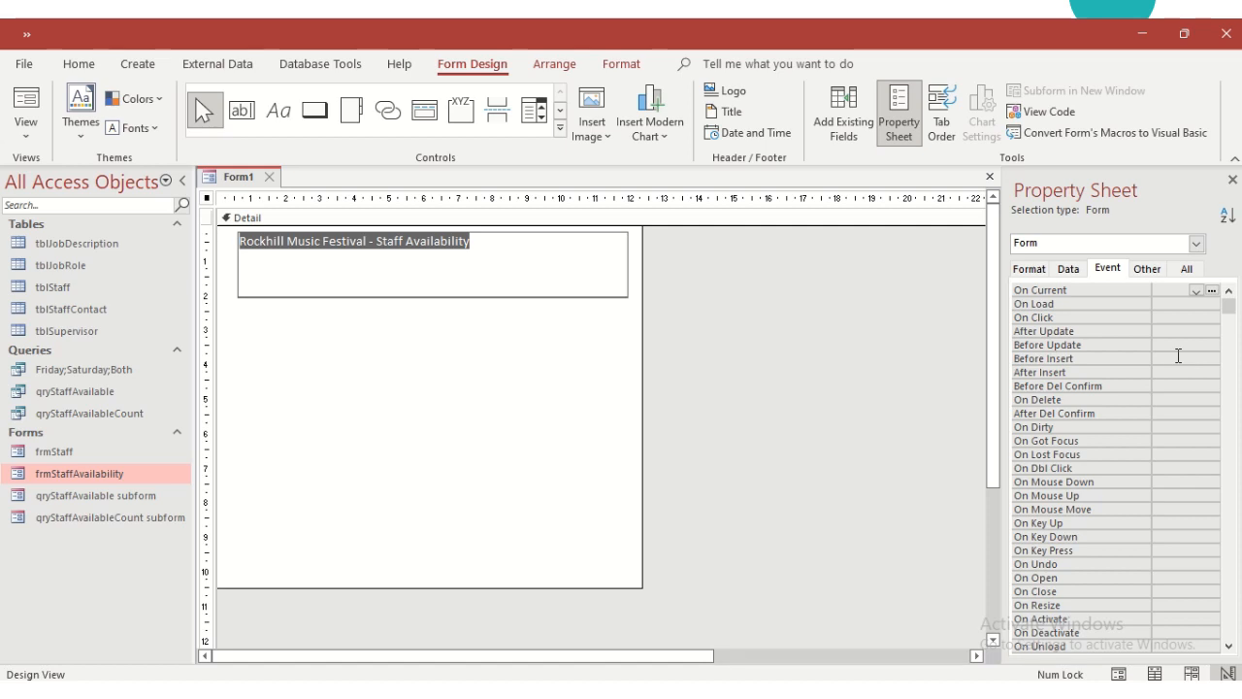
pyautogui.click(1032, 271)
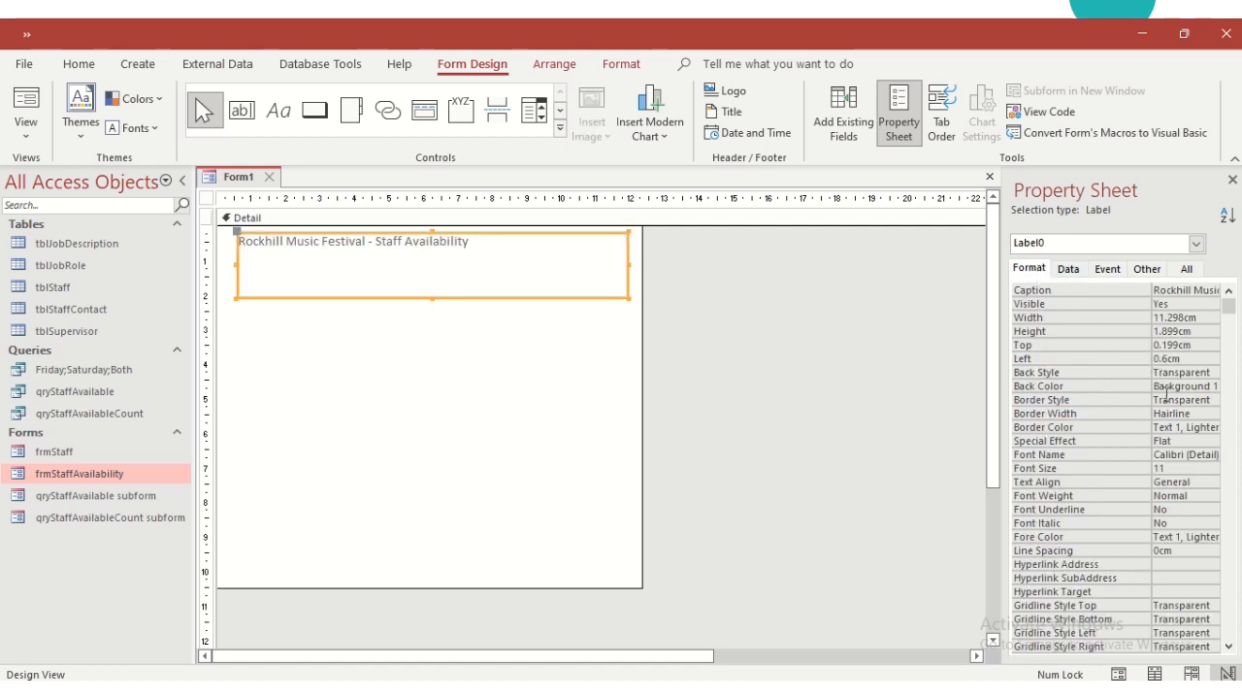
pyautogui.click(1150, 468)
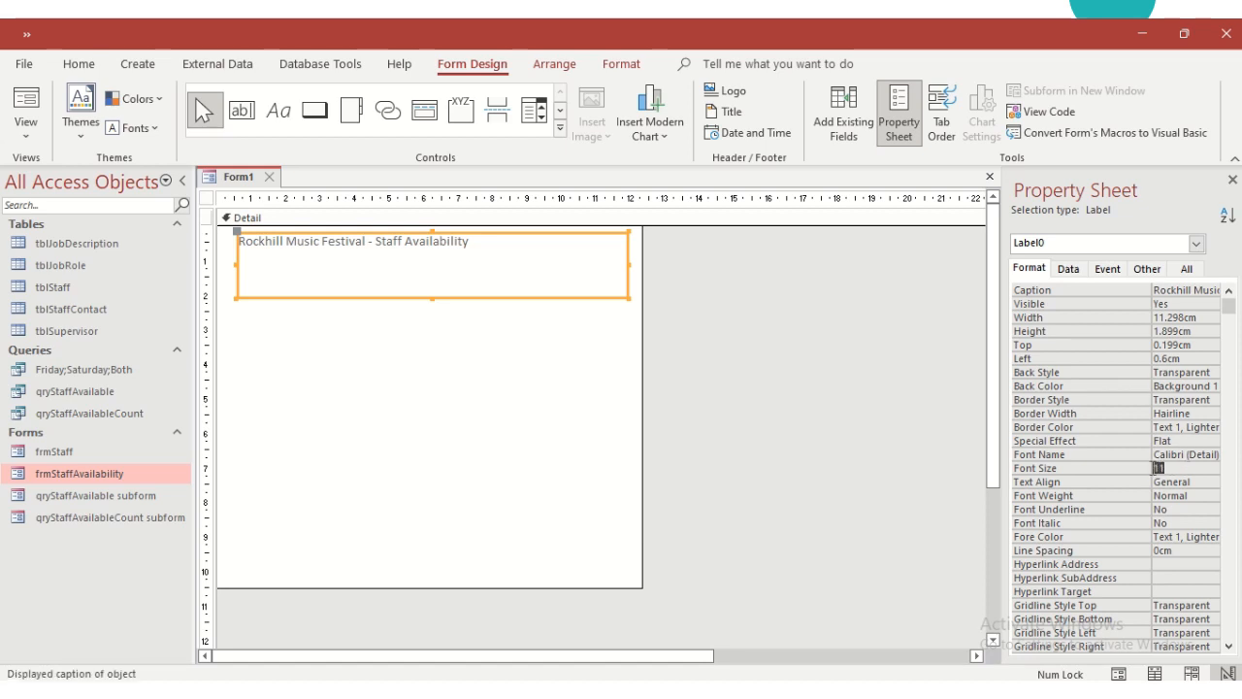
pyautogui.write('2')
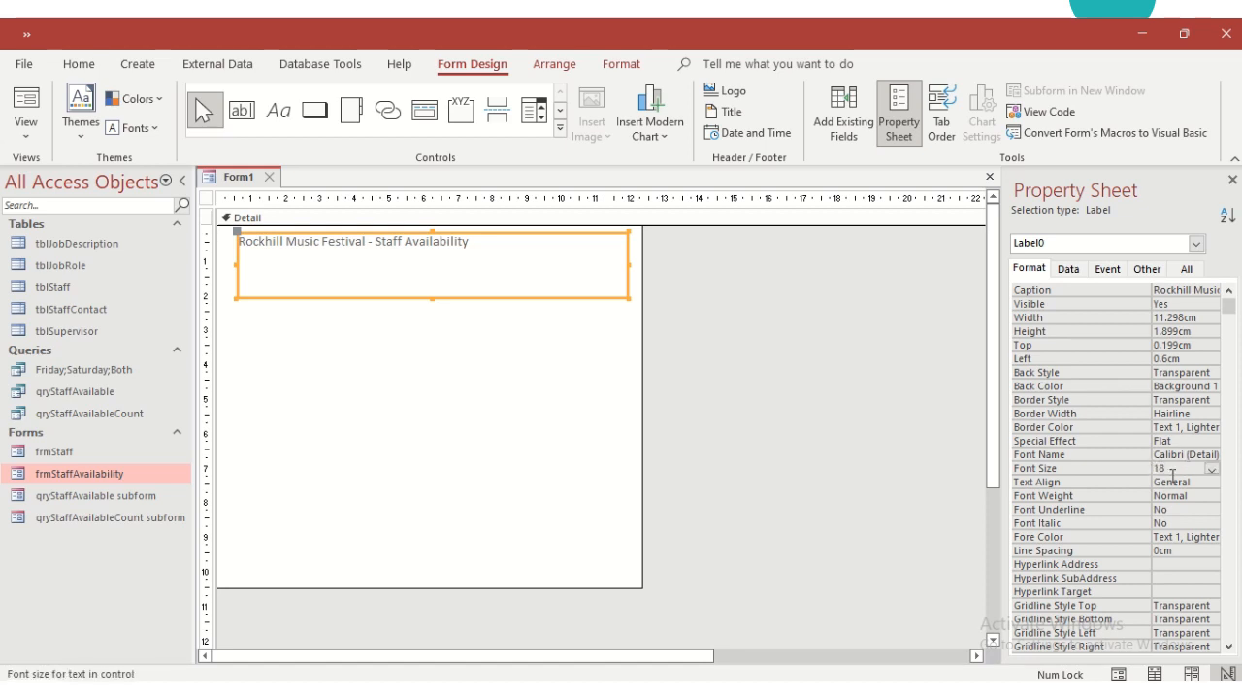
pyautogui.click(1176, 481)
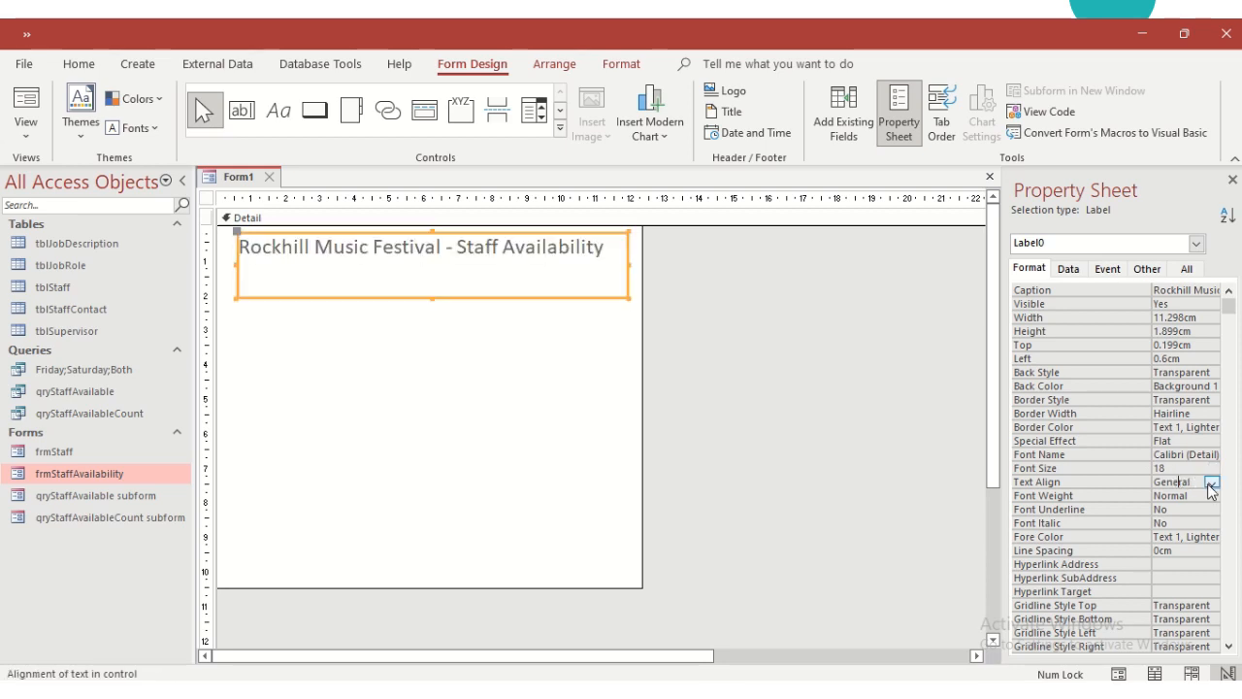
pyautogui.click(1211, 483)
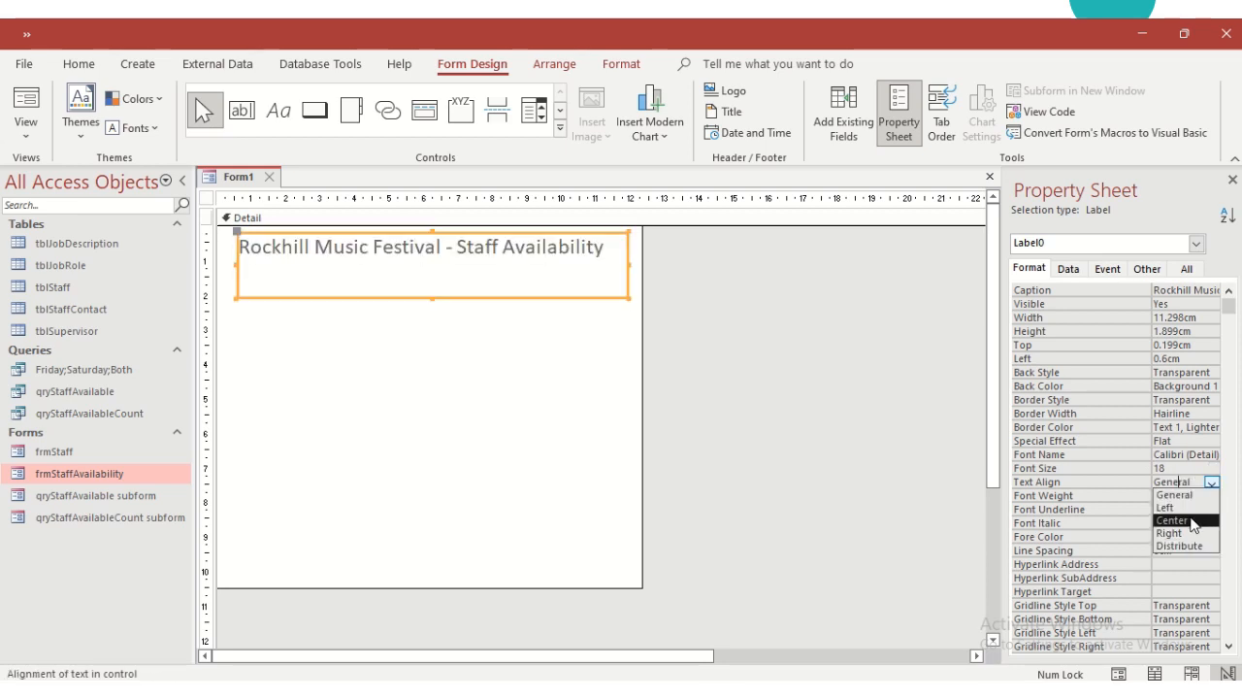
pyautogui.click(1194, 520)
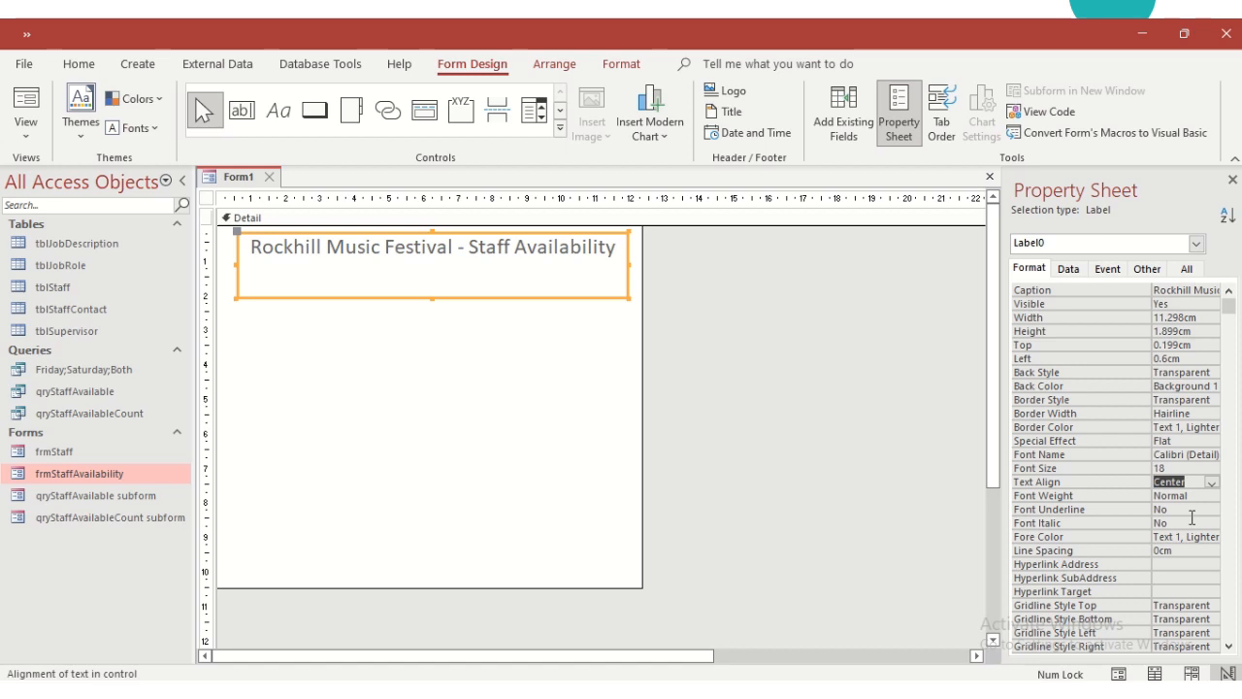
pyautogui.click(1188, 495)
pyautogui.click(1211, 497)
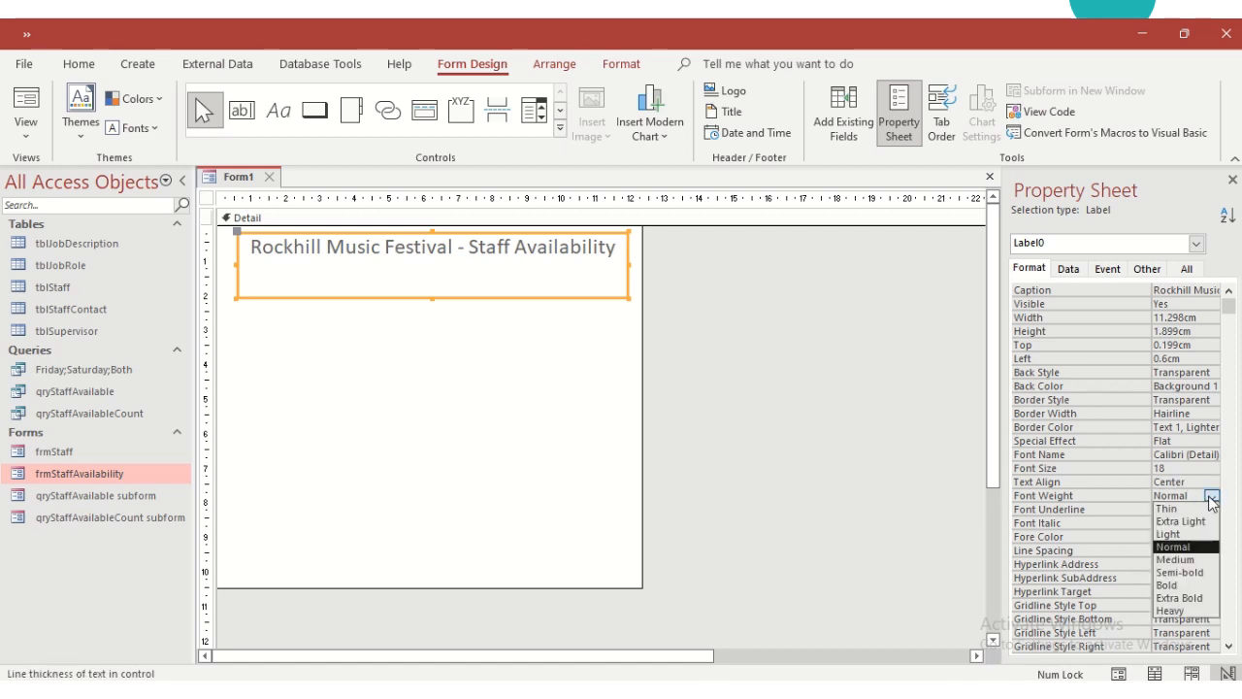
pyautogui.click(1186, 572)
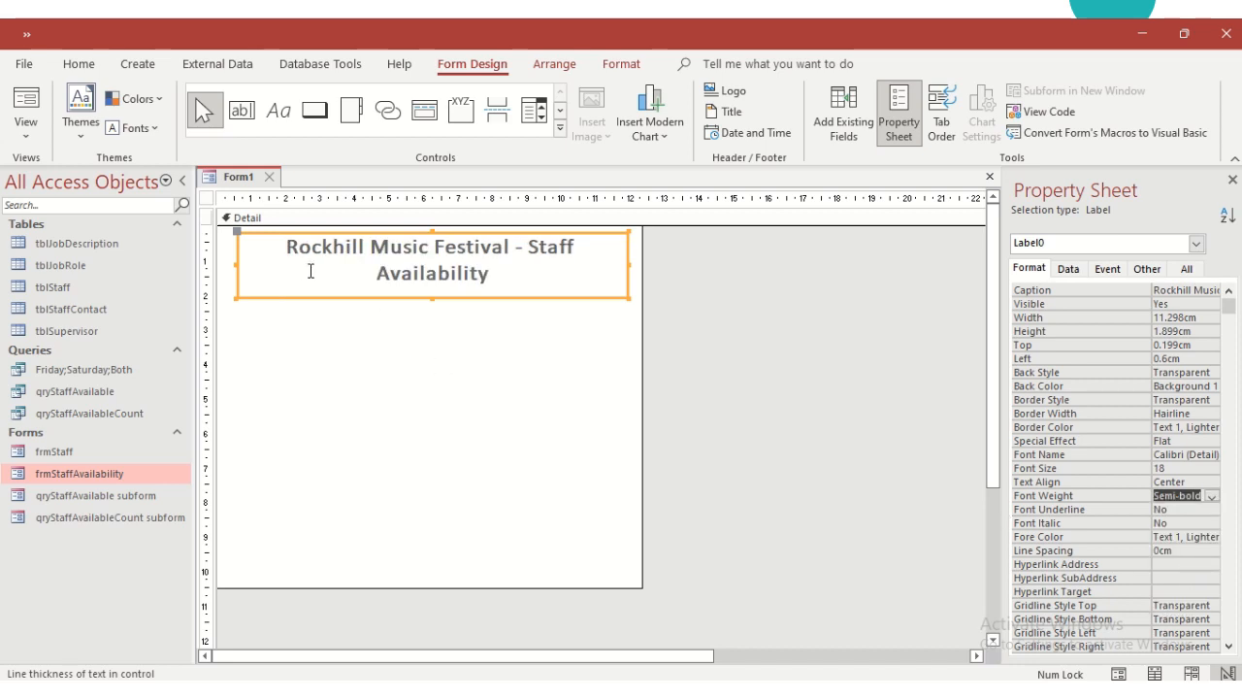
# Resize the title label to about 12 cm wide and 1 cm high so the title fits on one line.
pyautogui.click(234, 263)
pyautogui.moveTo(234, 264); pyautogui.dragTo(221, 263)
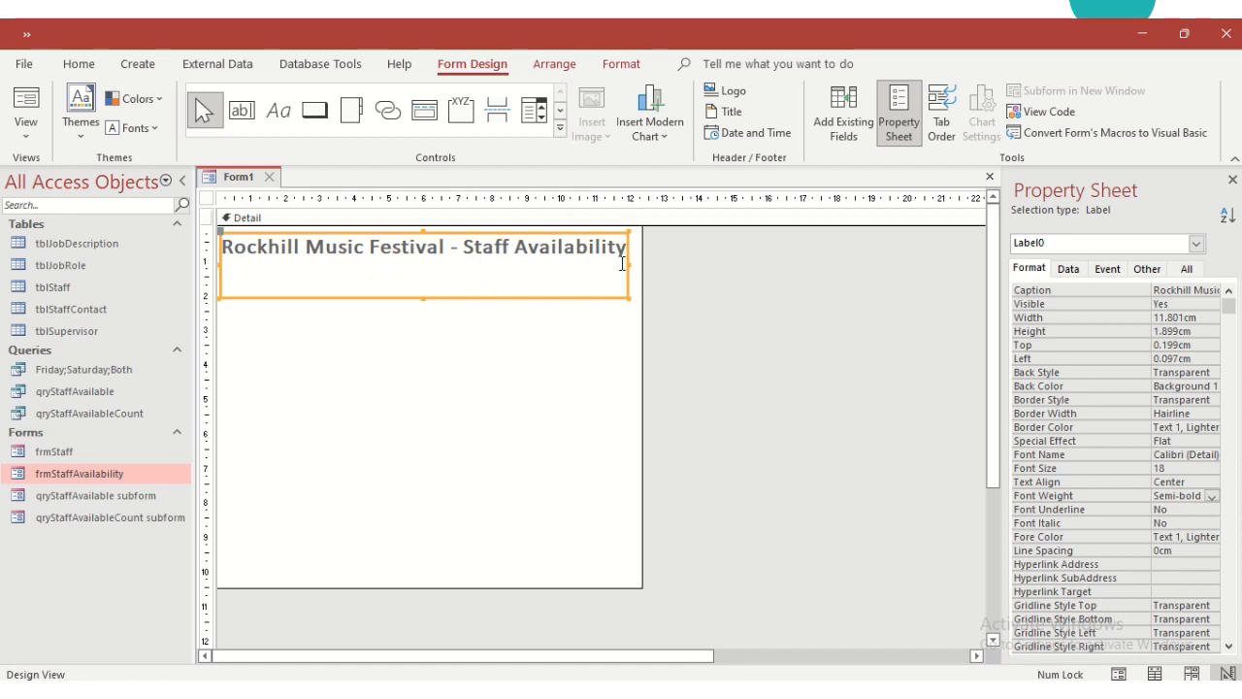
pyautogui.moveTo(627, 262); pyautogui.dragTo(633, 263)
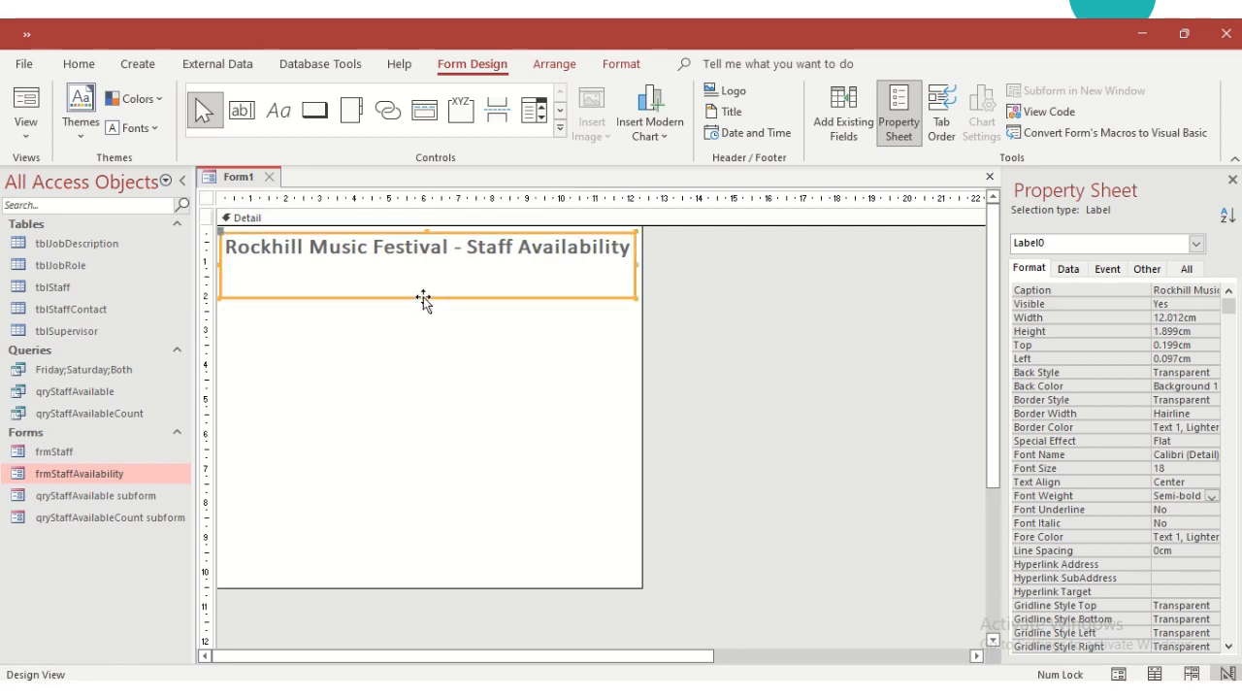
pyautogui.moveTo(430, 299); pyautogui.dragTo(433, 270)
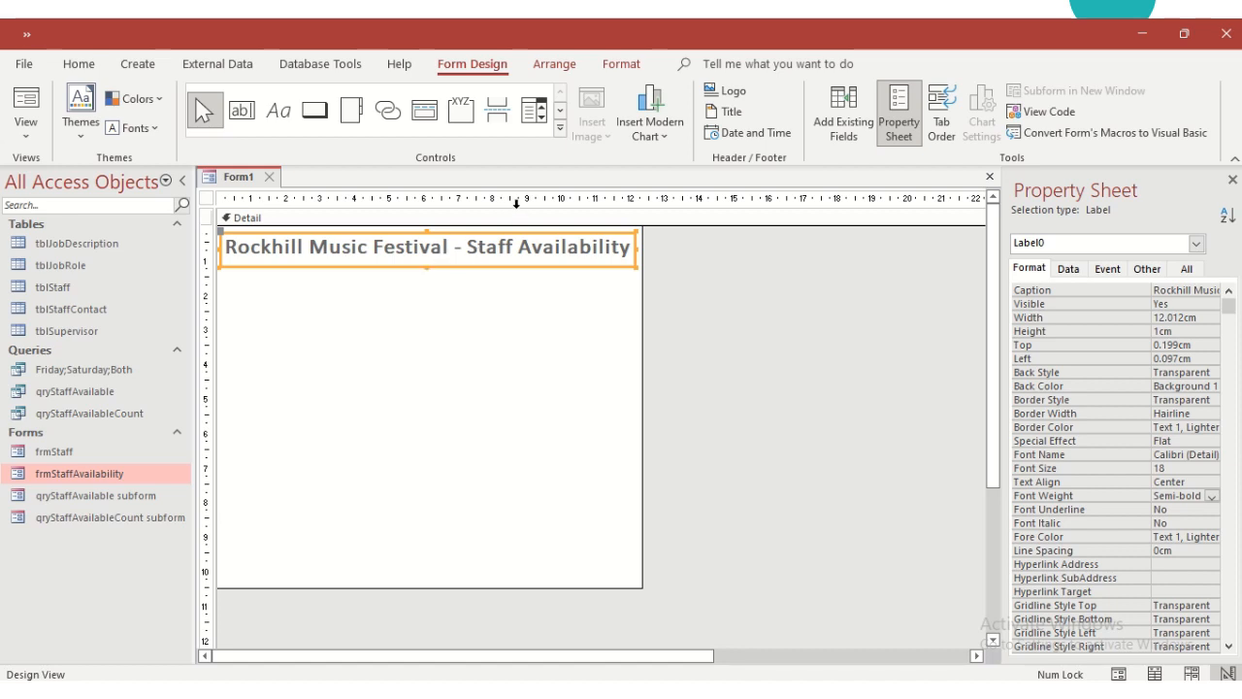
pyautogui.click(418, 308)
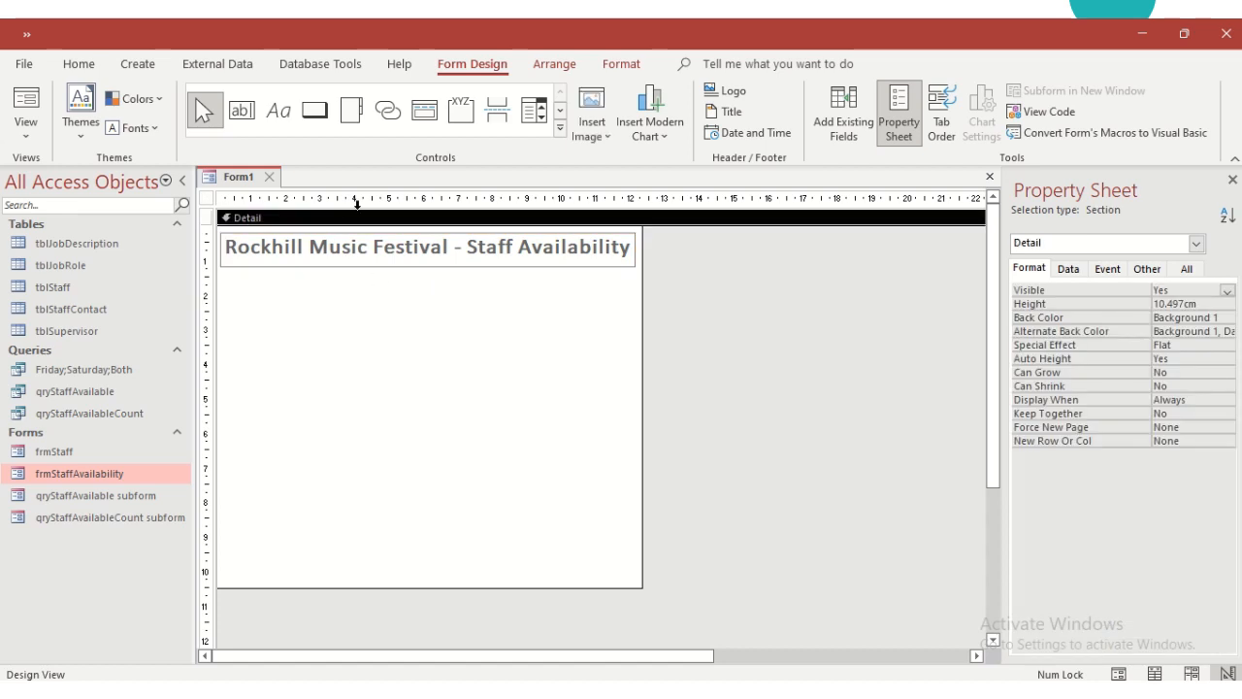
# Draw a combo box about 3.7 cm wide below the title, sourced from the JobRoleID and JobRole fields of tblJobRole.
pyautogui.click(537, 112)
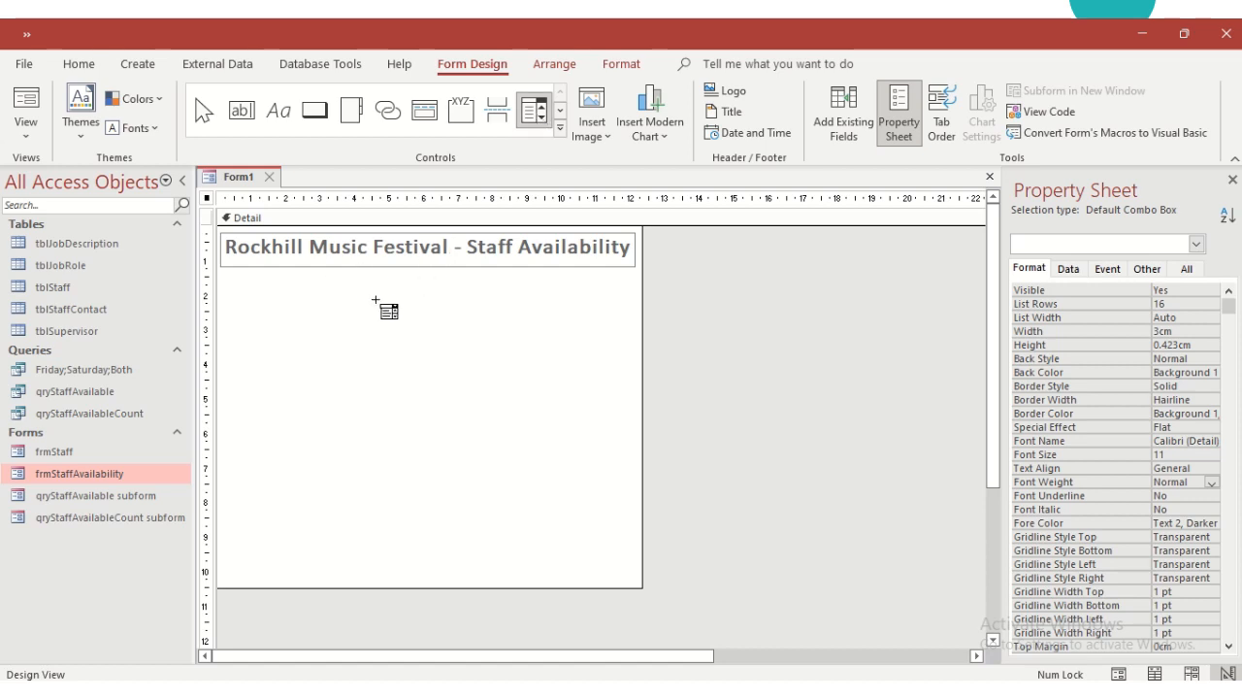
pyautogui.moveTo(364, 301); pyautogui.dragTo(493, 328)
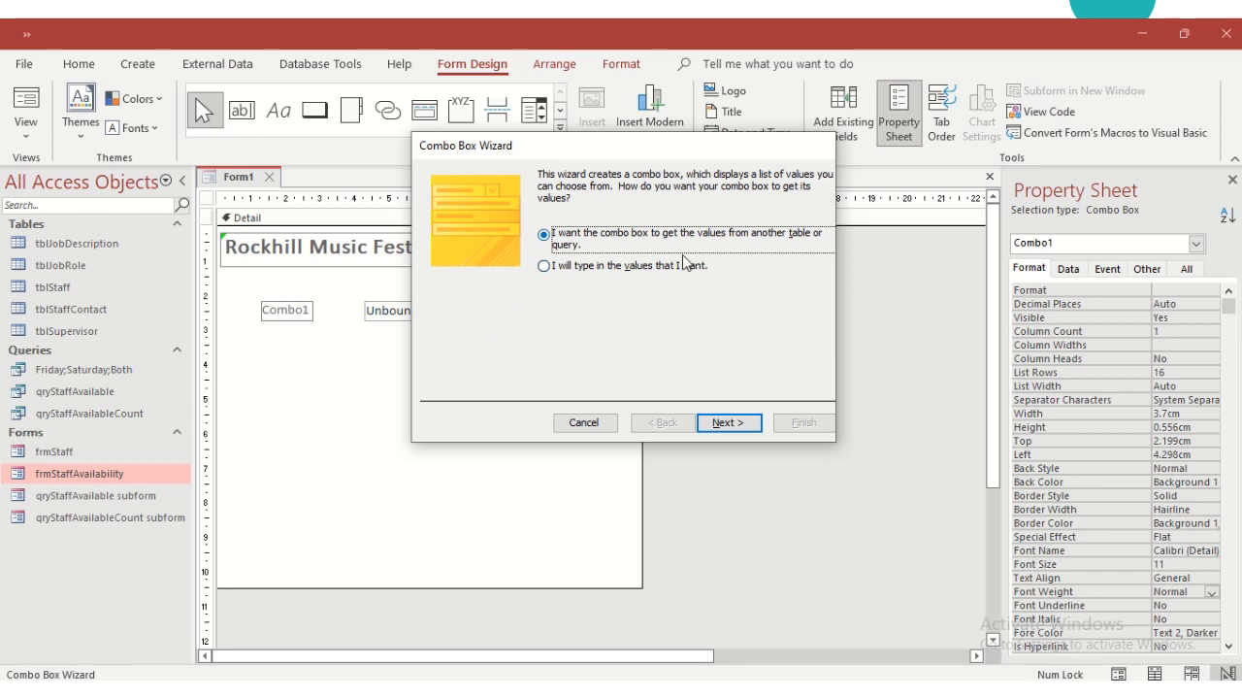
pyautogui.click(731, 423)
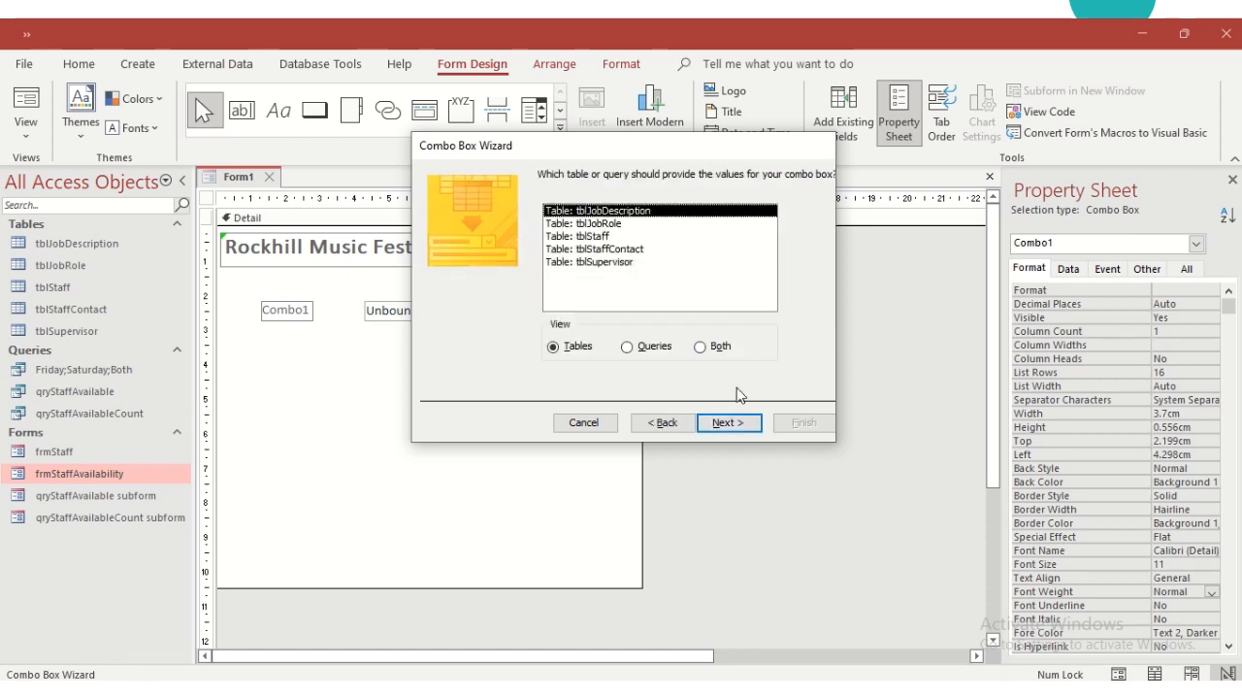
pyautogui.click(600, 224)
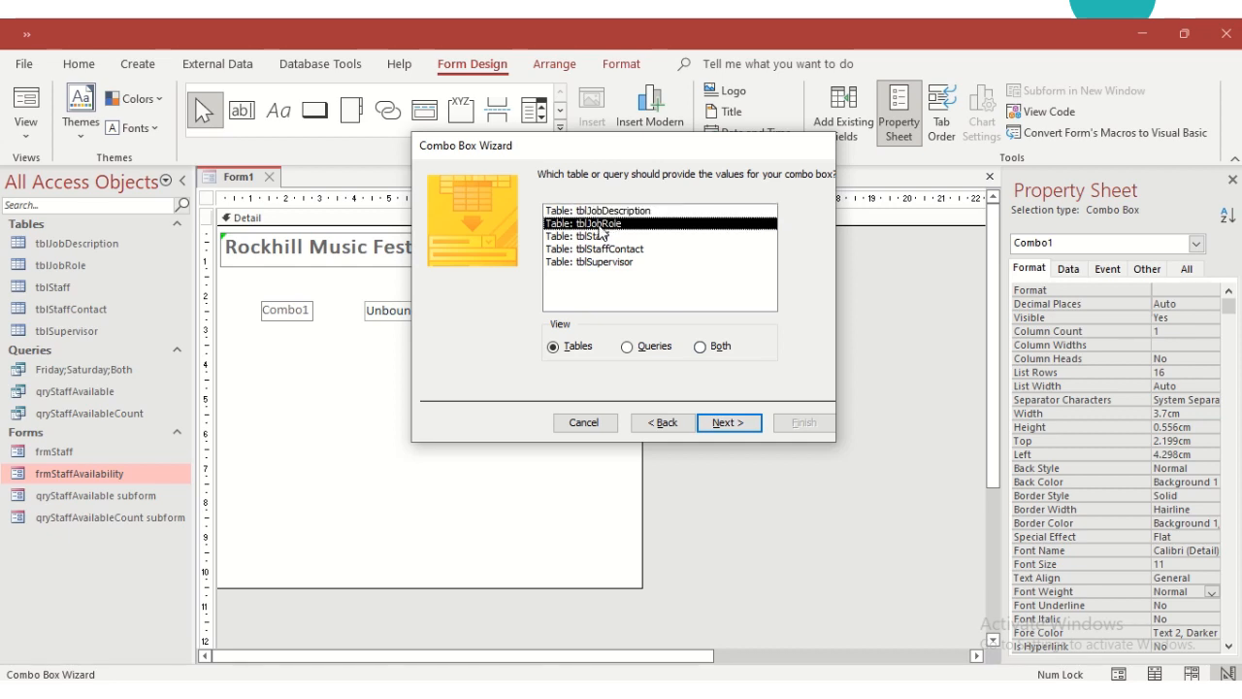
pyautogui.click(730, 423)
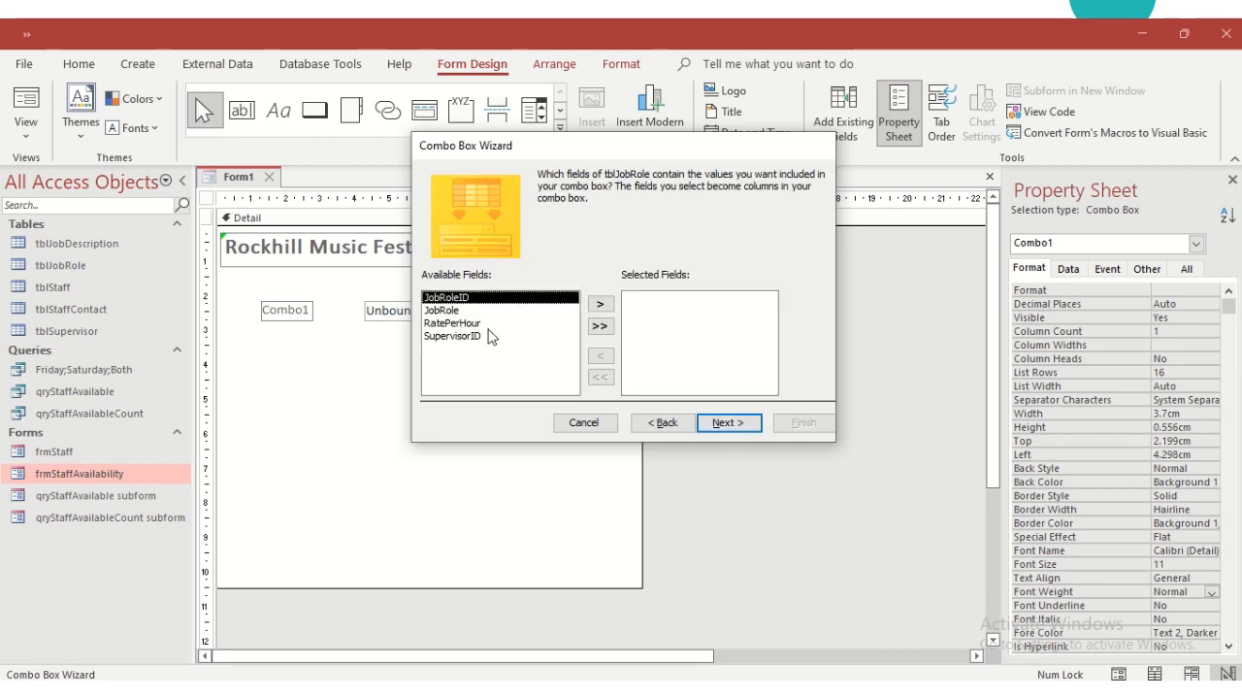
pyautogui.click(602, 305)
pyautogui.click(602, 305)
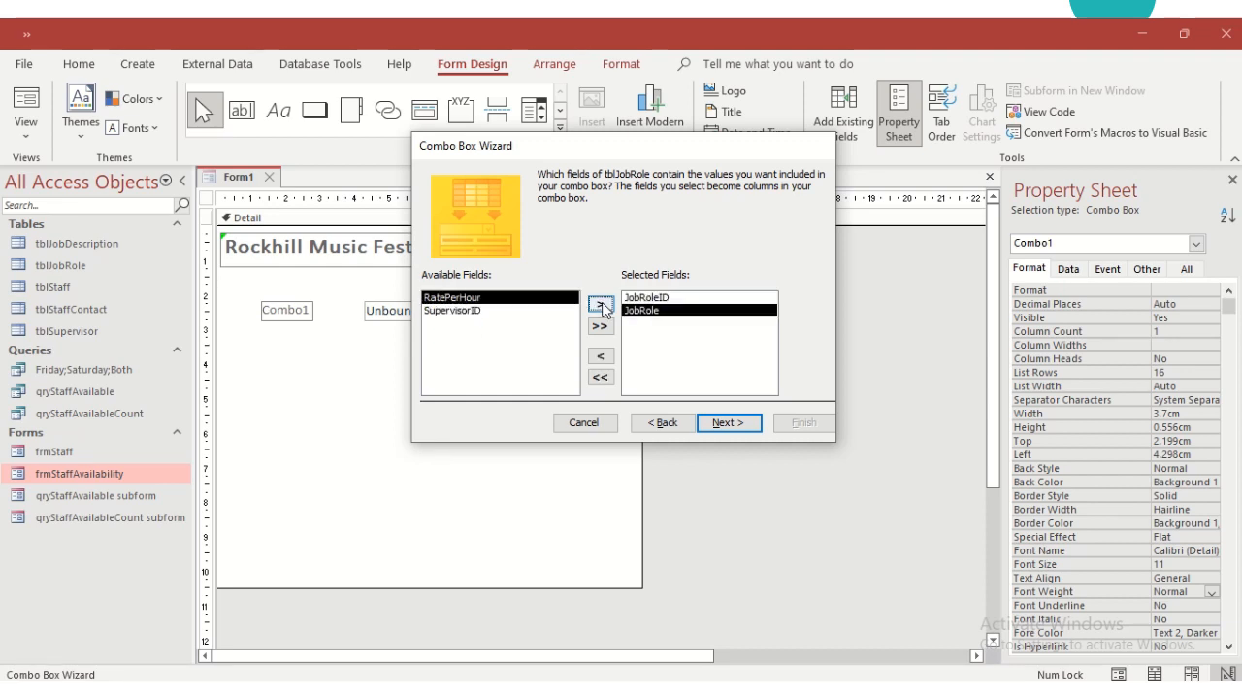
# Sort the combo box by JobRole ascending, keep the key column hidden, and finish the wizard with the label "Job Role".
pyautogui.click(727, 423)
pyautogui.click(574, 237)
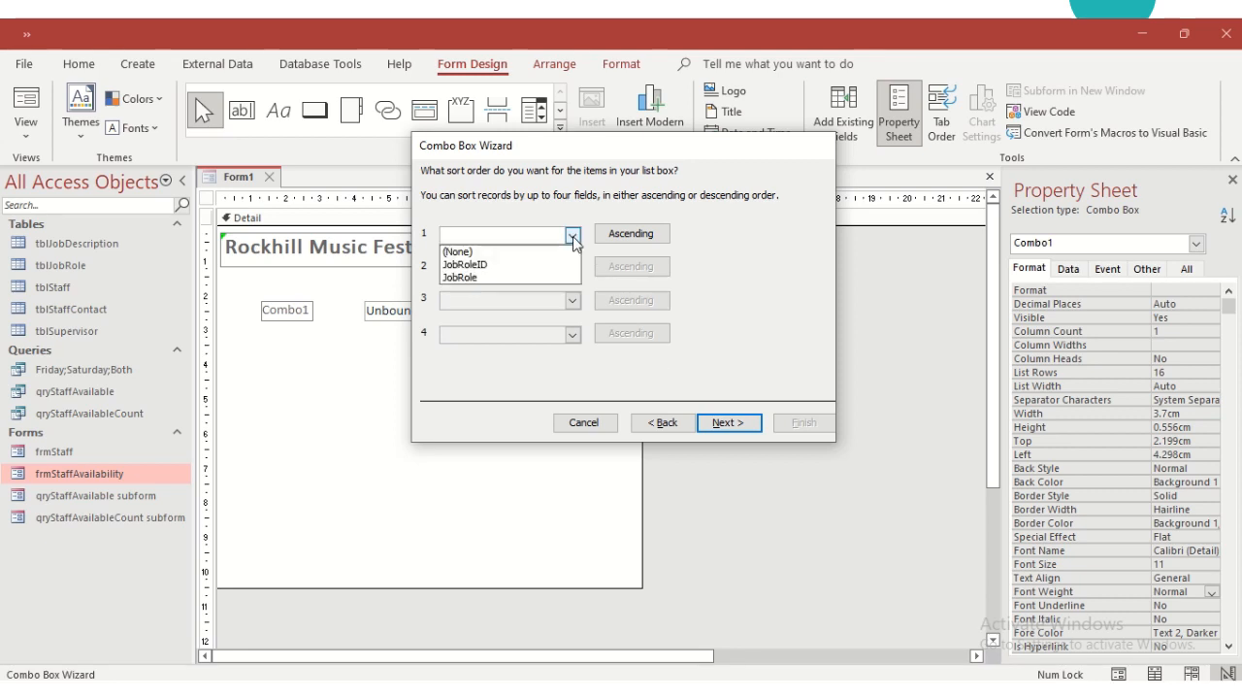
pyautogui.click(554, 276)
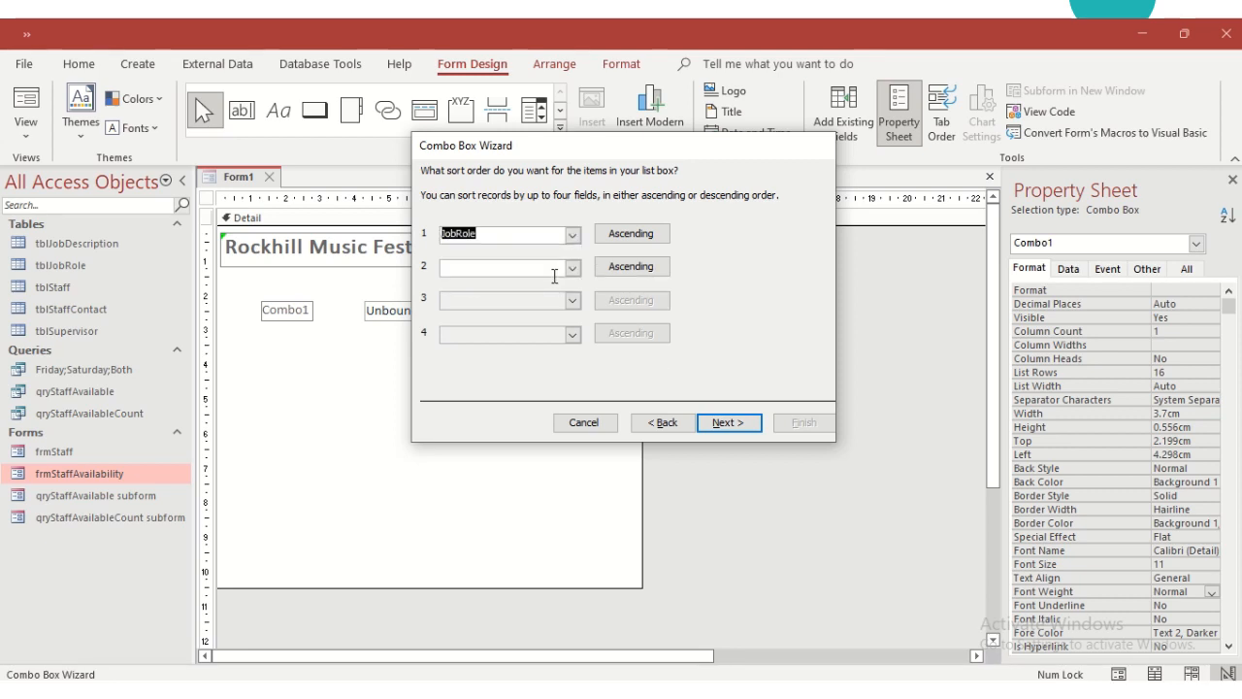
pyautogui.click(728, 423)
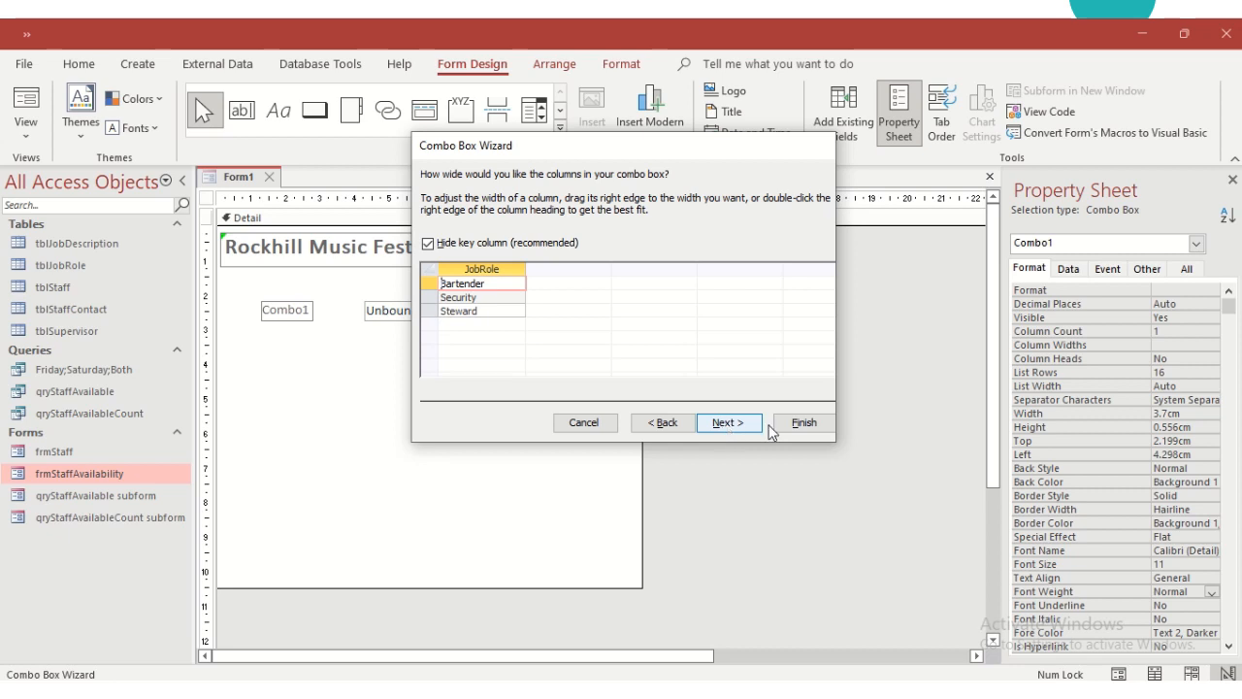
pyautogui.click(751, 428)
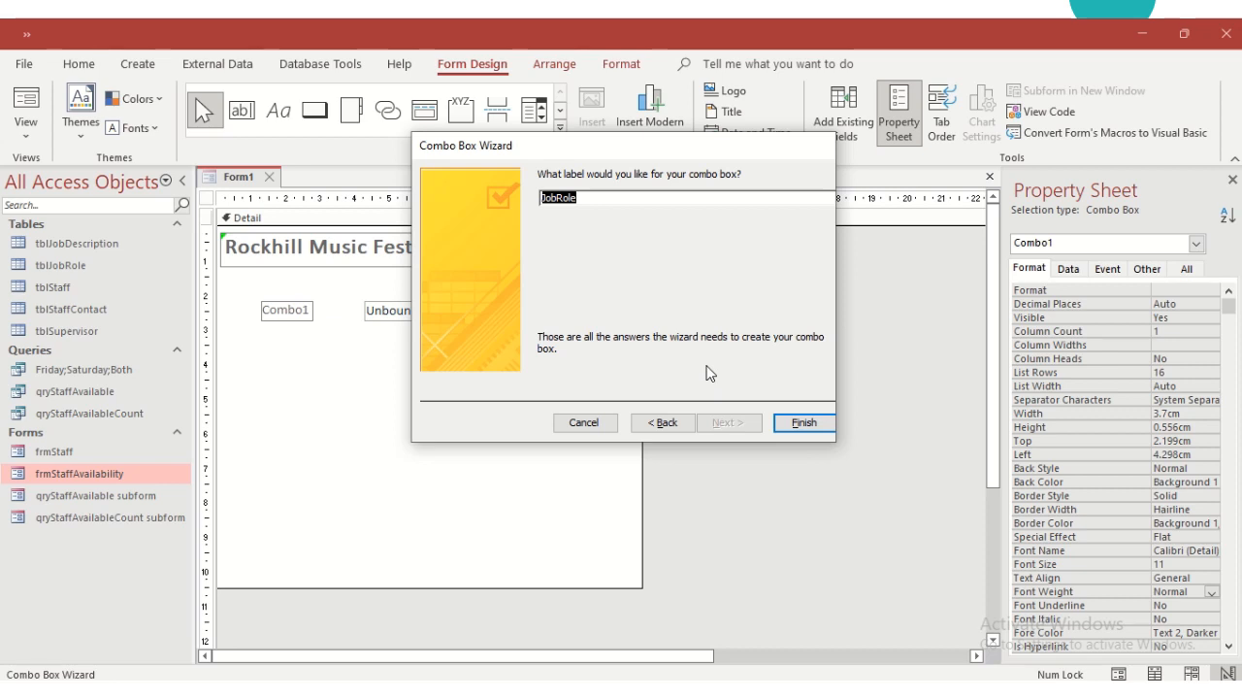
pyautogui.click(558, 198)
pyautogui.click(792, 431)
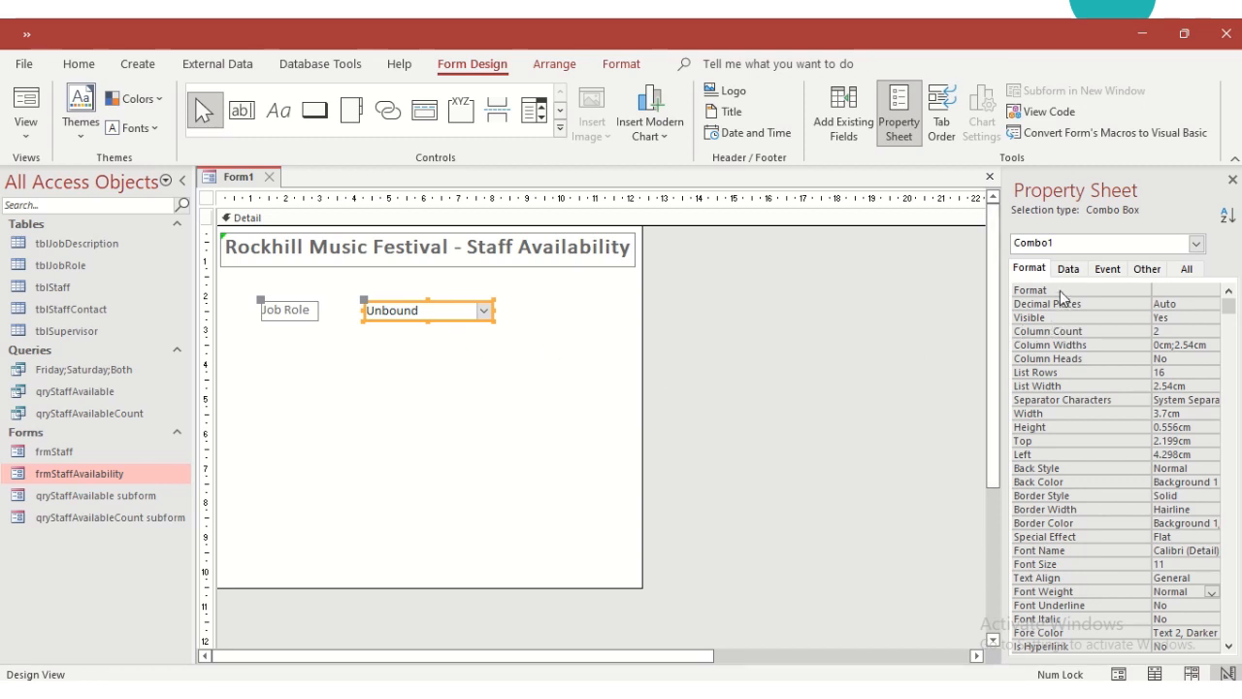
# Set the Name property of the Job Role combo box to JobRoleID.
pyautogui.click(1145, 269)
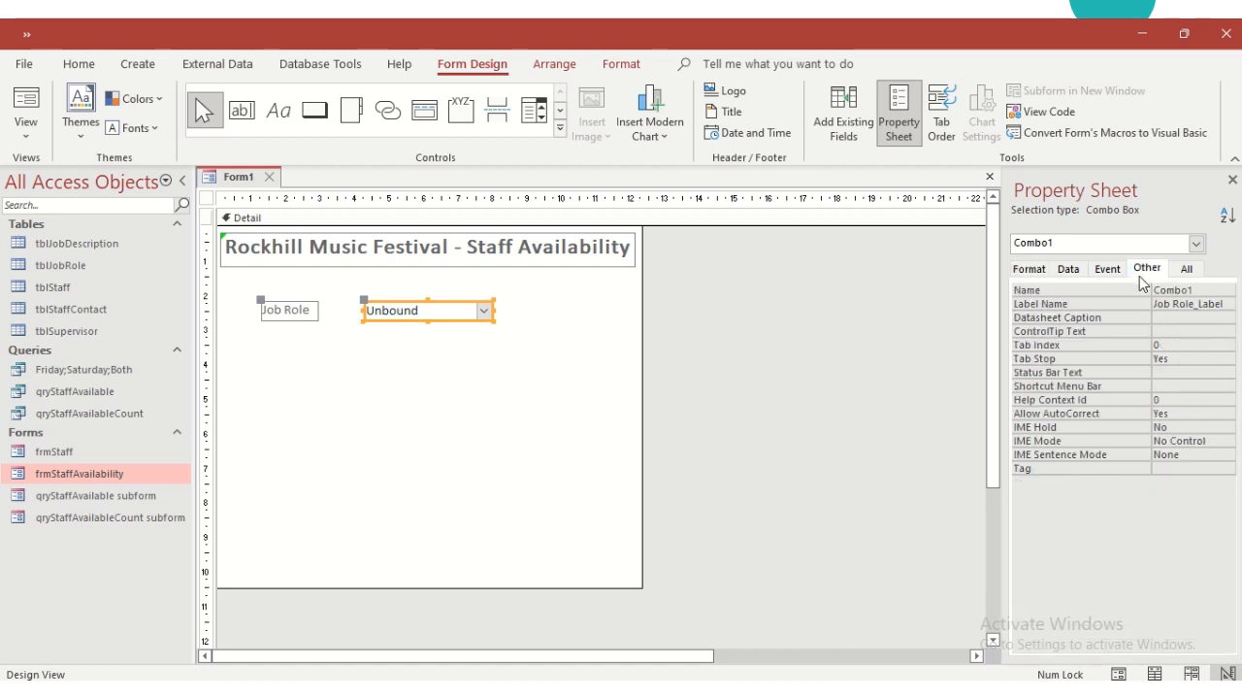
pyautogui.click(1139, 290)
pyautogui.press('BackSpace')
pyautogui.write('JobRole')
pyautogui.press('BackSpace')
pyautogui.press('BackSpace')
pyautogui.press('BackSpace')
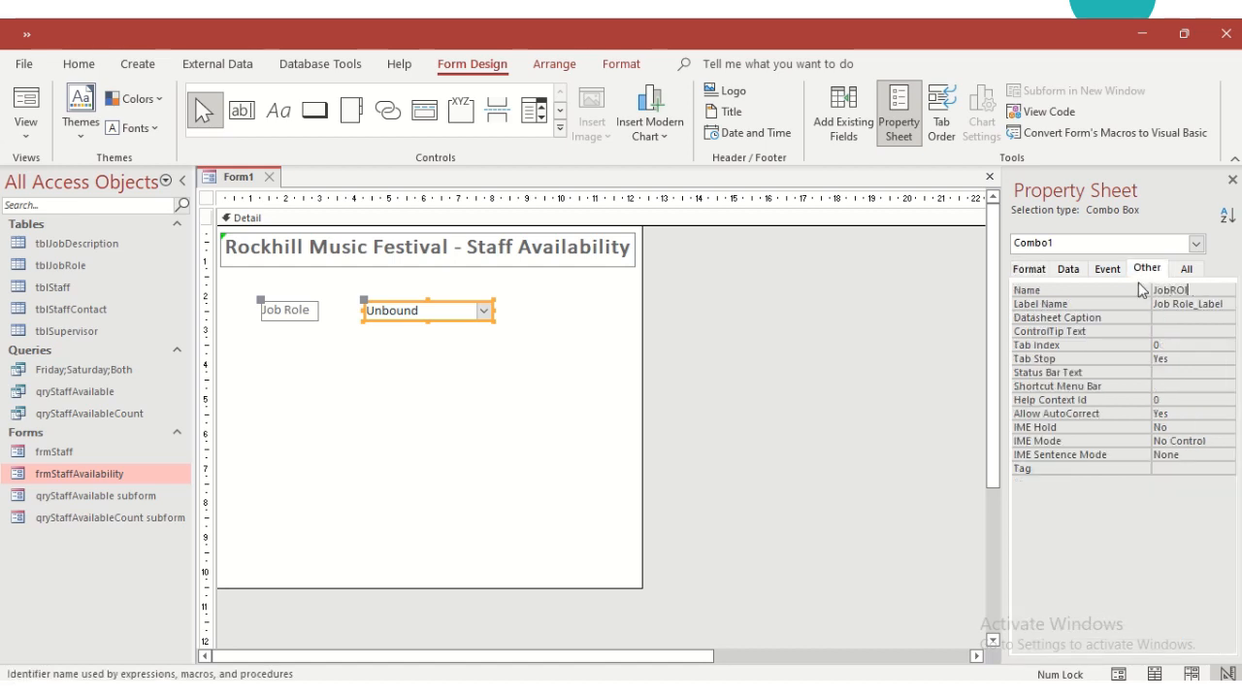
pyautogui.write('oleID')
pyautogui.click(1031, 269)
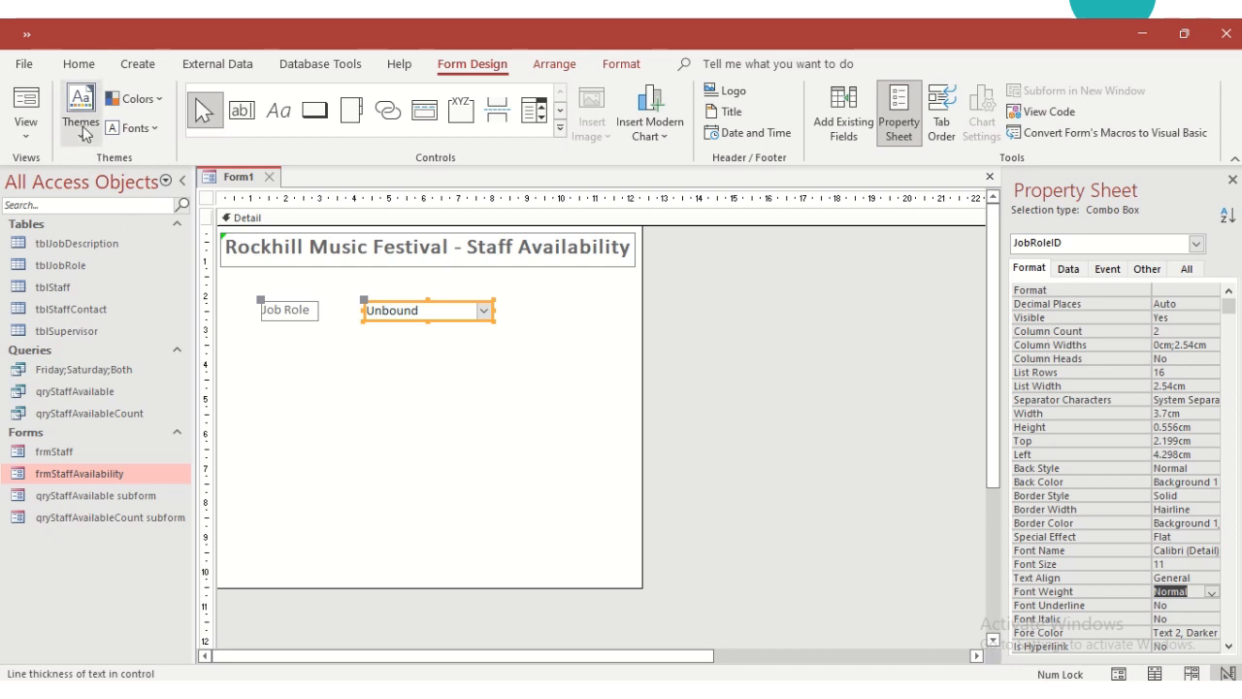
# Check the choices in the Job Role combo box in Form View, and return to Design View.
pyautogui.click(27, 101)
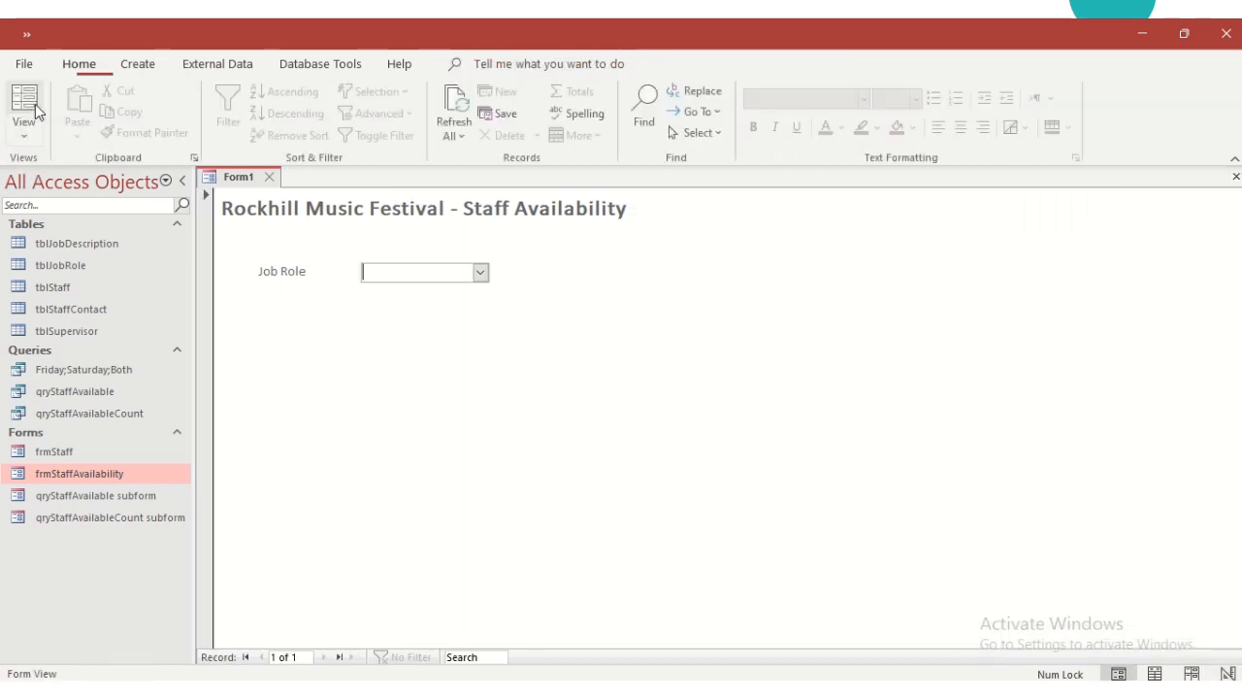
pyautogui.click(480, 275)
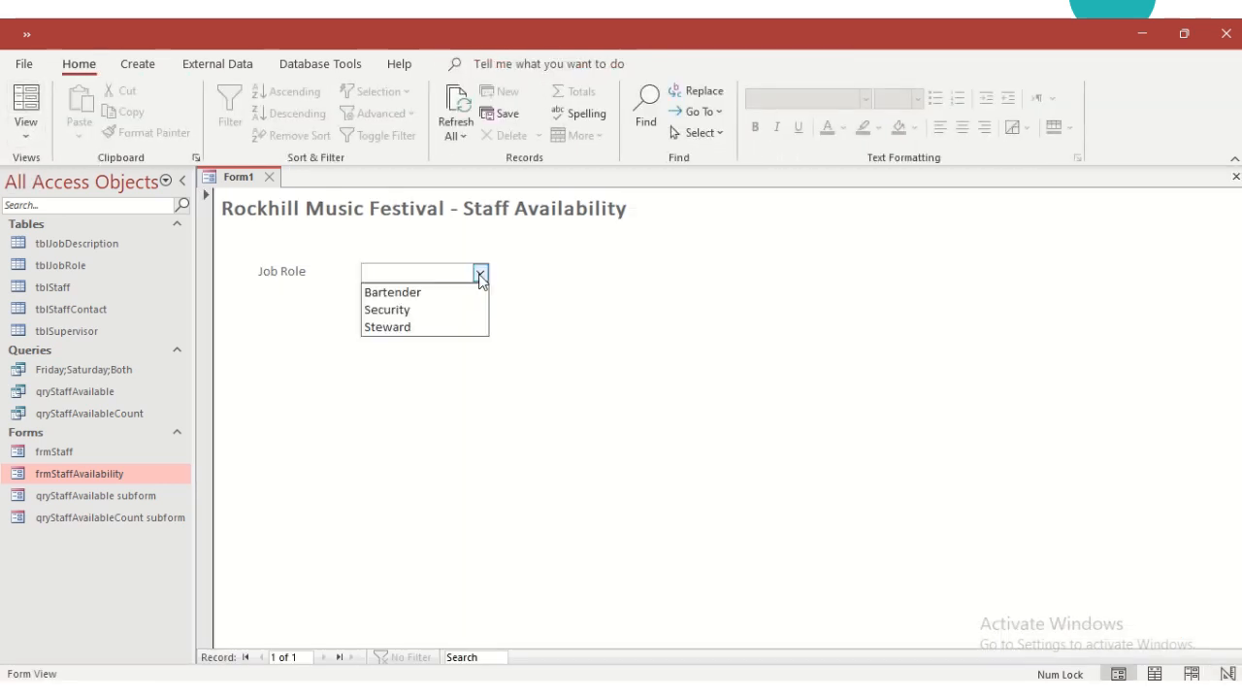
pyautogui.click(561, 305)
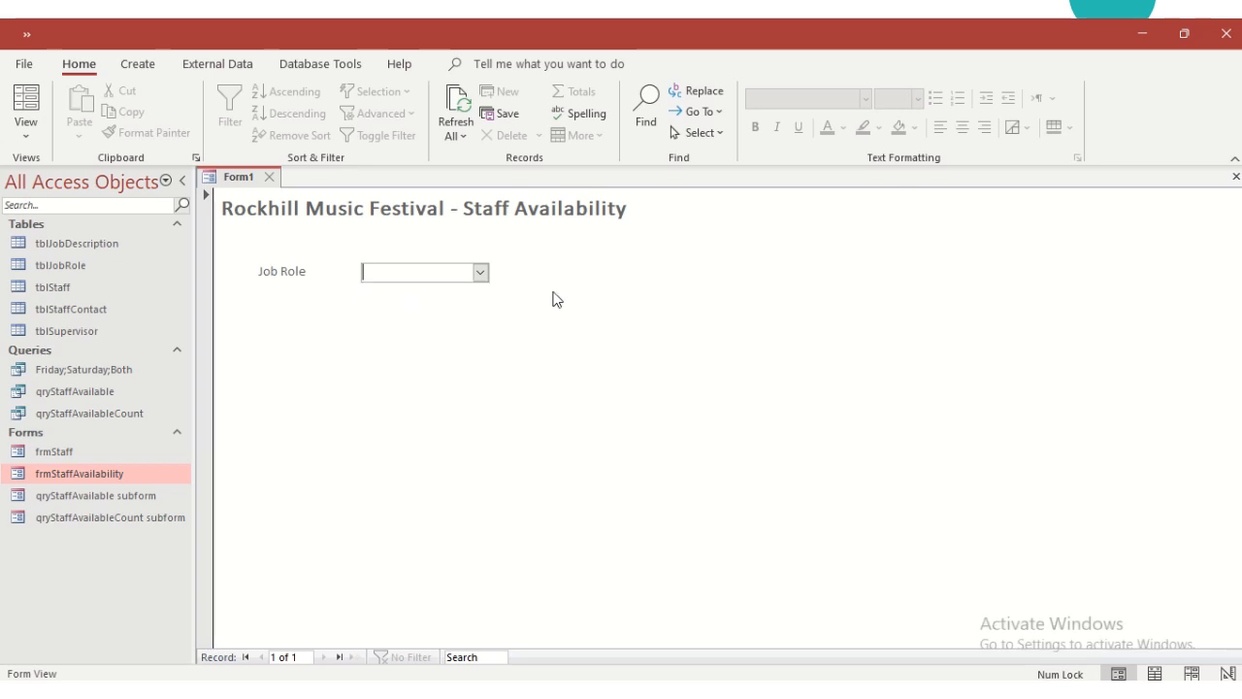
pyautogui.moveTo(479, 35)
pyautogui.click(32, 141)
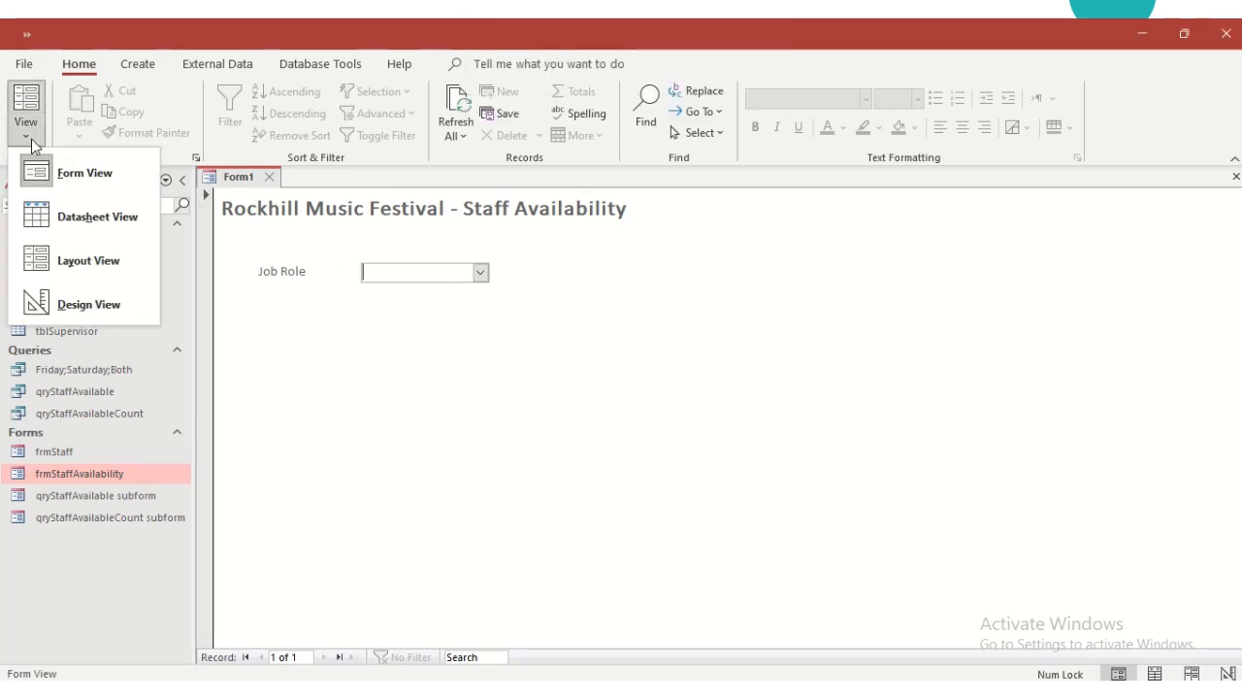
pyautogui.click(37, 296)
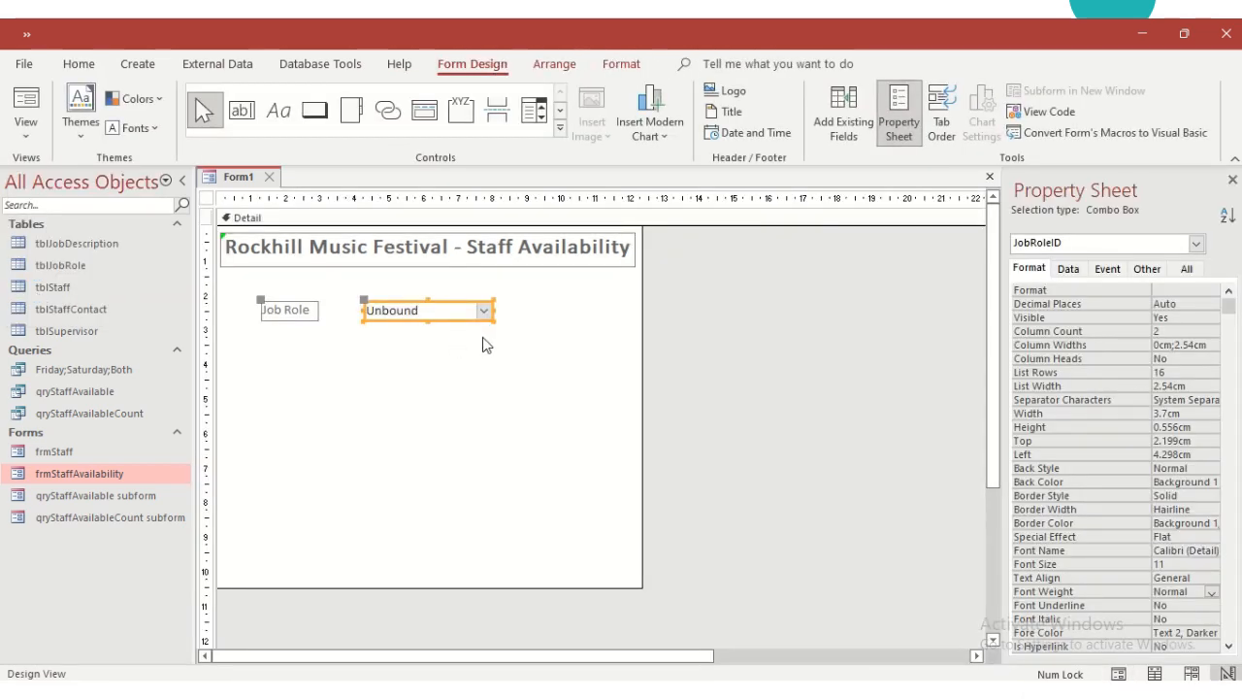
# Draw a combo box about 3.7 cm wide below the Job Role combo box and base it on typed-in values.
pyautogui.click(532, 112)
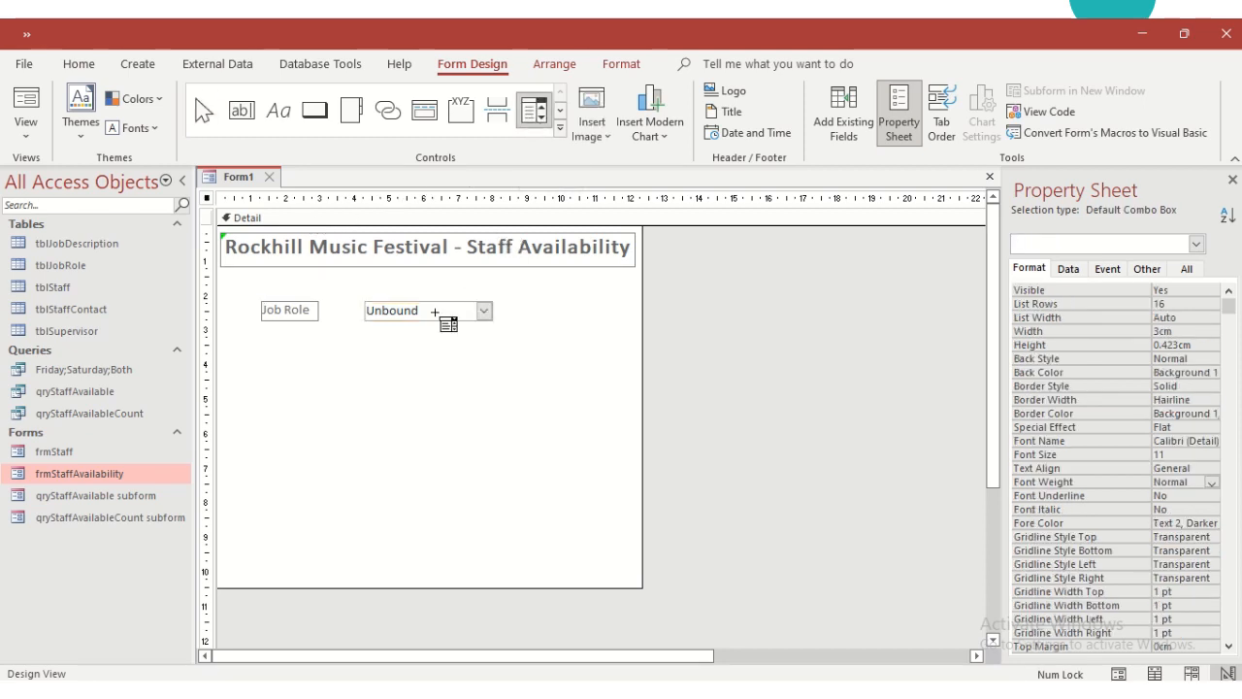
pyautogui.moveTo(365, 336); pyautogui.dragTo(492, 357)
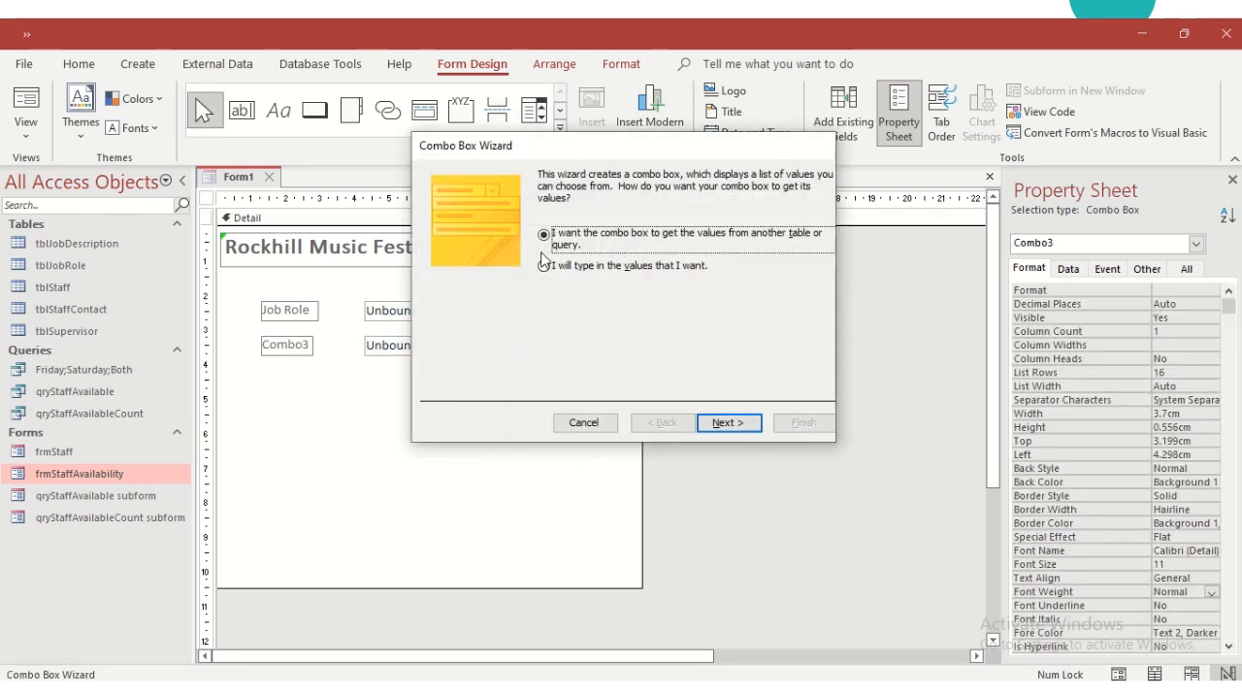
pyautogui.click(544, 266)
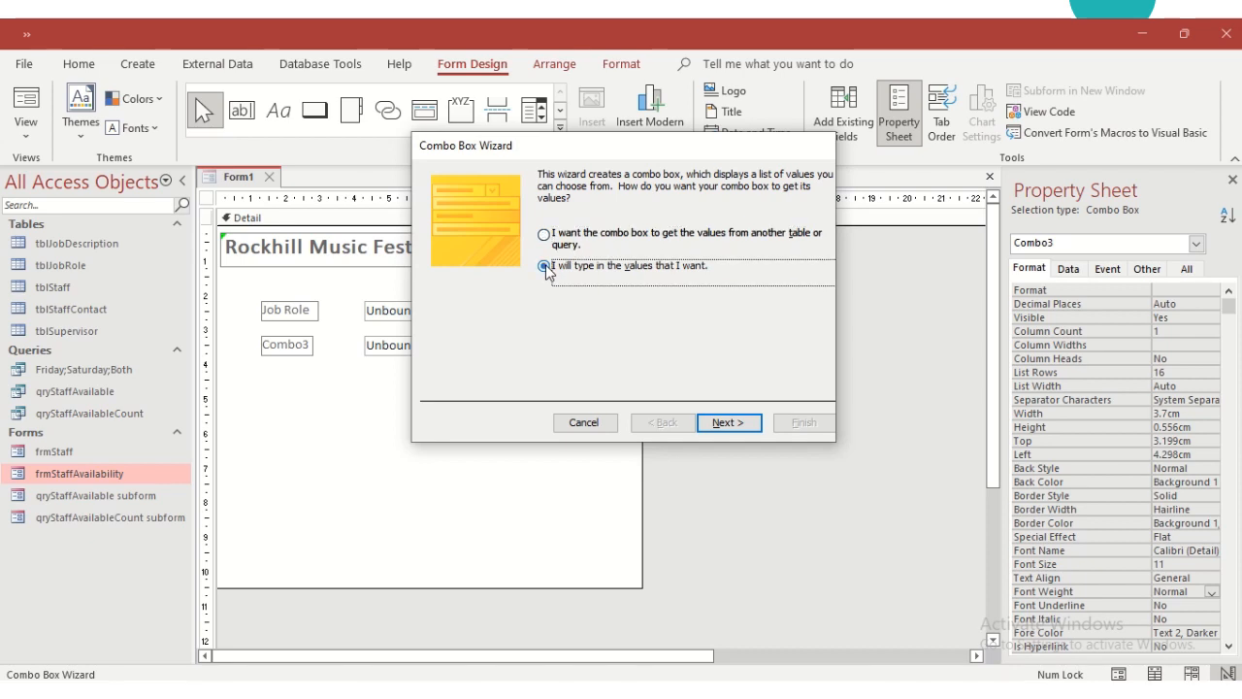
pyautogui.click(723, 423)
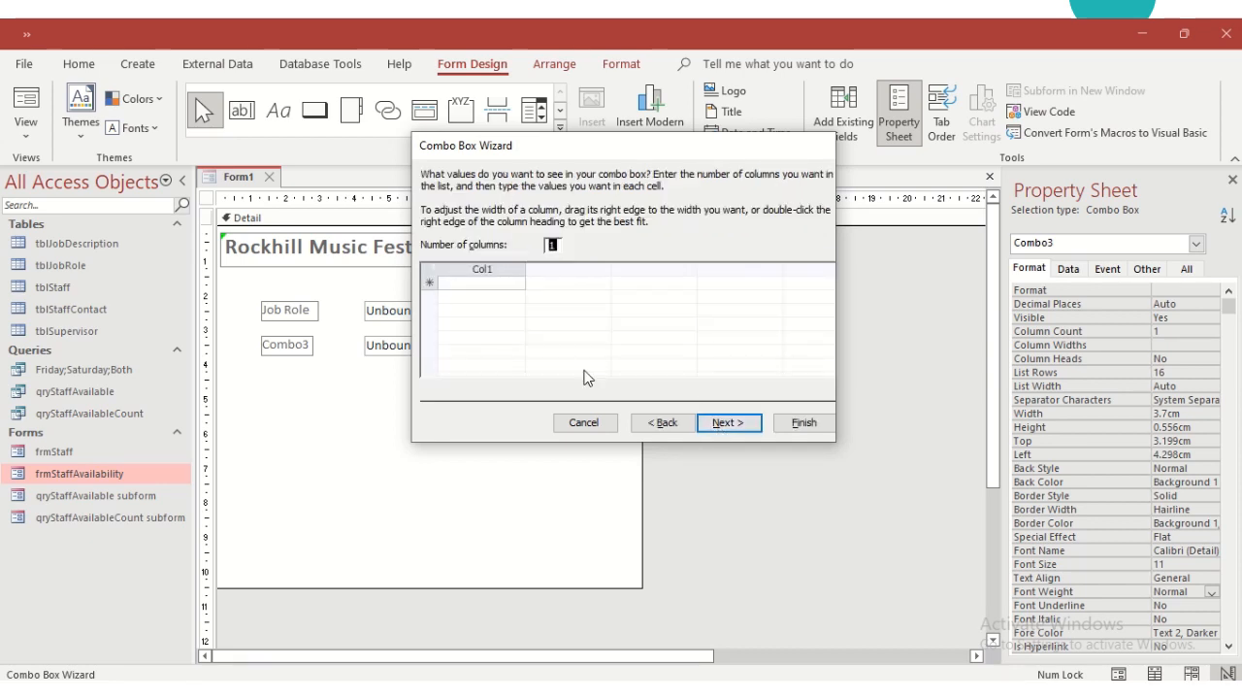
# Enter Friday and Saturday as the combo box values, and finish the wizard with the label "Availability".
pyautogui.click(483, 284)
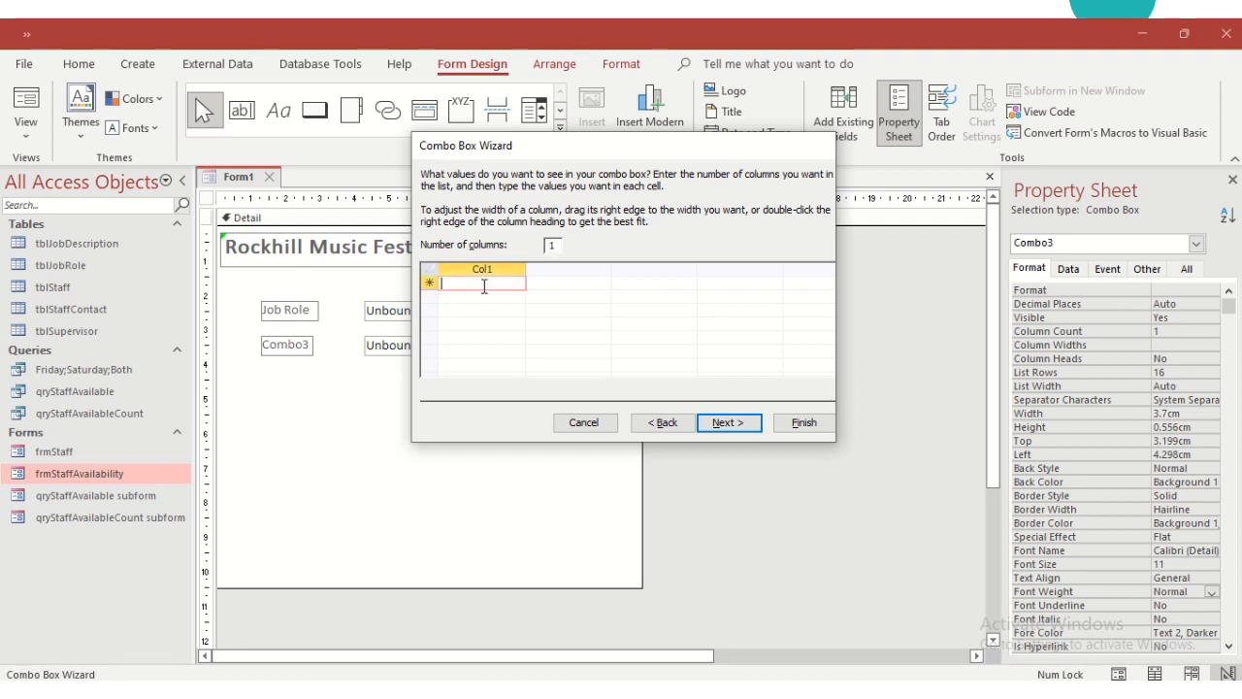
pyautogui.write('Friday')
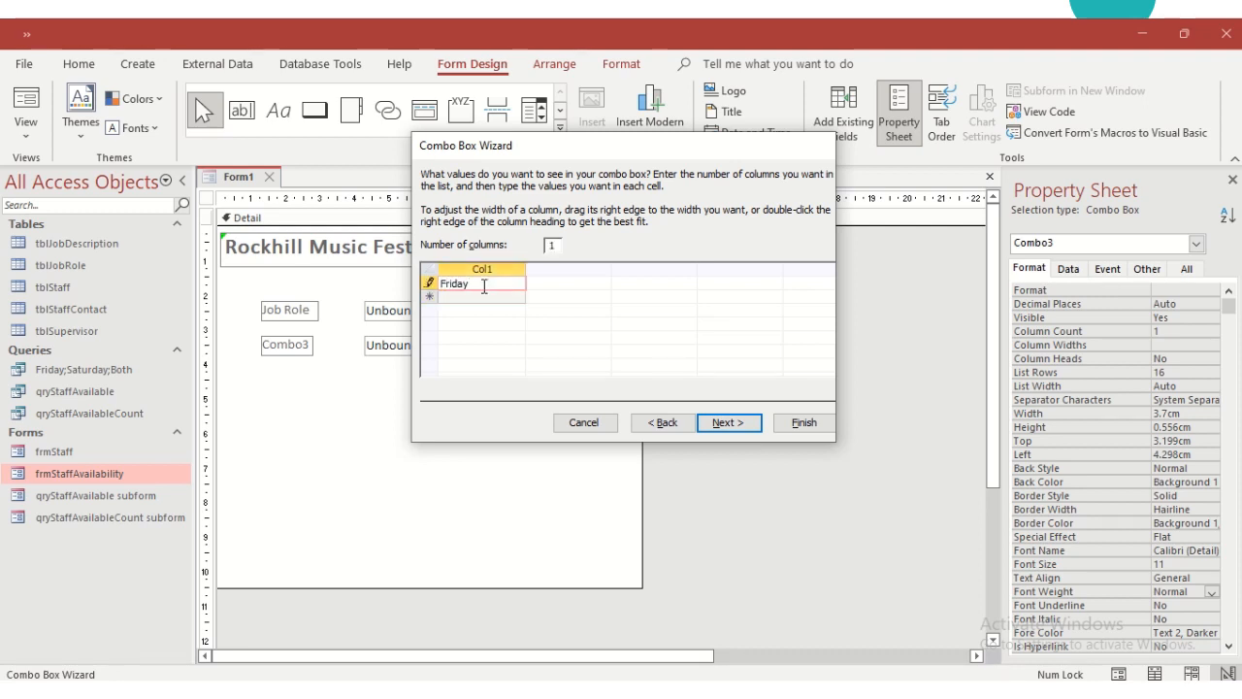
pyautogui.click(483, 296)
pyautogui.write('Saturday')
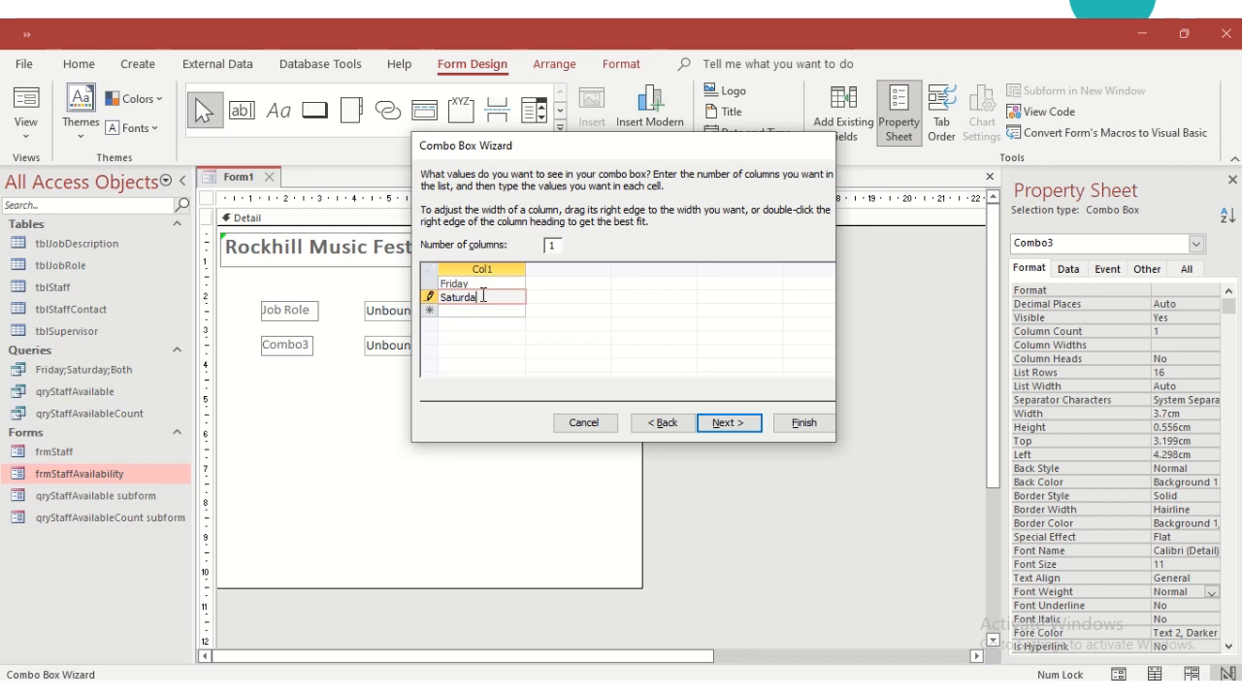
pyautogui.click(715, 425)
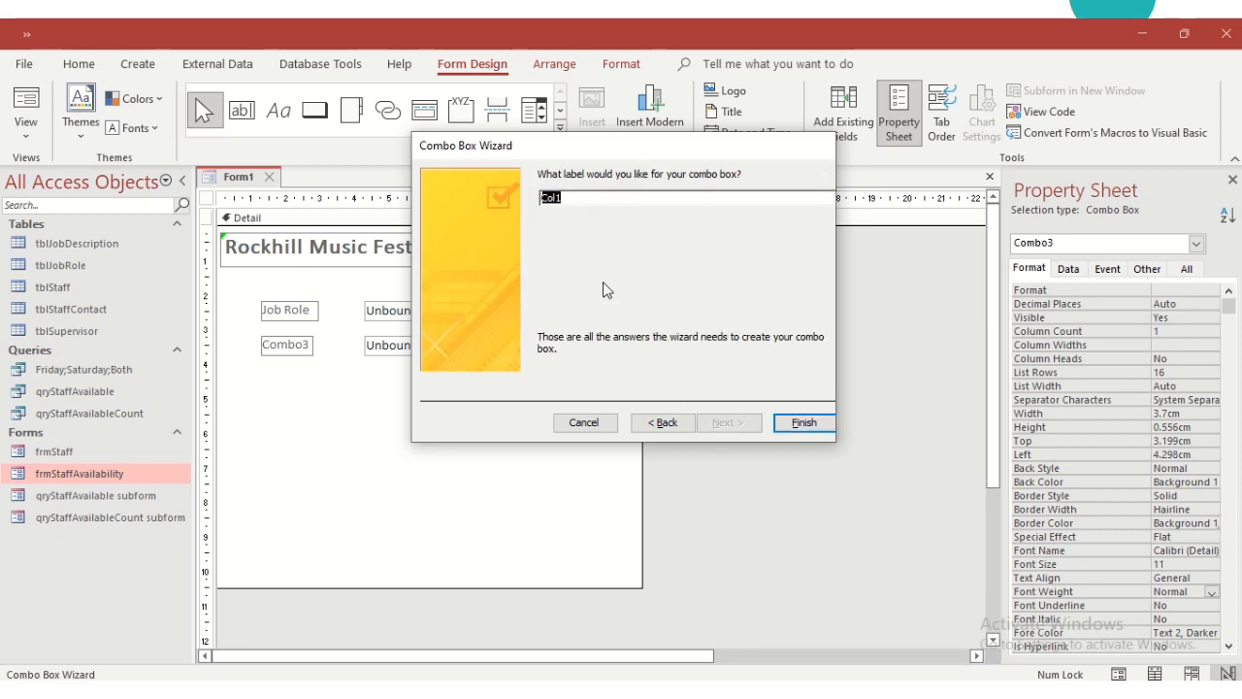
pyautogui.write('Availability')
pyautogui.click(807, 428)
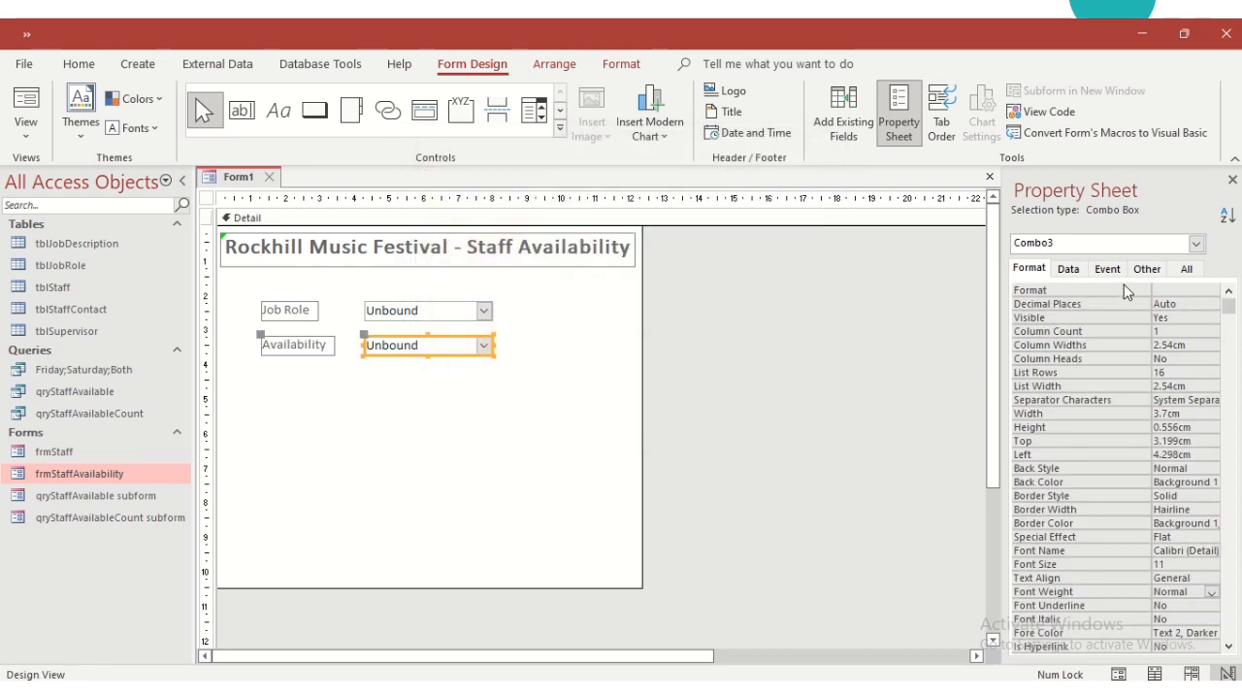
# Set the Name property of the new combo box to Availability.
pyautogui.click(1146, 268)
pyautogui.moveTo(1200, 289); pyautogui.dragTo(1130, 288)
pyautogui.write('Availability')
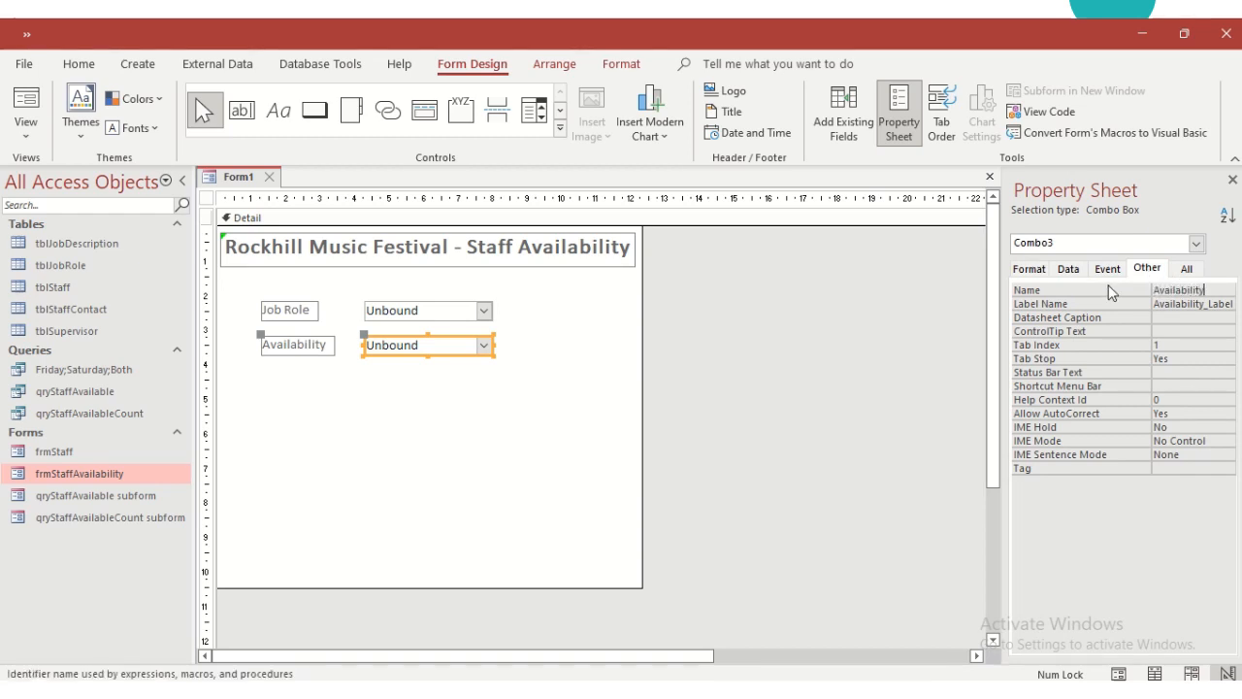
pyautogui.click(1189, 321)
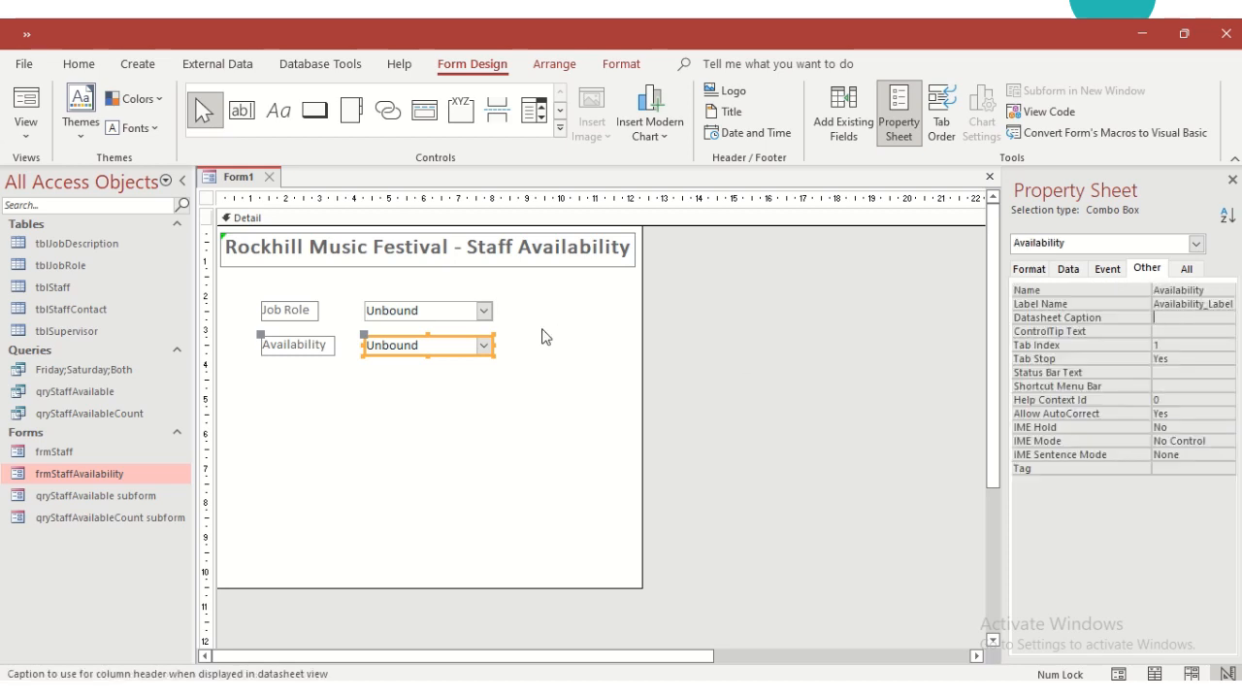
# Test both combo boxes in Form View by choosing Security as the job role and Friday as the availability.
pyautogui.click(27, 140)
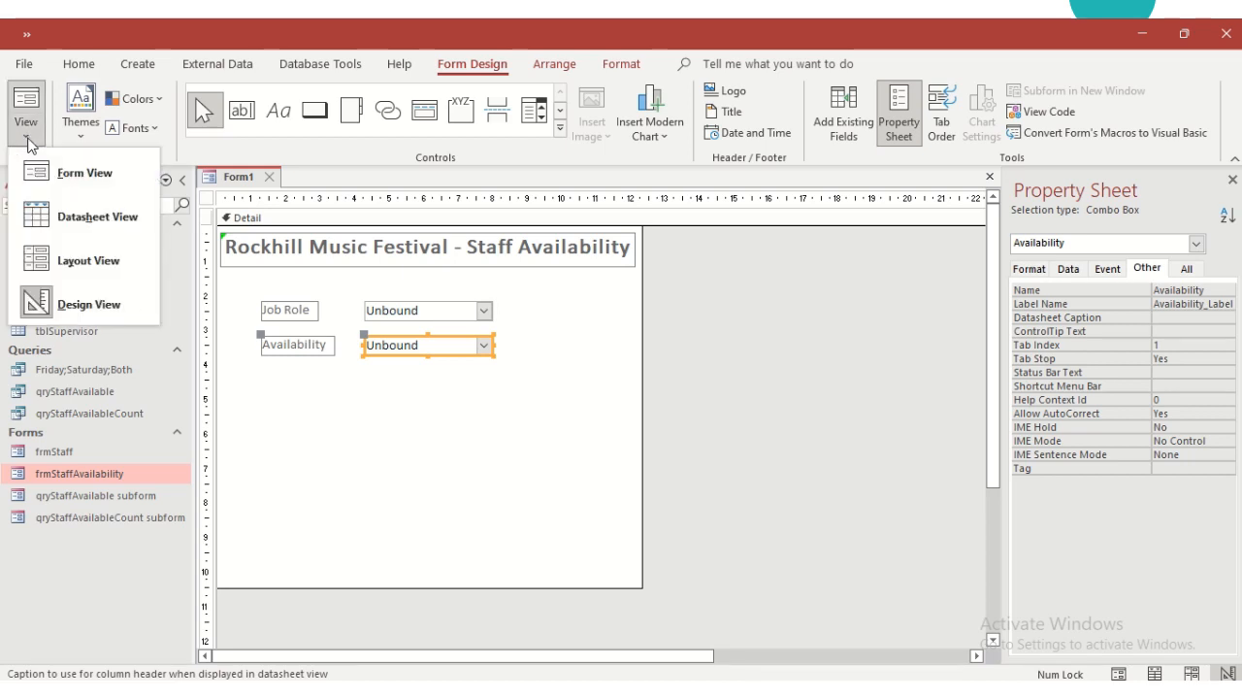
pyautogui.click(62, 307)
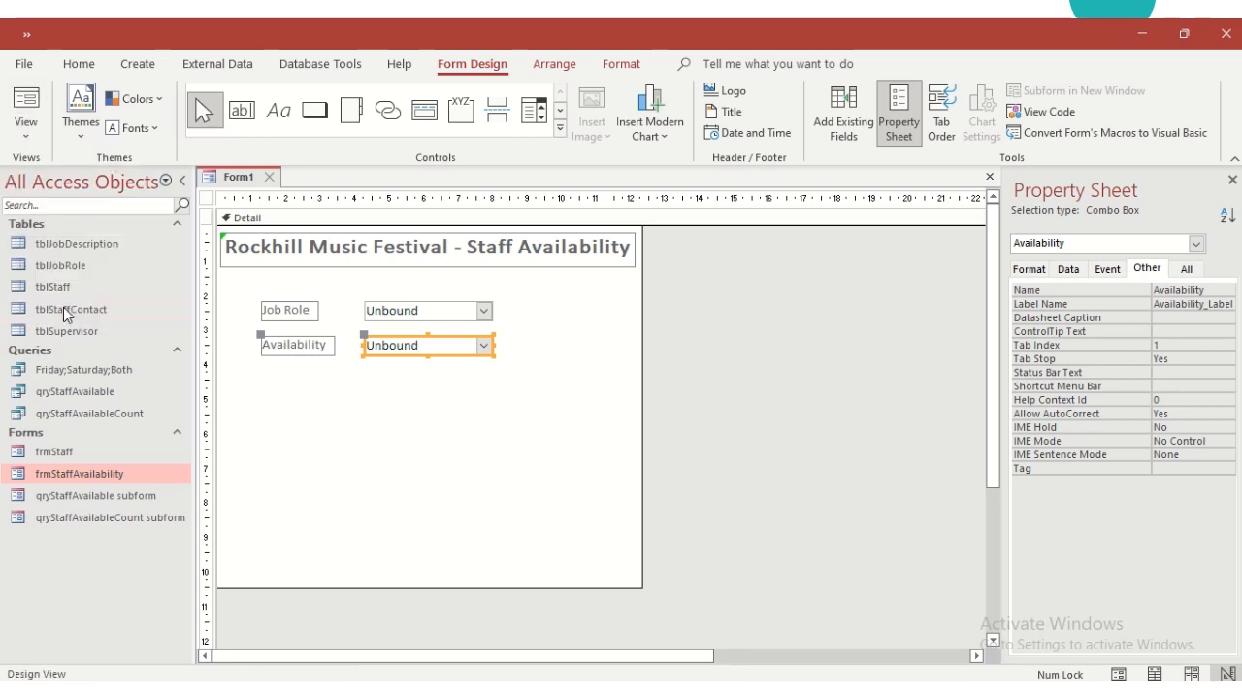
pyautogui.click(26, 102)
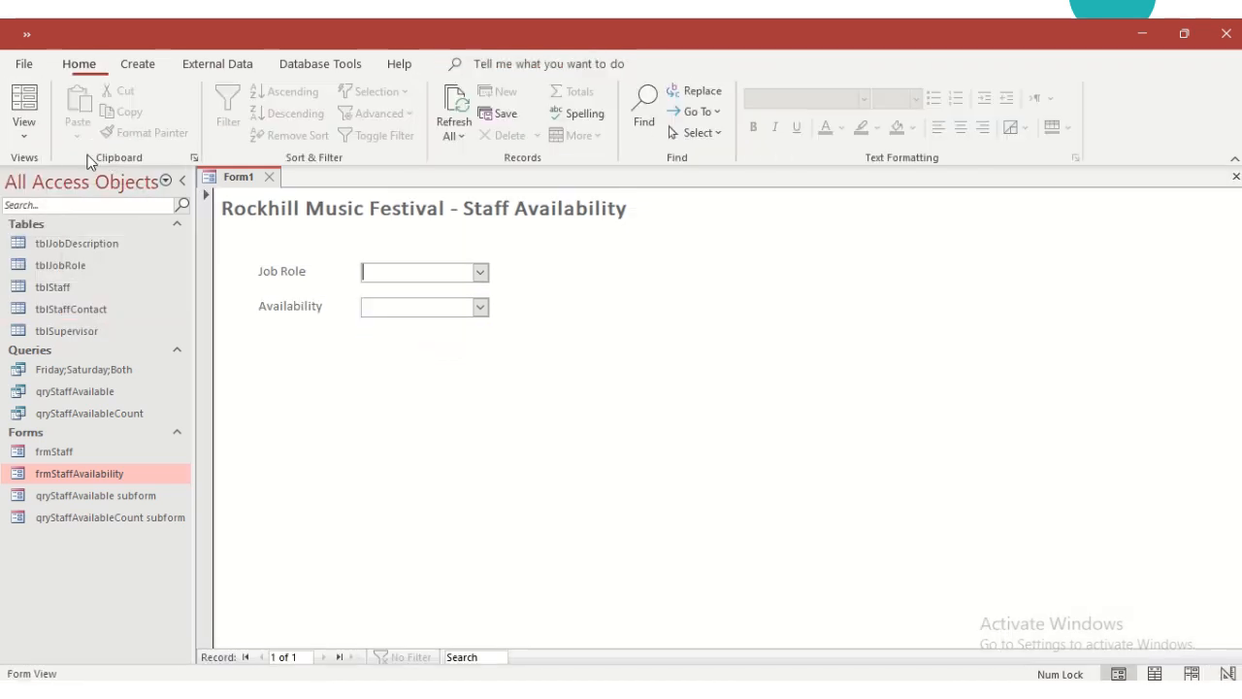
pyautogui.click(480, 309)
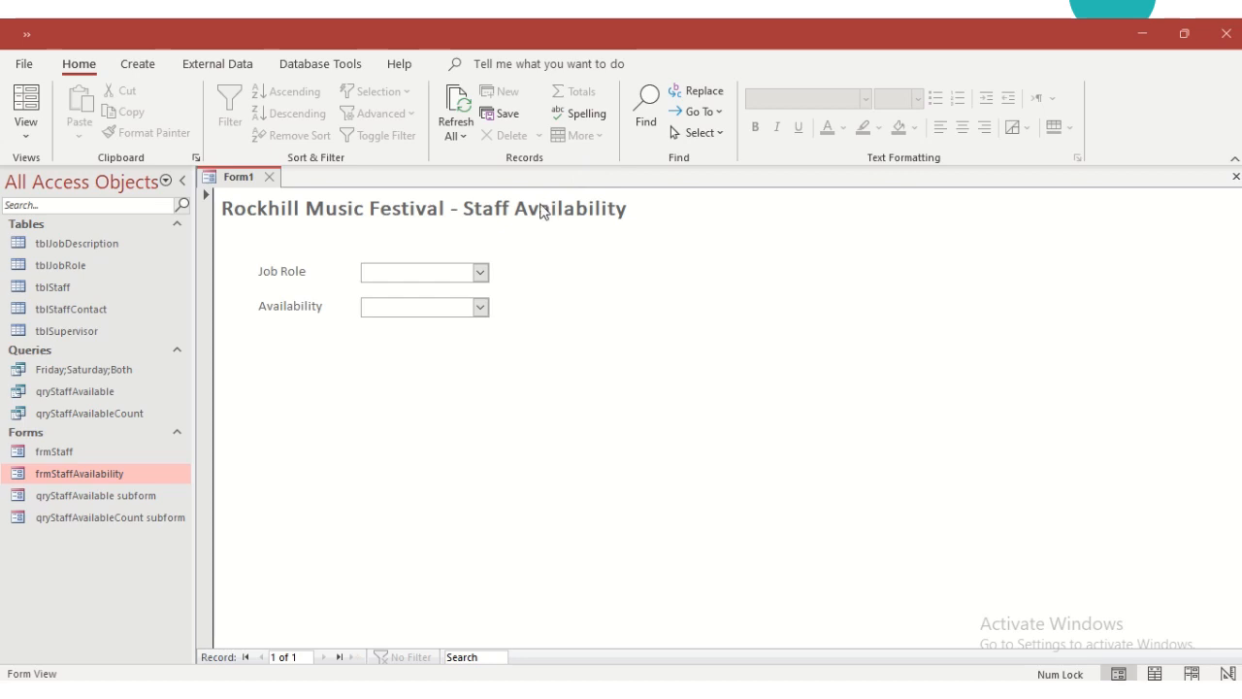
pyautogui.click(483, 275)
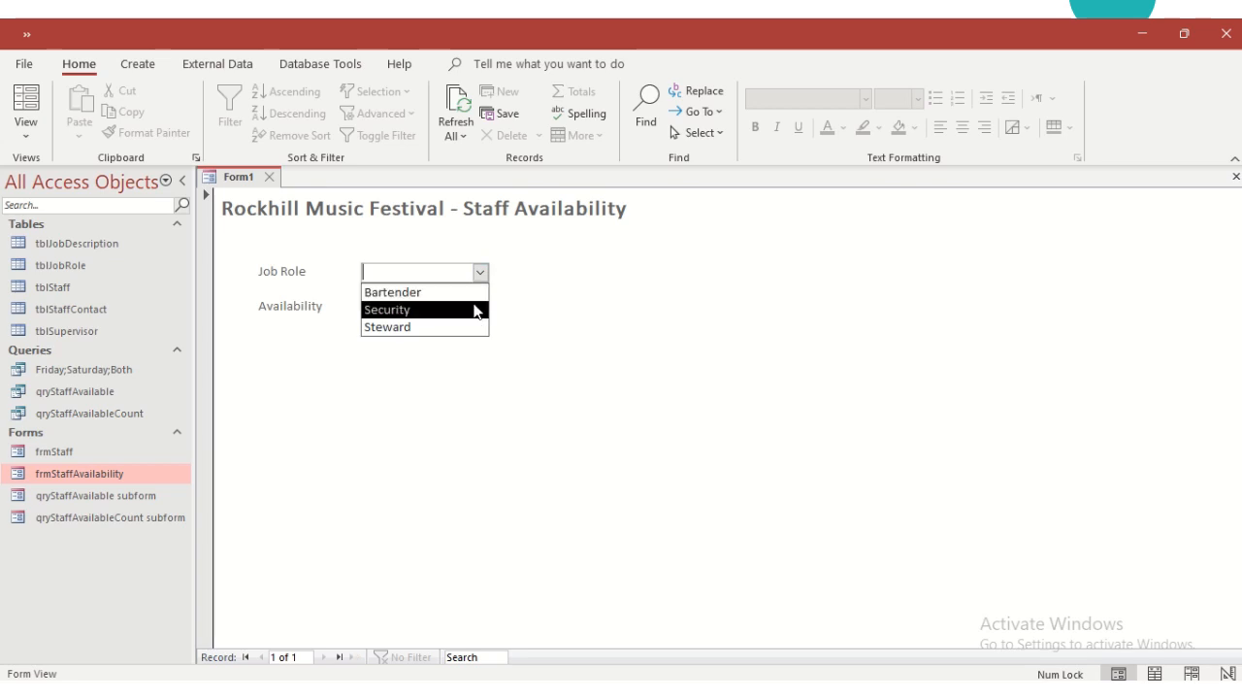
pyautogui.click(476, 310)
pyautogui.click(482, 307)
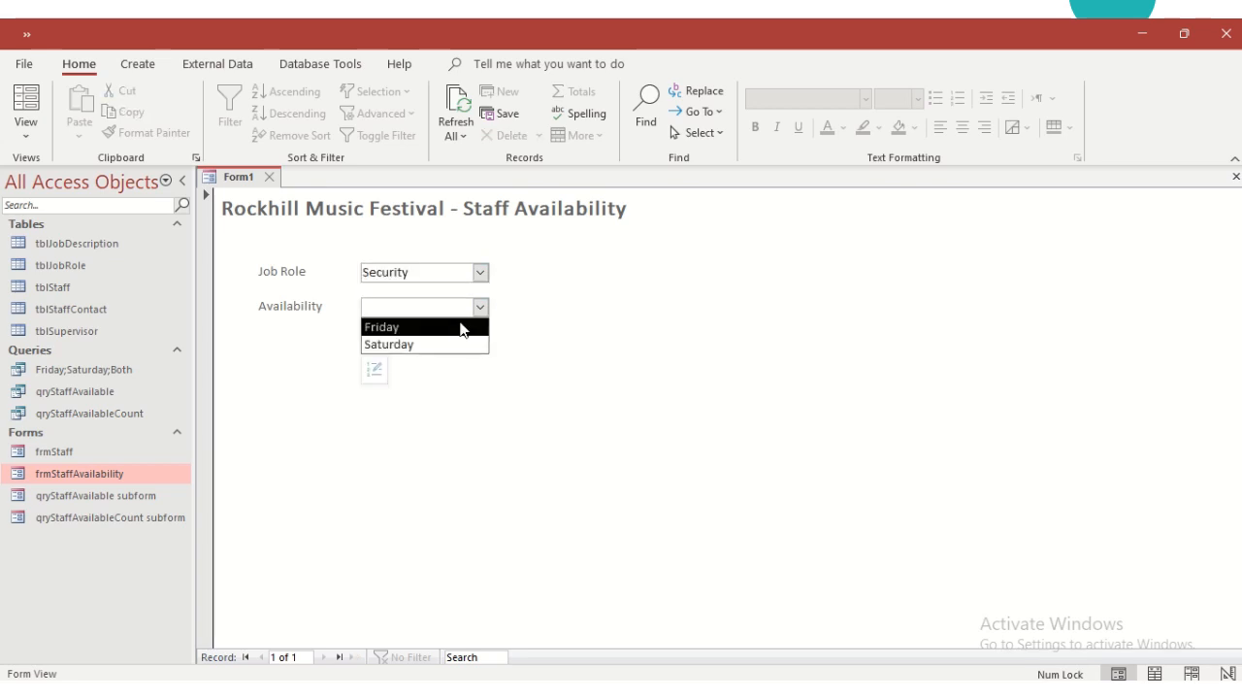
pyautogui.click(459, 332)
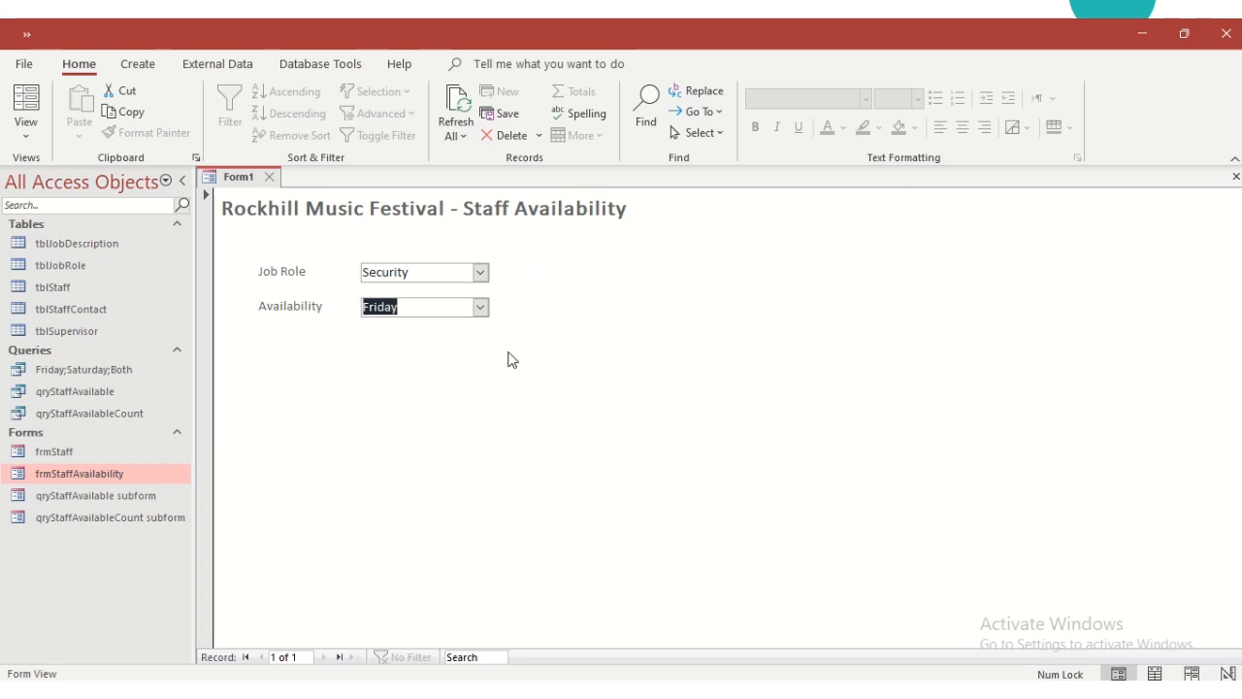
# Close the form and save it as frmStaffAvailability1.
pyautogui.click(272, 178)
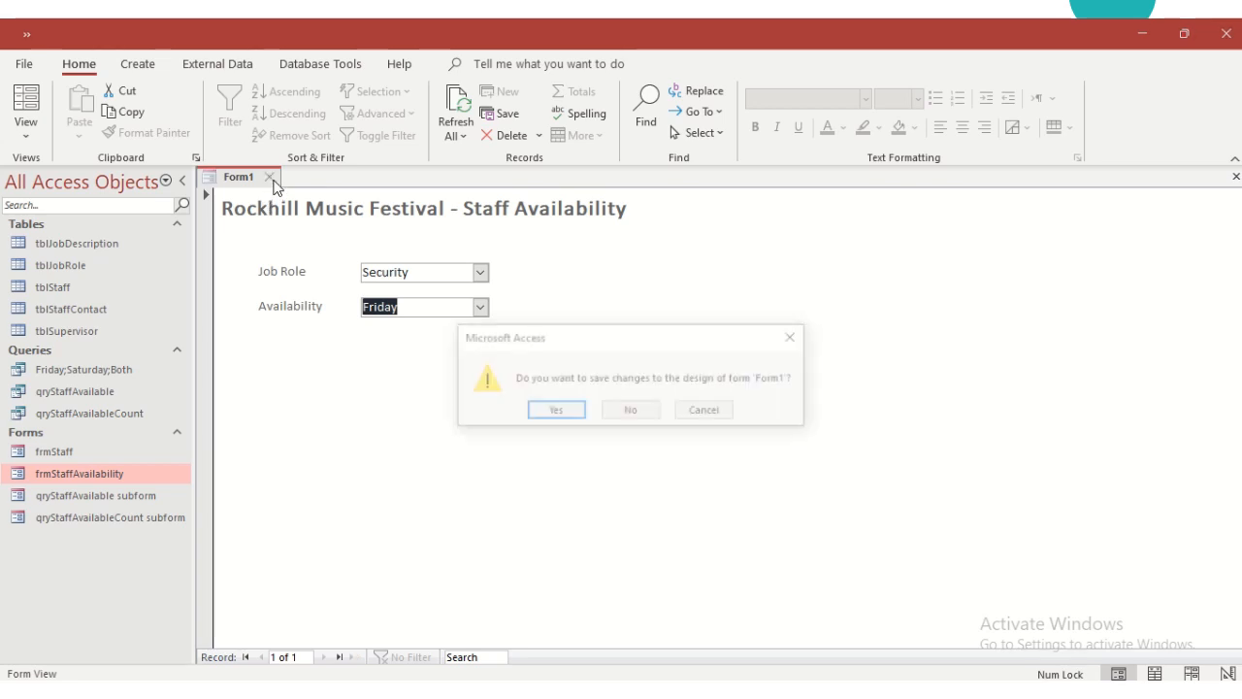
pyautogui.click(580, 413)
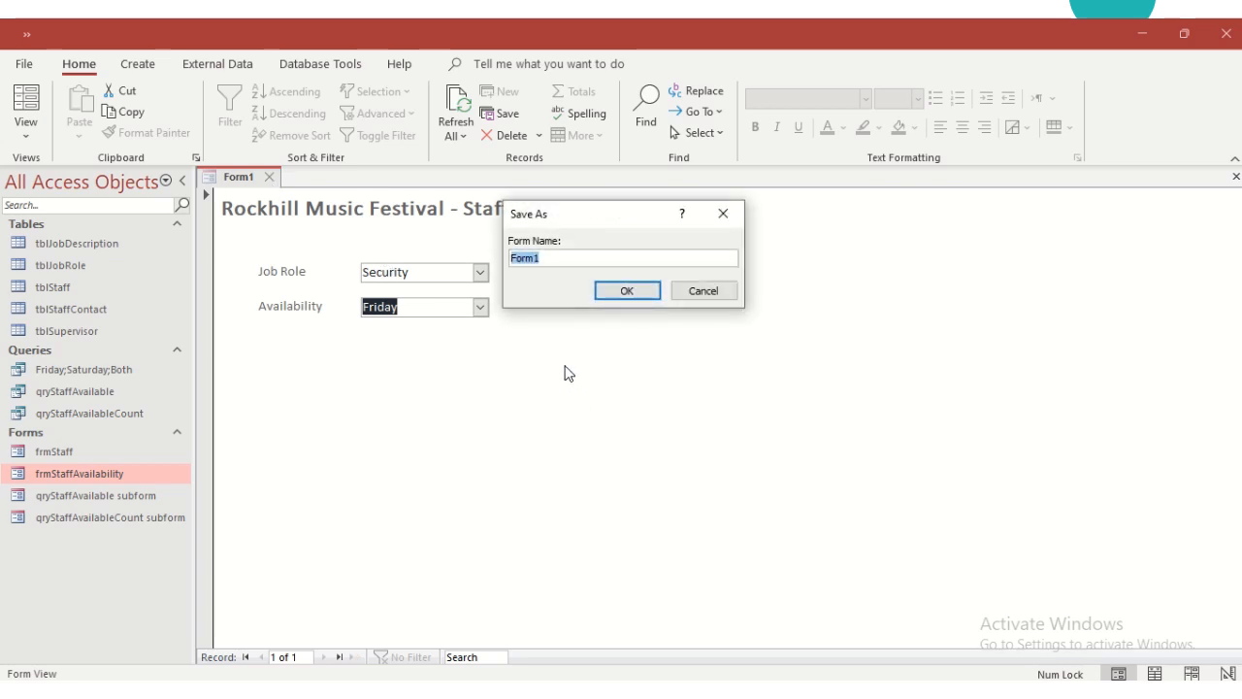
pyautogui.write('frmStaffAvailability1')
pyautogui.click(648, 293)
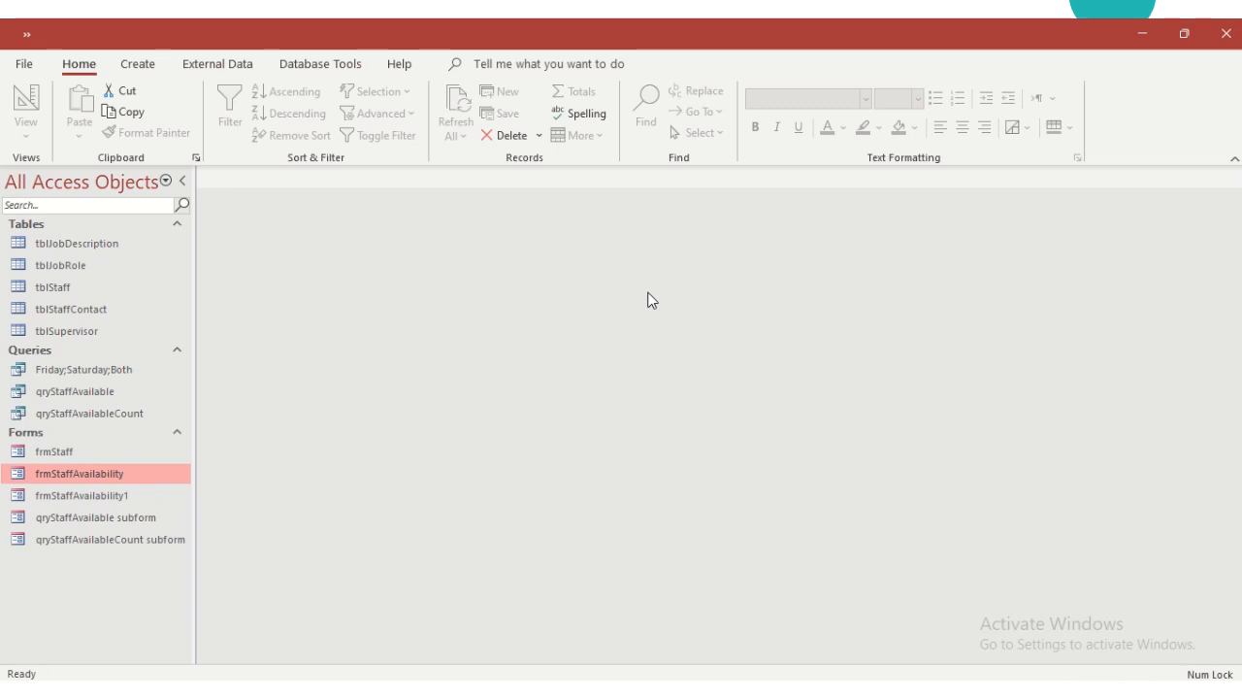
# Open the frmStaffAvailability1 form and select Bartender for Job Role and Friday for Availability.
pyautogui.click(111, 494)
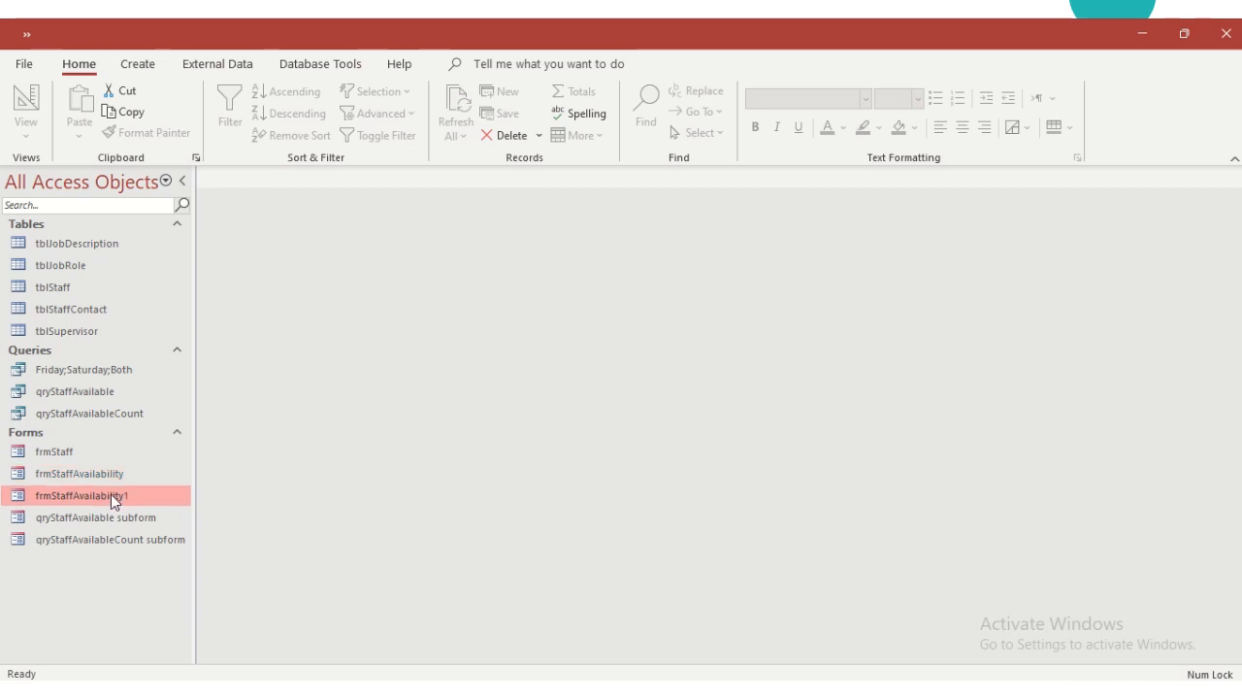
pyautogui.doubleClick(110, 493)
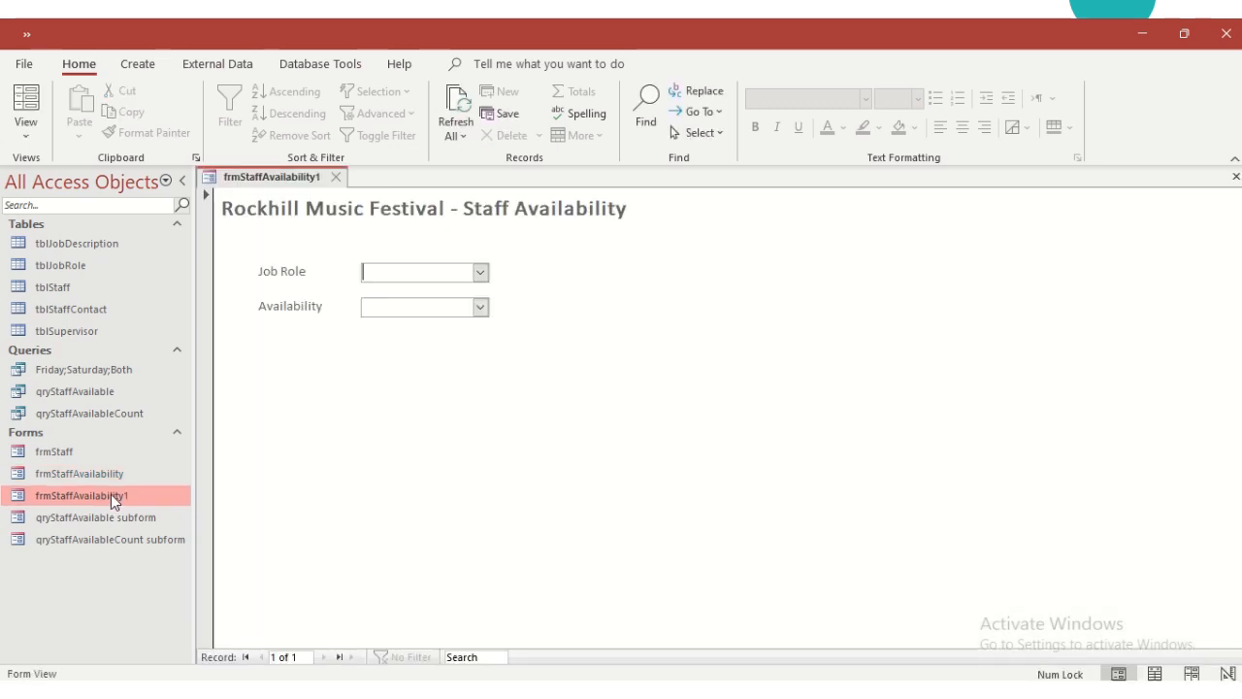
pyautogui.click(479, 273)
pyautogui.click(471, 288)
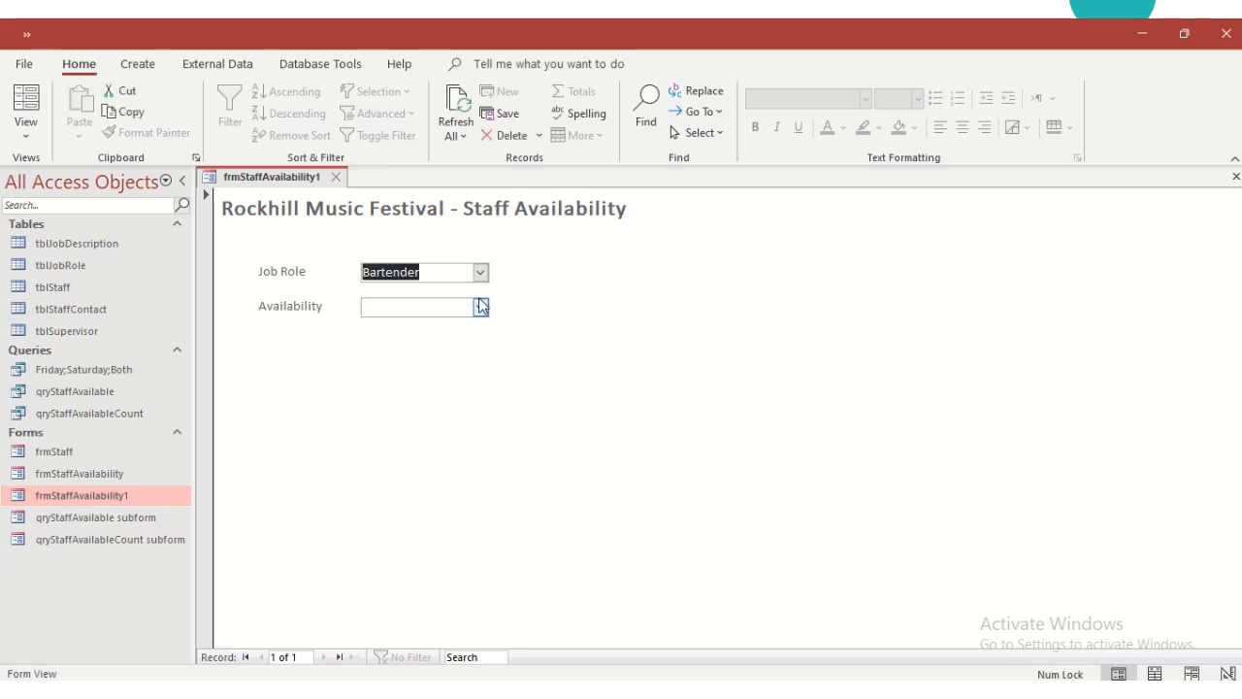
pyautogui.click(480, 307)
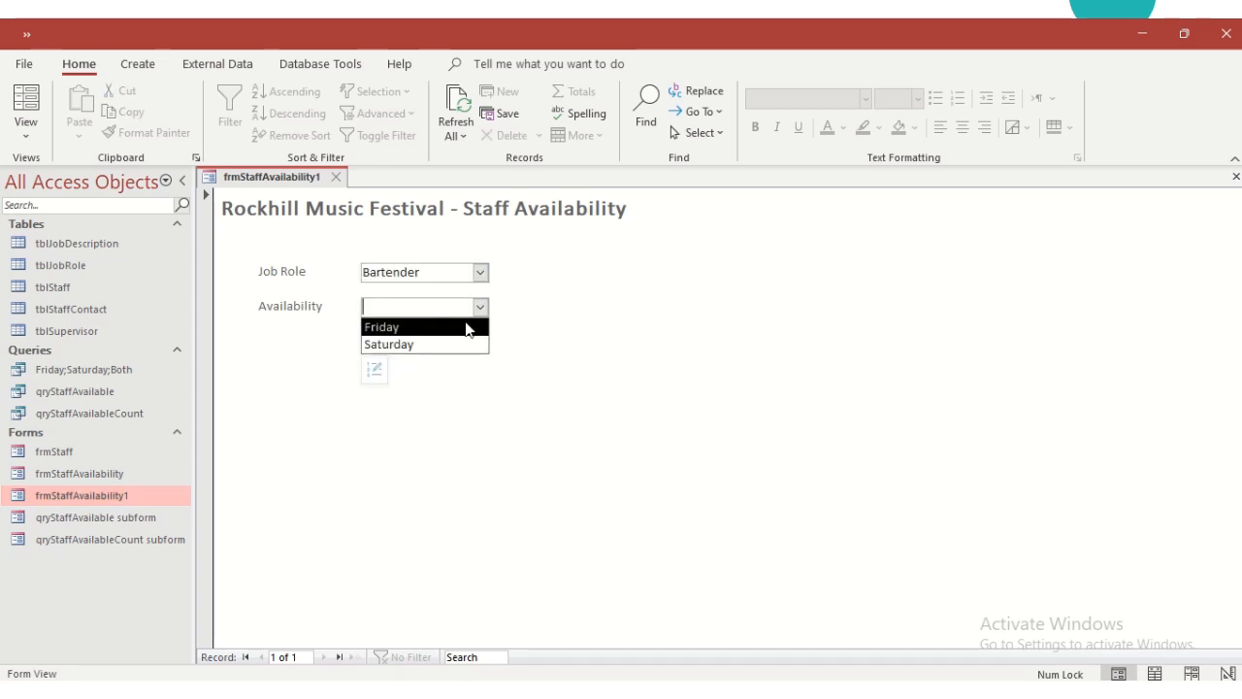
pyautogui.click(466, 329)
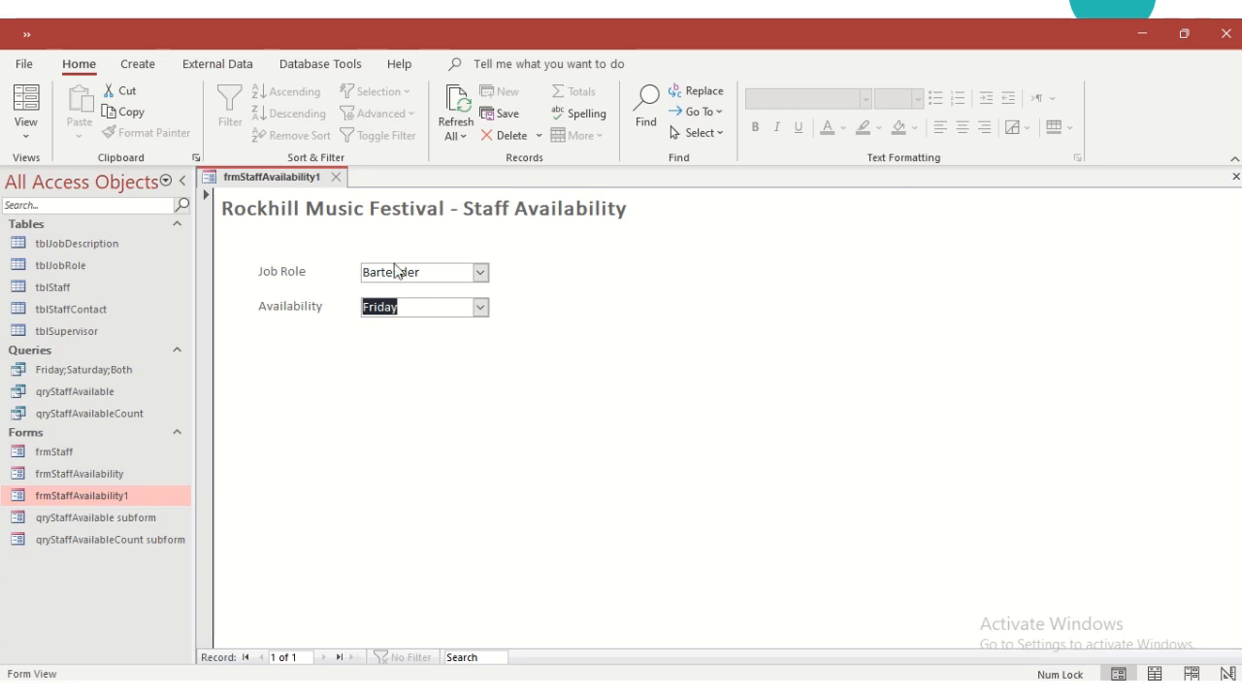
# Create a new query in Design View and add the tblStaff table to it.
pyautogui.click(148, 76)
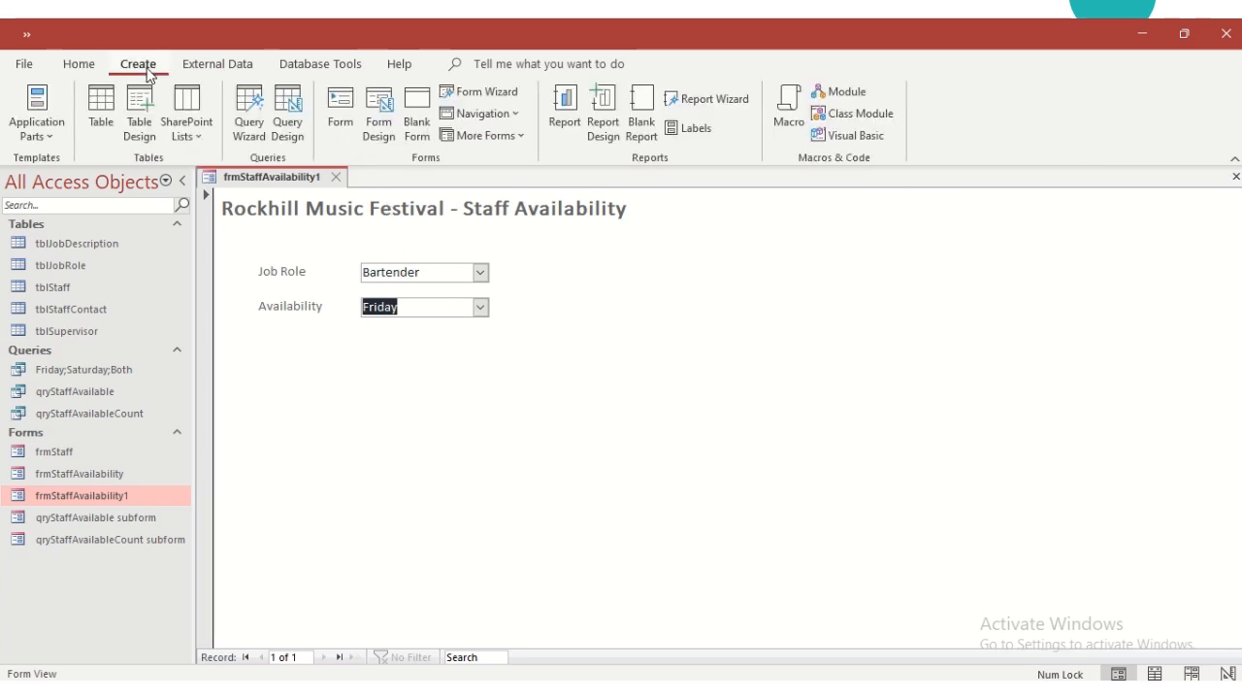
pyautogui.click(286, 110)
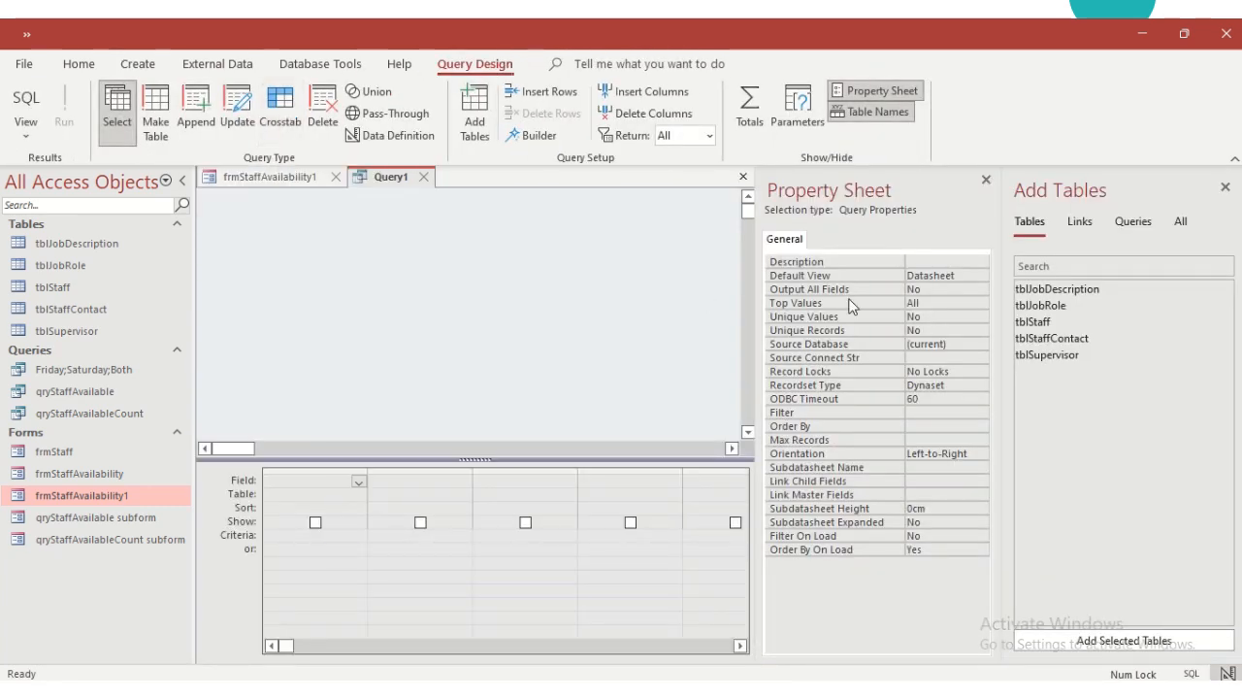
pyautogui.click(1036, 326)
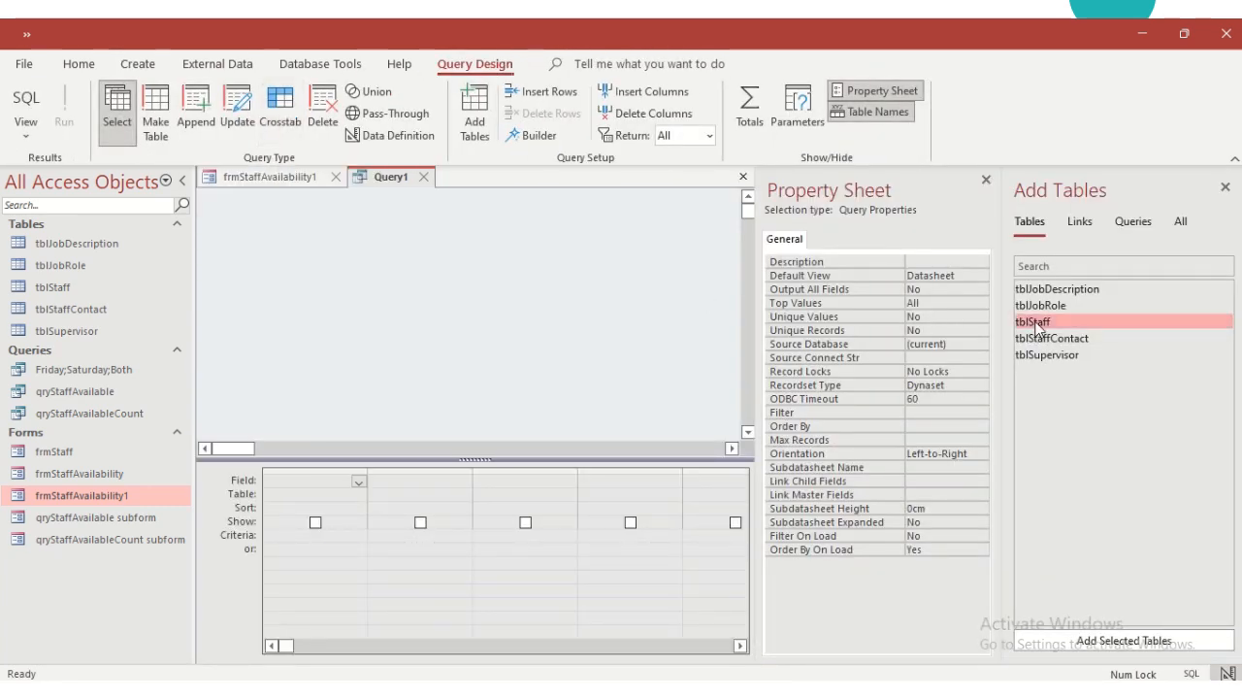
pyautogui.doubleClick(1036, 326)
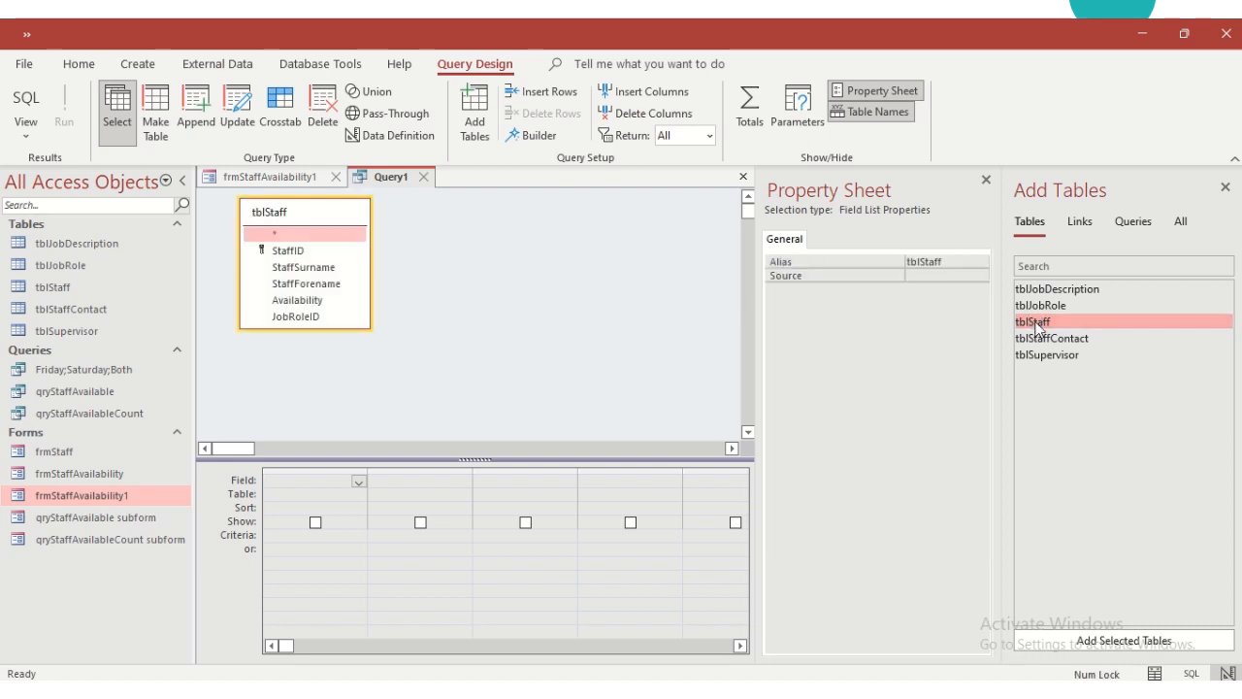
# Add StaffForename, StaffSurname, JobRoleID and Availability to the query grid, sorting StaffSurname in ascending order.
pyautogui.moveTo(303, 283); pyautogui.dragTo(338, 482)
pyautogui.moveTo(310, 273); pyautogui.dragTo(441, 475)
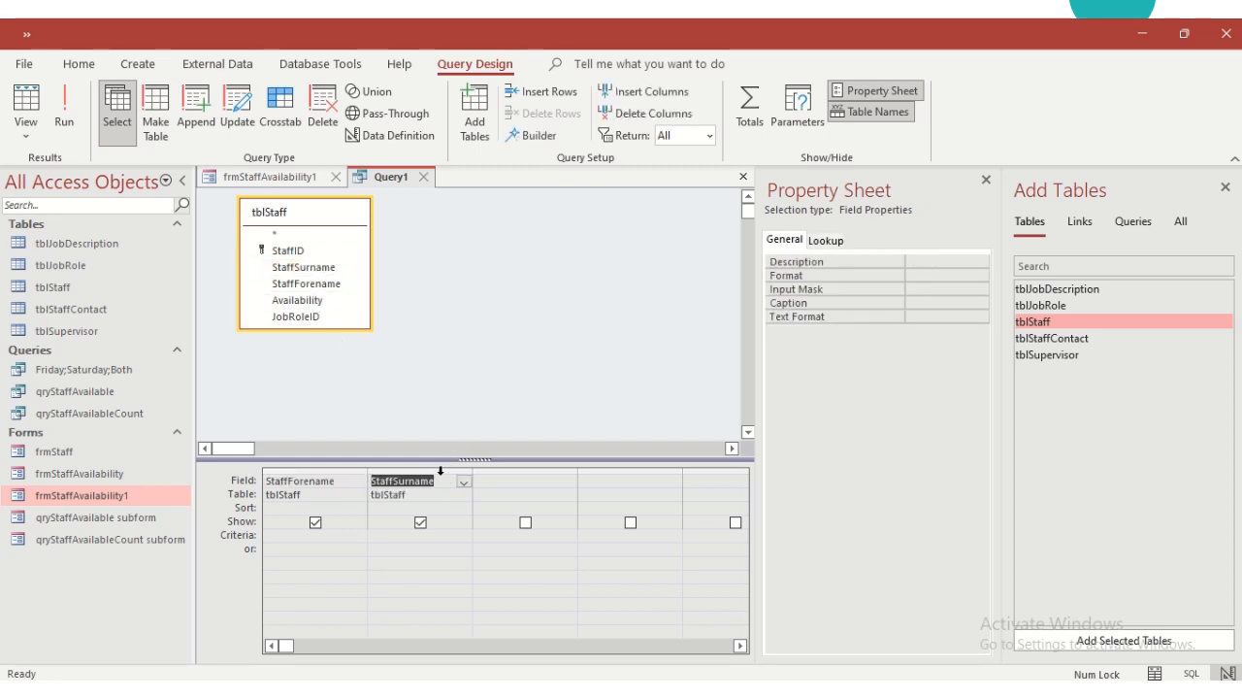
pyautogui.click(463, 508)
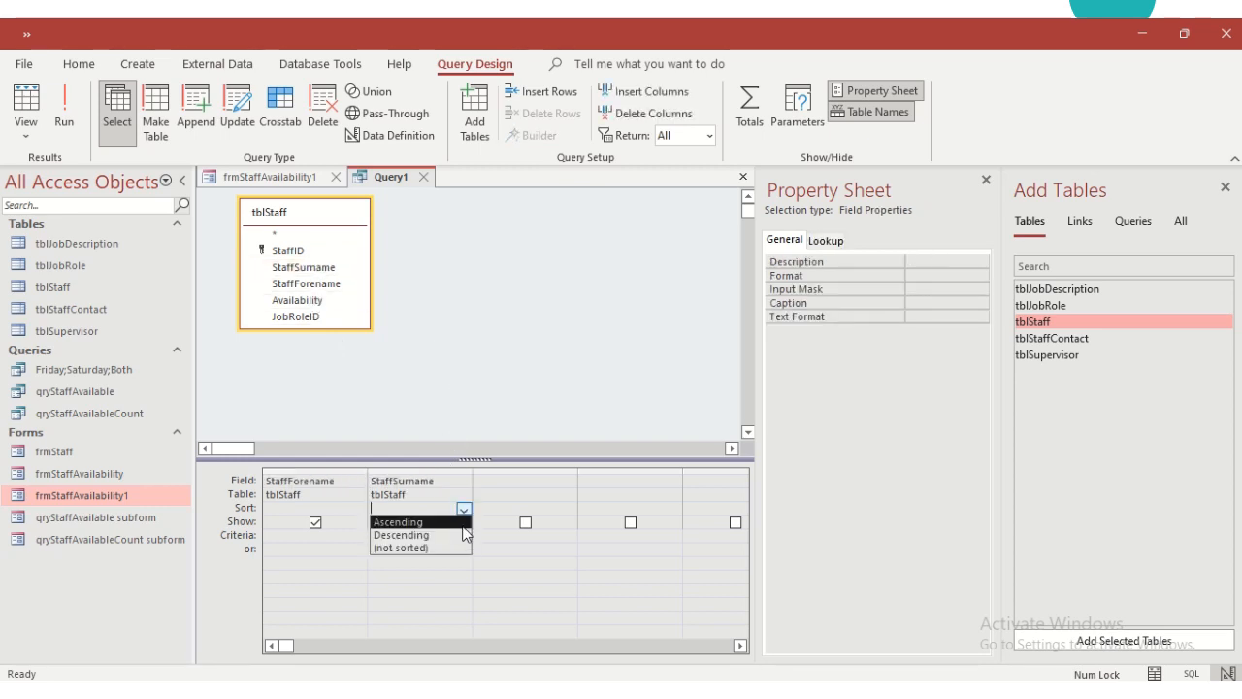
pyautogui.click(418, 523)
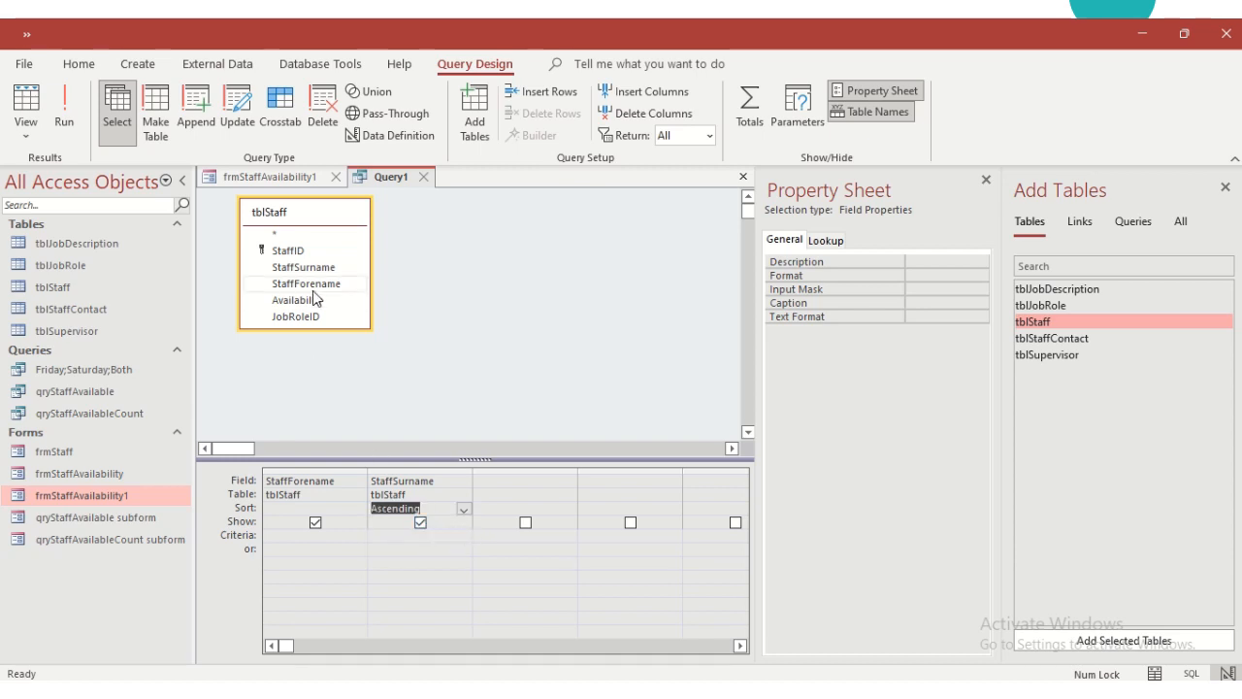
pyautogui.moveTo(297, 315); pyautogui.dragTo(514, 480)
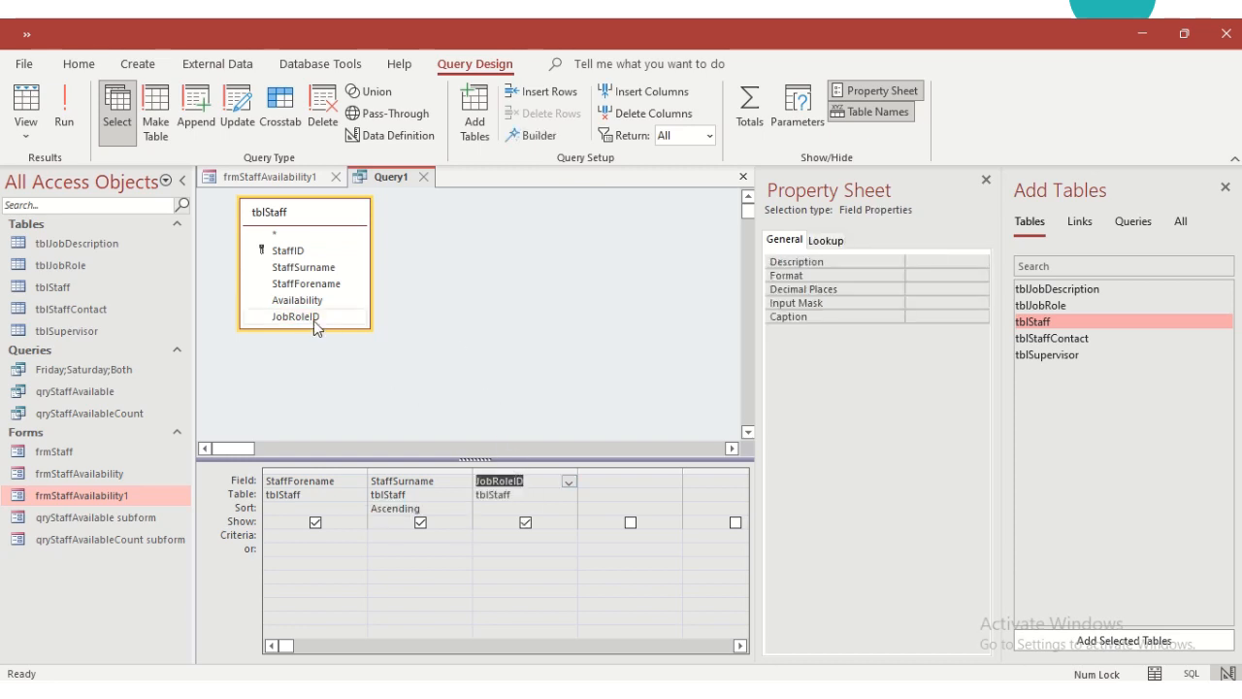
pyautogui.moveTo(309, 306); pyautogui.dragTo(617, 475)
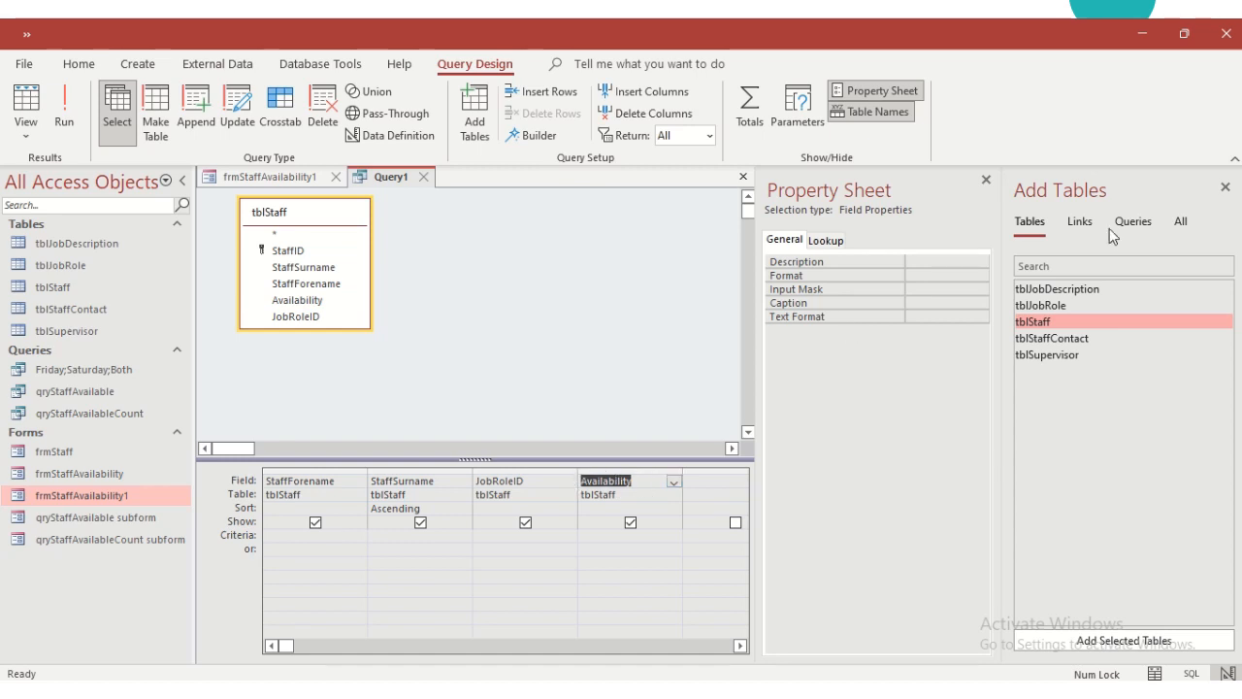
# Close the Add Tables and Property Sheet panes and widen the JobRoleID column in the query grid.
pyautogui.click(1225, 187)
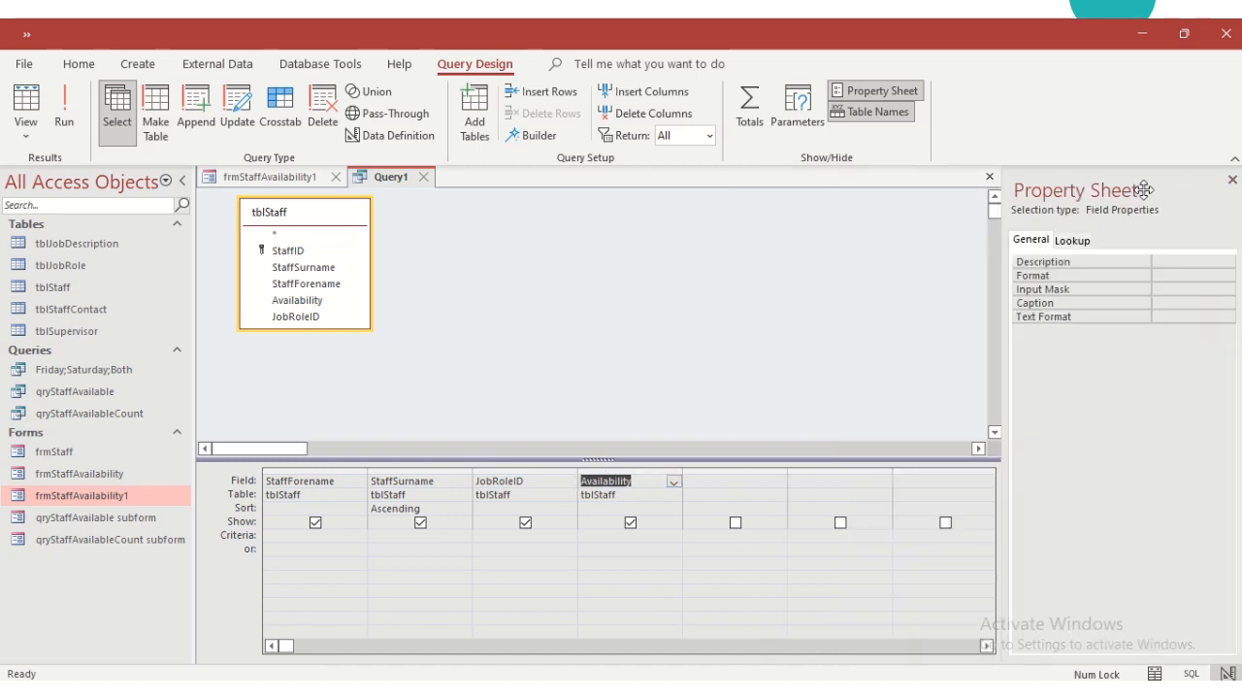
pyautogui.click(1231, 181)
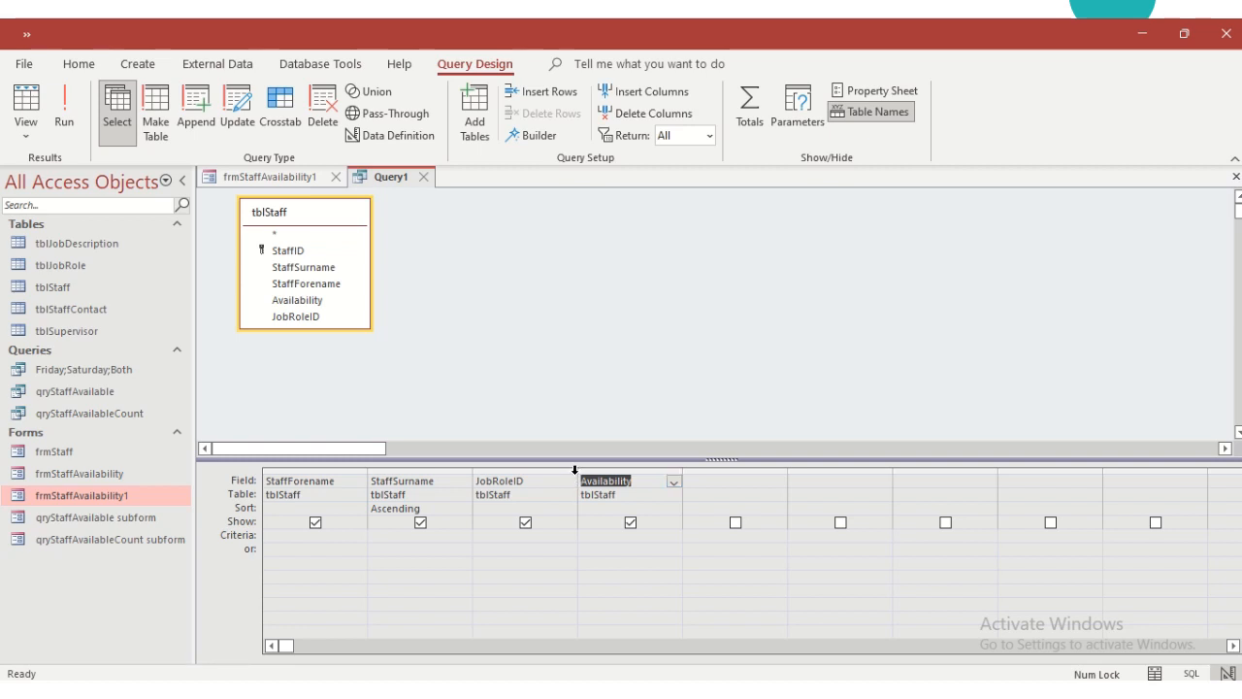
pyautogui.moveTo(573, 470); pyautogui.dragTo(731, 470)
# Enter the JobRoleID criterion [Forms].[frmStaffAvailability1].[JobRoleID] so it reads the job role chosen on the form.
pyautogui.click(523, 530)
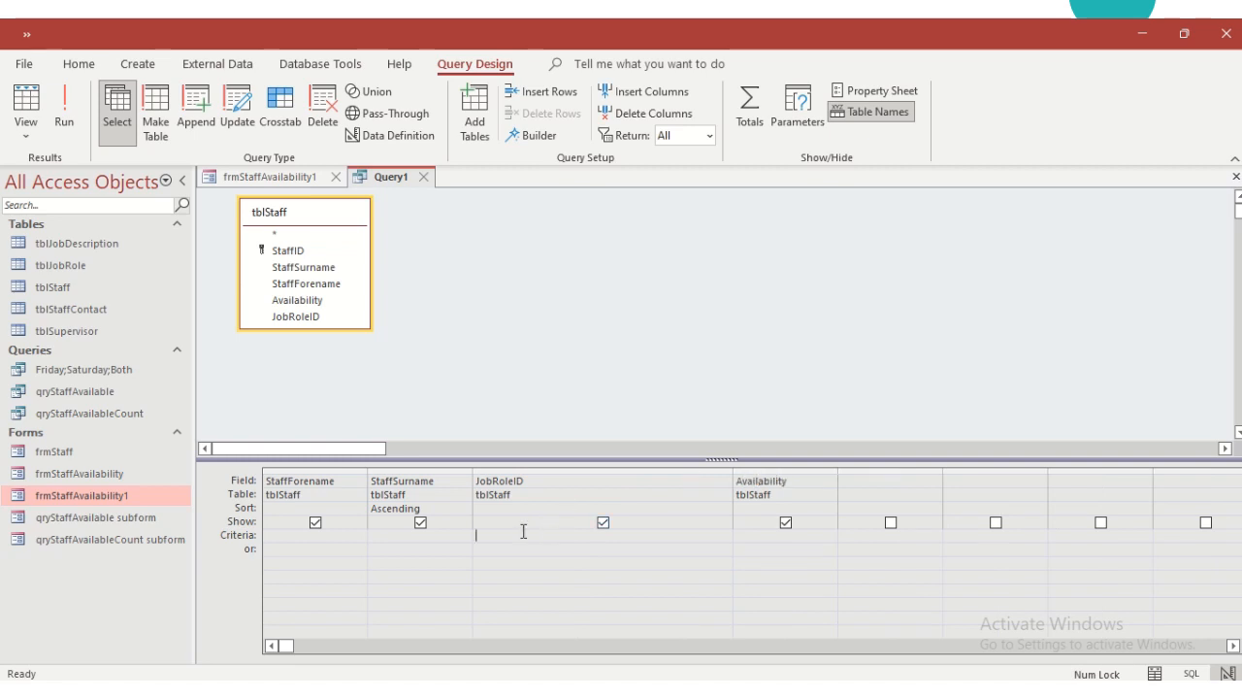
pyautogui.write('For')
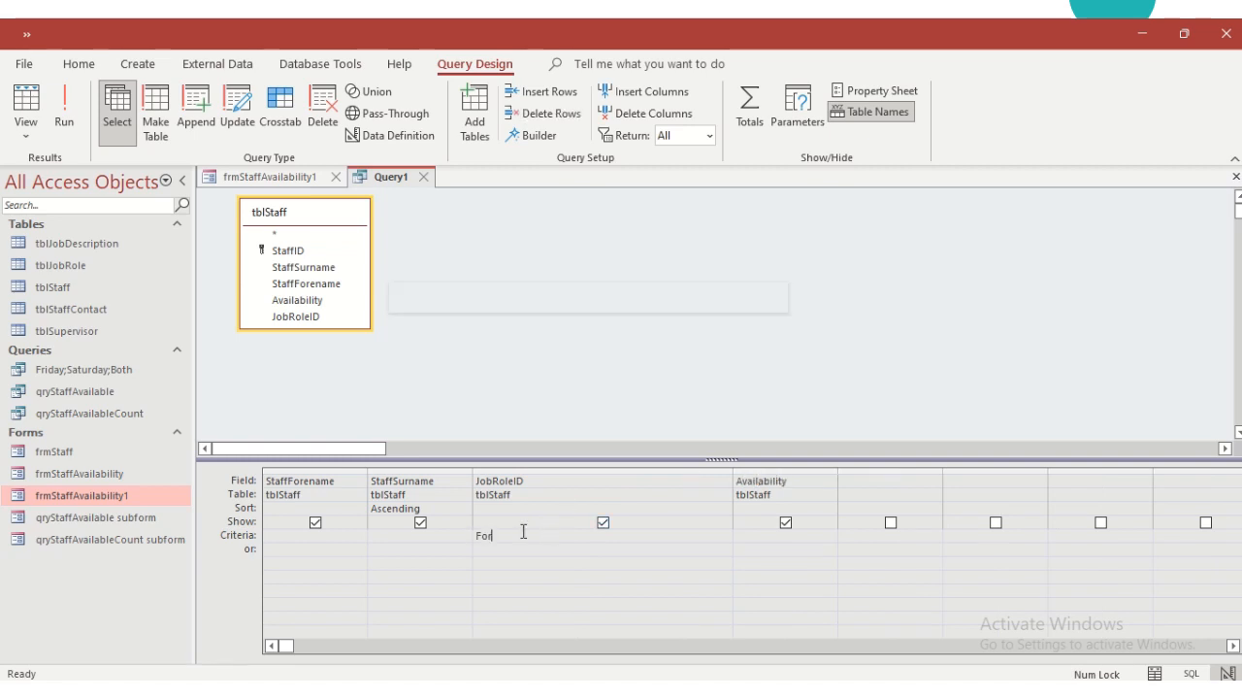
pyautogui.write('ms.')
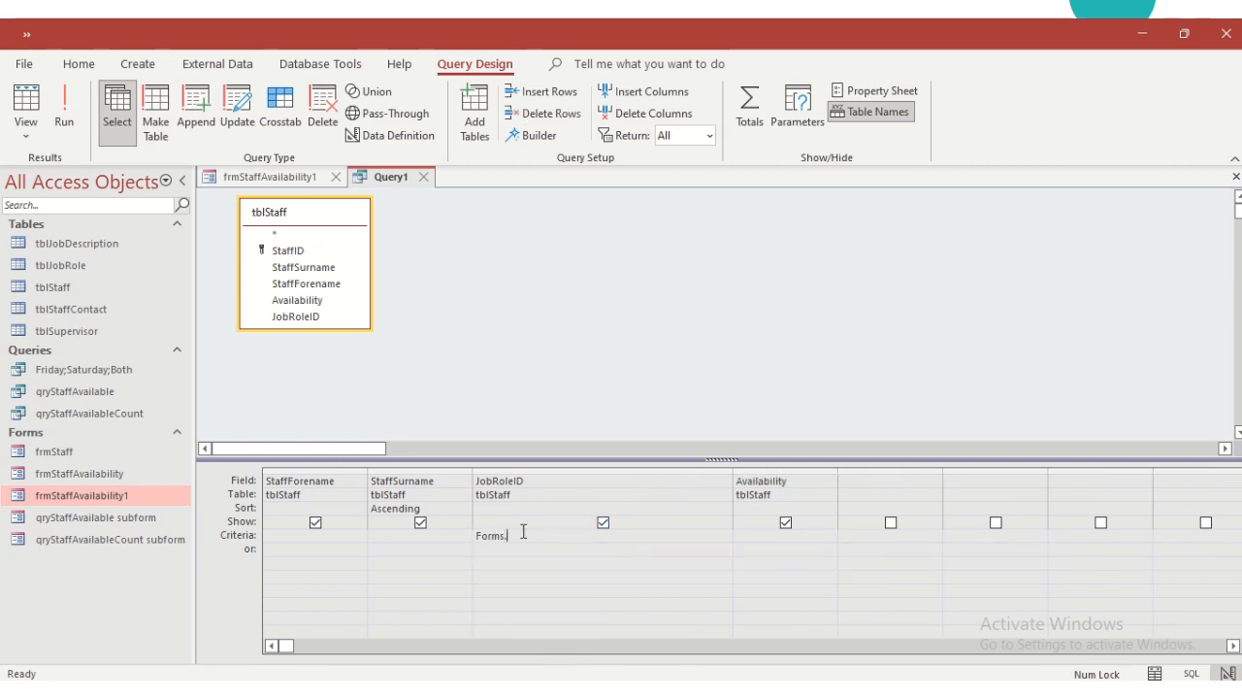
pyautogui.write('frmSt')
pyautogui.write('A')
pyautogui.write('val=i')
pyautogui.press('BackSpace')
pyautogui.press('BackSpace')
pyautogui.write('ilablity1.JobROle')
pyautogui.press('BackSpace')
pyautogui.press('BackSpace')
pyautogui.press('BackSpace')
pyautogui.write('oleID')
# Narrow the JobRoleID column to fit its criterion and widen the Availability column for a long criterion.
pyautogui.click(757, 536)
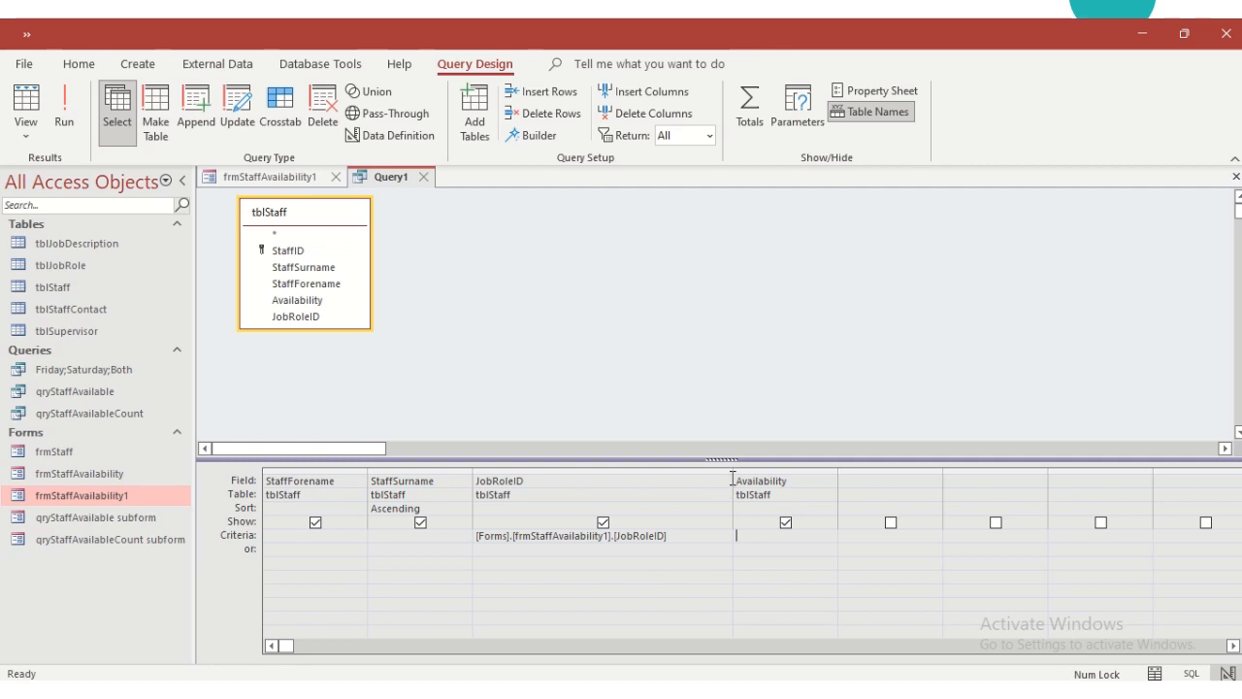
pyautogui.moveTo(731, 472); pyautogui.dragTo(680, 472)
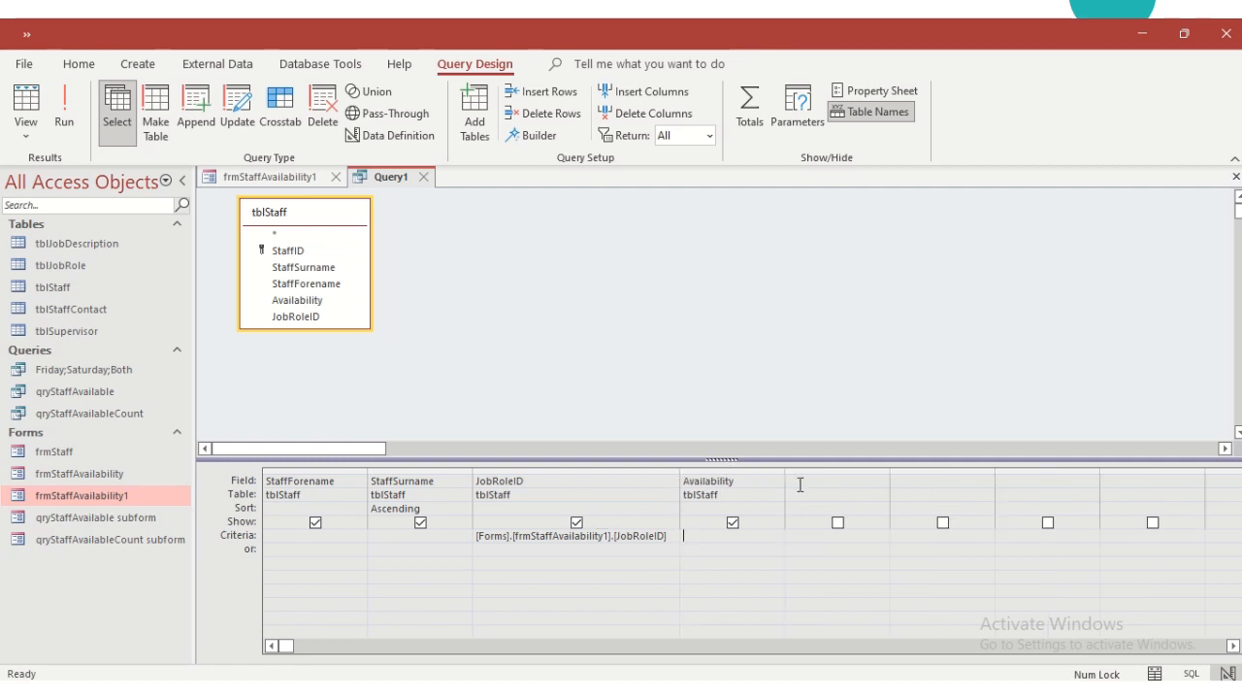
pyautogui.moveTo(784, 475); pyautogui.dragTo(1024, 477)
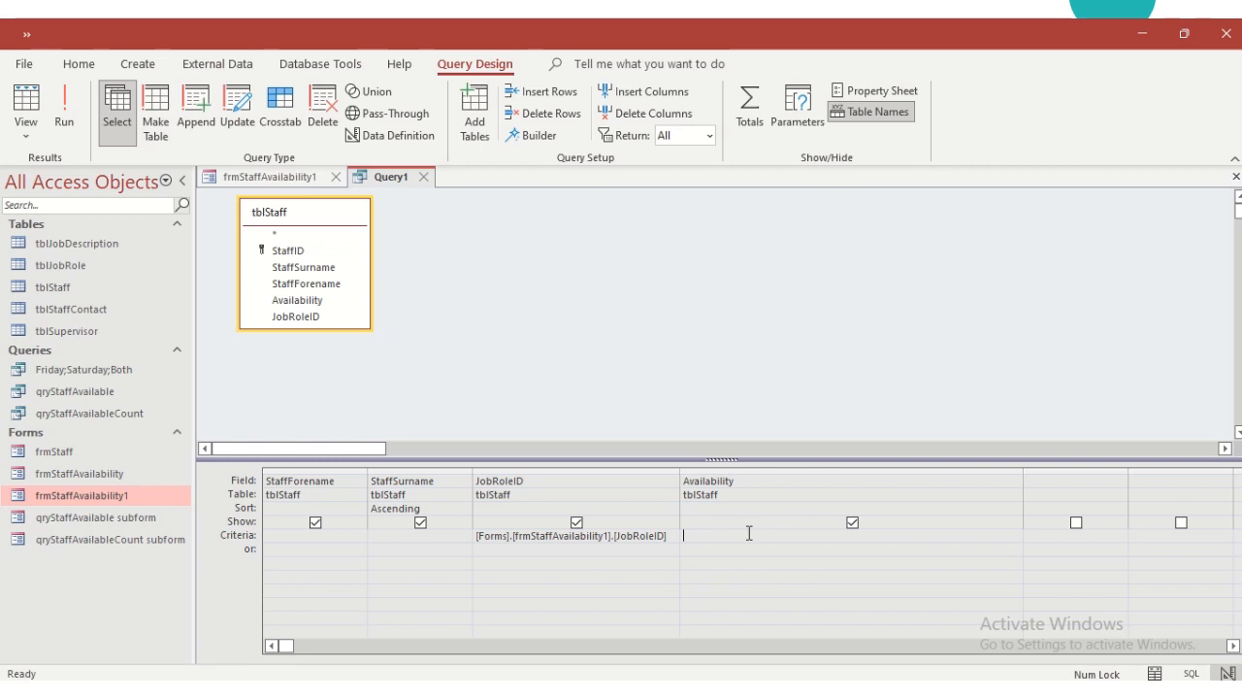
# Enter the Availability criterion [Forms].frmStaffAvailability1.Availability OR Like "Both*" in the query grid.
pyautogui.write('Fri')
pyautogui.press('BackSpace')
pyautogui.press('BackSpace')
pyautogui.write('or')
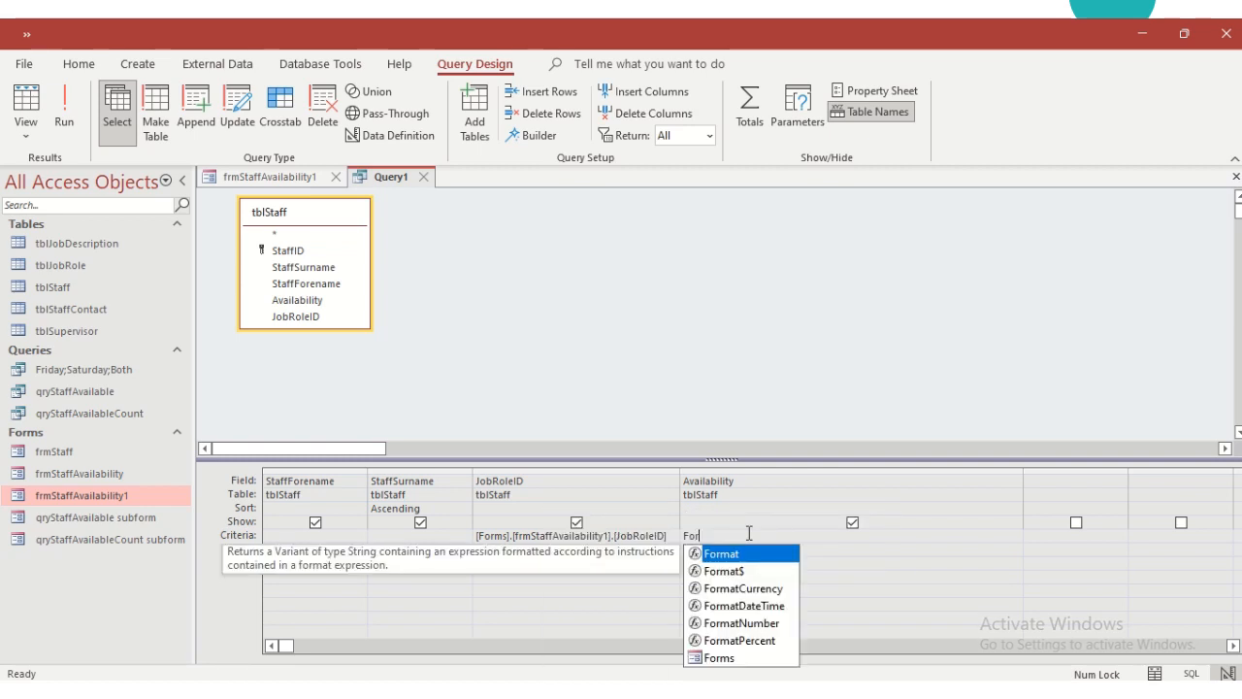
pyautogui.doubleClick(730, 659)
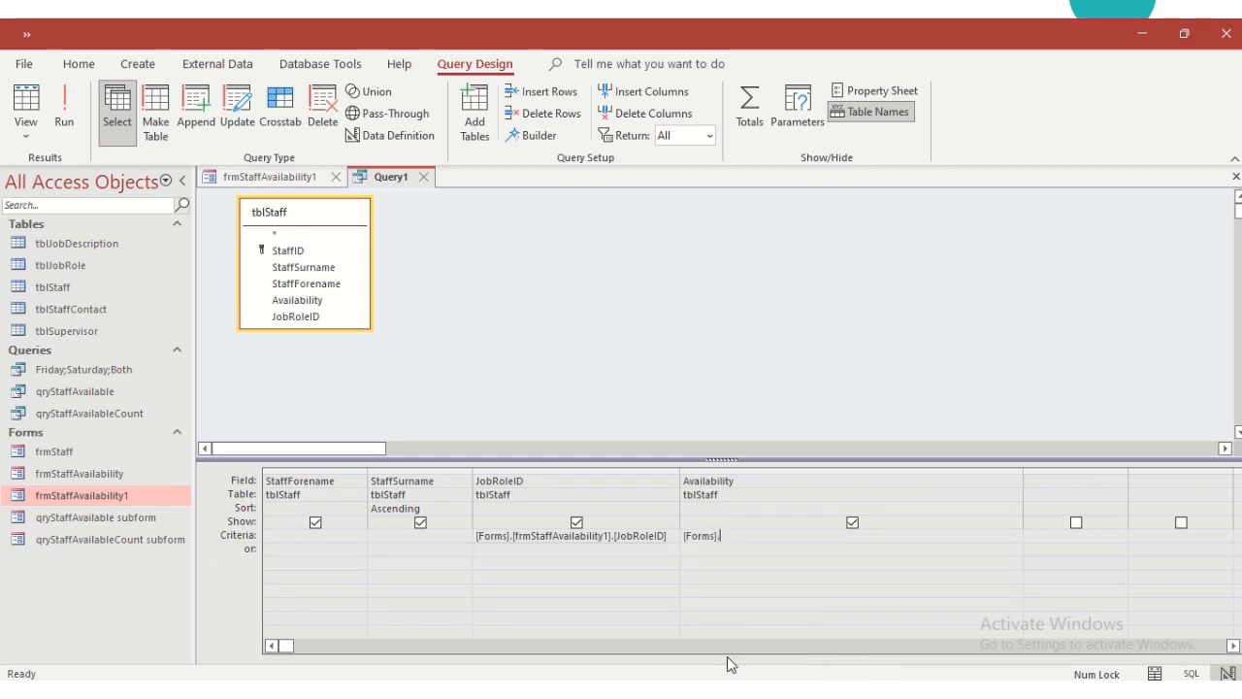
pyautogui.write('.fro')
pyautogui.press('BackSpace')
pyautogui.write('m')
pyautogui.write('StaffAvailability1.Availability OR Like "Bot')
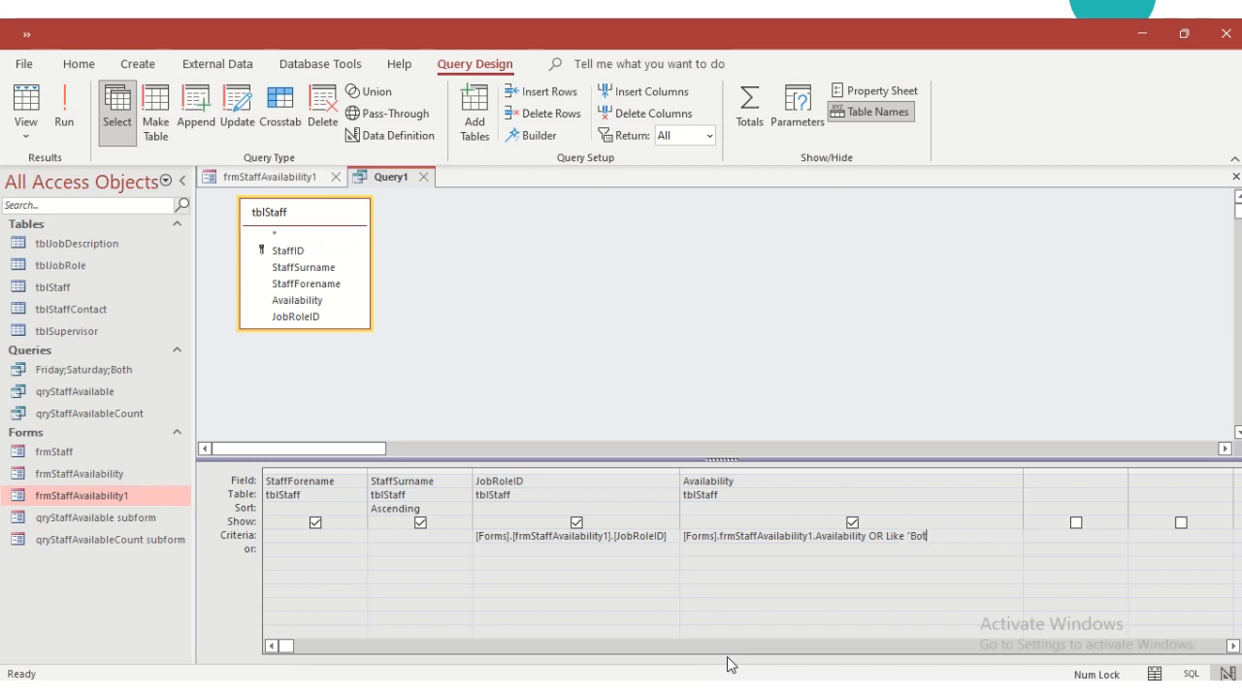
pyautogui.write('h*"')
pyautogui.moveTo(886, 536); pyautogui.dragTo(908, 539)
# Open tblStaff to check how the Availability values are worded across the records, and close the table again.
pyautogui.doubleClick(64, 285)
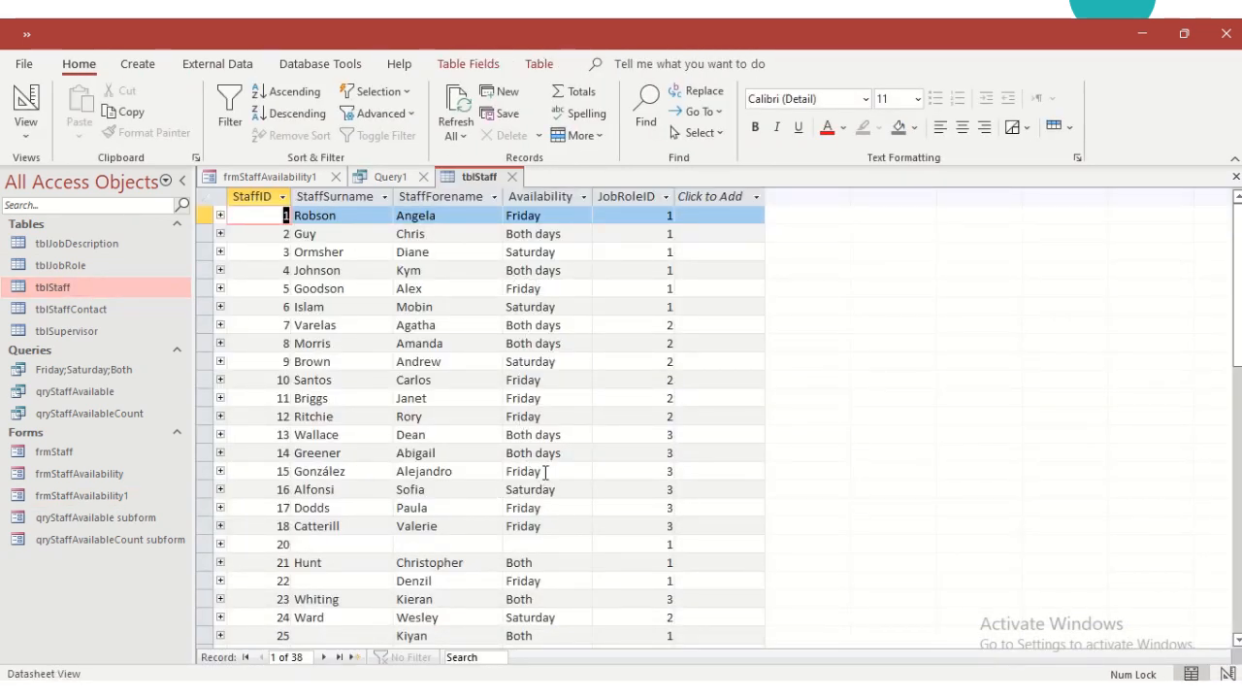
pyautogui.scroll(-3, 572, 478)
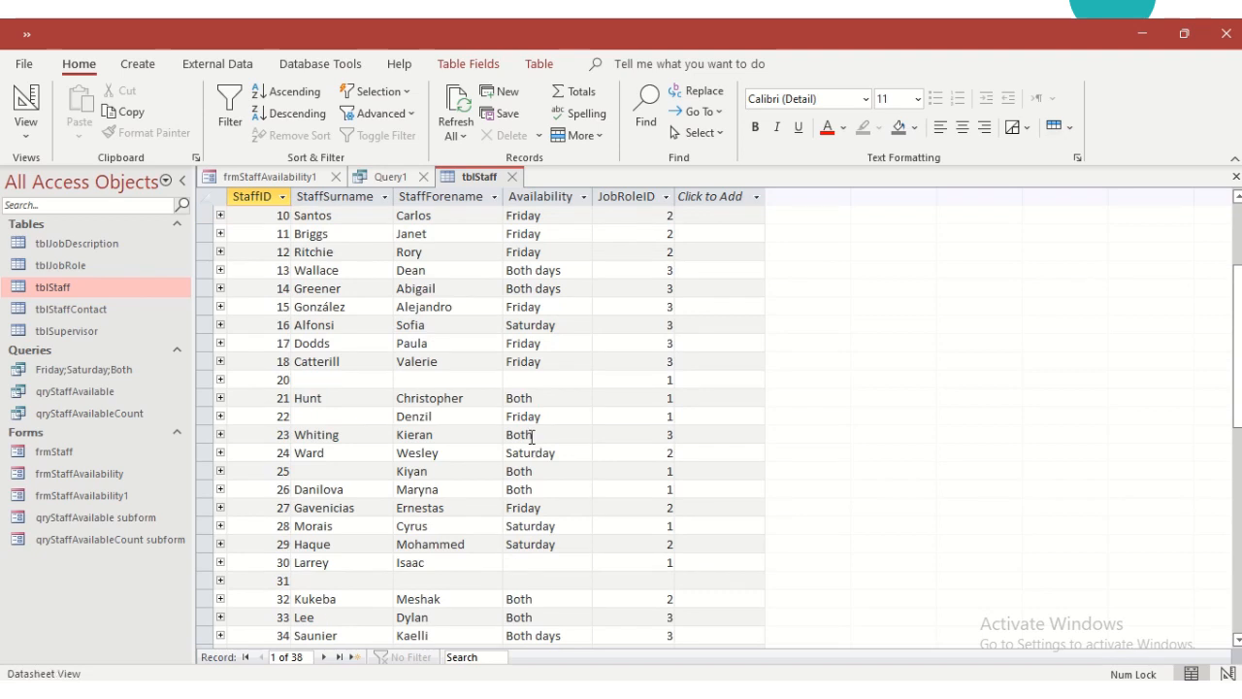
pyautogui.scroll(-2, 555, 509)
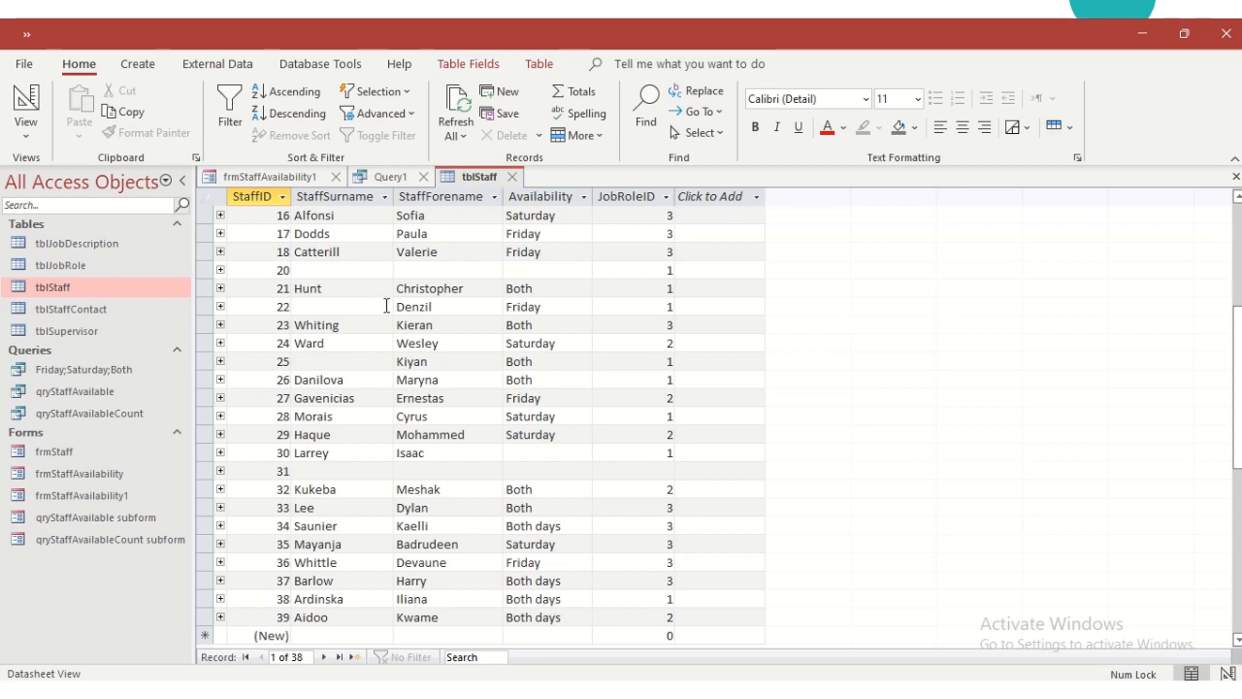
pyautogui.click(511, 176)
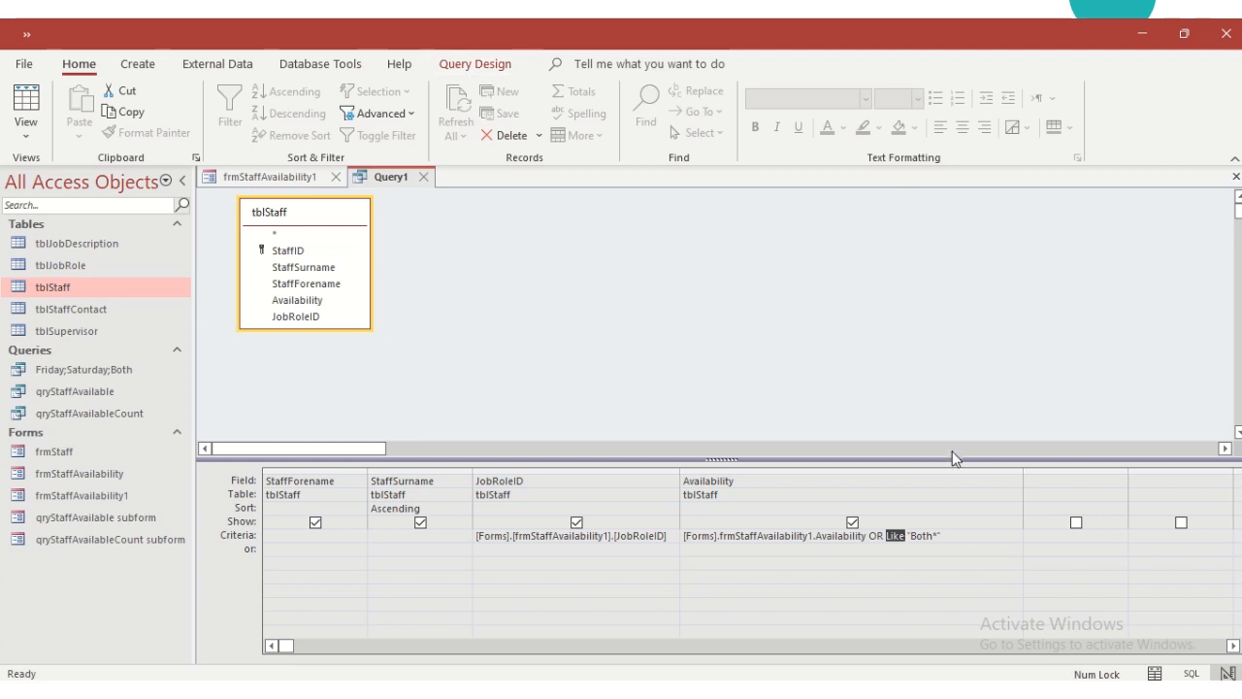
# Narrow the Availability column to fit its criterion and run the query.
pyautogui.moveTo(1021, 470); pyautogui.dragTo(961, 470)
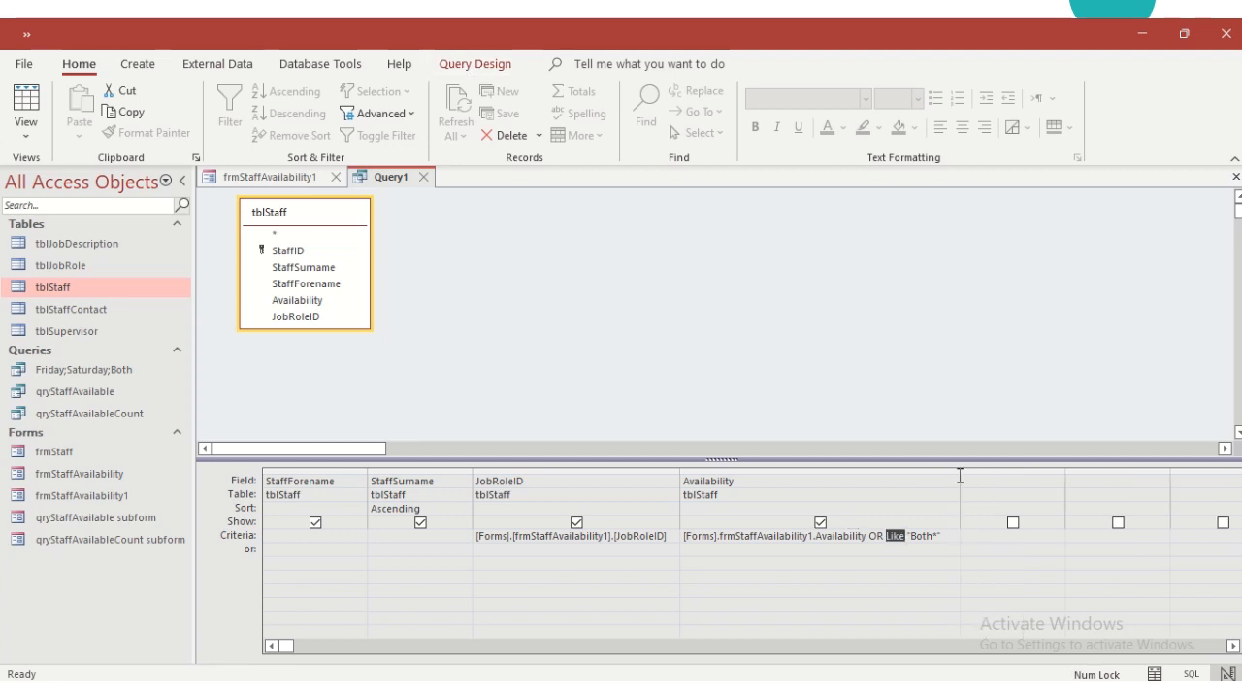
pyautogui.click(458, 68)
pyautogui.click(68, 101)
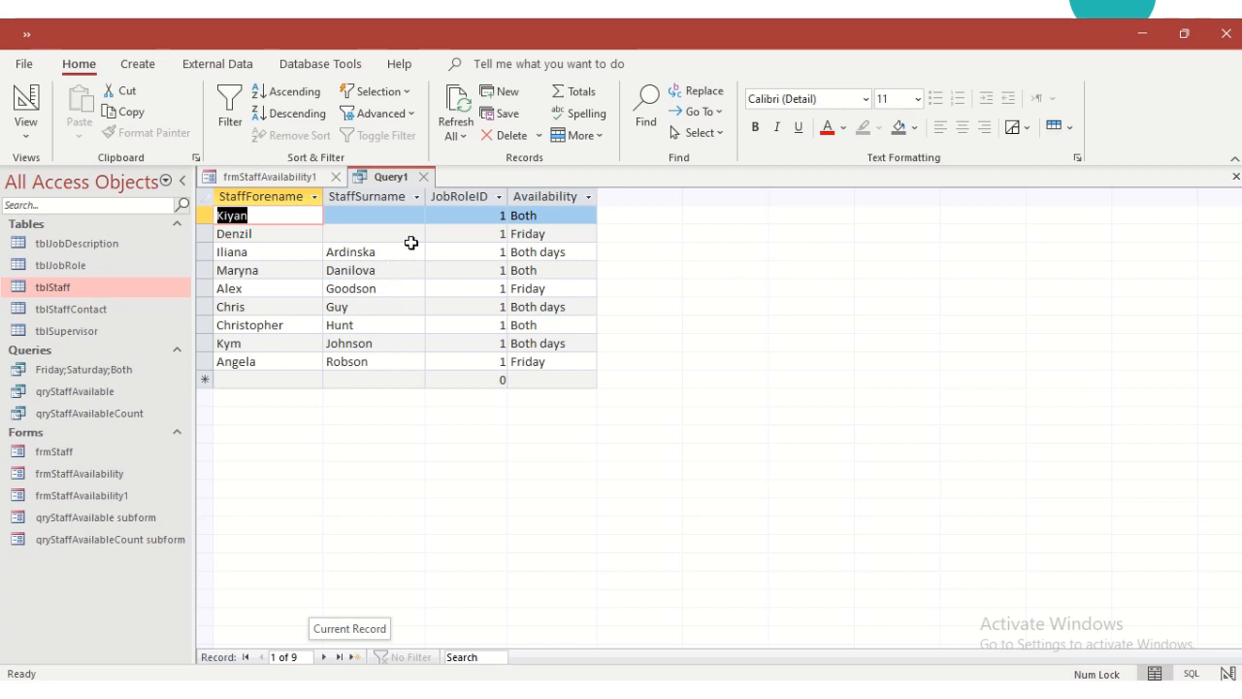
# Close the query and save it as qryStaffAvailable1.
pyautogui.click(424, 183)
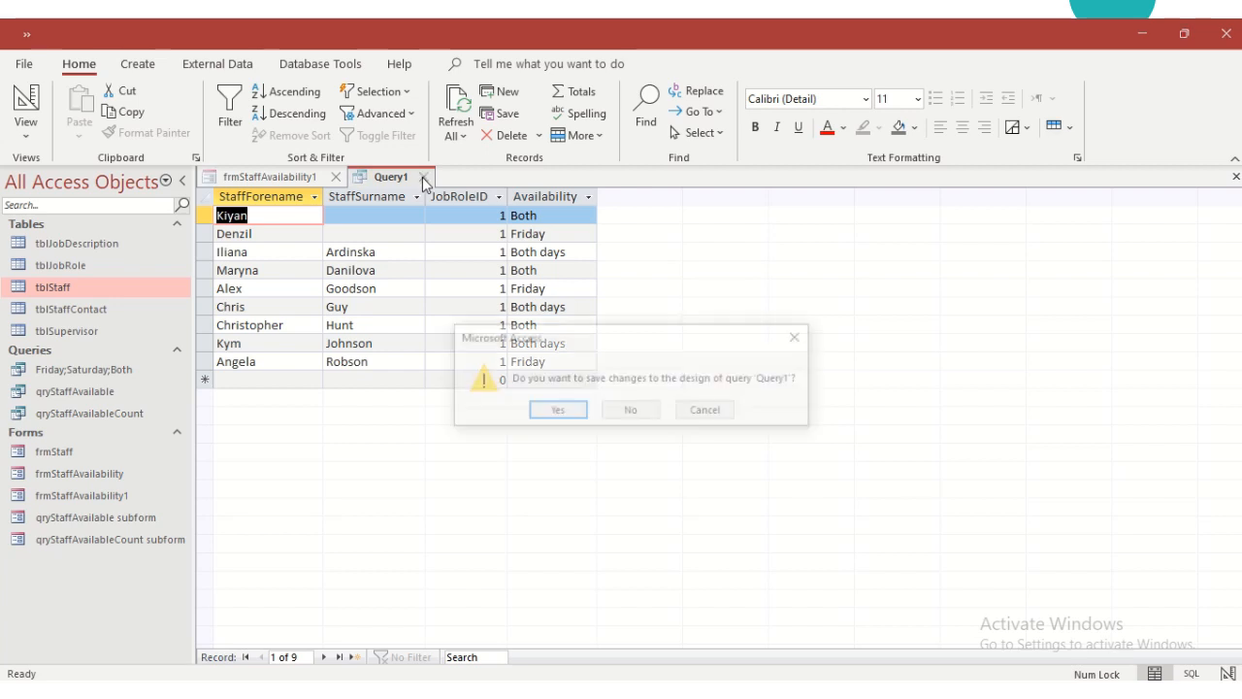
pyautogui.click(556, 411)
pyautogui.write('q')
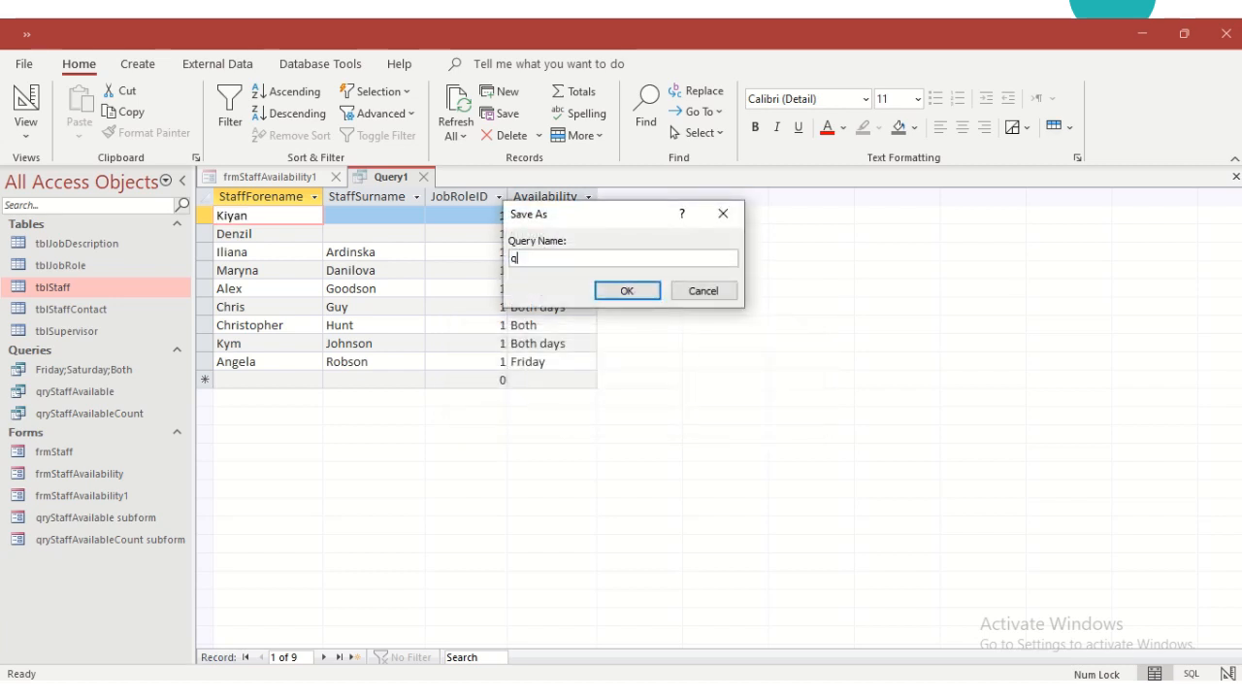
pyautogui.write('ryStaffAvailable1')
pyautogui.click(638, 294)
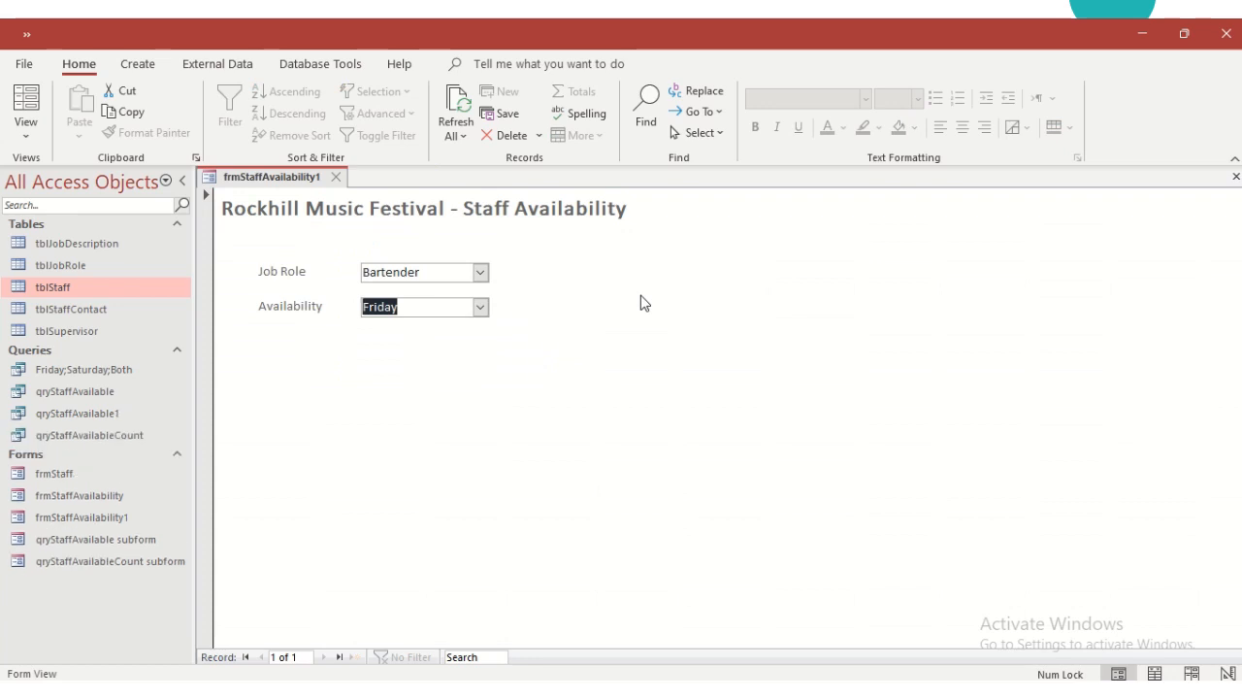
# Switch frmStaffAvailability1 to Design View and draw a subform about 9.7 cm wide and 3.4 cm high below the Availability combo box.
pyautogui.click(34, 142)
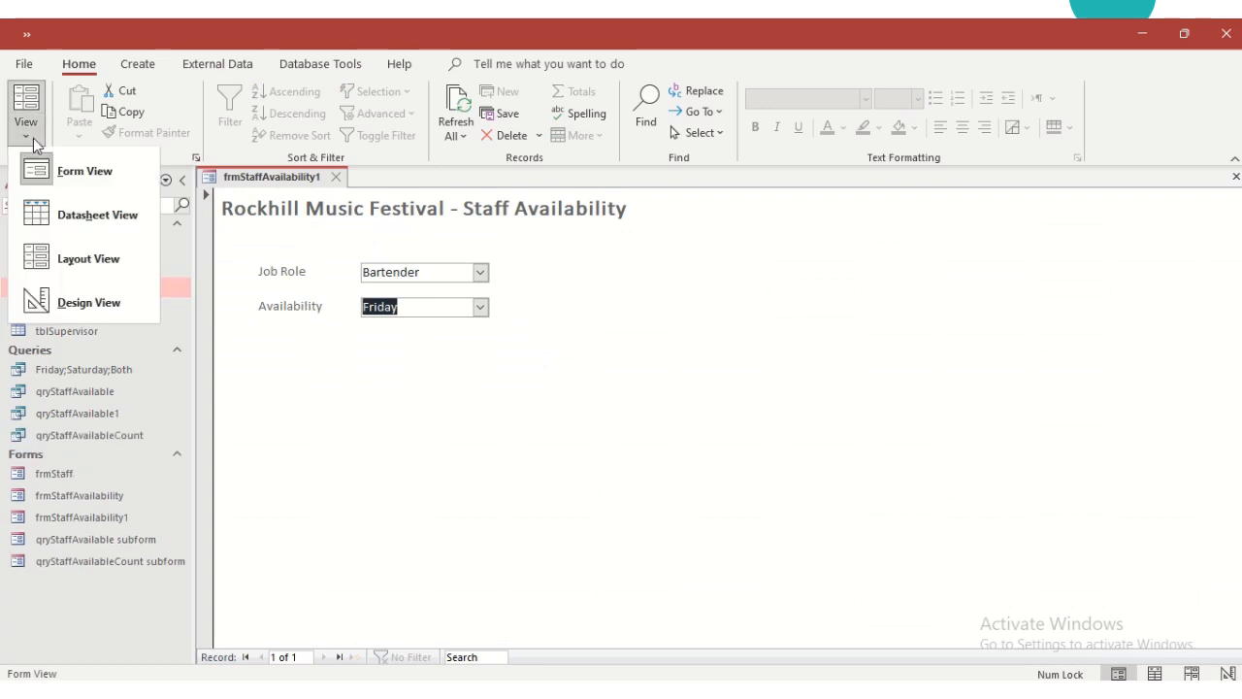
pyautogui.click(96, 310)
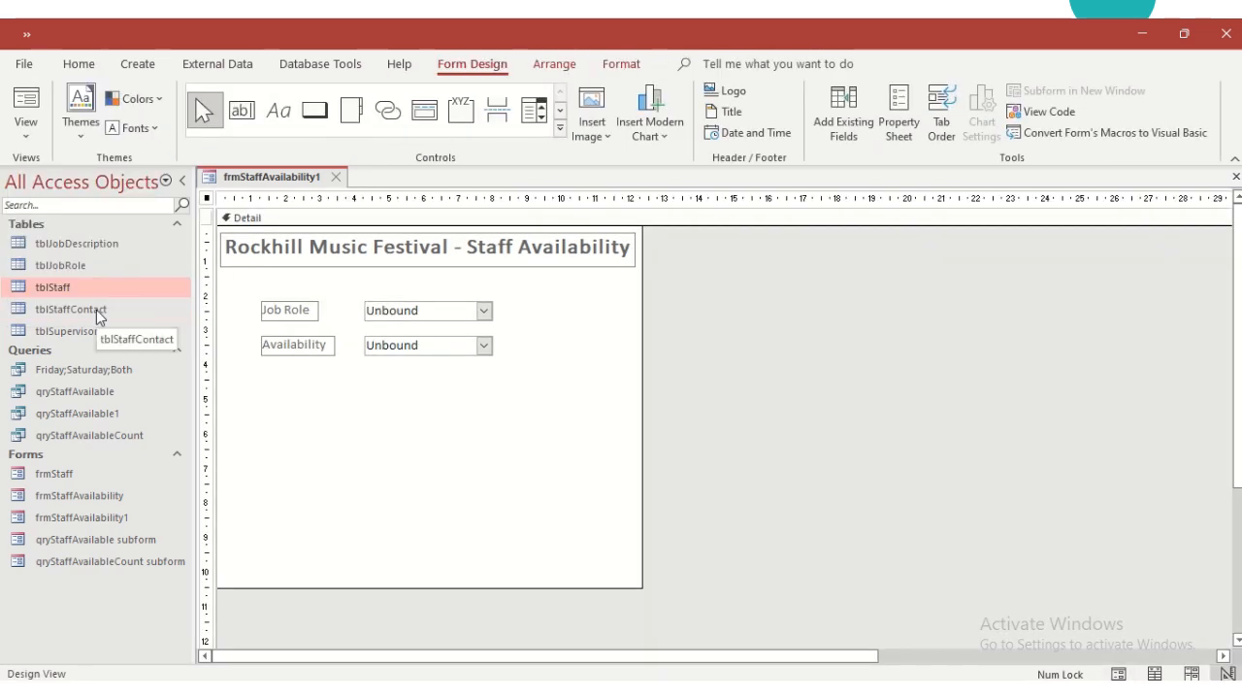
pyautogui.click(560, 111)
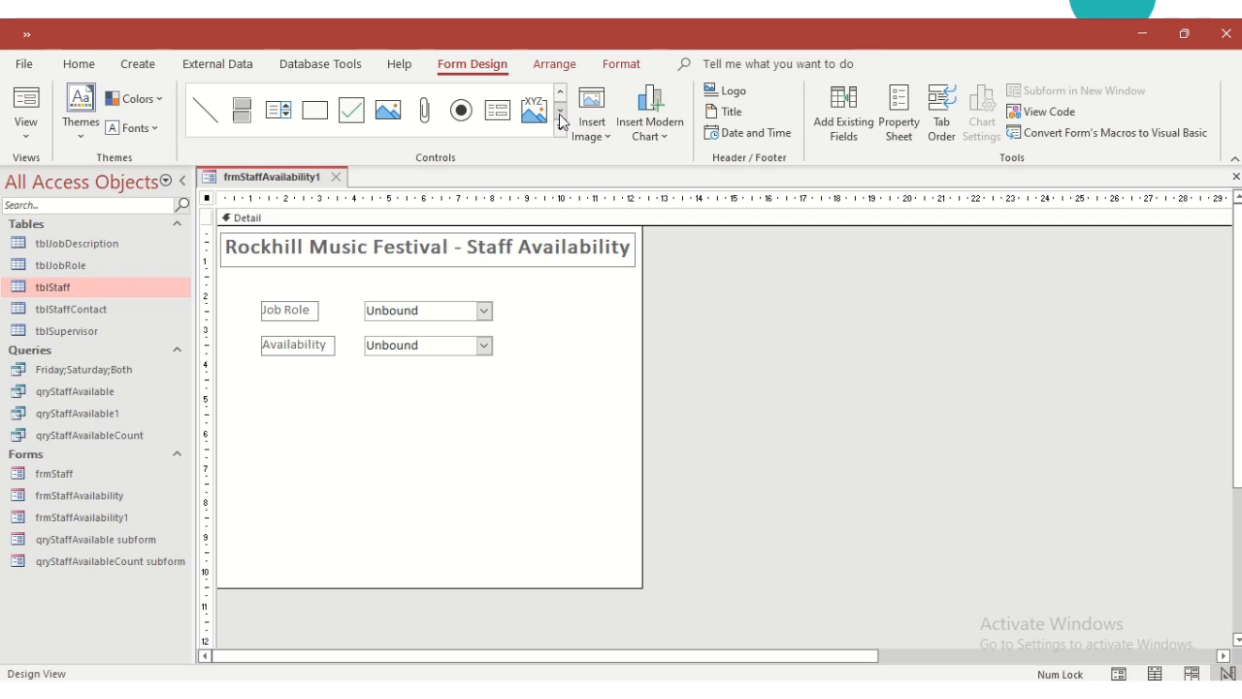
pyautogui.click(499, 113)
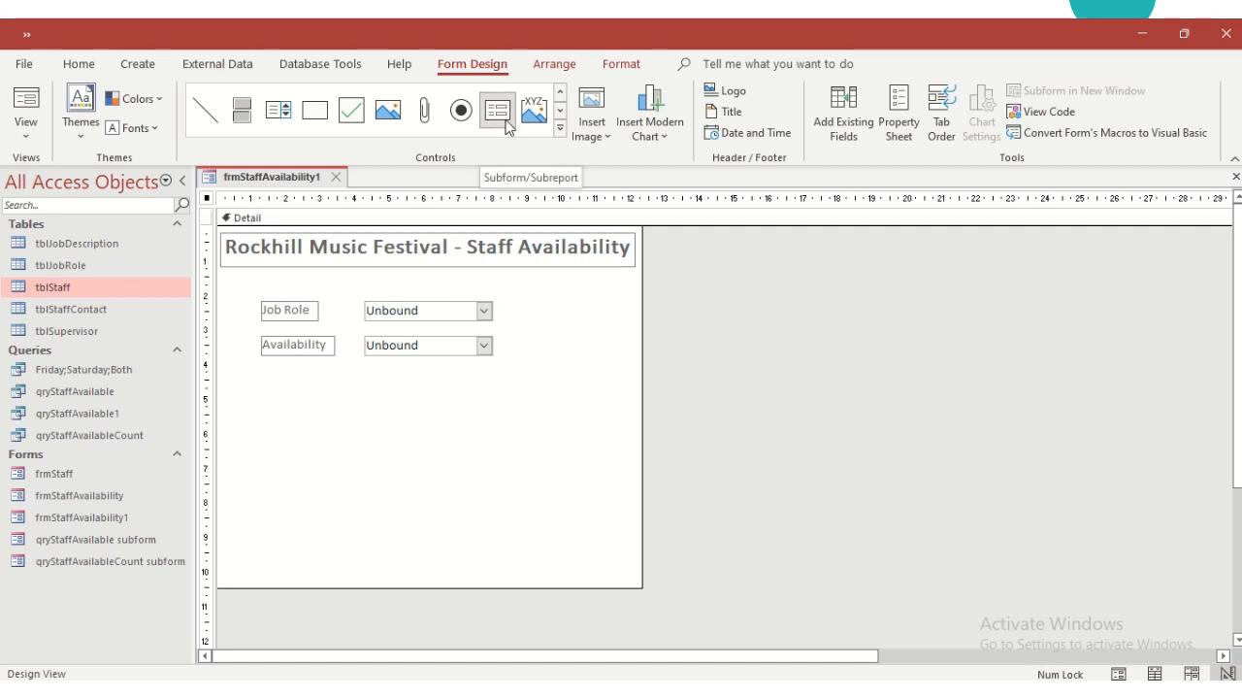
pyautogui.click(505, 127)
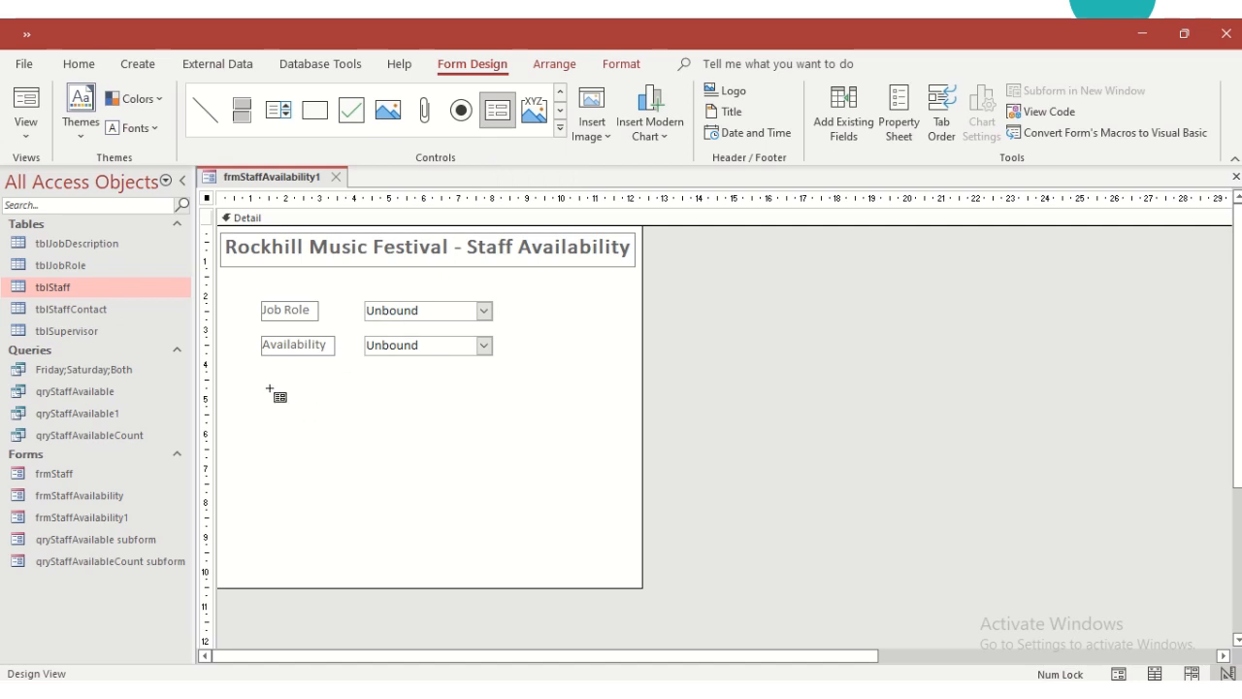
pyautogui.moveTo(269, 386); pyautogui.dragTo(603, 505)
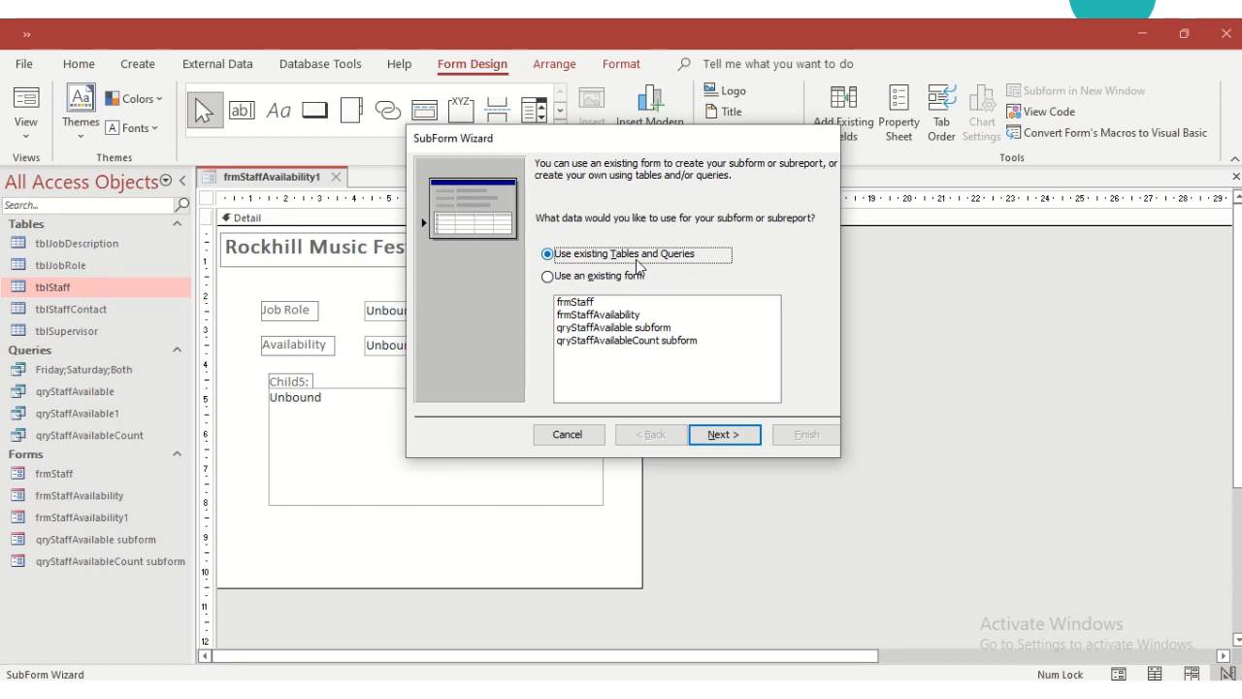
# Base the subform on existing query qryStaffAvailable1, including only the StaffForename and StaffSurname fields.
pyautogui.click(738, 436)
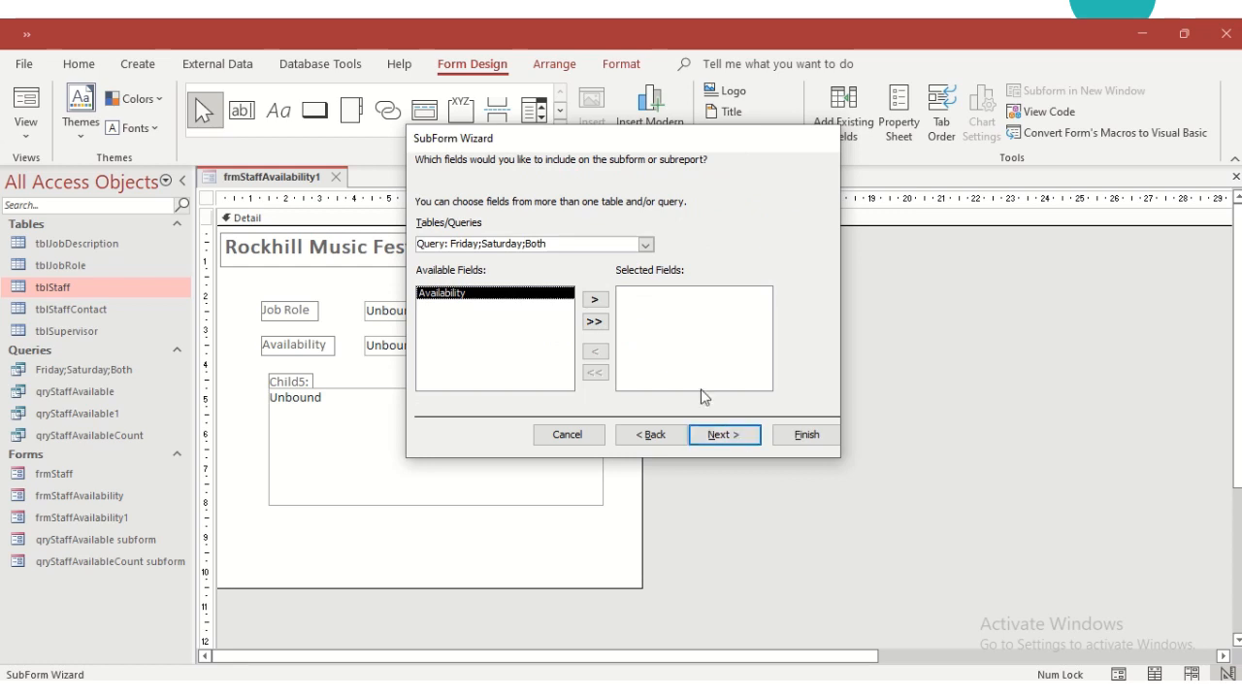
pyautogui.click(645, 245)
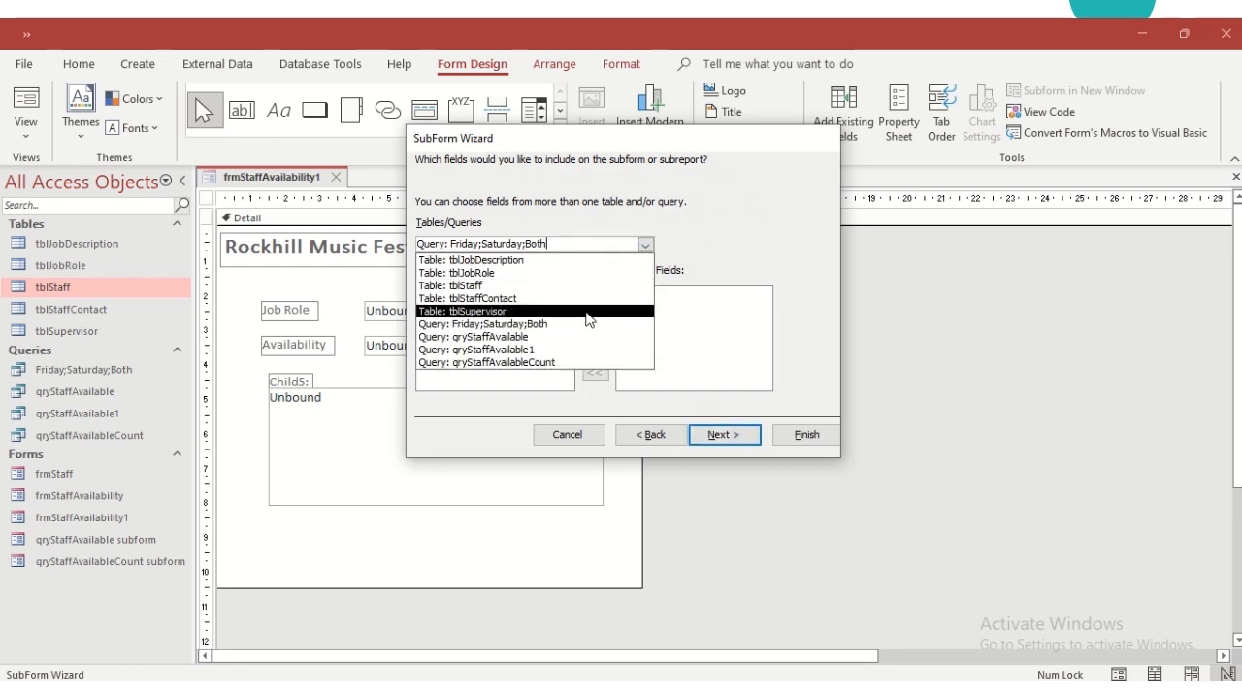
pyautogui.click(577, 350)
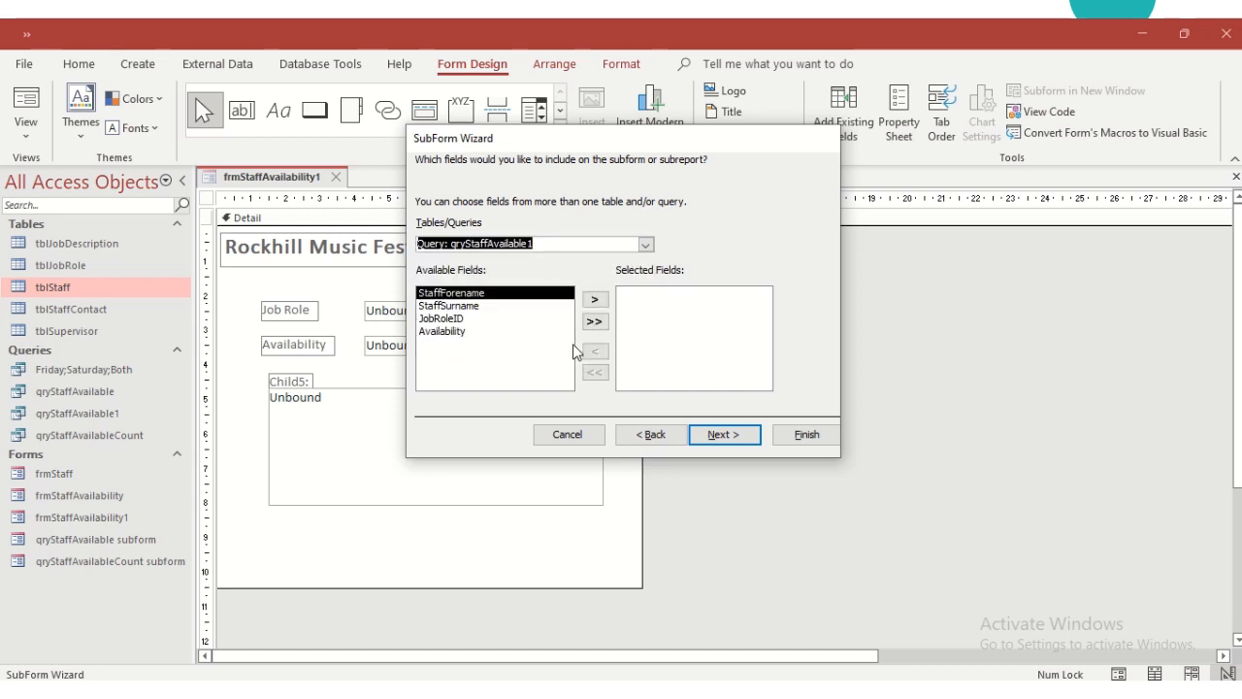
pyautogui.click(600, 305)
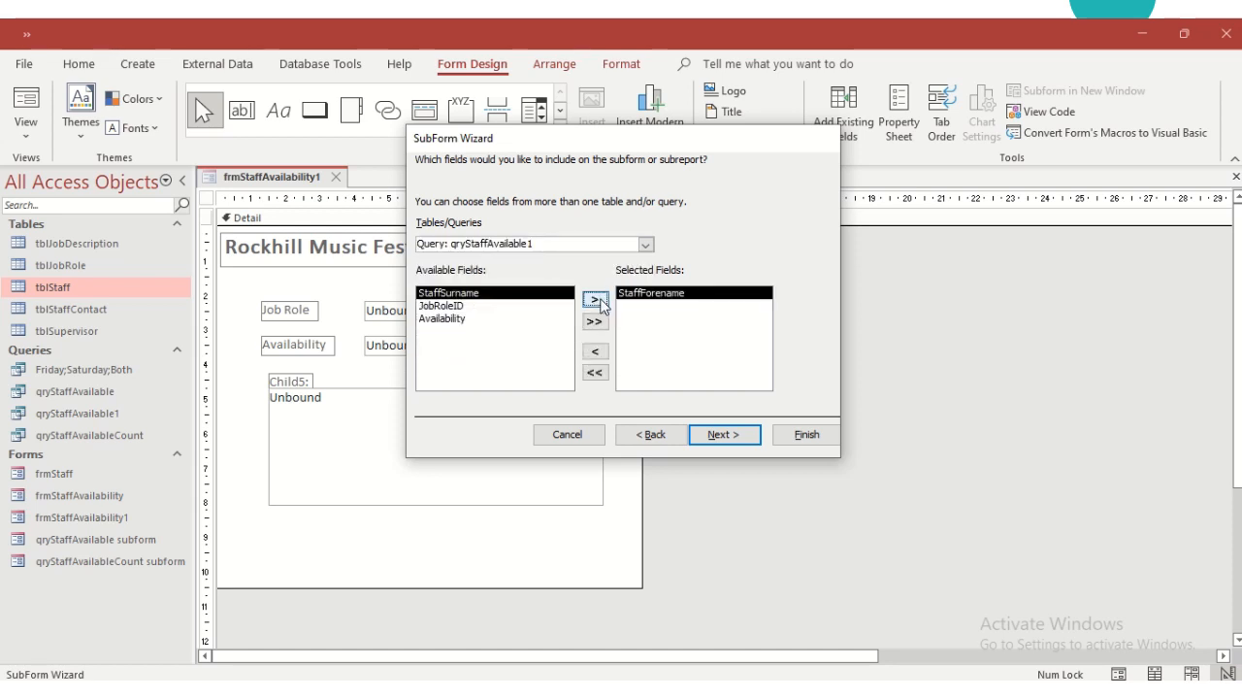
pyautogui.click(602, 323)
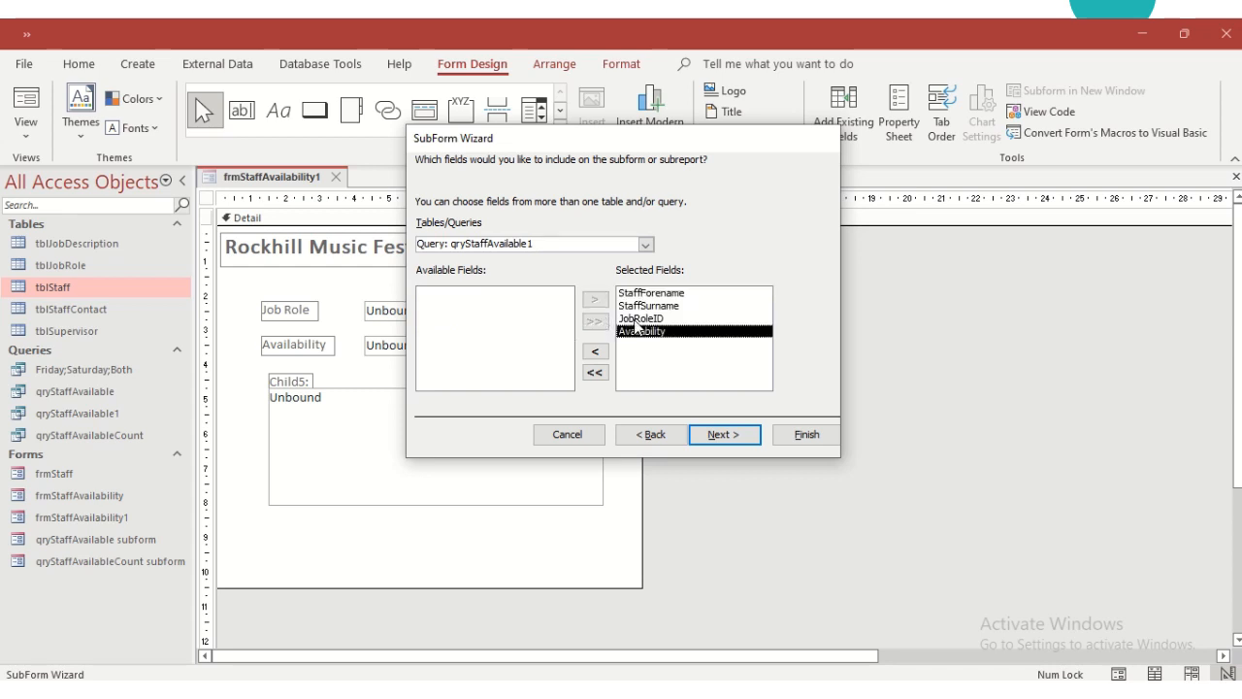
pyautogui.click(598, 352)
pyautogui.click(598, 351)
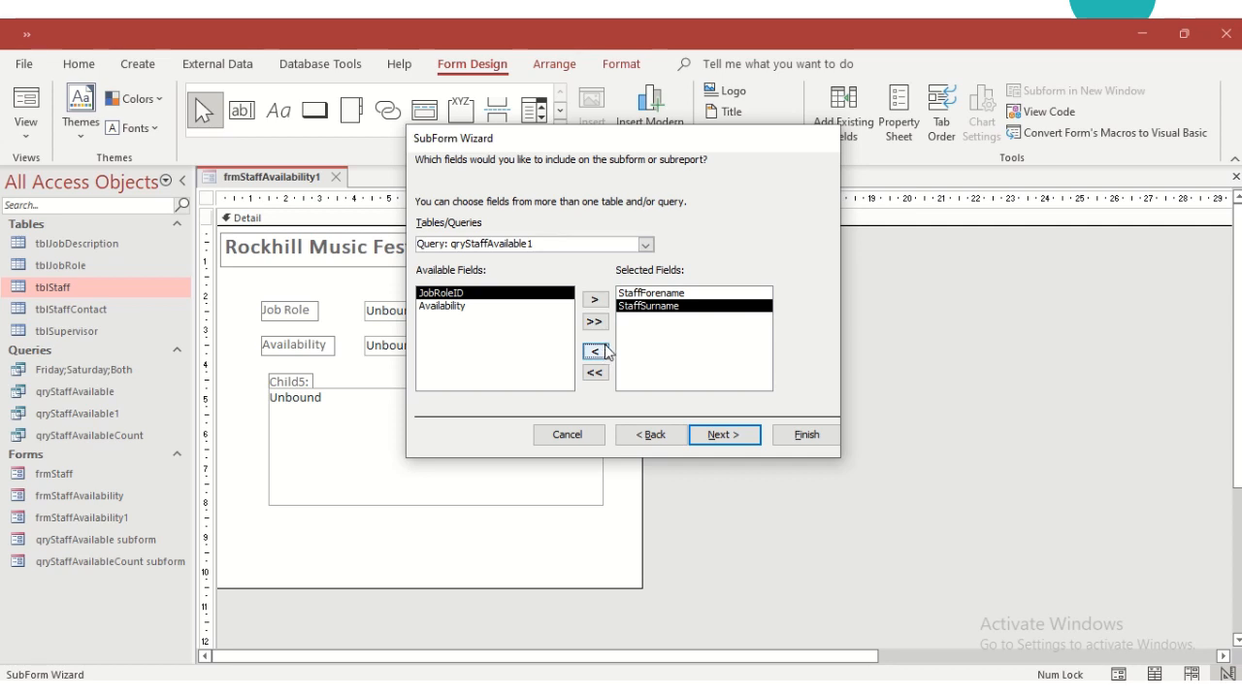
# Name the subform Staff Available and finish the SubForm Wizard.
pyautogui.click(726, 435)
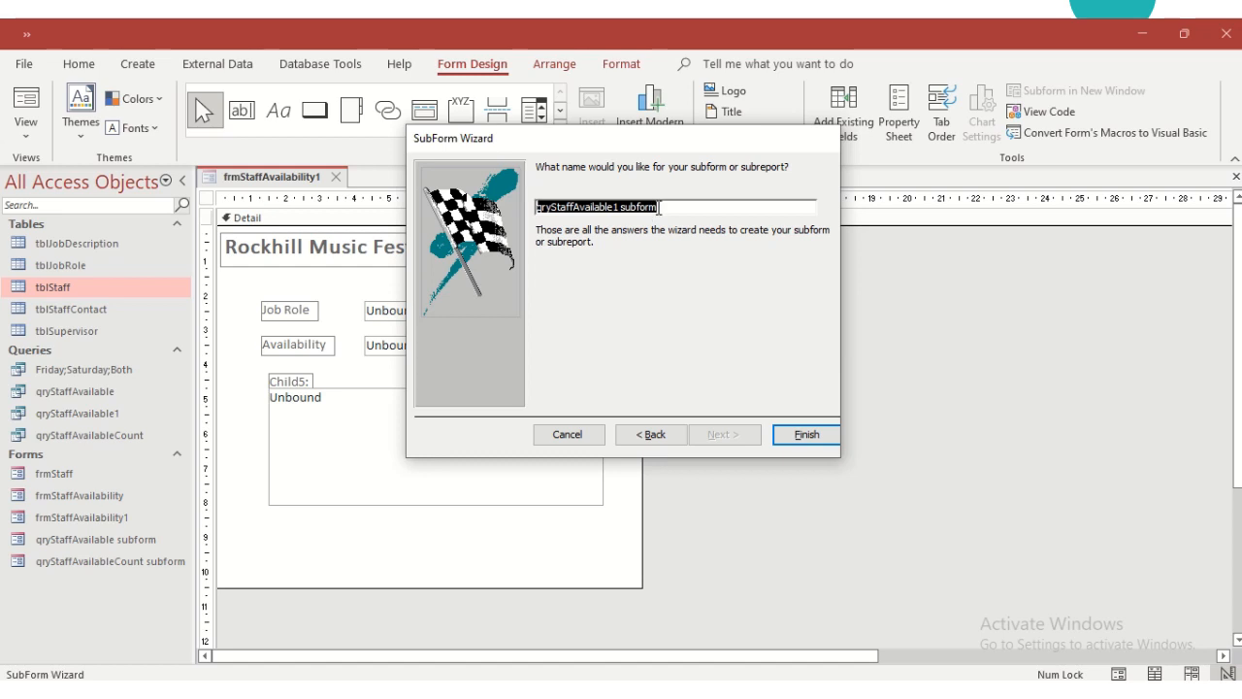
pyautogui.moveTo(659, 208); pyautogui.dragTo(520, 204)
pyautogui.write('Sta')
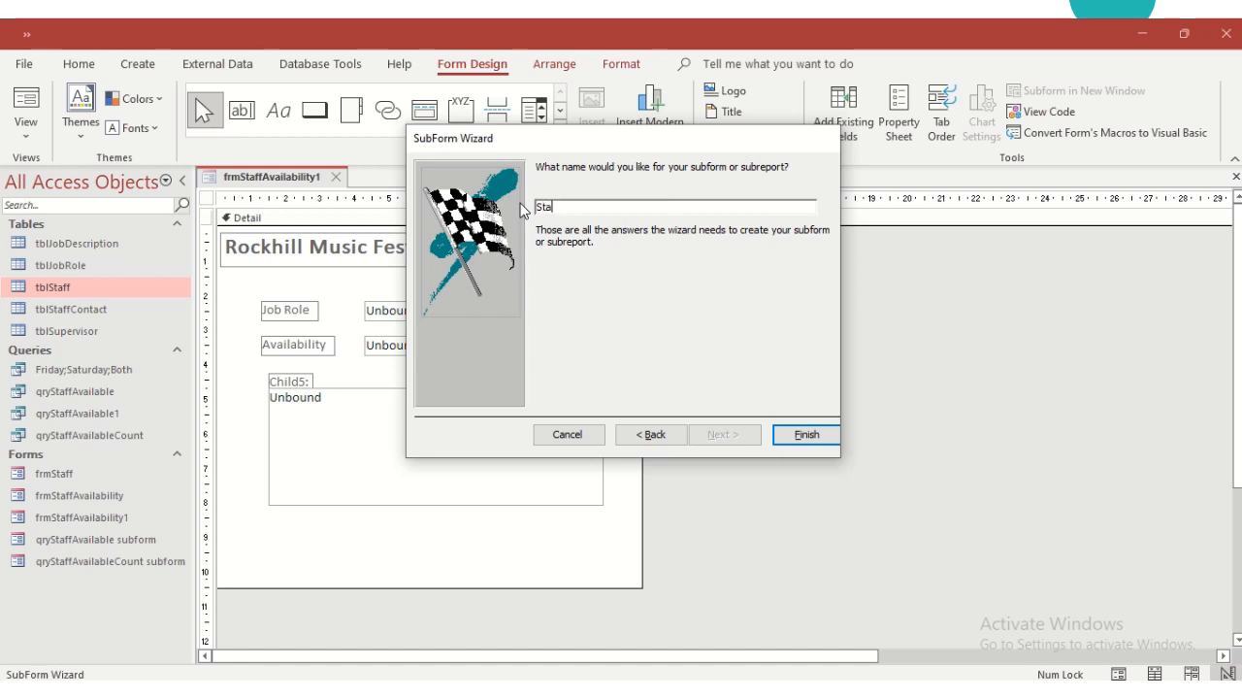
pyautogui.write('ff Available')
pyautogui.click(803, 435)
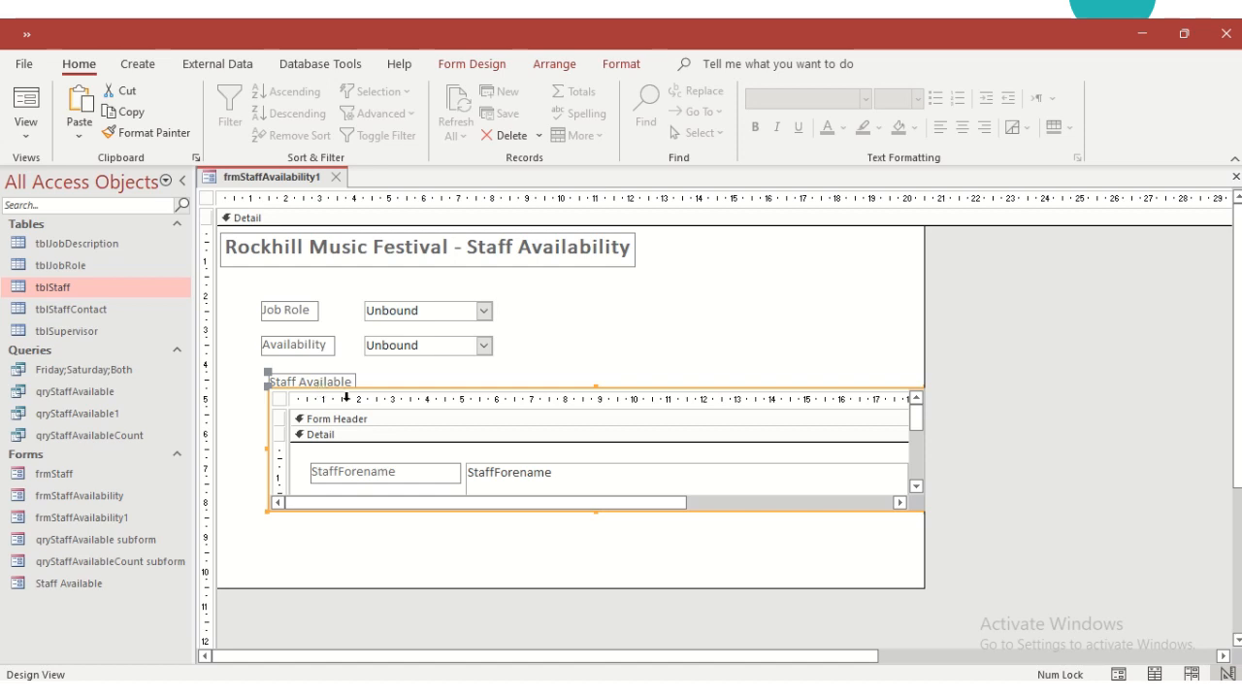
# Shorten the subform's StaffForename and StaffSurname labels to Forename and Surname.
pyautogui.click(917, 487)
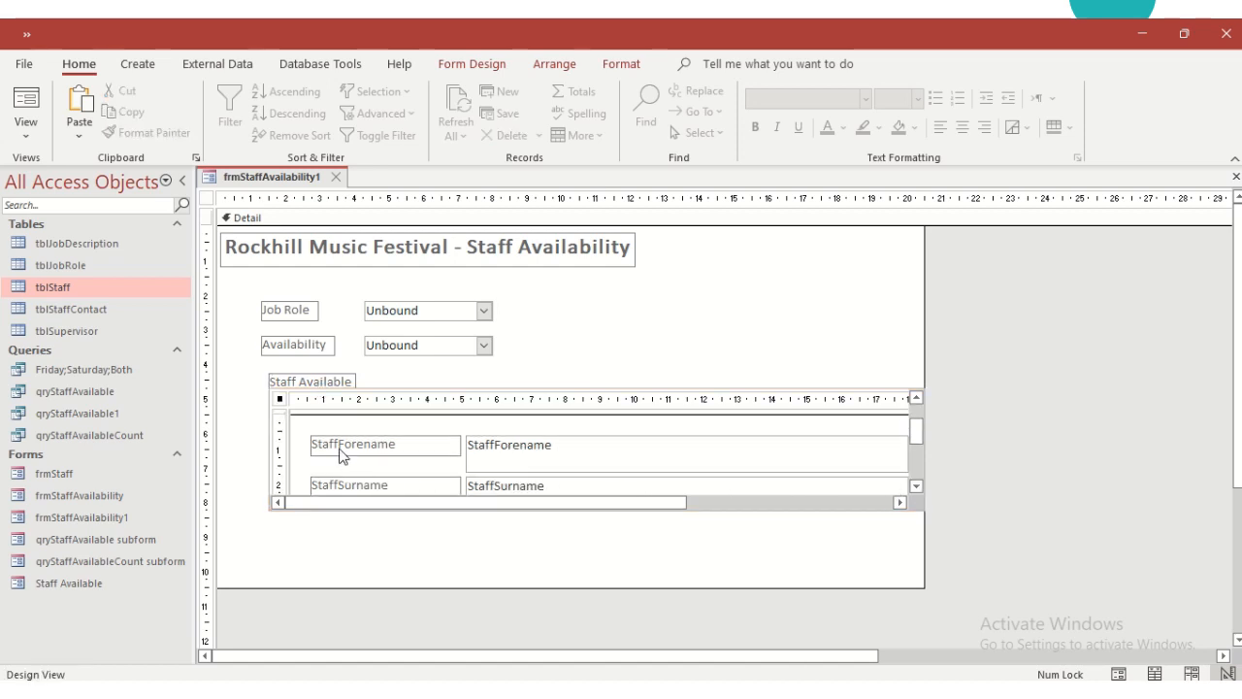
pyautogui.click(340, 447)
pyautogui.moveTo(339, 447); pyautogui.dragTo(268, 446)
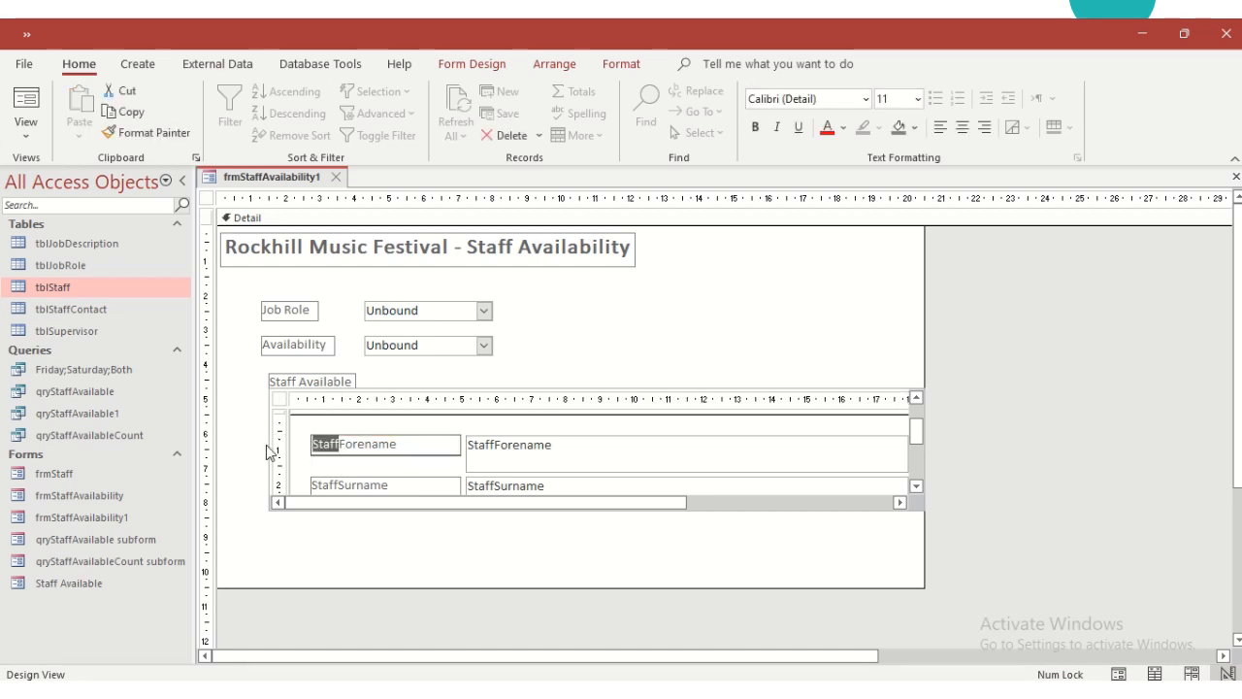
pyautogui.press('Delete')
pyautogui.click(336, 488)
pyautogui.moveTo(336, 488); pyautogui.dragTo(308, 488)
pyautogui.press('Delete')
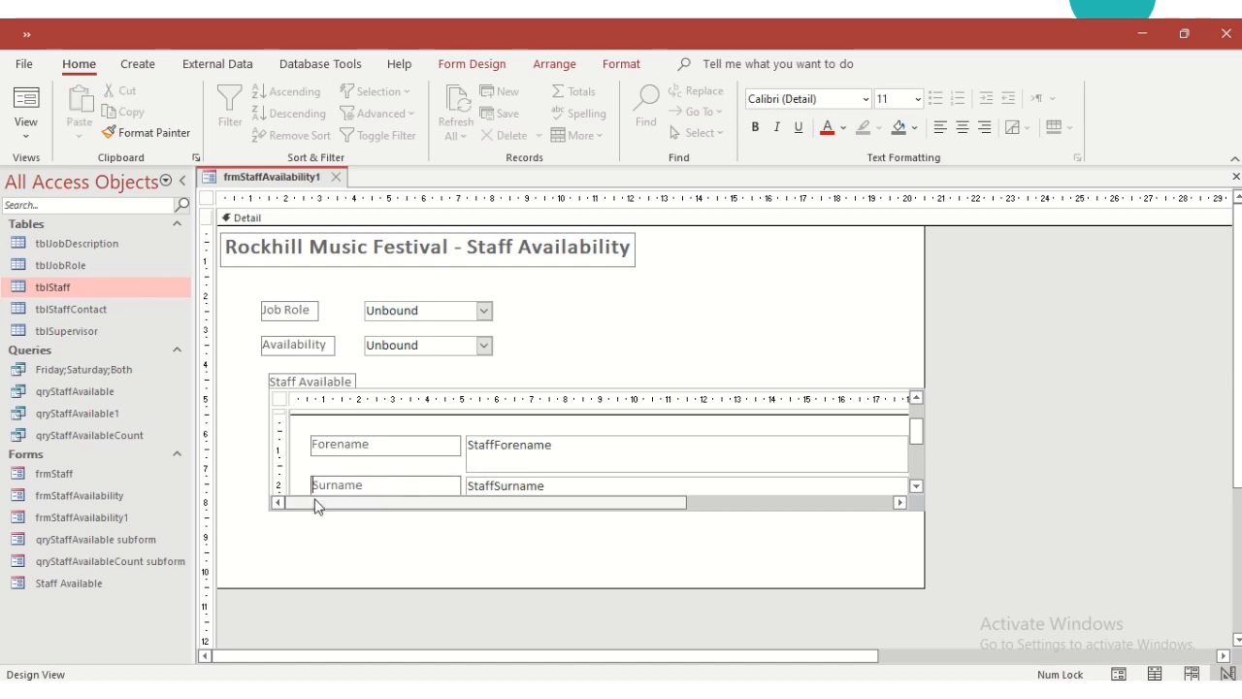
pyautogui.moveTo(316, 505); pyautogui.dragTo(713, 512)
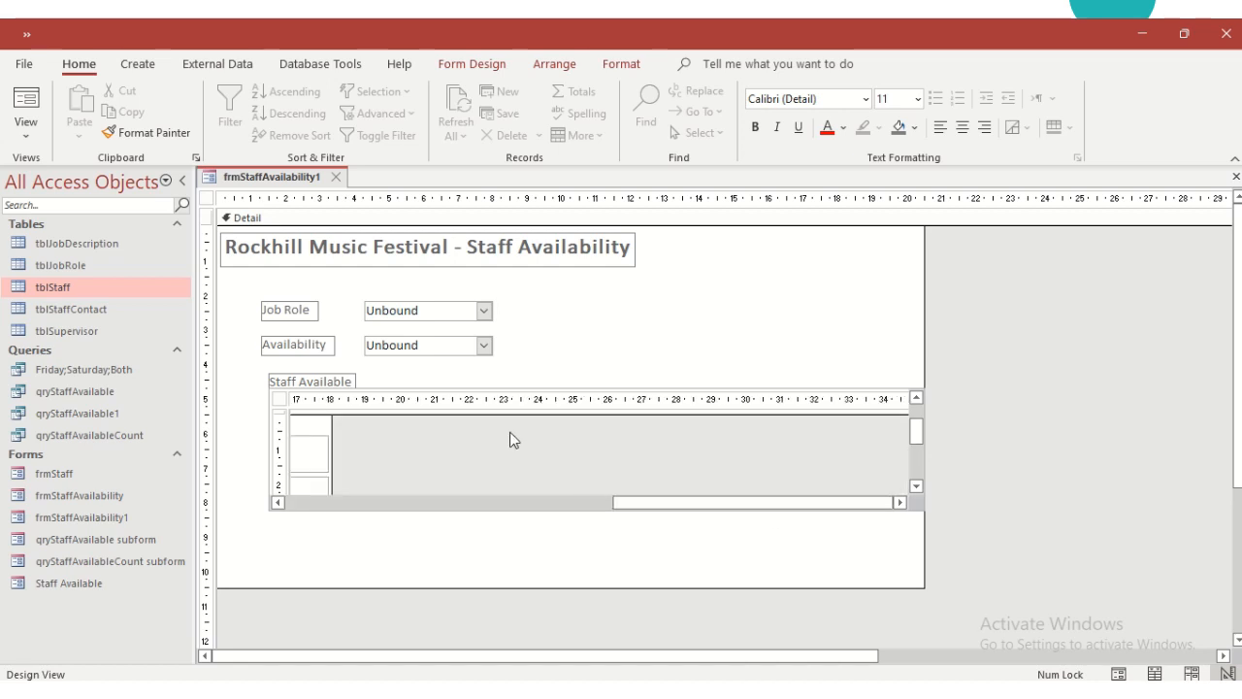
pyautogui.click(552, 370)
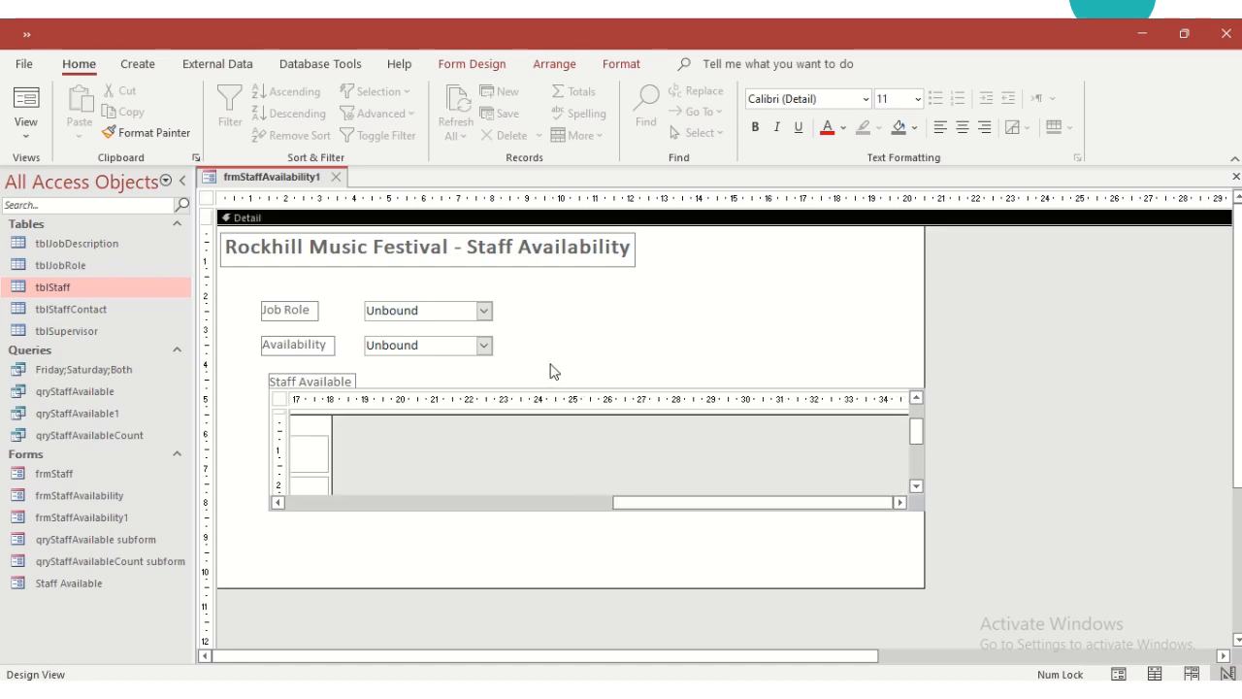
pyautogui.click(563, 505)
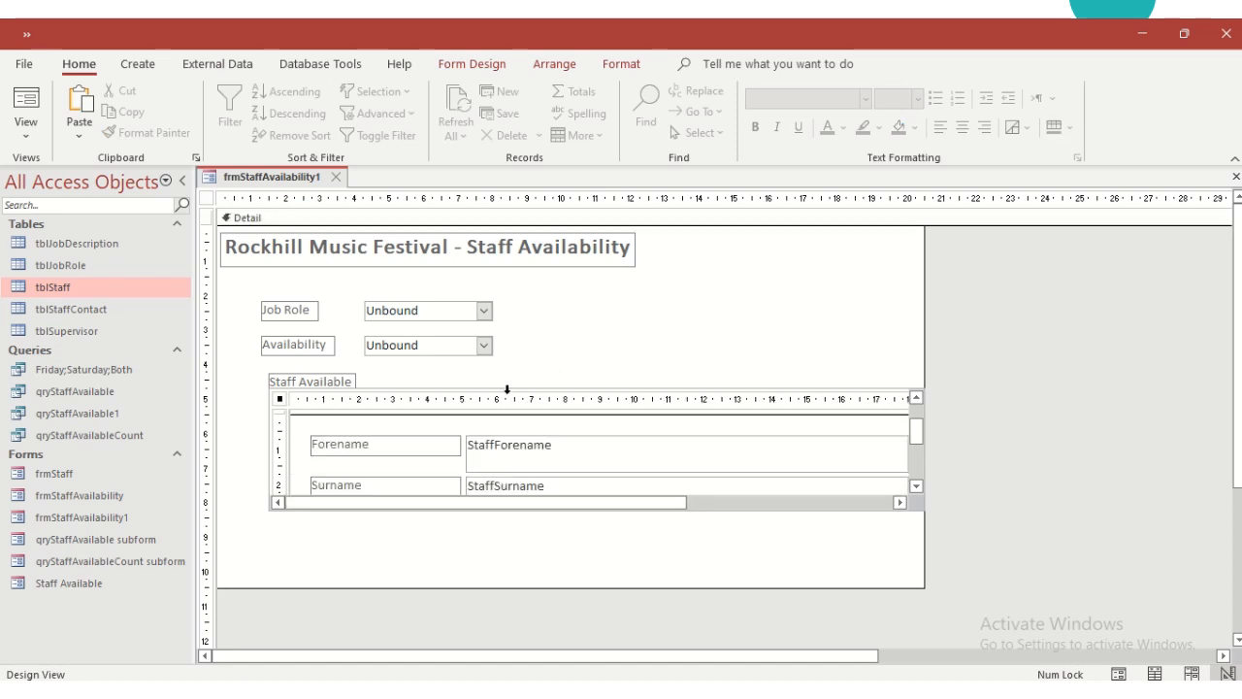
pyautogui.click(491, 389)
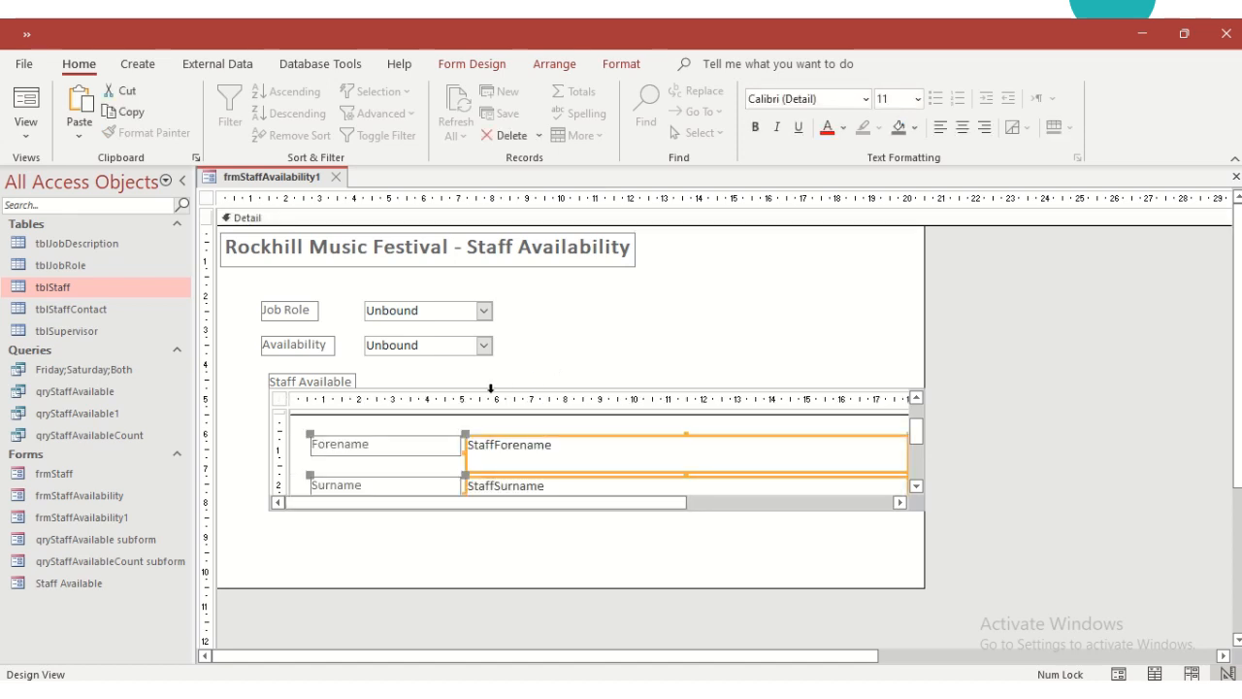
pyautogui.click(475, 388)
pyautogui.click(247, 417)
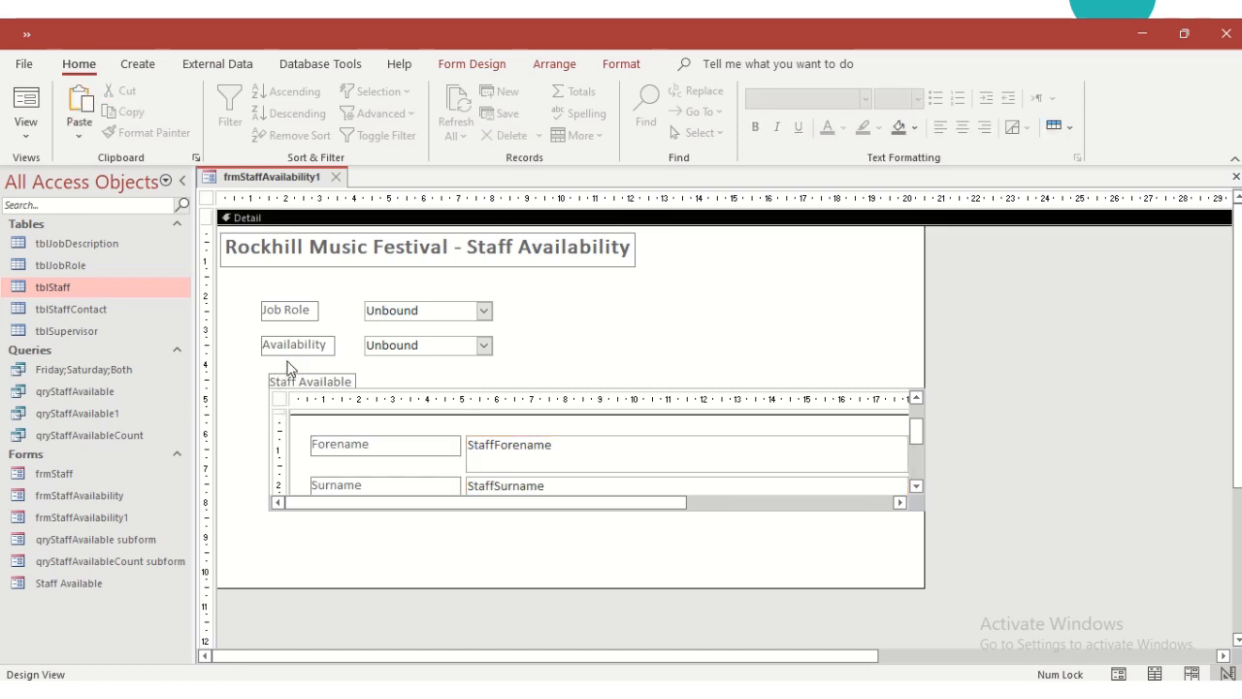
# Preview frmStaffAvailability1 in Form View to check the subform's column headings and width, and return to Design View.
pyautogui.click(26, 107)
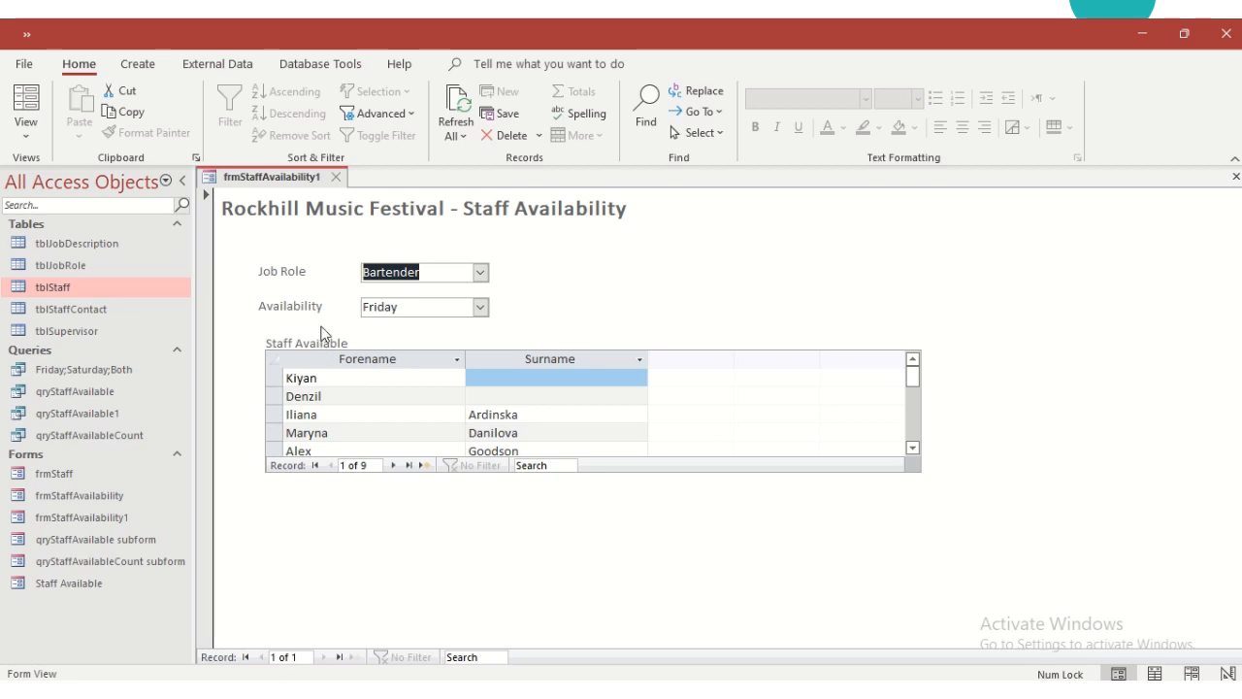
pyautogui.click(26, 131)
pyautogui.click(89, 305)
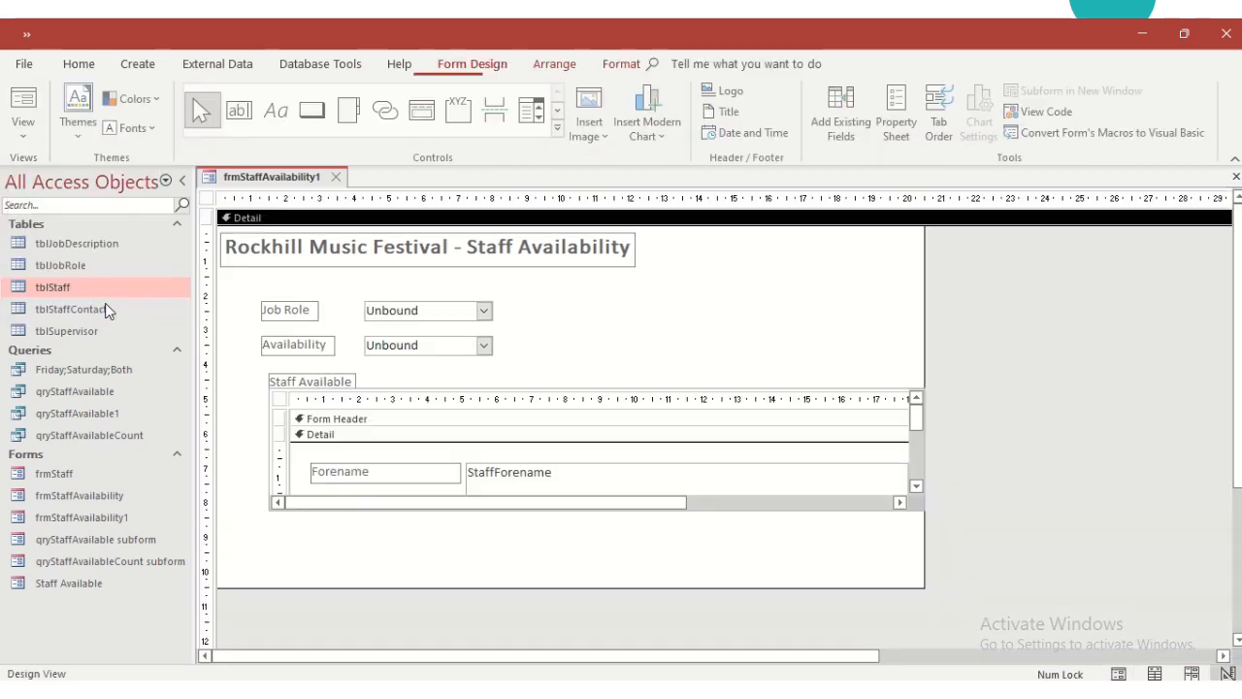
# Narrow the Staff Available subform to about 10.6 cm and reduce the form's width to about 13 cm.
pyautogui.click(735, 388)
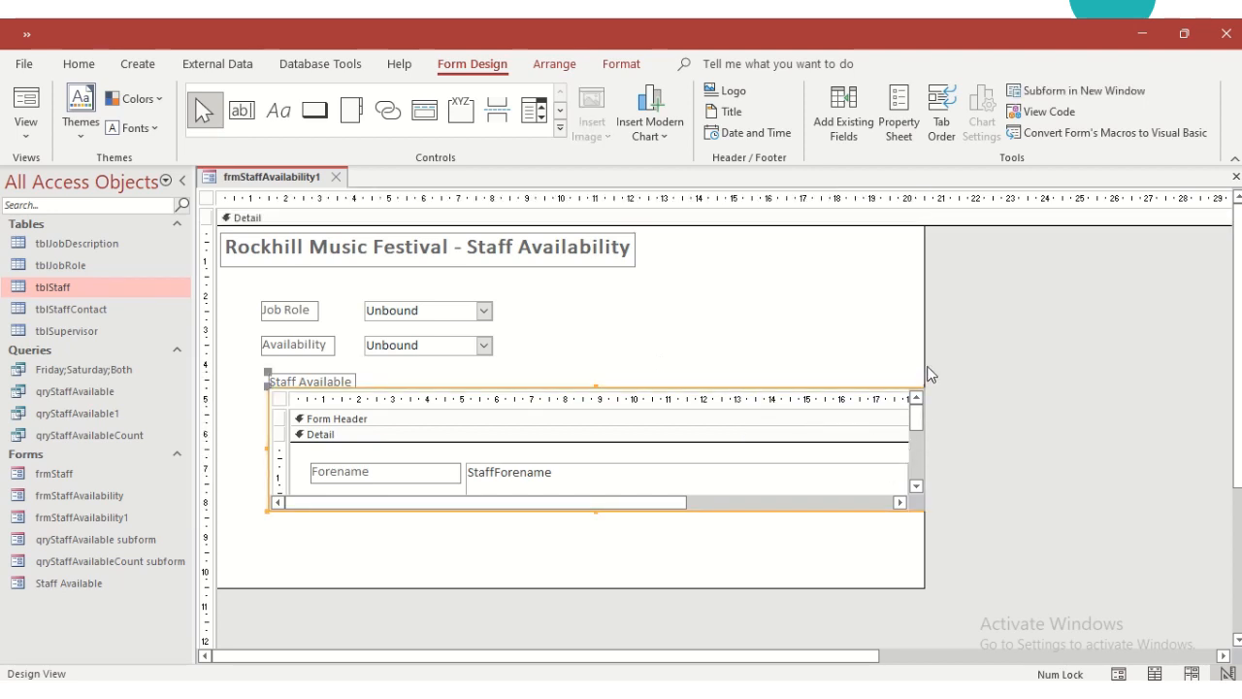
pyautogui.moveTo(923, 361); pyautogui.dragTo(956, 368)
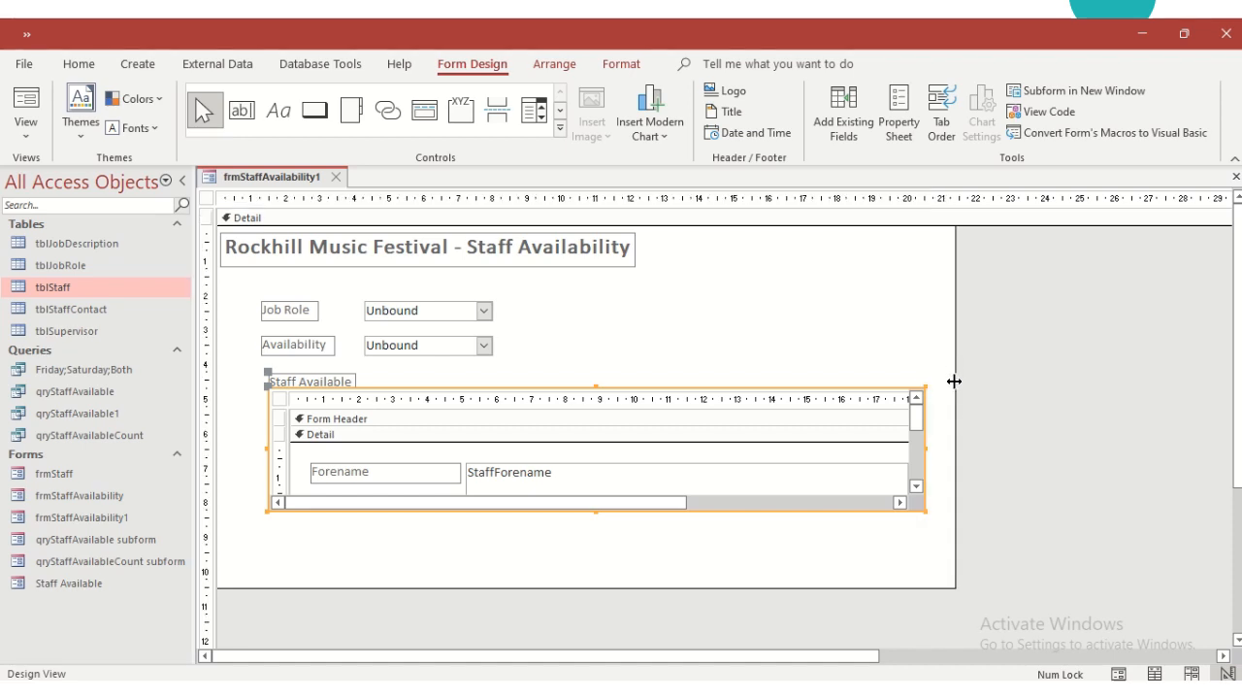
pyautogui.click(926, 448)
pyautogui.moveTo(926, 448); pyautogui.dragTo(638, 449)
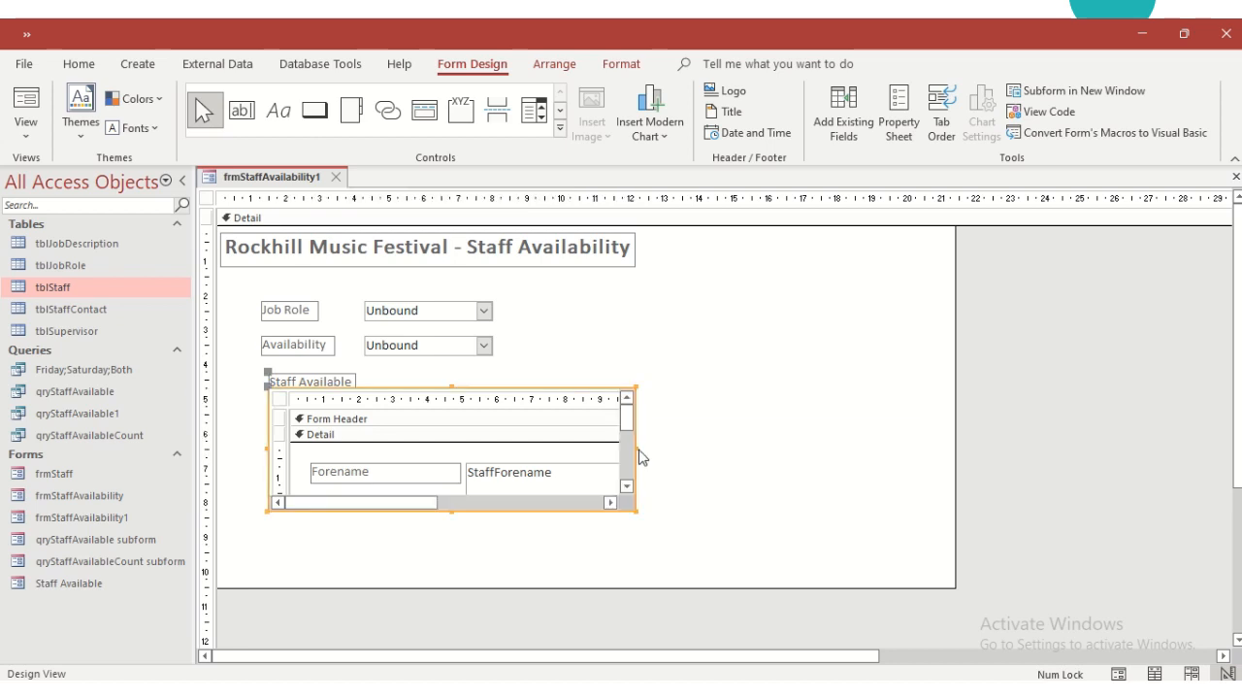
pyautogui.moveTo(953, 369); pyautogui.dragTo(673, 380)
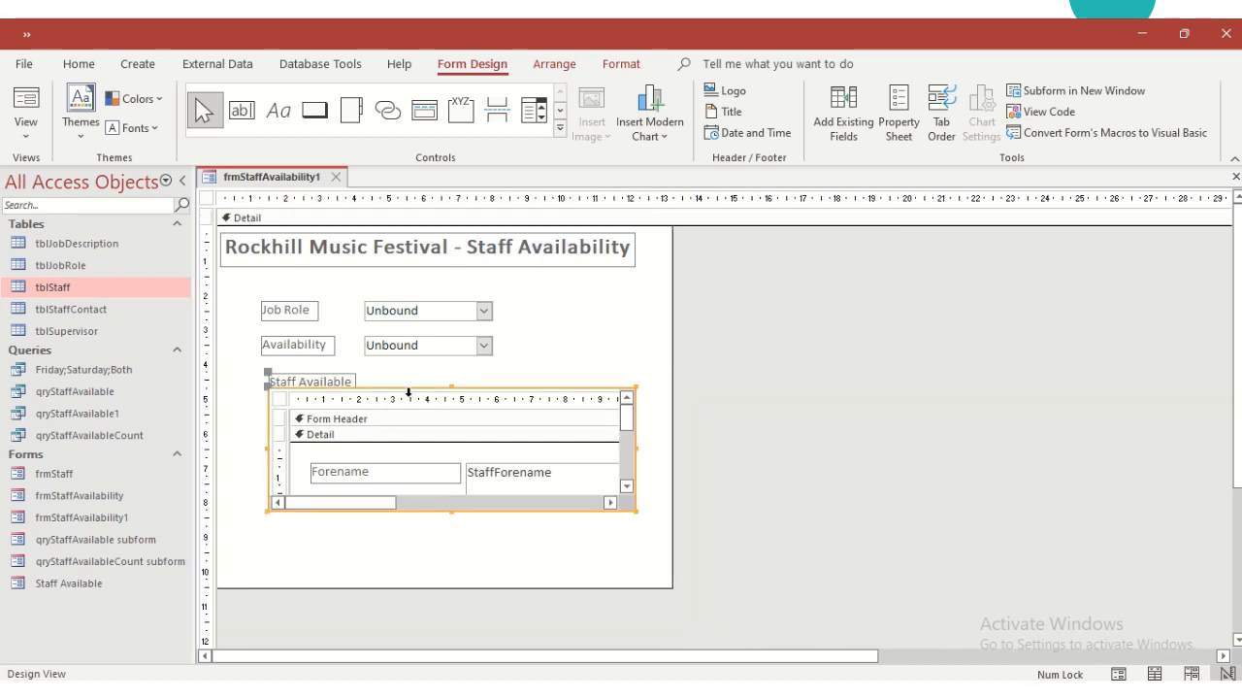
# Detach the Staff Available label by cutting and pasting it, and align the label and subform with the left edge of the Availability label.
pyautogui.click(323, 385)
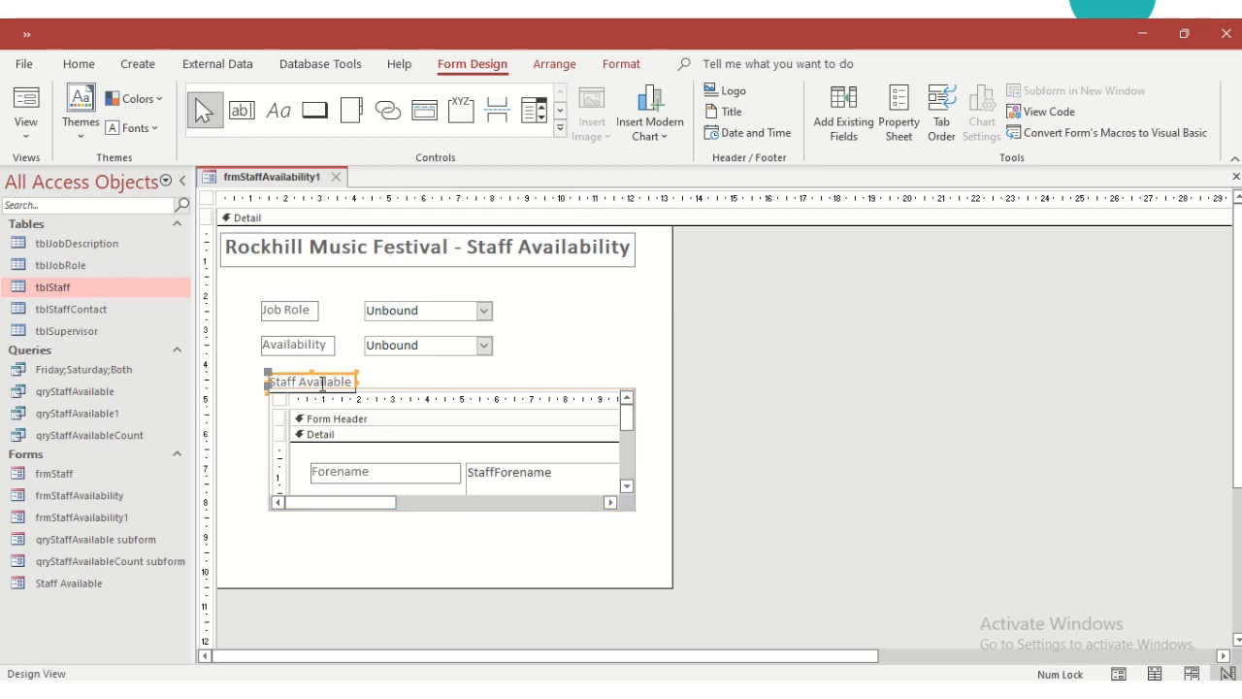
pyautogui.press('Delete')
pyautogui.hotkey('ctrl', 'v')
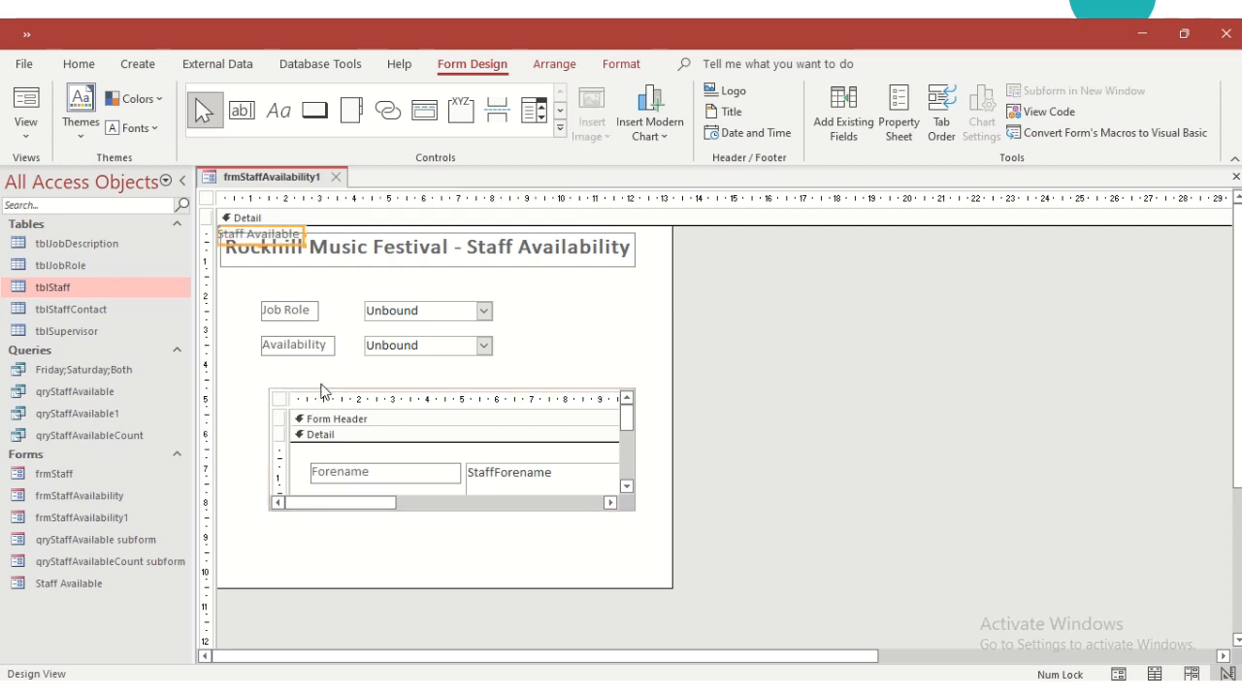
pyautogui.moveTo(255, 247); pyautogui.dragTo(313, 407)
pyautogui.click(321, 407)
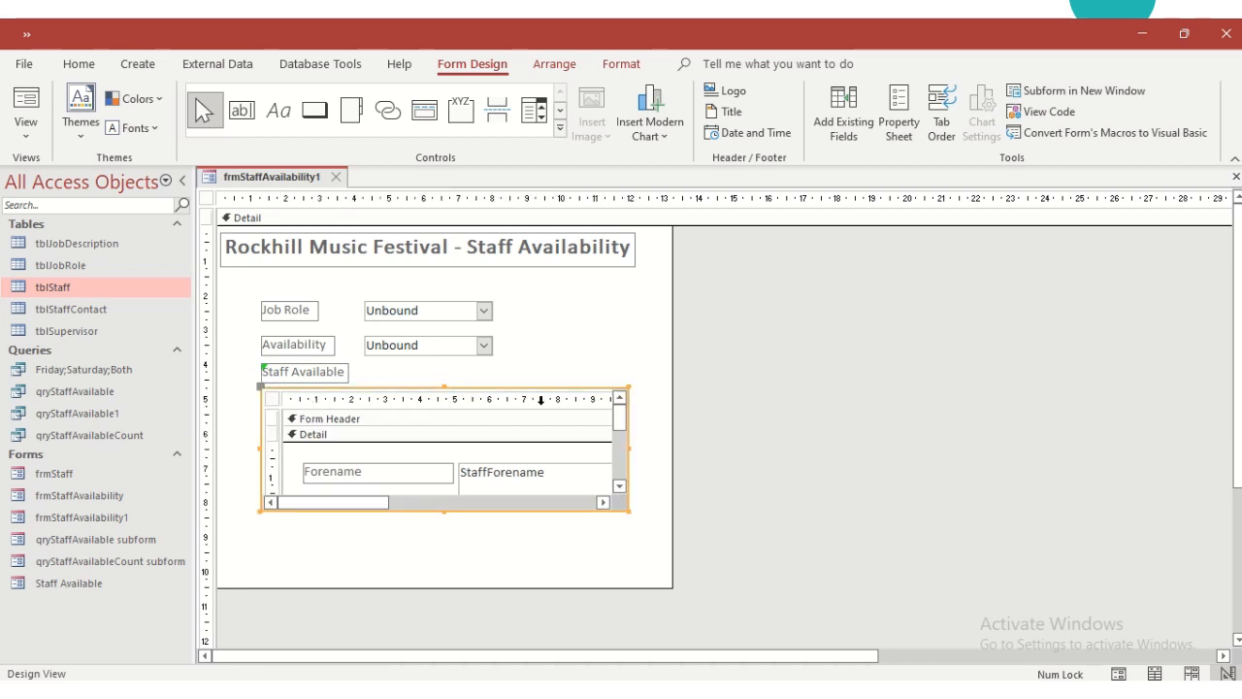
# Check the staff list in Form View, and extend the subform's height to about 4.6 cm in Design View.
pyautogui.click(26, 101)
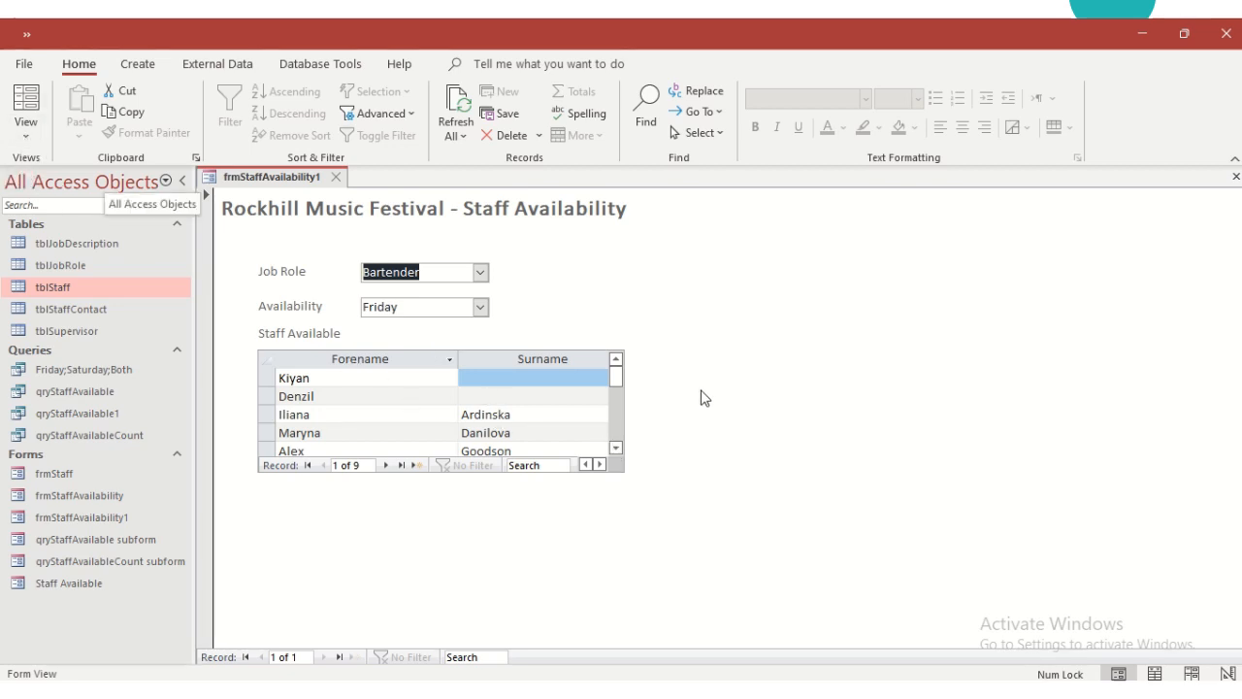
pyautogui.moveTo(614, 381)
pyautogui.mouseDown()
pyautogui.moveTo(615, 437)
pyautogui.moveTo(614, 380)
pyautogui.mouseUp()
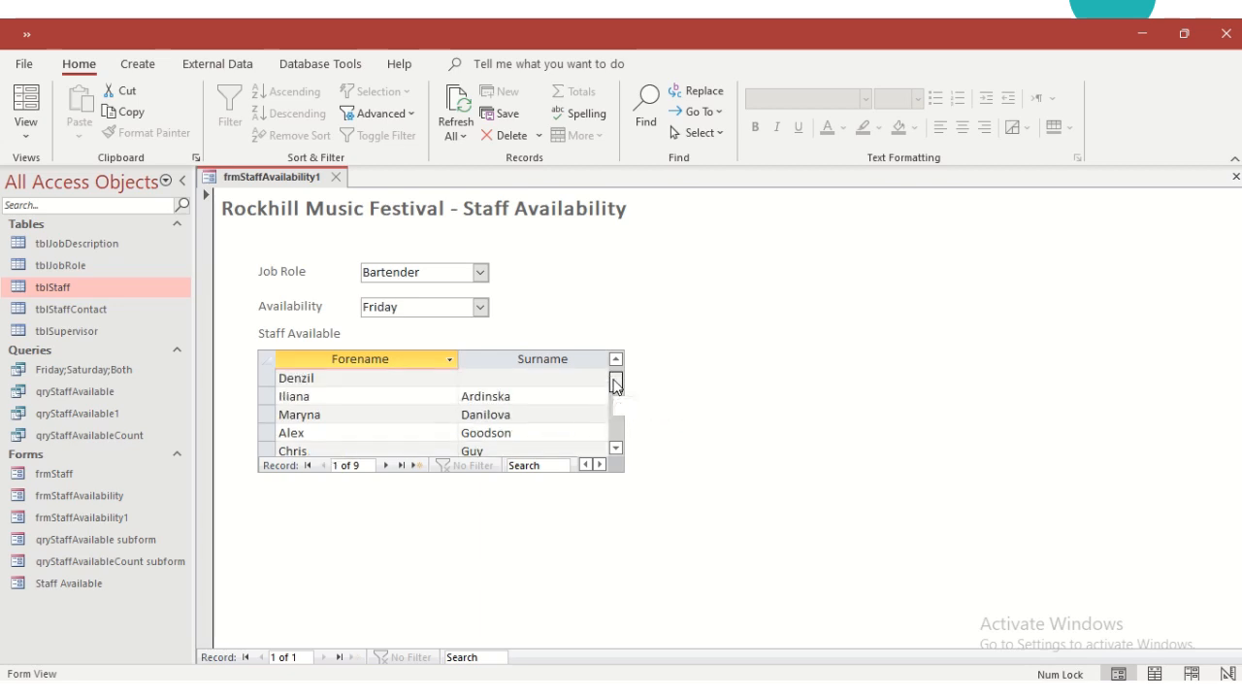
pyautogui.click(34, 145)
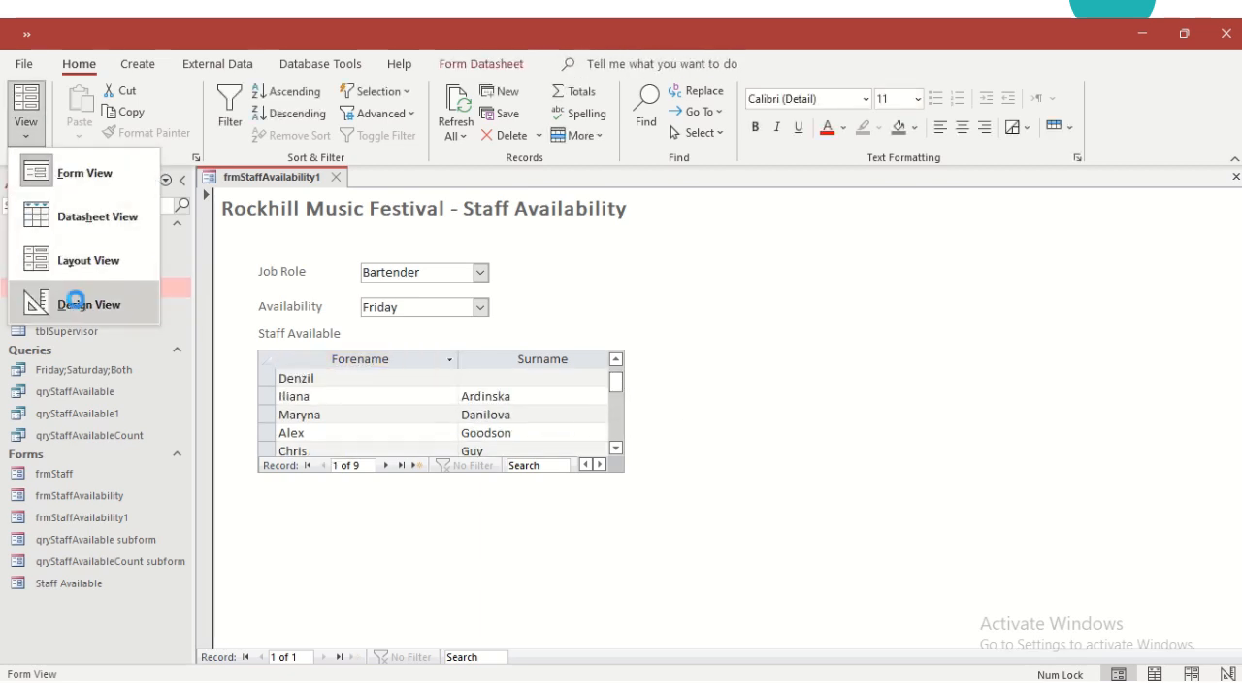
pyautogui.click(76, 303)
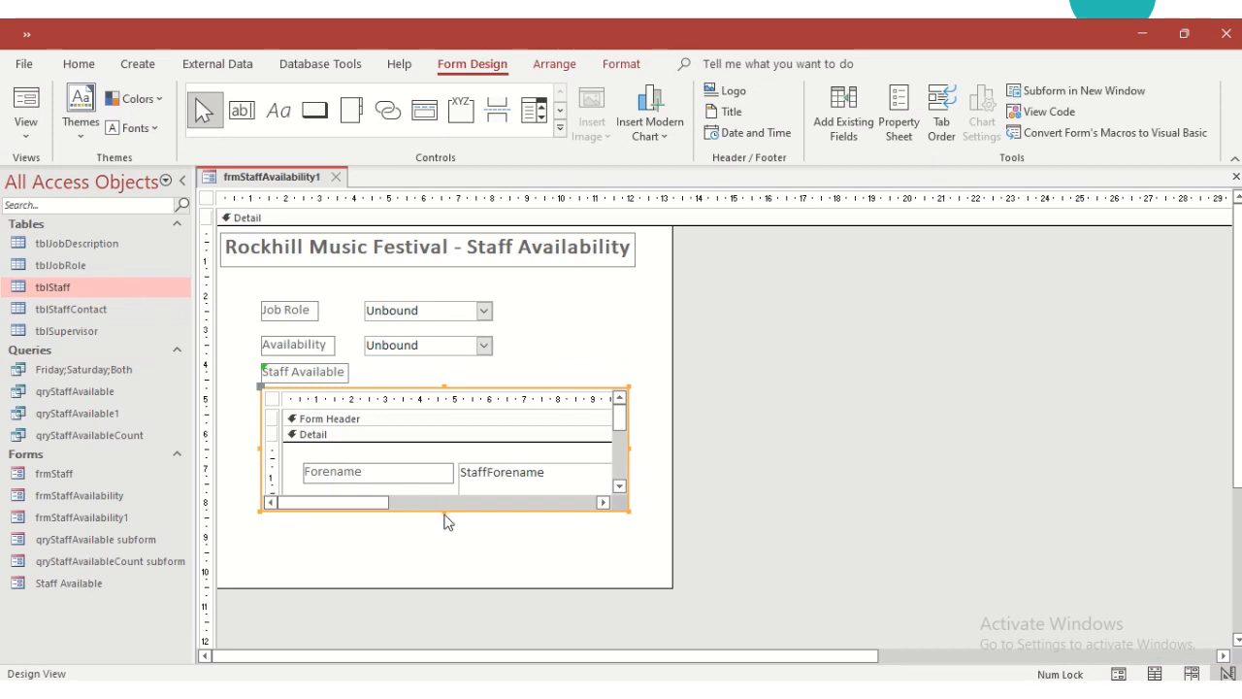
pyautogui.moveTo(444, 511); pyautogui.dragTo(444, 546)
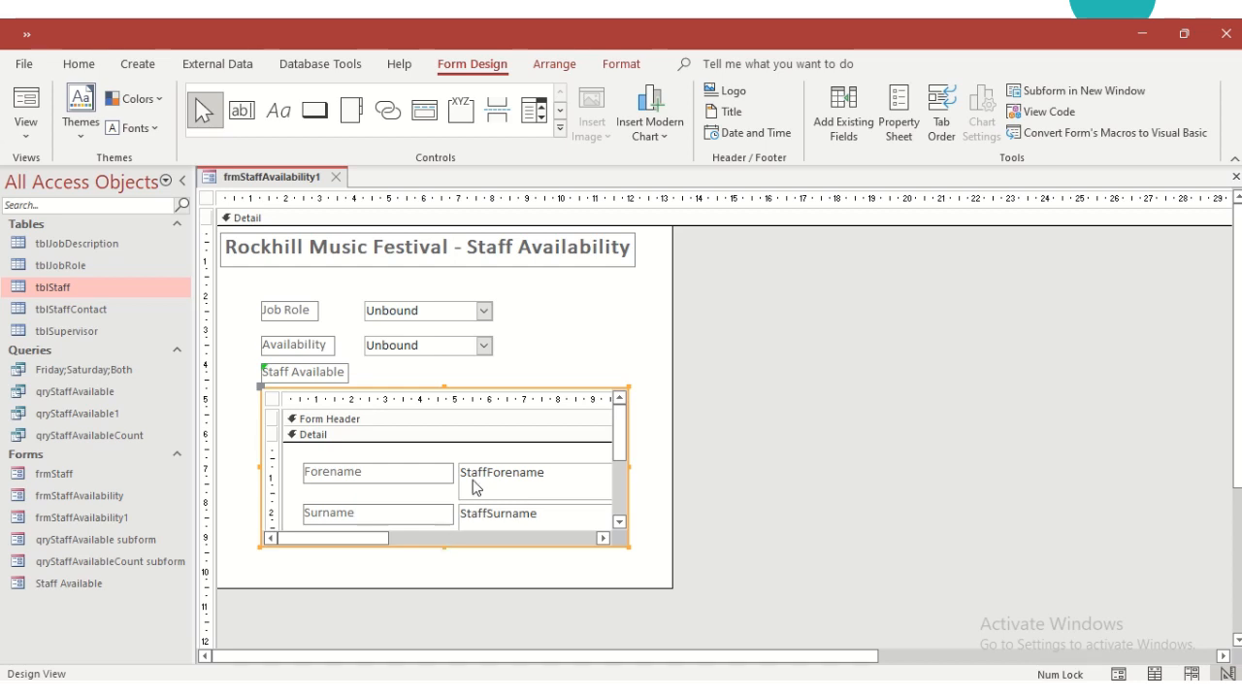
# Open the properties of the Staff Available subform control and show its format settings.
pyautogui.rightClick(524, 422)
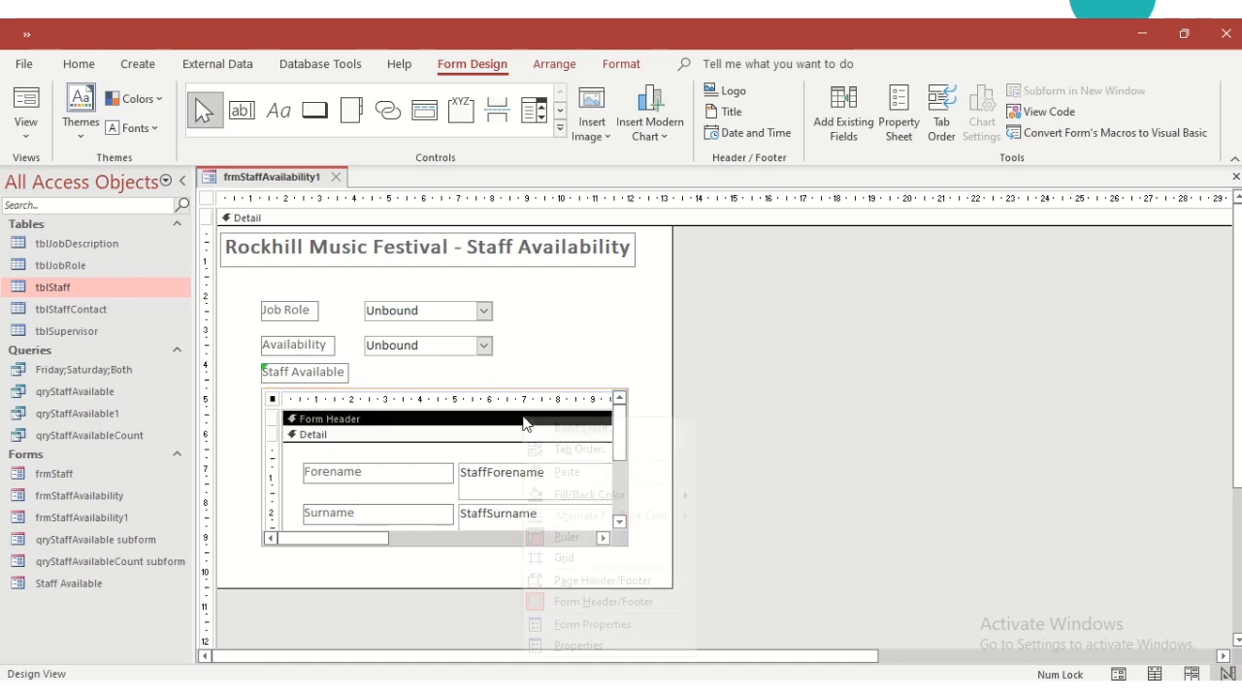
pyautogui.click(485, 385)
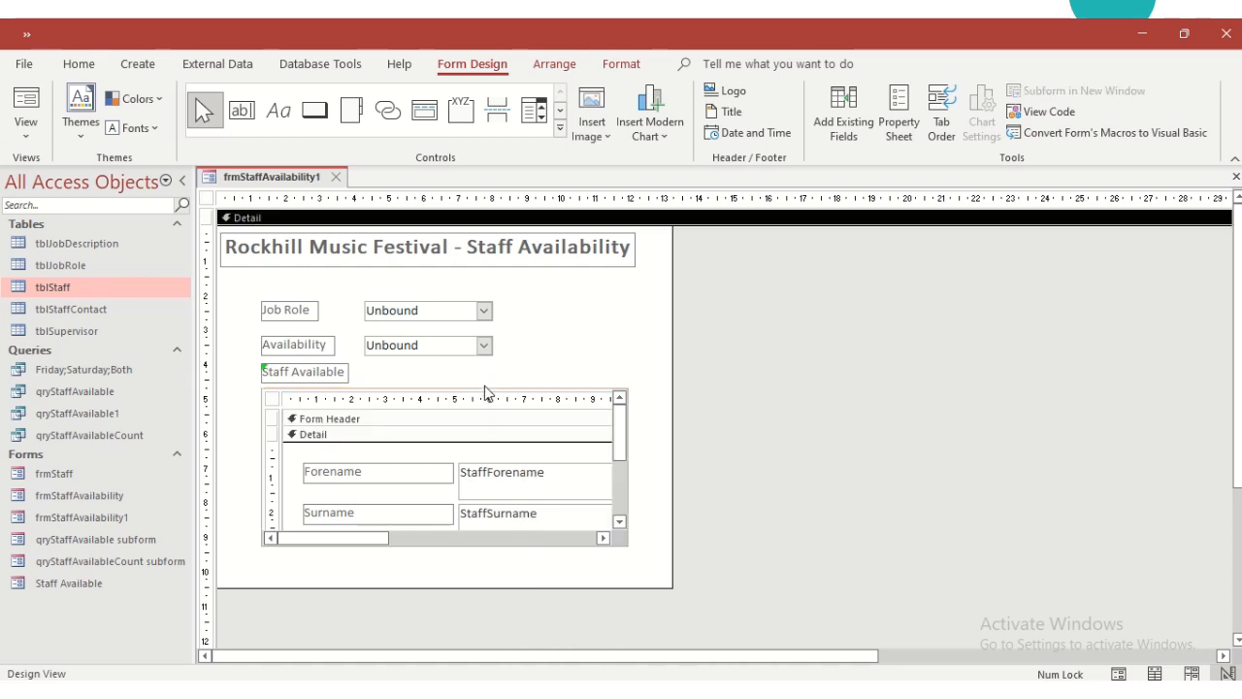
pyautogui.click(482, 390)
pyautogui.rightClick(482, 392)
pyautogui.click(482, 392)
pyautogui.click(474, 394)
pyautogui.rightClick(474, 395)
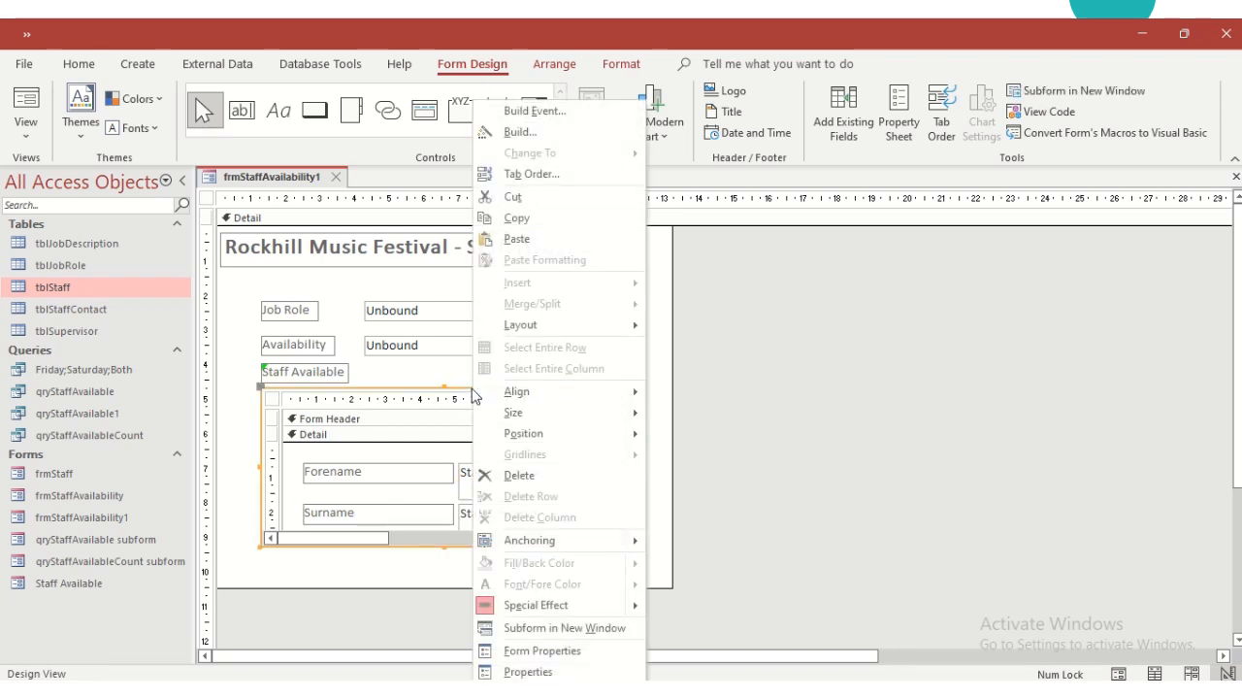
pyautogui.click(529, 671)
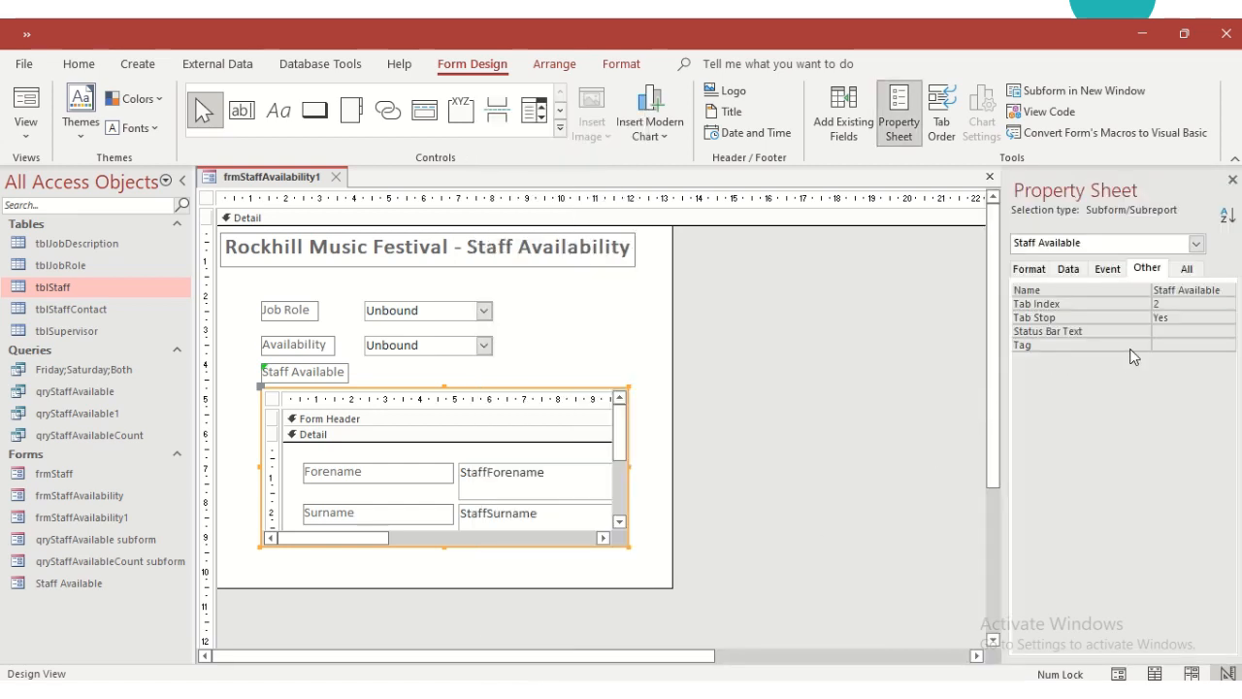
pyautogui.click(1031, 270)
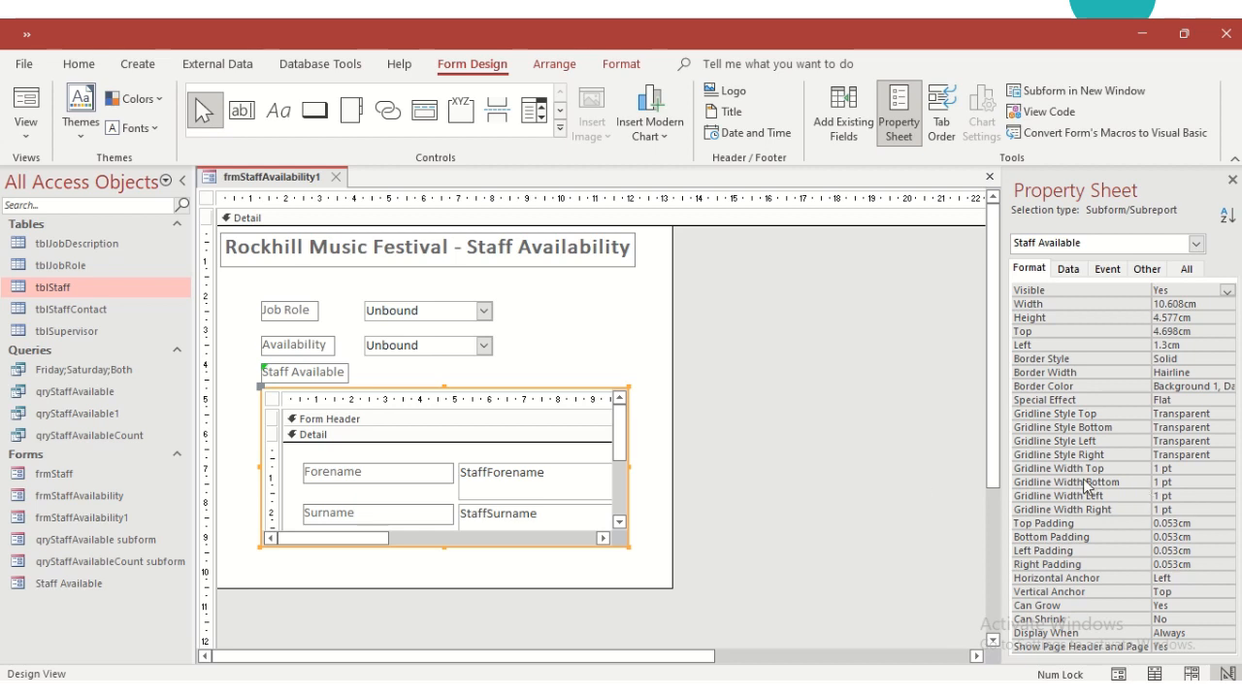
pyautogui.click(566, 434)
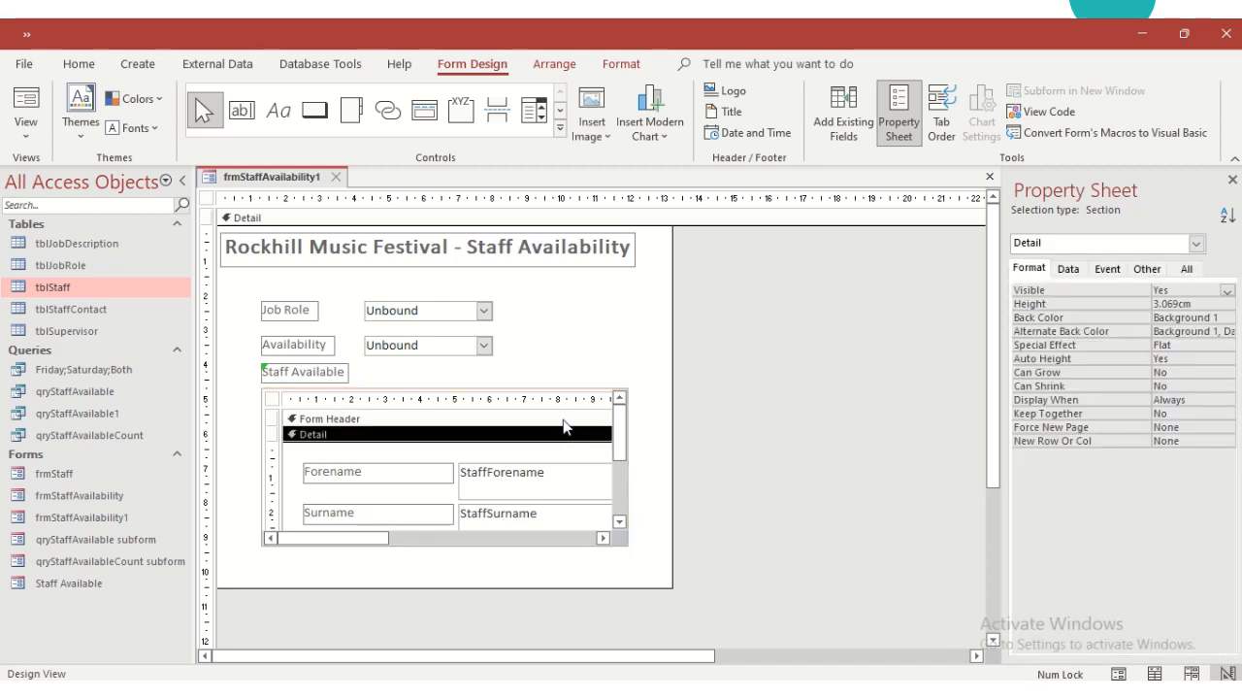
pyautogui.click(563, 408)
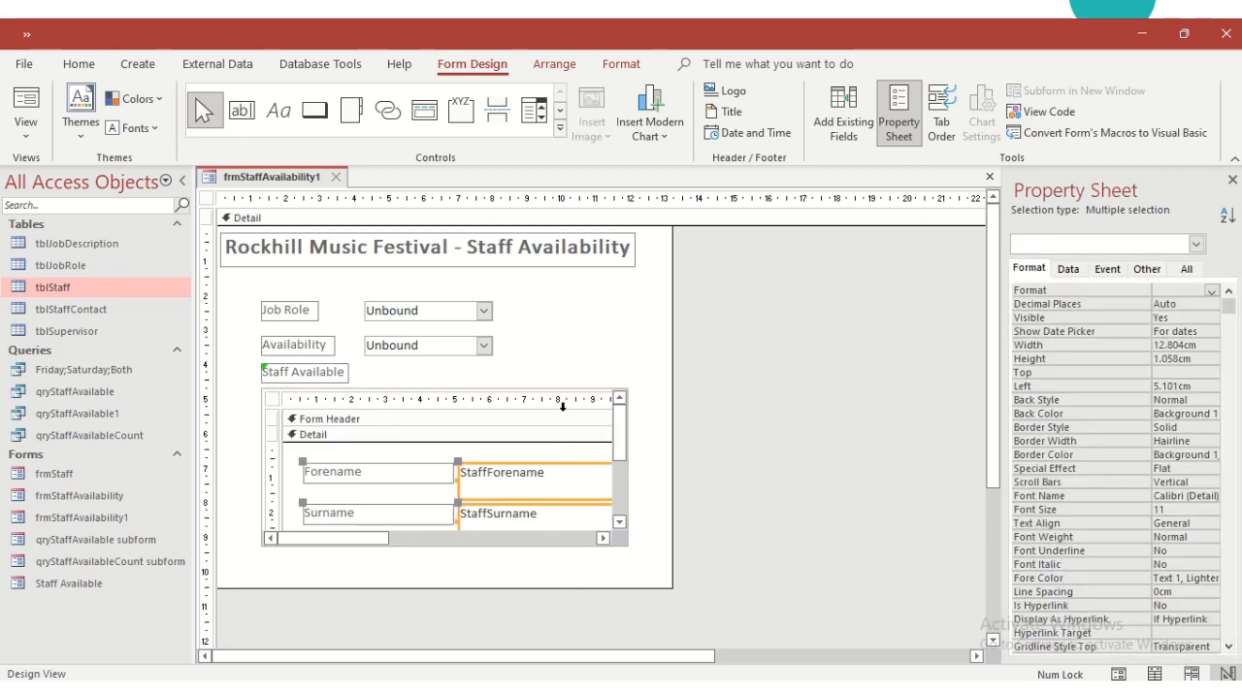
pyautogui.rightClick(563, 408)
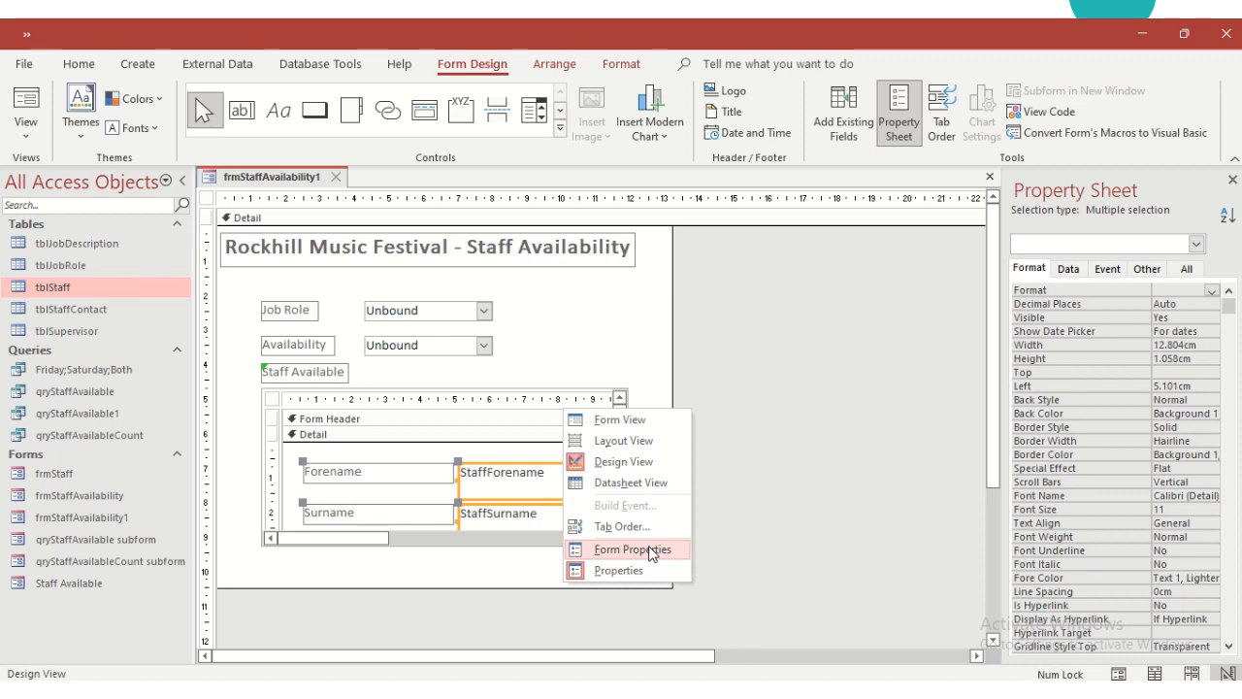
pyautogui.click(464, 401)
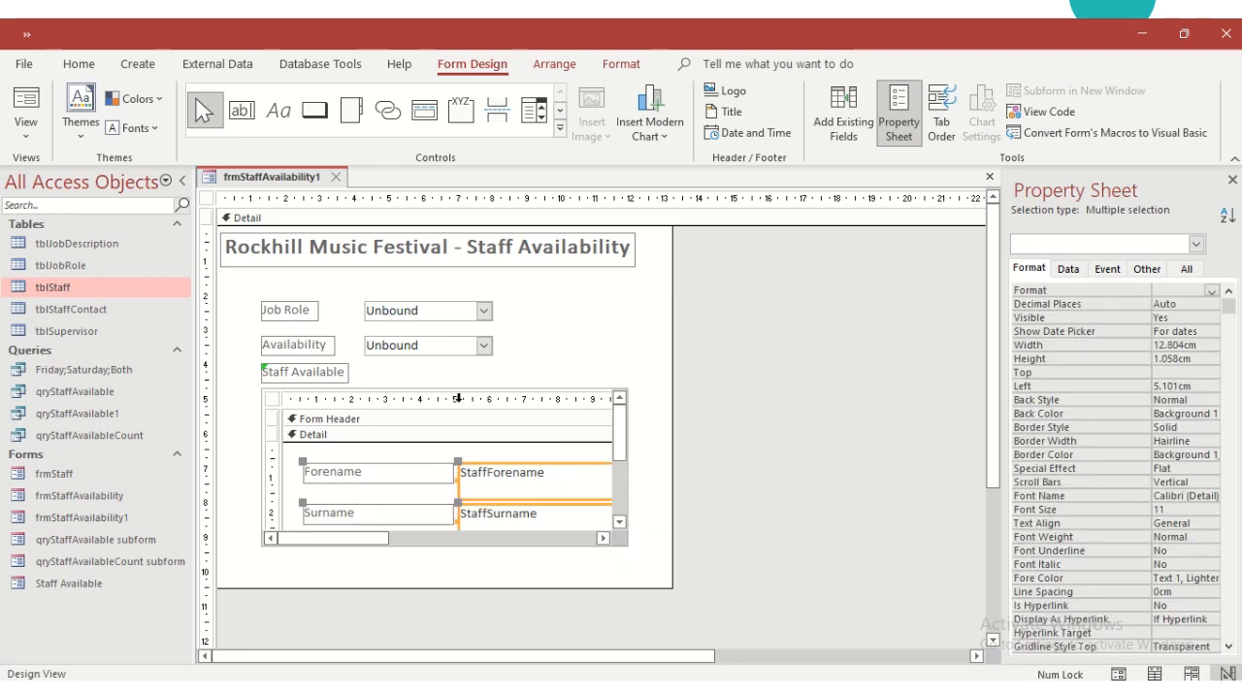
# Set Navigation Buttons to No for the form inside the Staff Available subform, and display the main form in Form View.
pyautogui.click(274, 400)
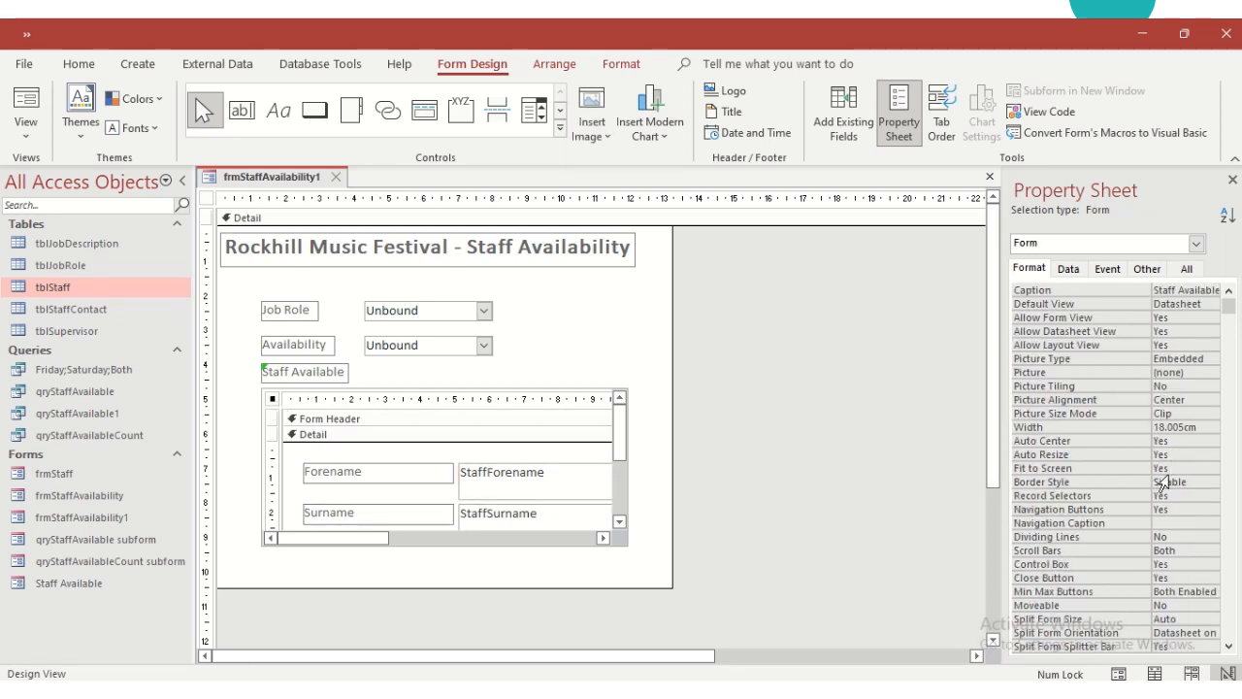
pyautogui.click(1191, 512)
pyautogui.click(1211, 511)
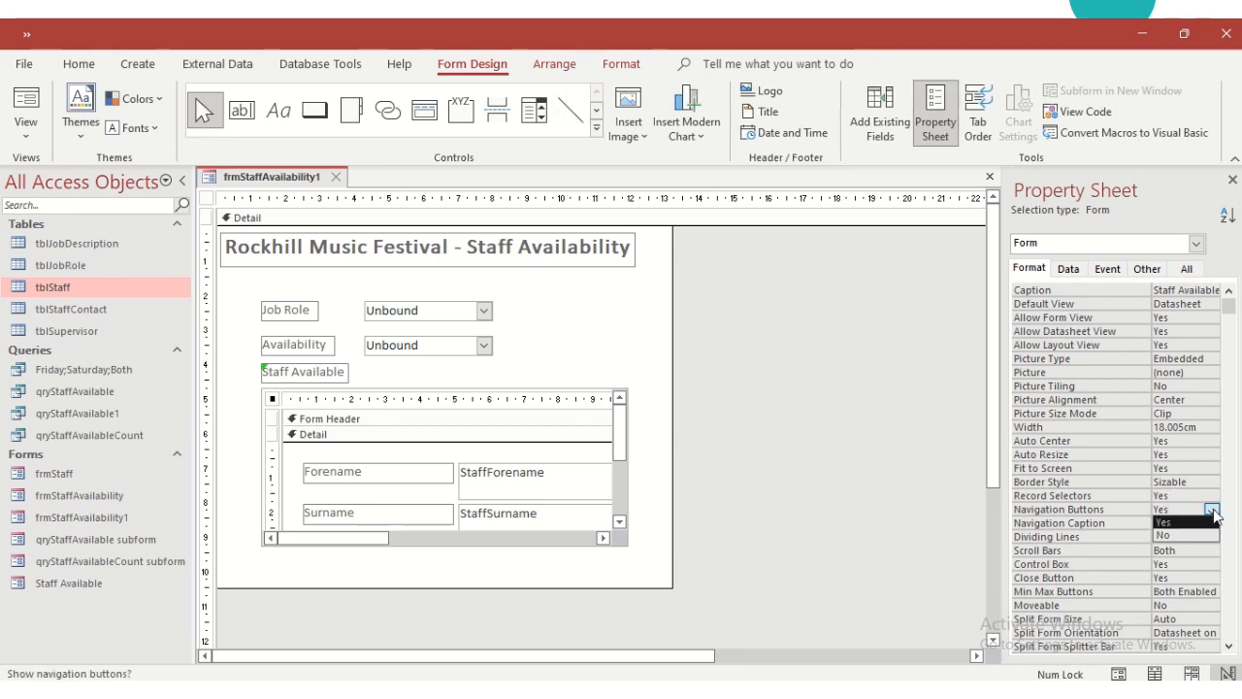
pyautogui.click(1198, 532)
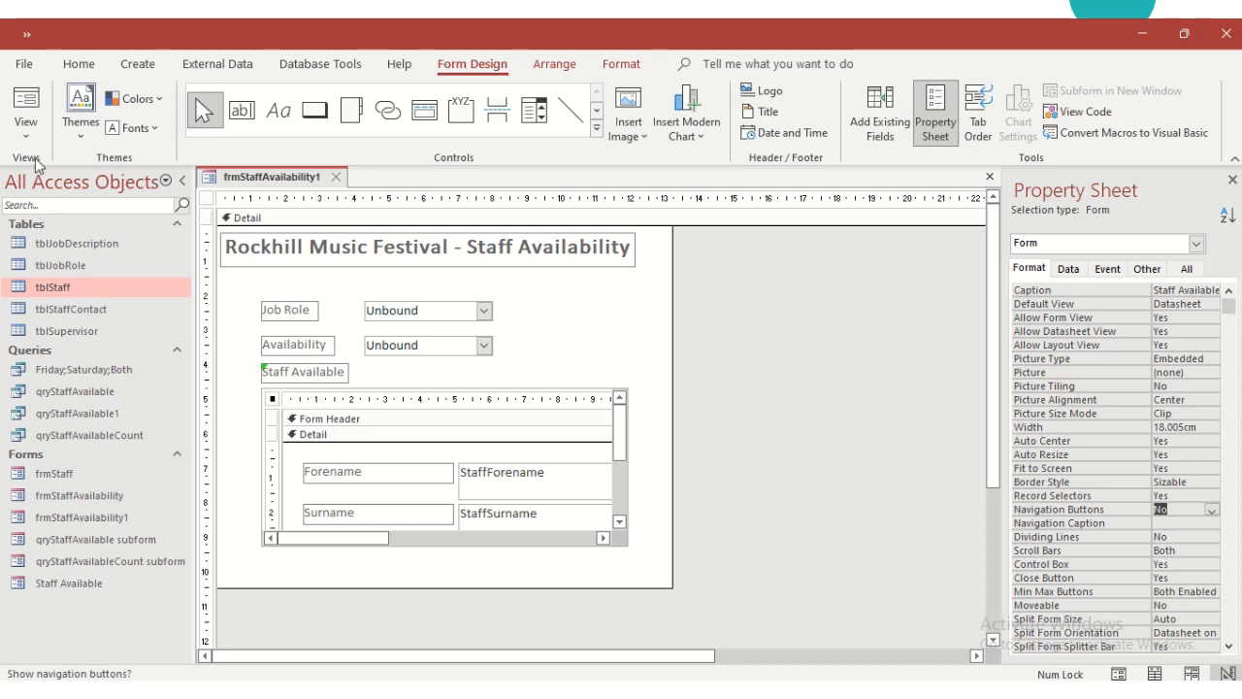
pyautogui.click(27, 109)
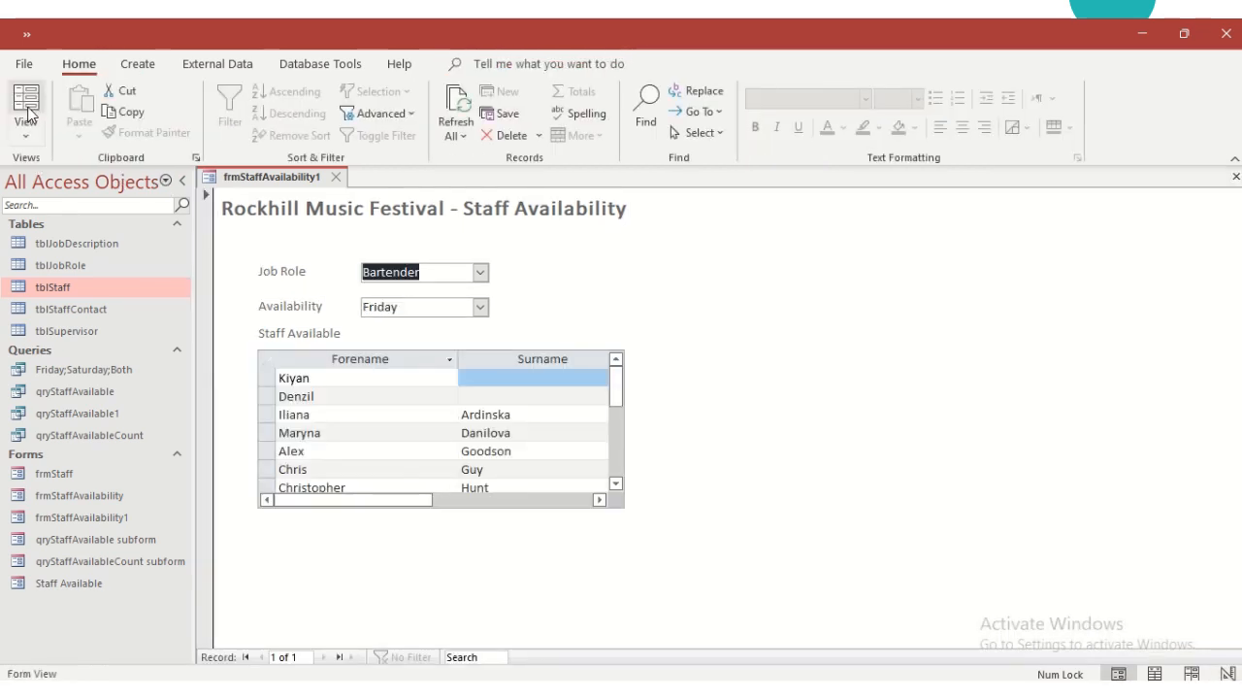
pyautogui.moveTo(618, 388)
pyautogui.mouseDown()
pyautogui.moveTo(618, 437)
pyautogui.moveTo(619, 373)
pyautogui.mouseUp()
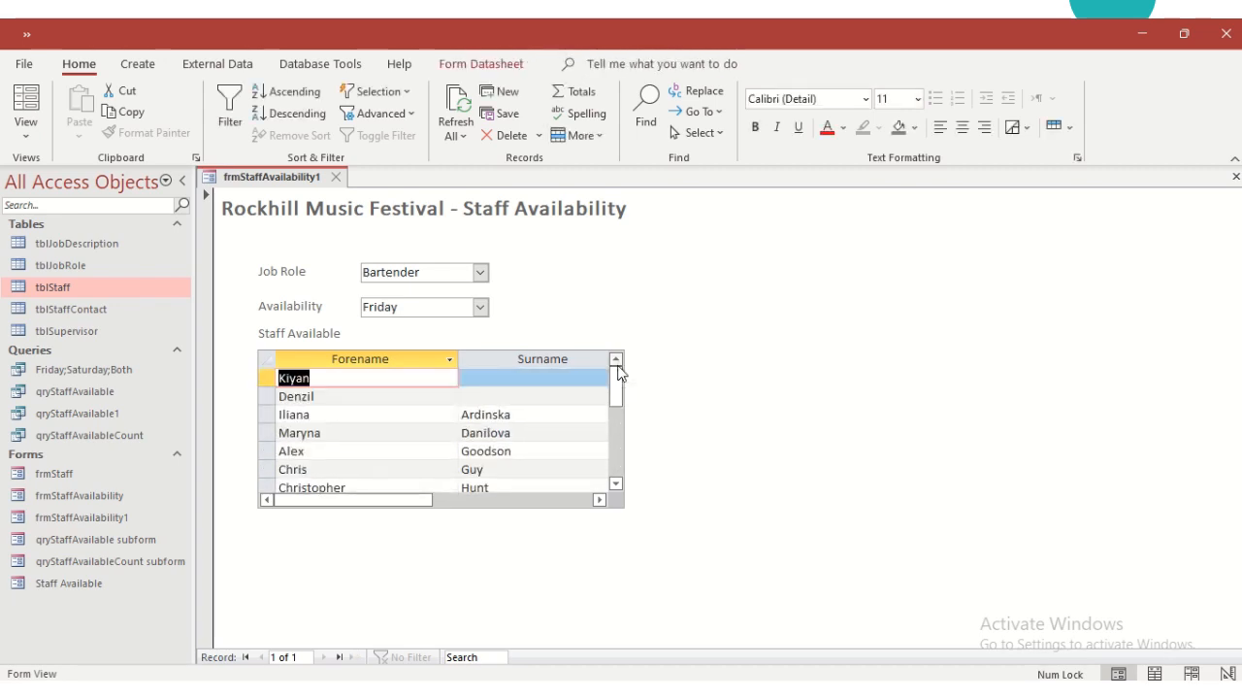
pyautogui.moveTo(409, 21)
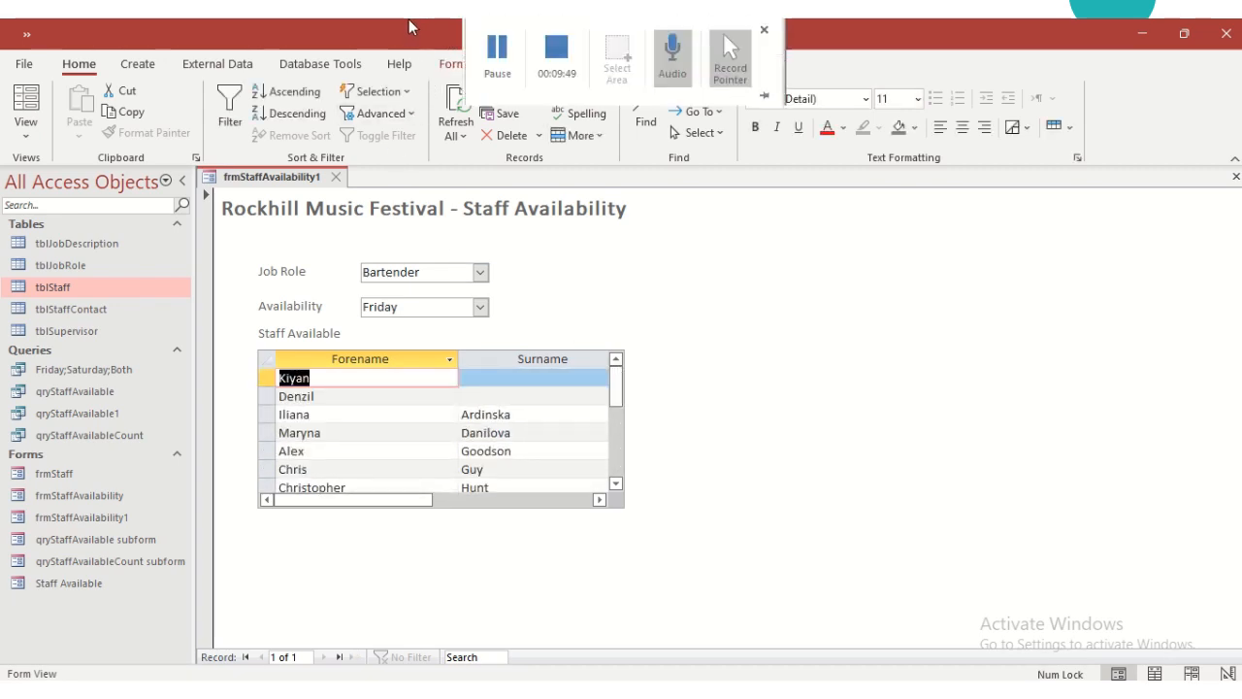
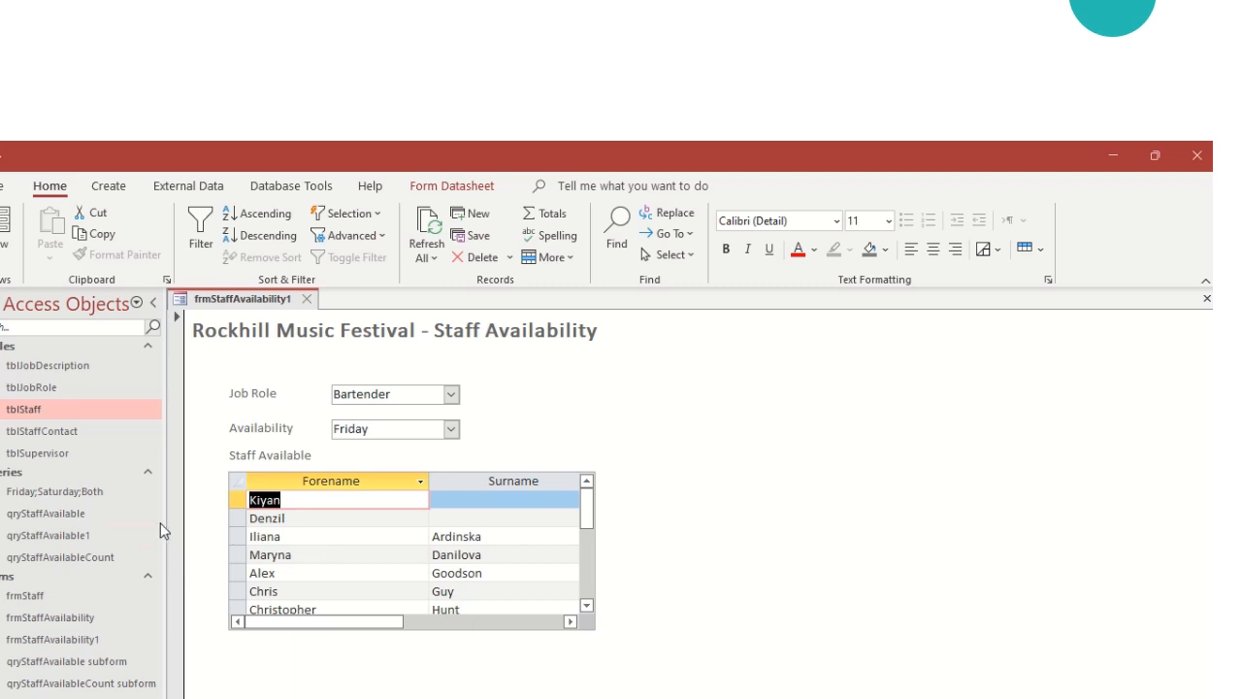
# Examine the fields and criteria of qryStaffAvailable1 in Design View, and close the query.
pyautogui.click(74, 540)
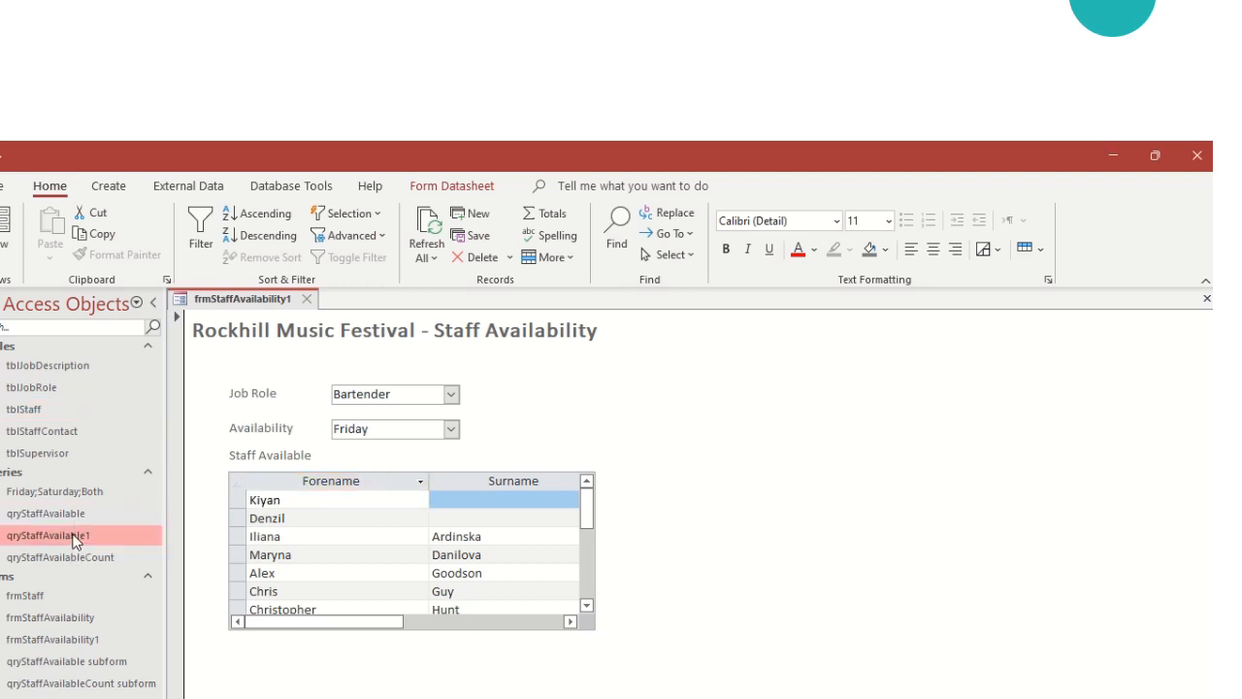
pyautogui.rightClick(75, 540)
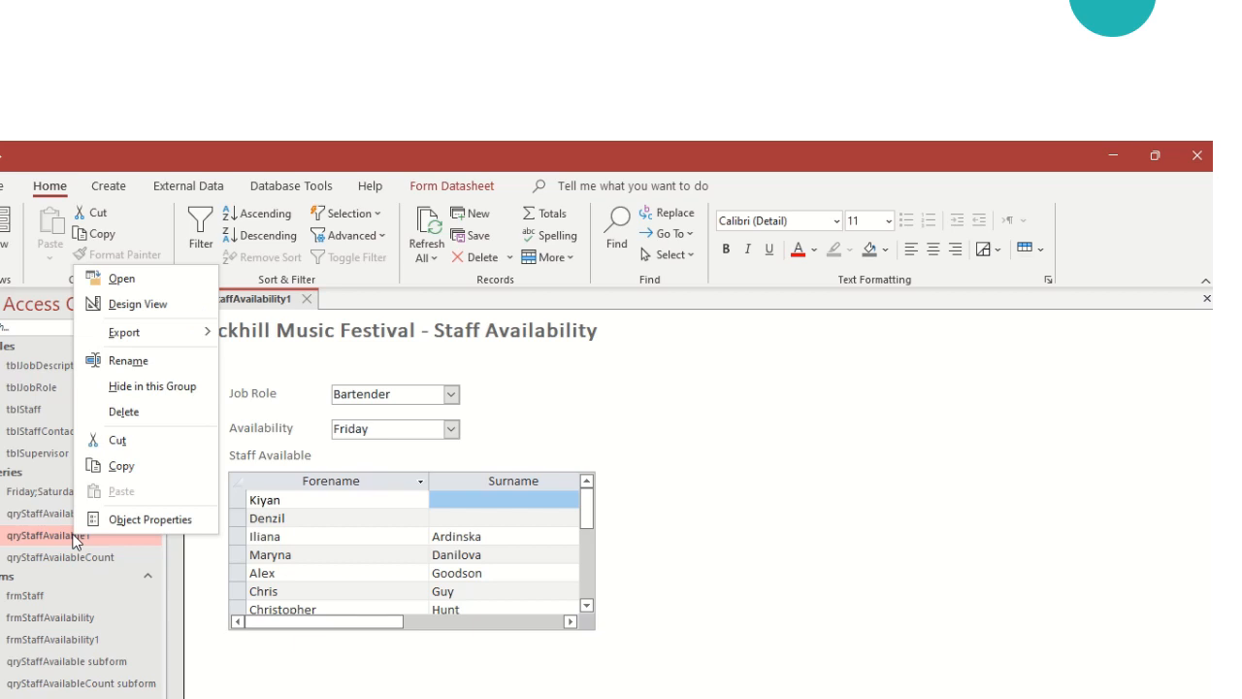
pyautogui.click(145, 312)
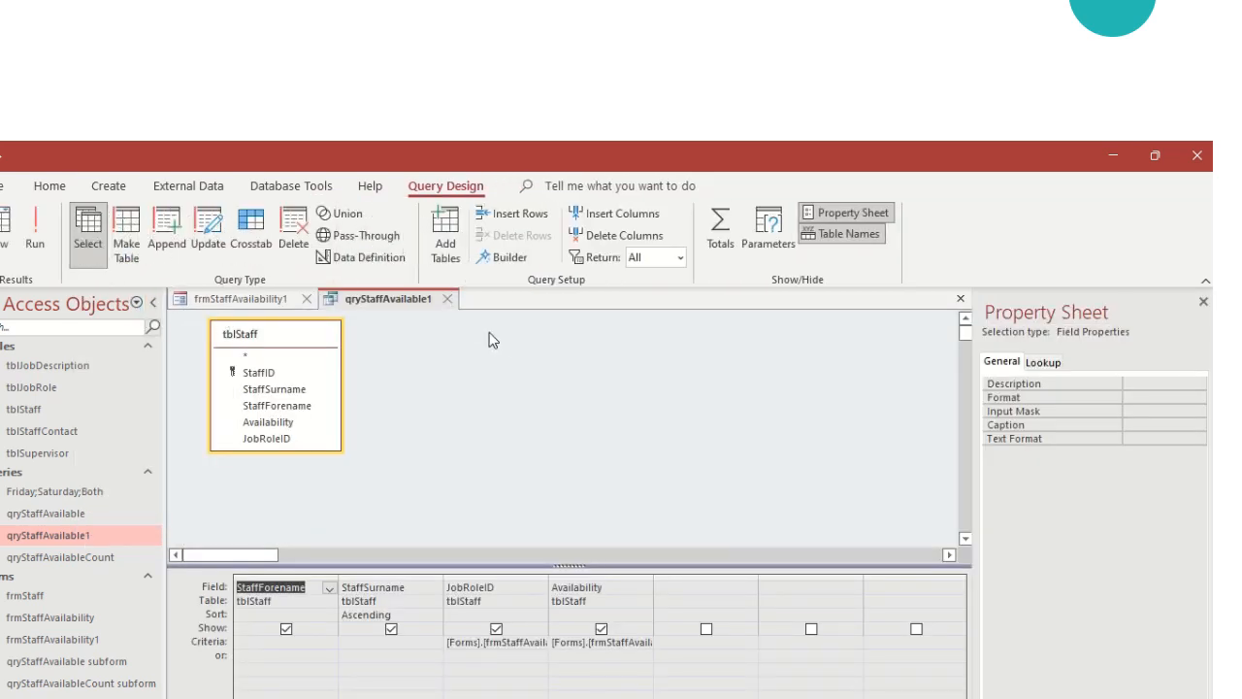
pyautogui.click(447, 299)
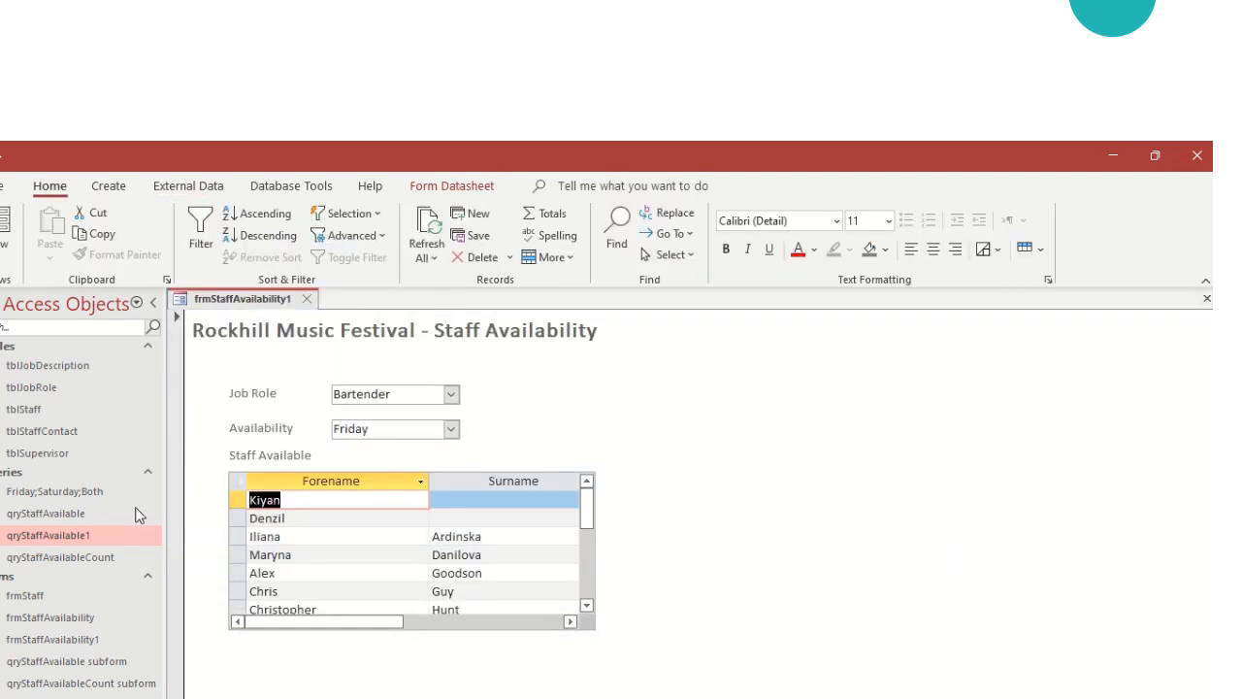
# Duplicate the query qryStaffAvailable1 under the name qryStaffAvailableCount1.
pyautogui.rightClick(85, 535)
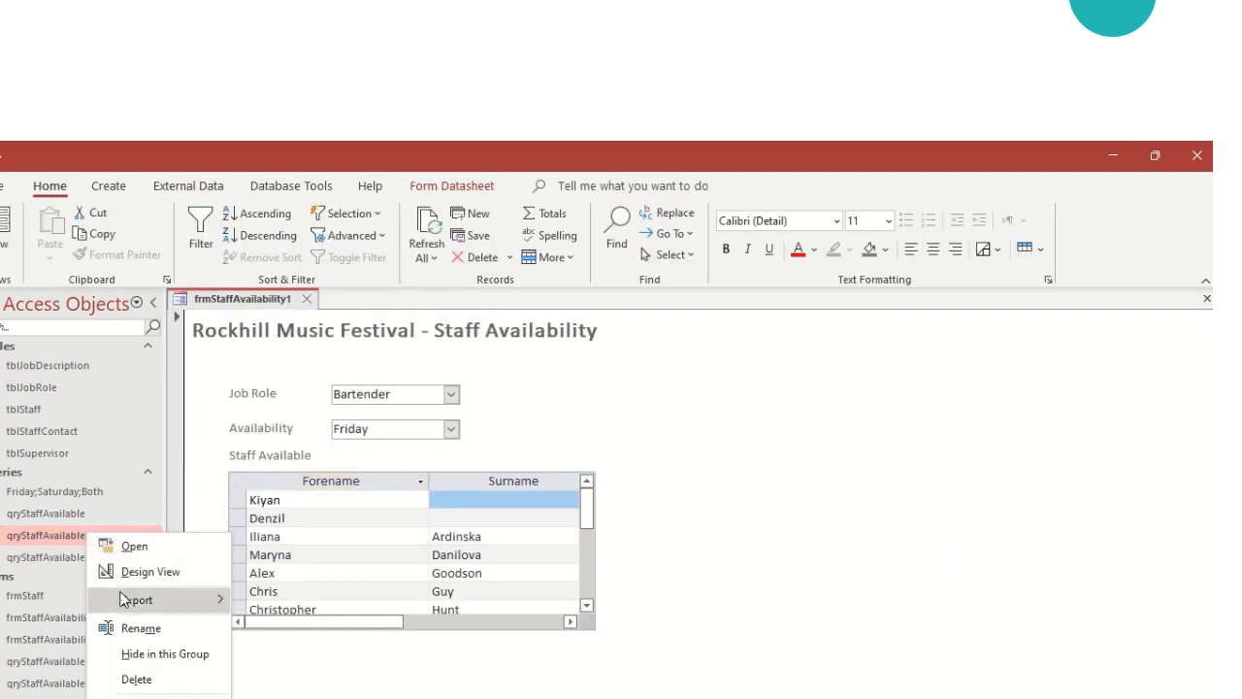
pyautogui.click(124, 697)
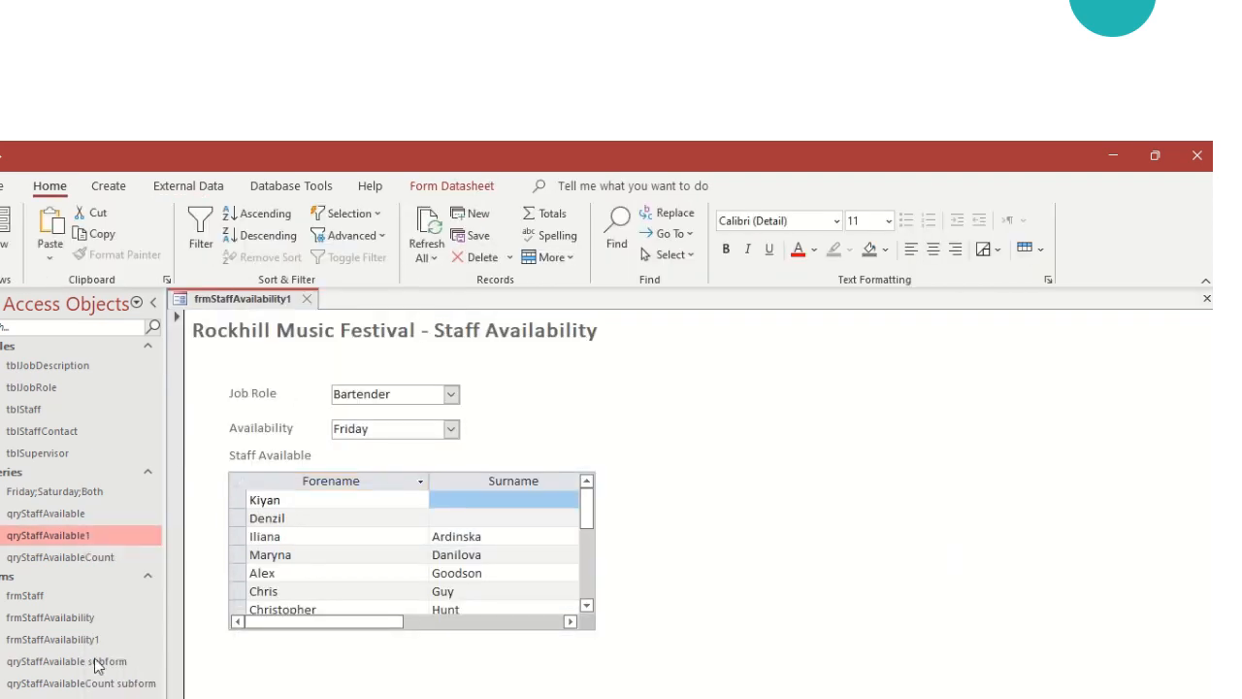
pyautogui.rightClick(103, 544)
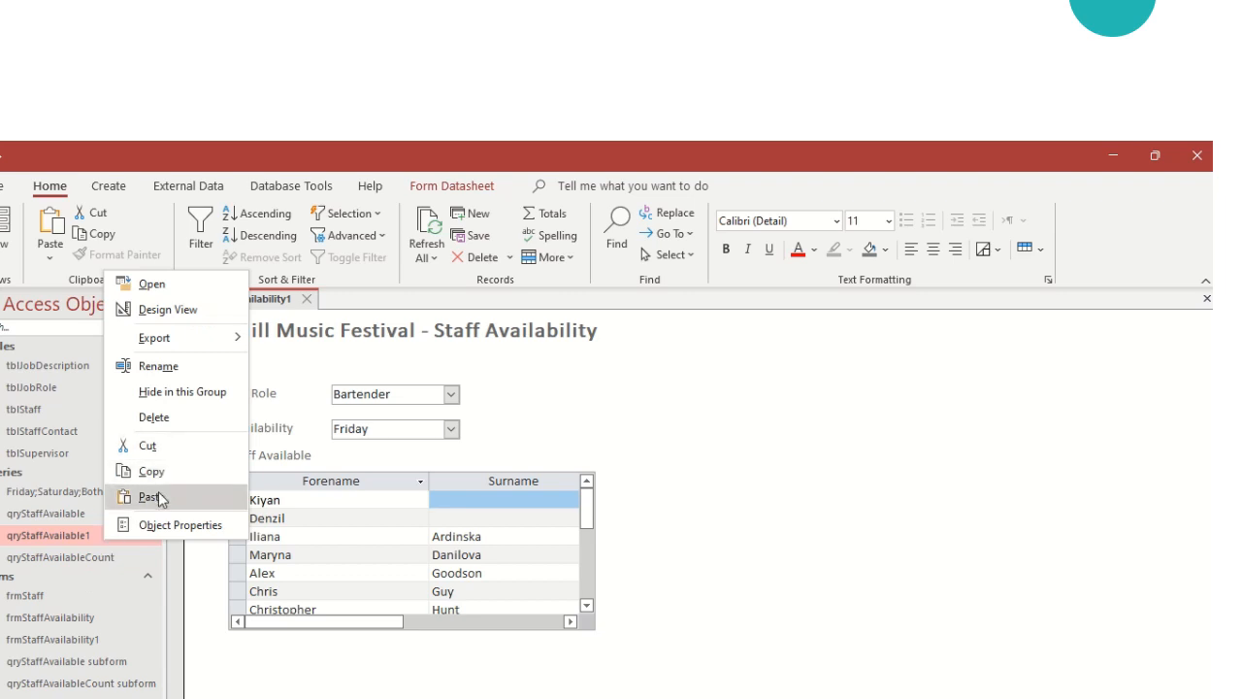
pyautogui.click(151, 497)
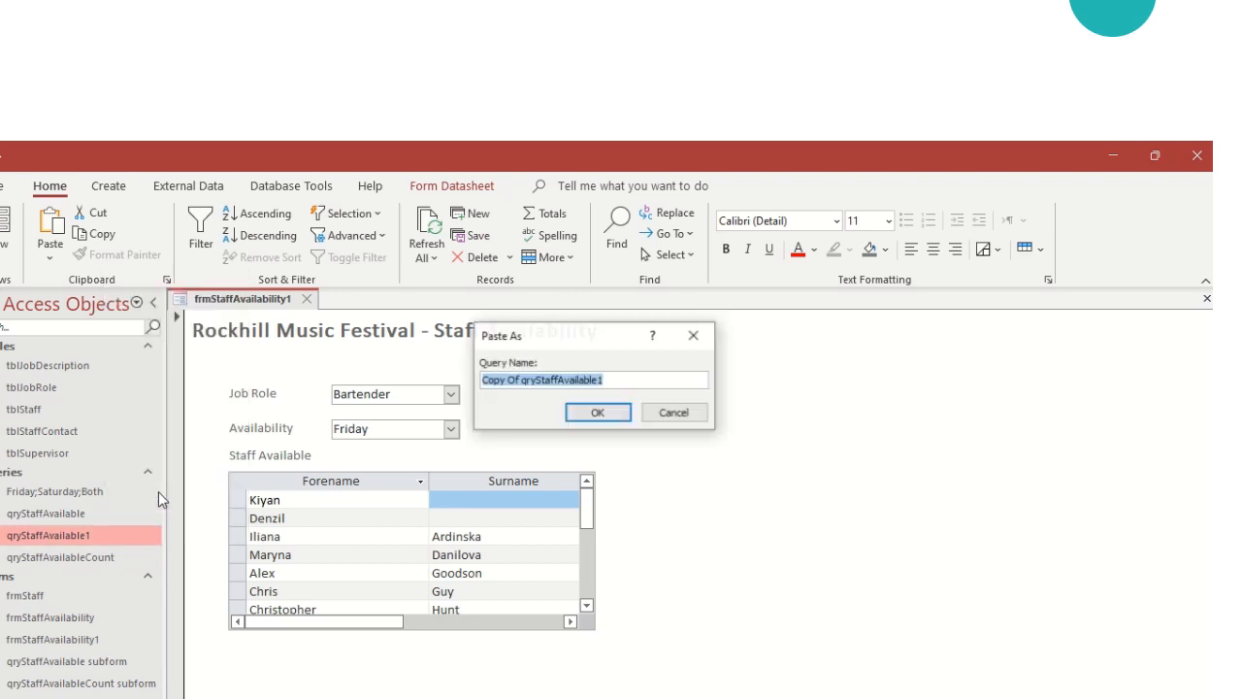
pyautogui.click(520, 380)
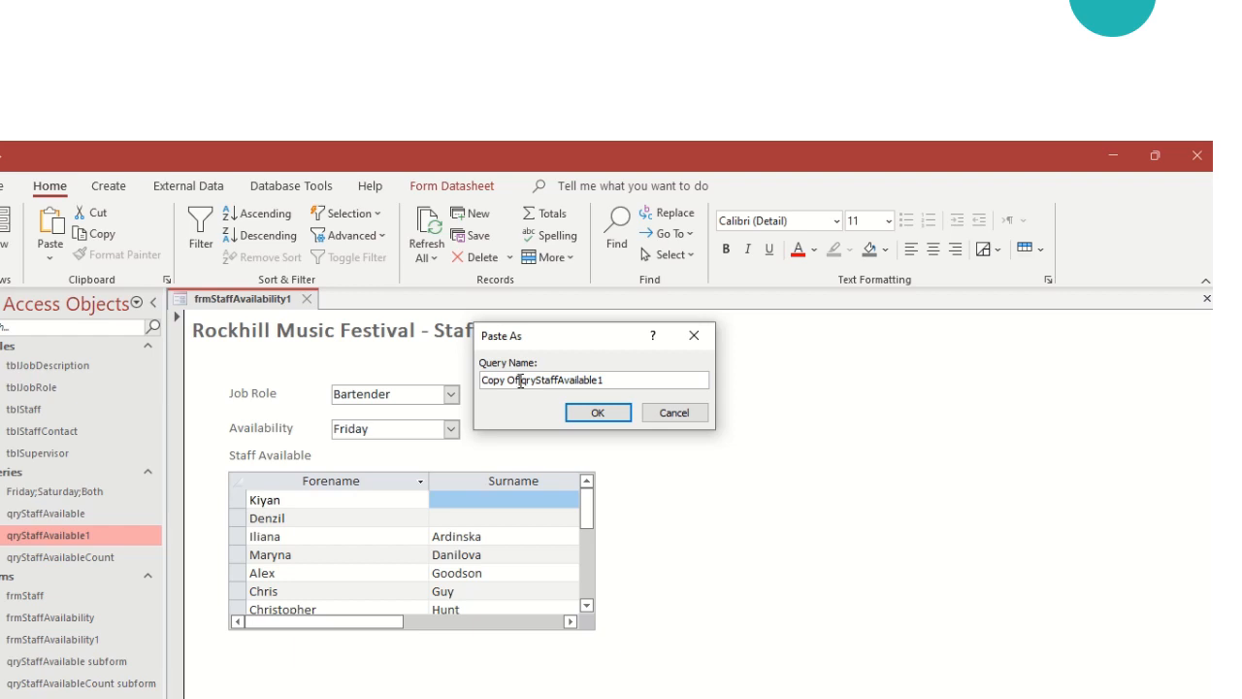
pyautogui.moveTo(519, 381); pyautogui.dragTo(451, 380)
pyautogui.press('Delete')
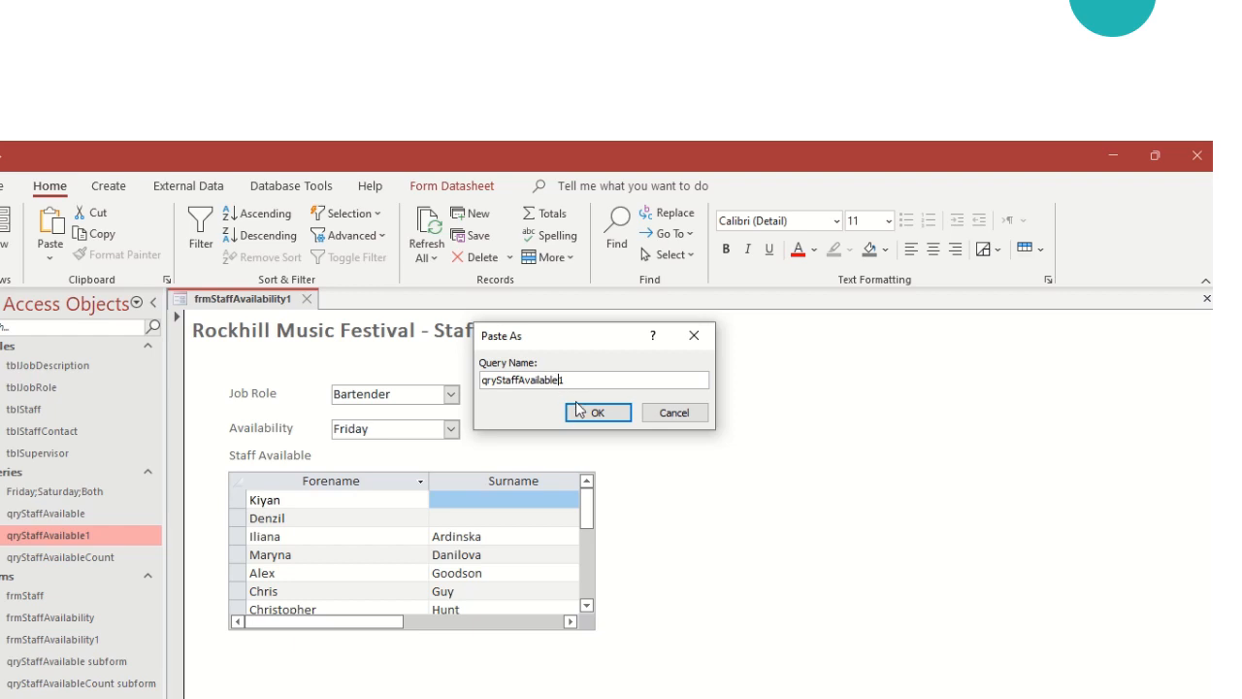
pyautogui.write('Count')
pyautogui.click(599, 413)
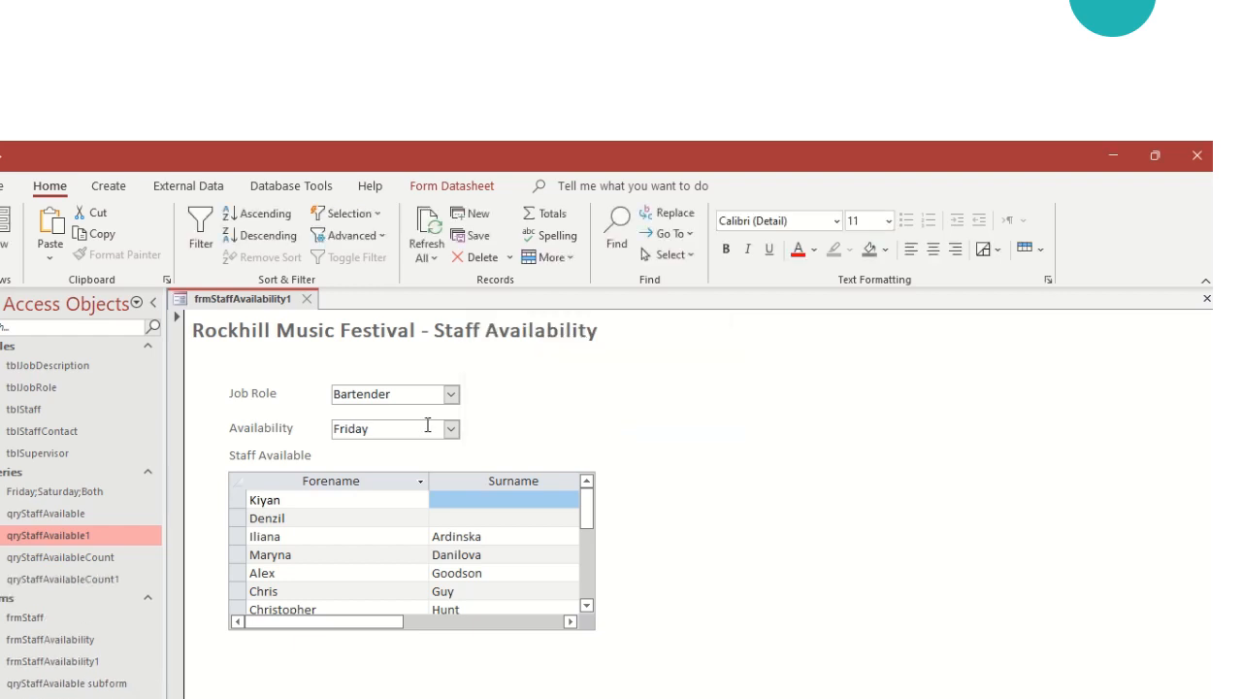
# Open qryStaffAvailableCount1 in Design View, add the Total row, and set StaffForename's total to Count.
pyautogui.click(113, 578)
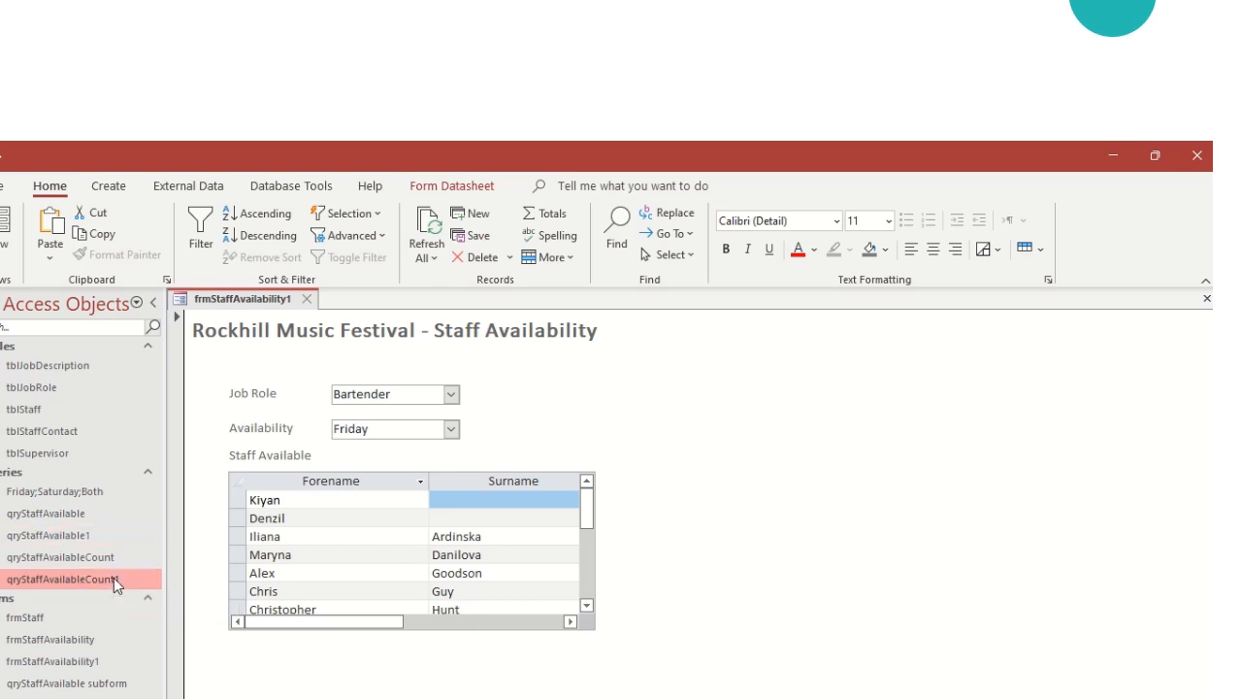
pyautogui.rightClick(114, 578)
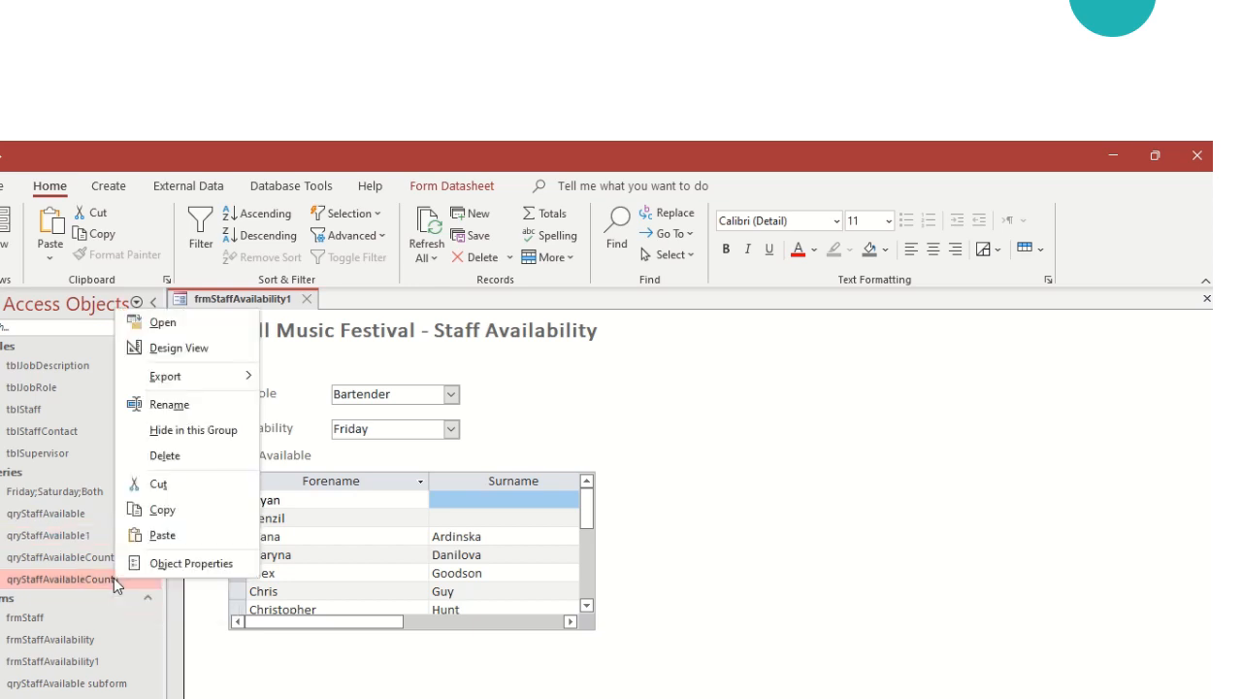
pyautogui.click(165, 348)
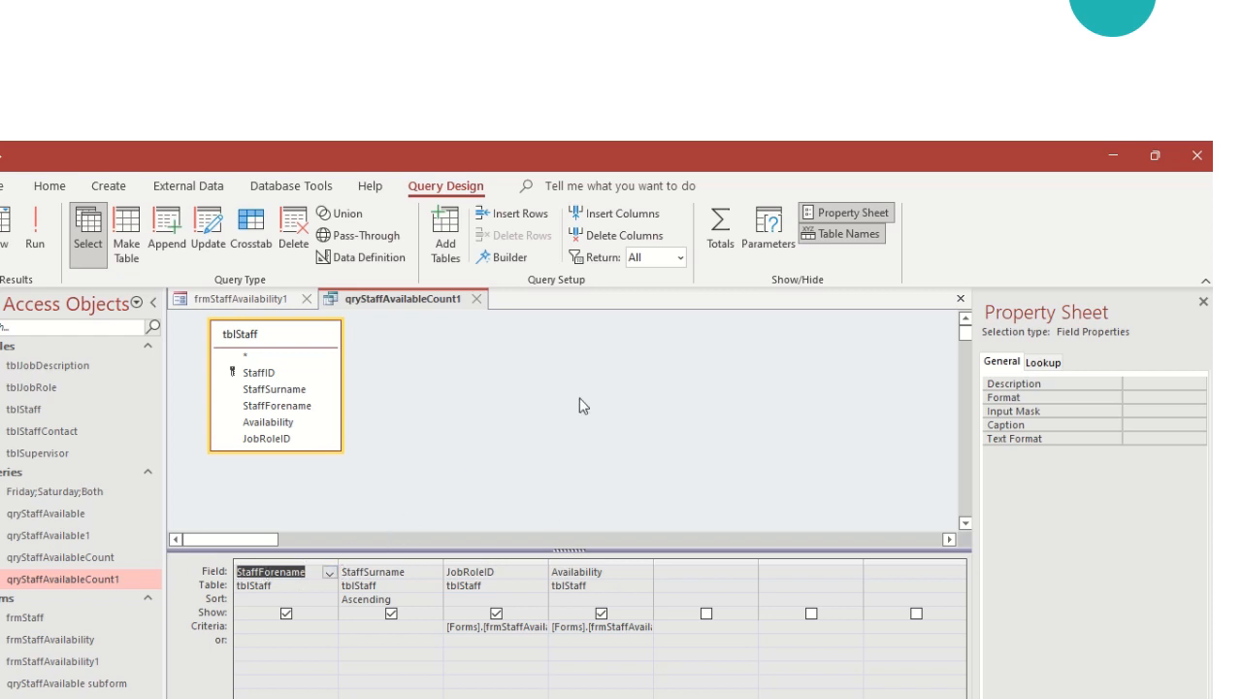
pyautogui.click(718, 249)
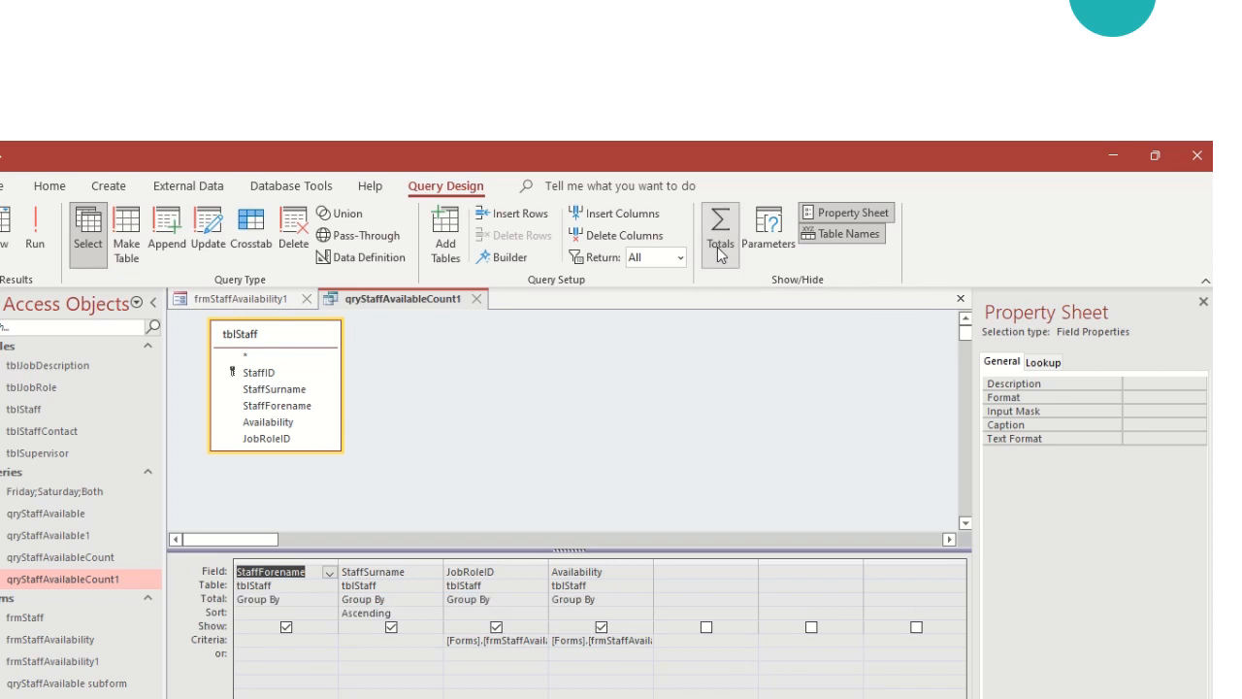
pyautogui.click(328, 599)
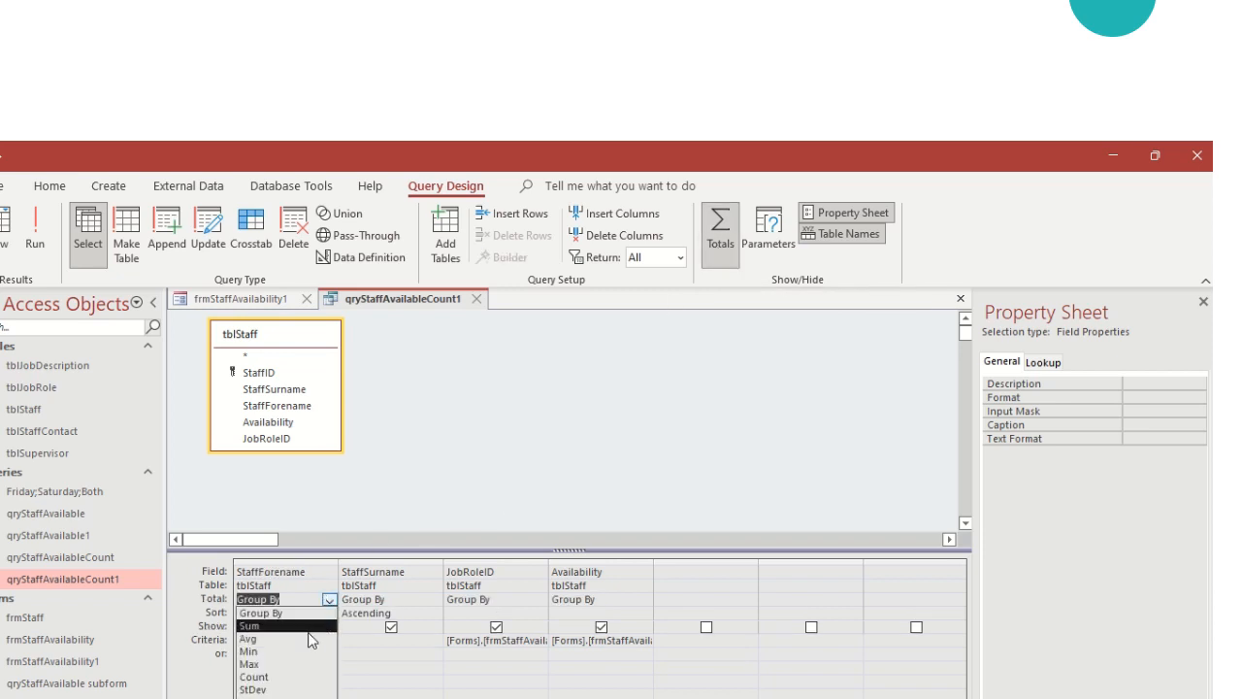
pyautogui.click(254, 676)
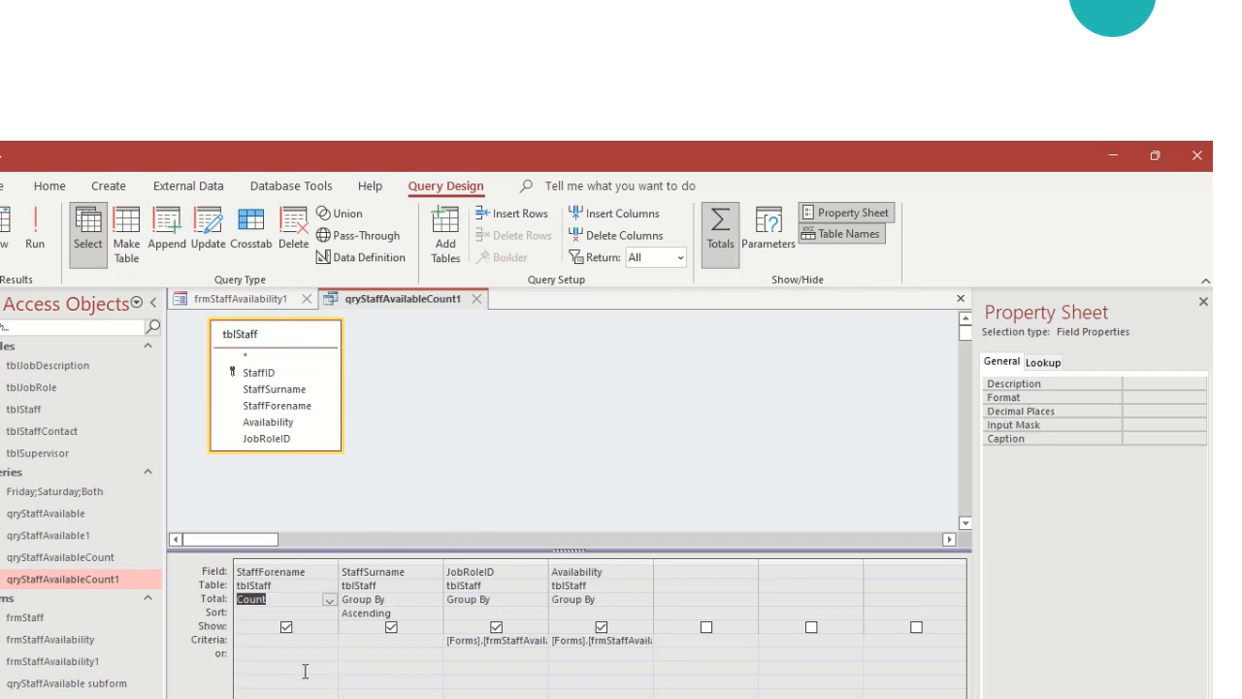
# Remove the StaffSurname column from the query design grid.
pyautogui.click(398, 562)
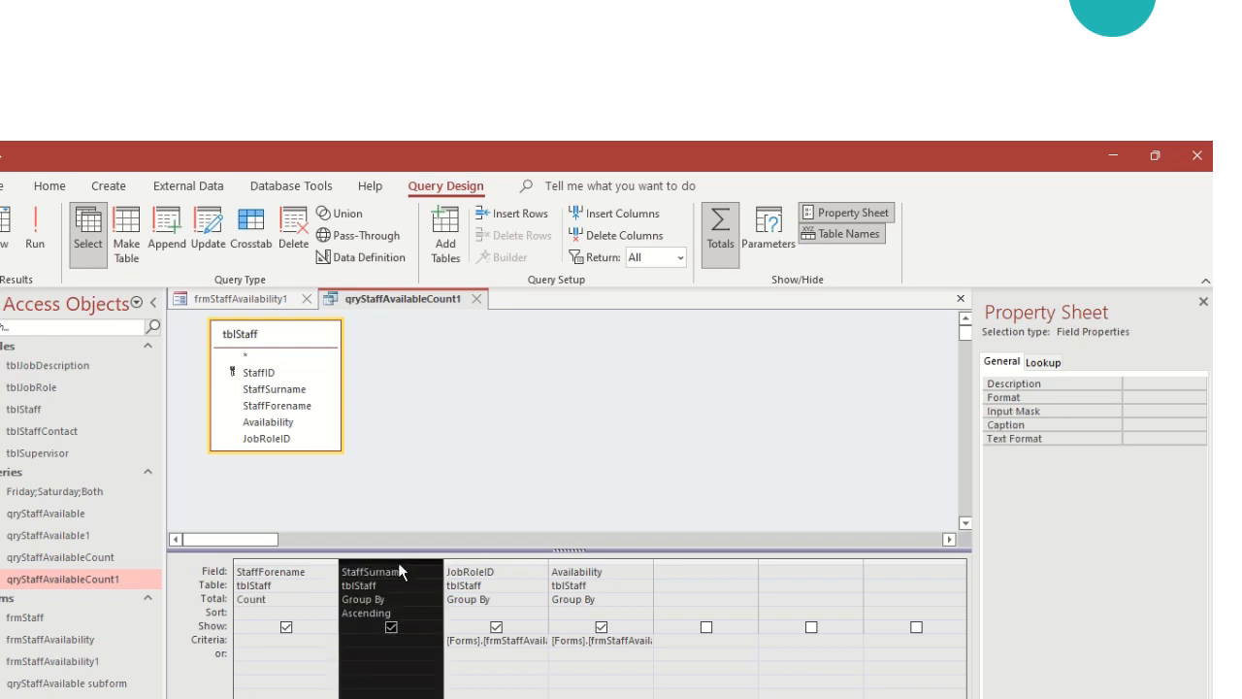
pyautogui.rightClick(398, 562)
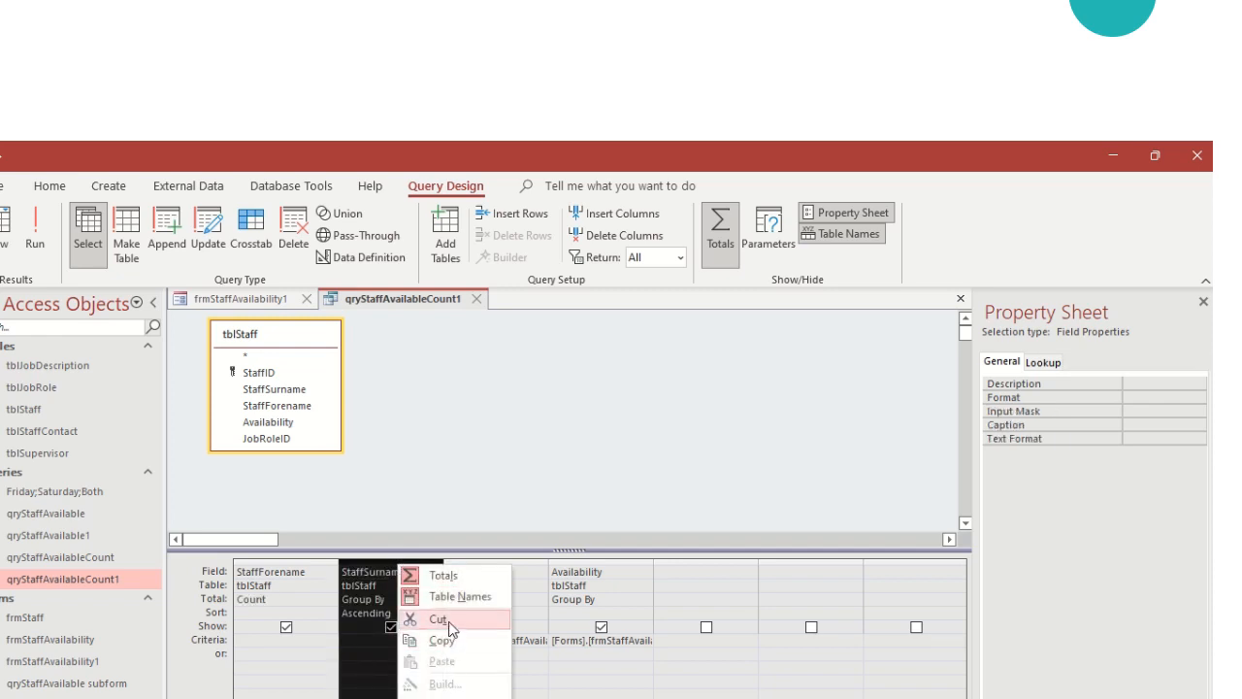
pyautogui.click(415, 620)
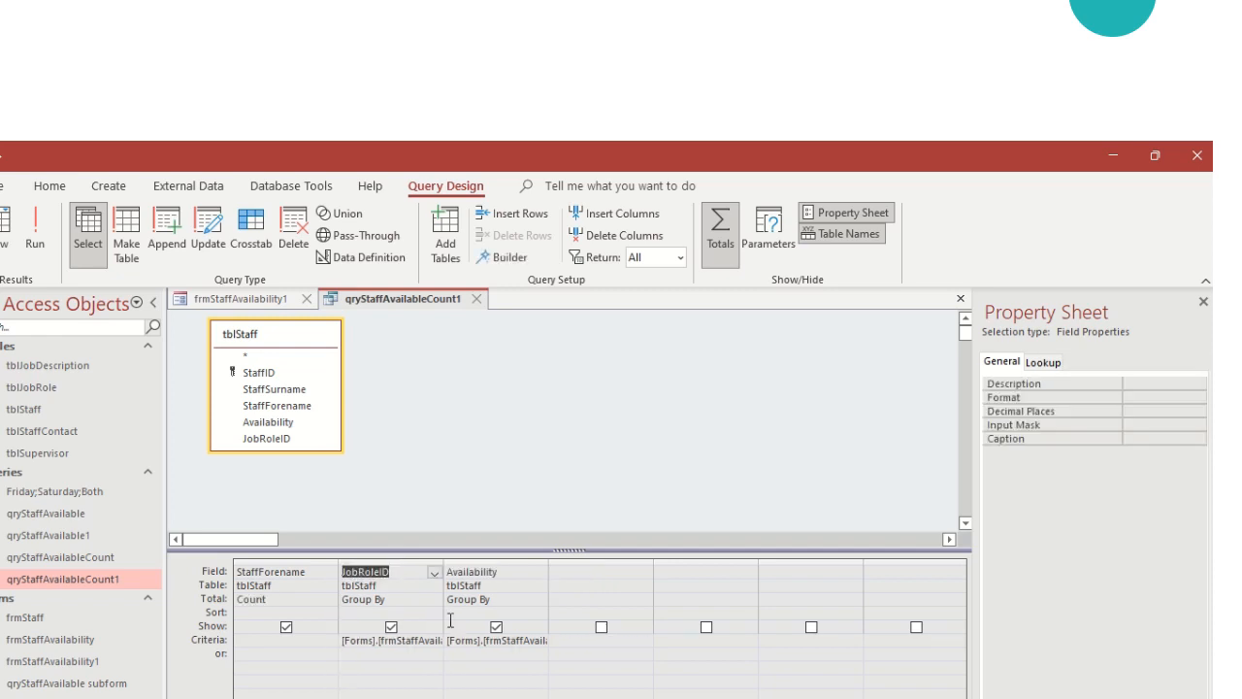
# Set the Total row to Where for JobRoleID and Availability, and widen the JobRoleID column to fit its criteria.
pyautogui.click(374, 598)
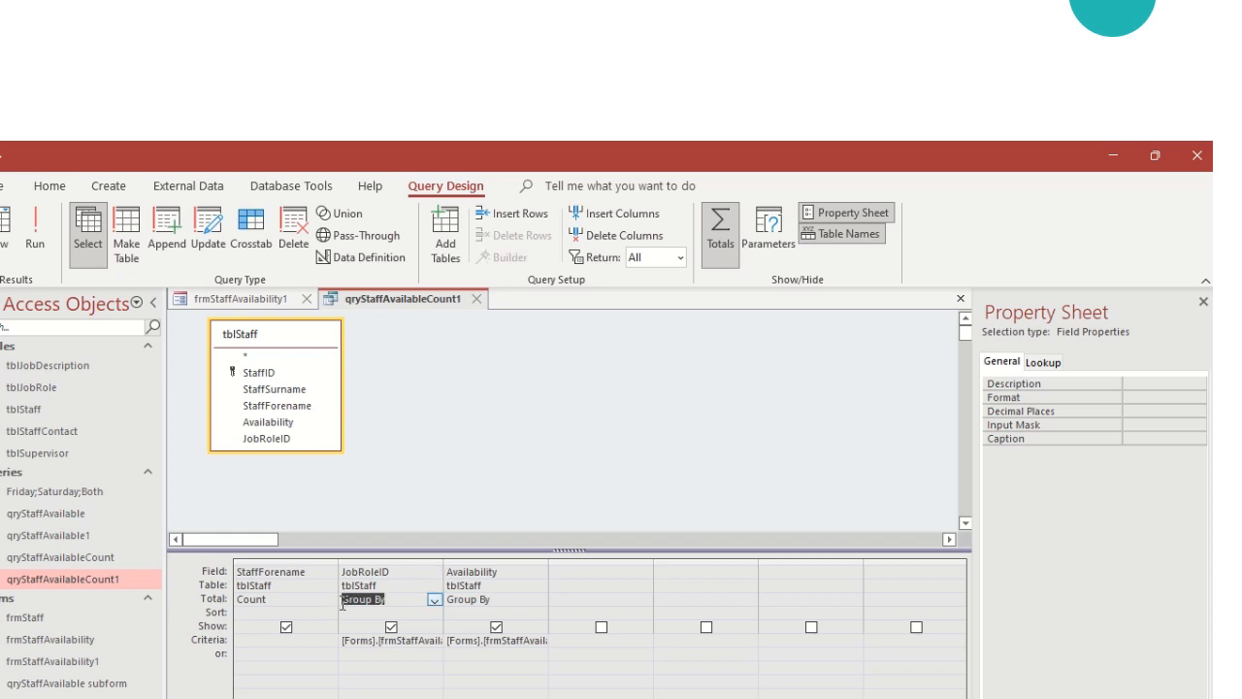
pyautogui.write('Where')
pyautogui.click(518, 602)
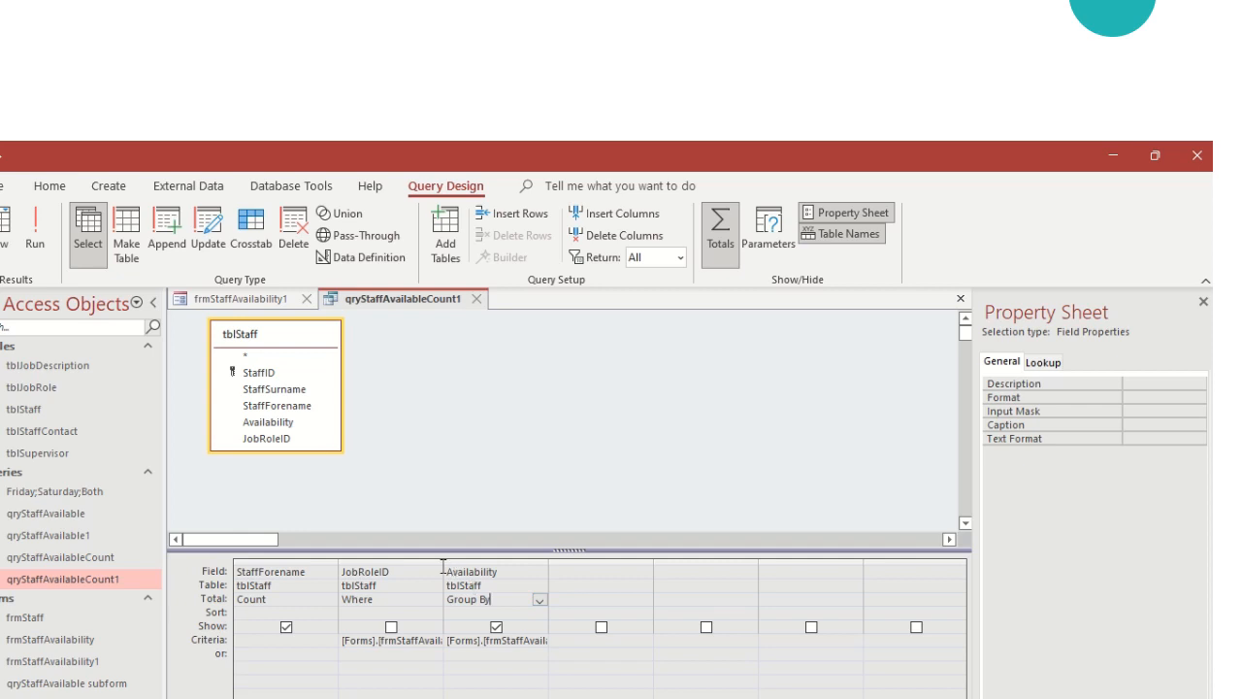
pyautogui.moveTo(441, 564); pyautogui.dragTo(529, 568)
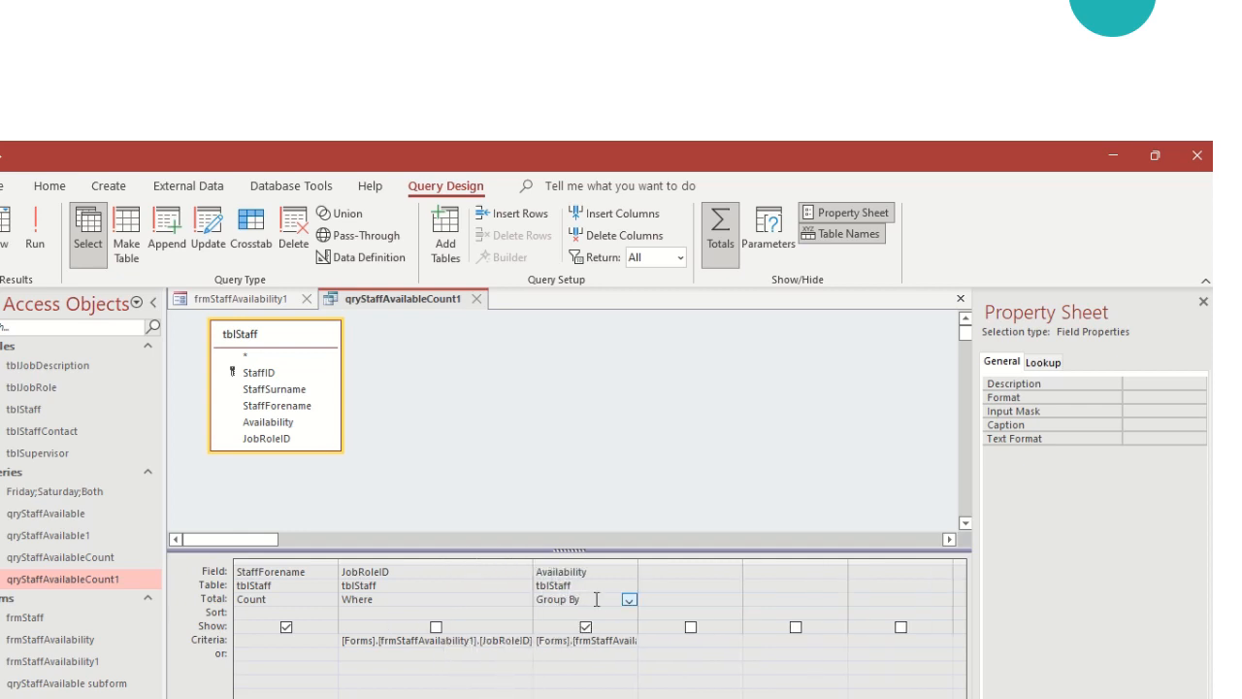
pyautogui.moveTo(580, 601); pyautogui.dragTo(529, 601)
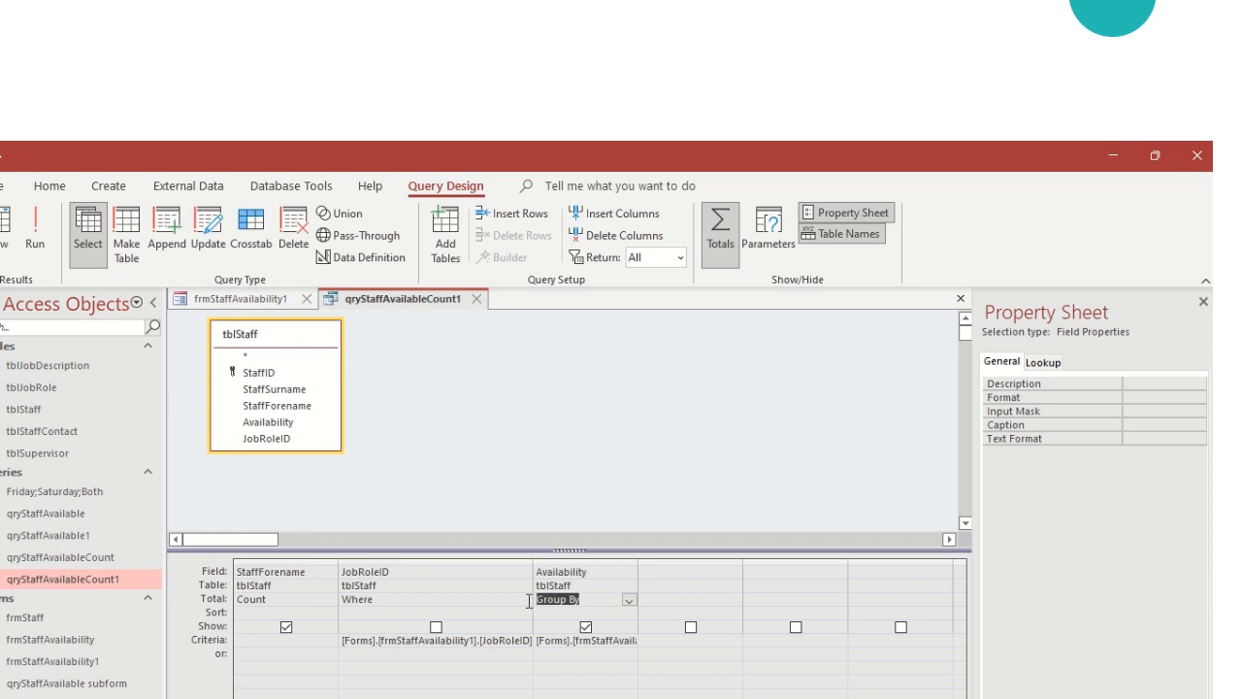
pyautogui.write('Where')
# Widen the Availability column in the design grid until its full criteria expression fits.
pyautogui.moveTo(638, 564); pyautogui.dragTo(714, 565)
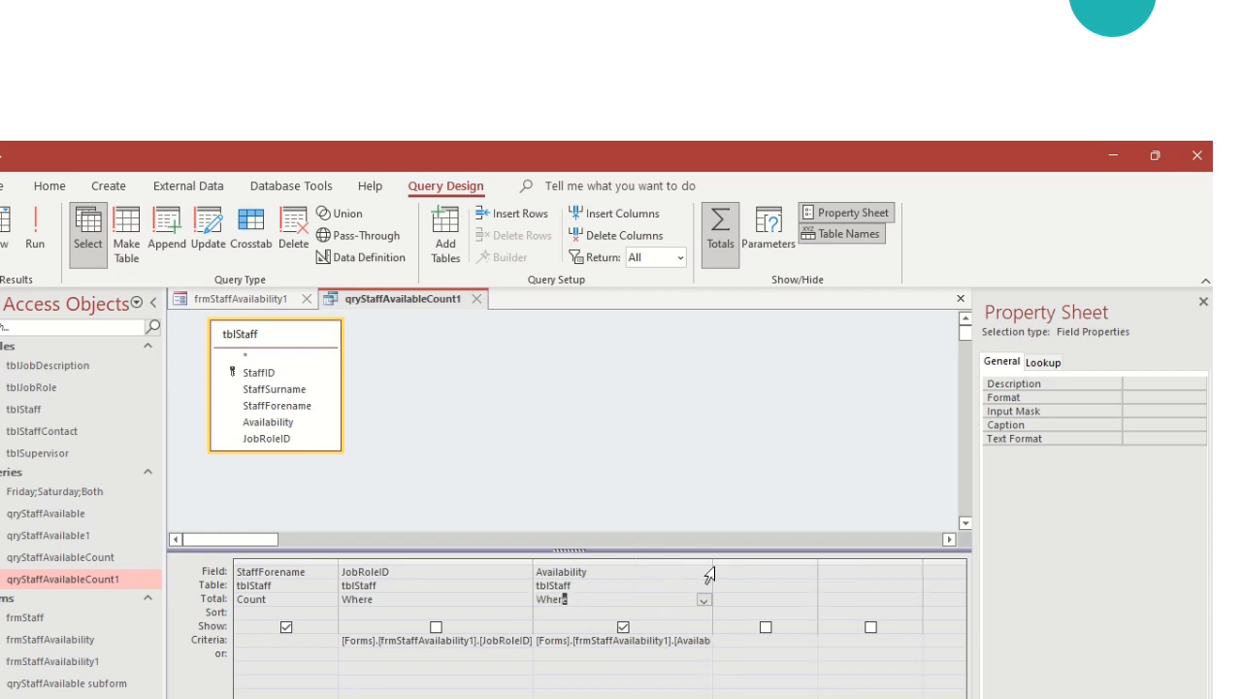
pyautogui.click(715, 574)
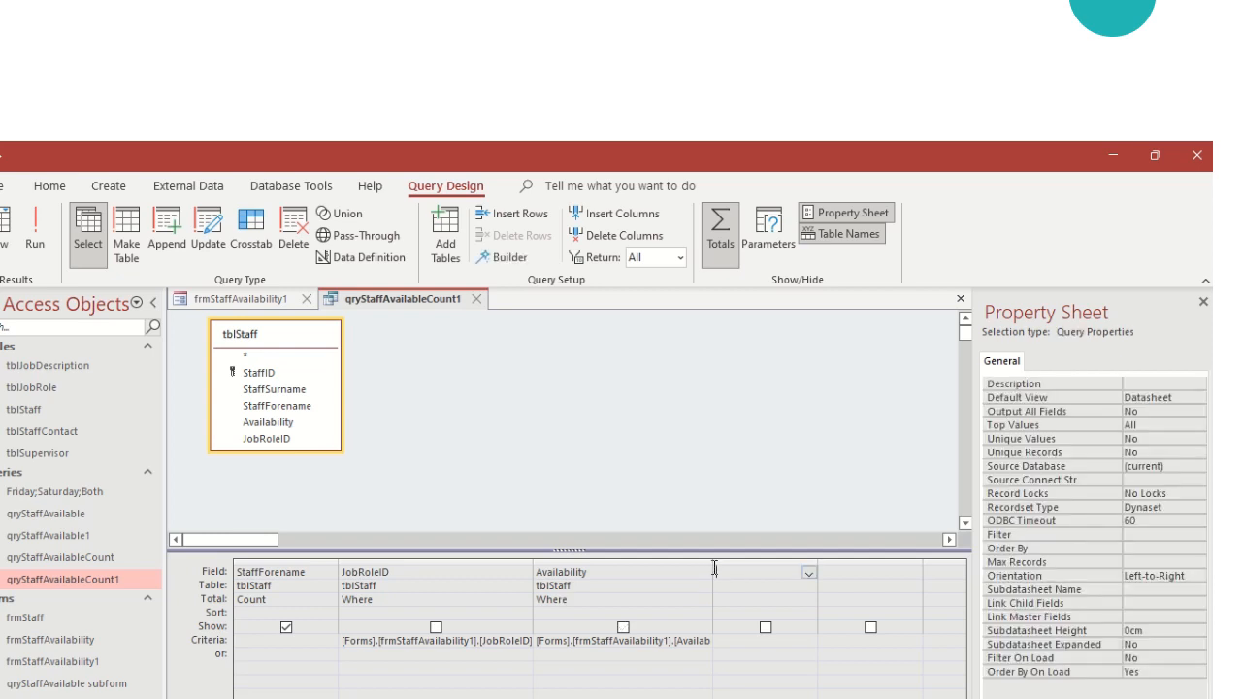
pyautogui.click(711, 572)
pyautogui.click(706, 573)
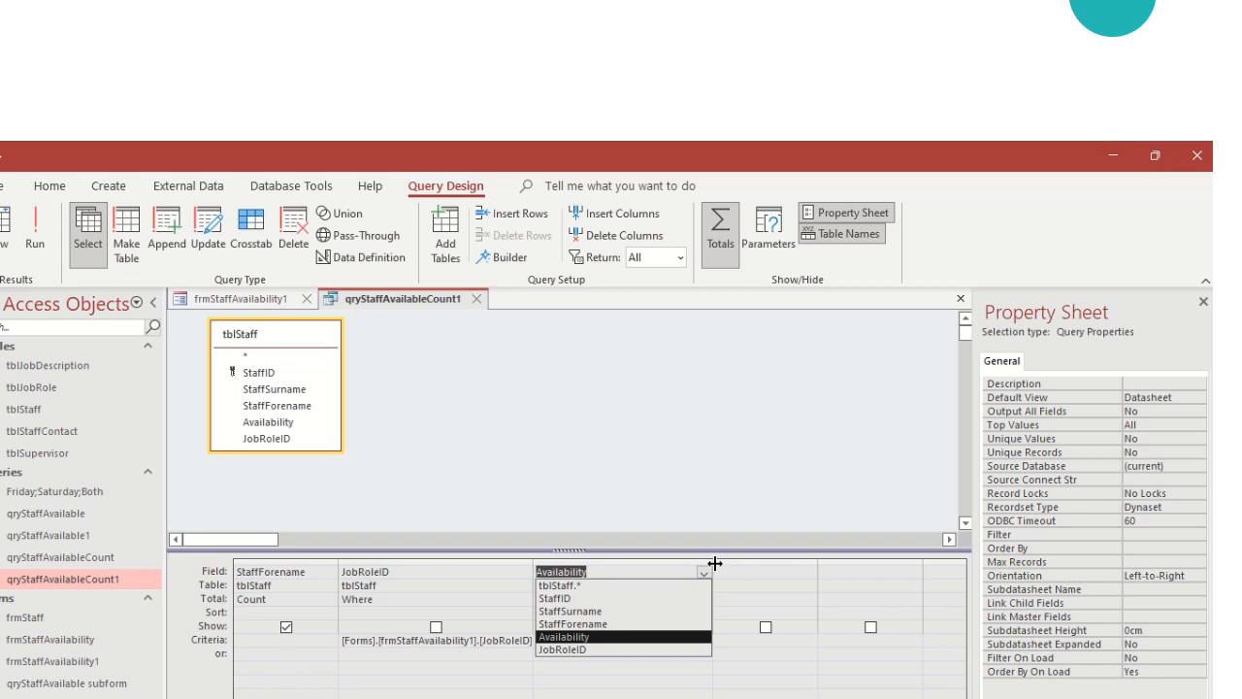
pyautogui.moveTo(713, 565); pyautogui.dragTo(804, 564)
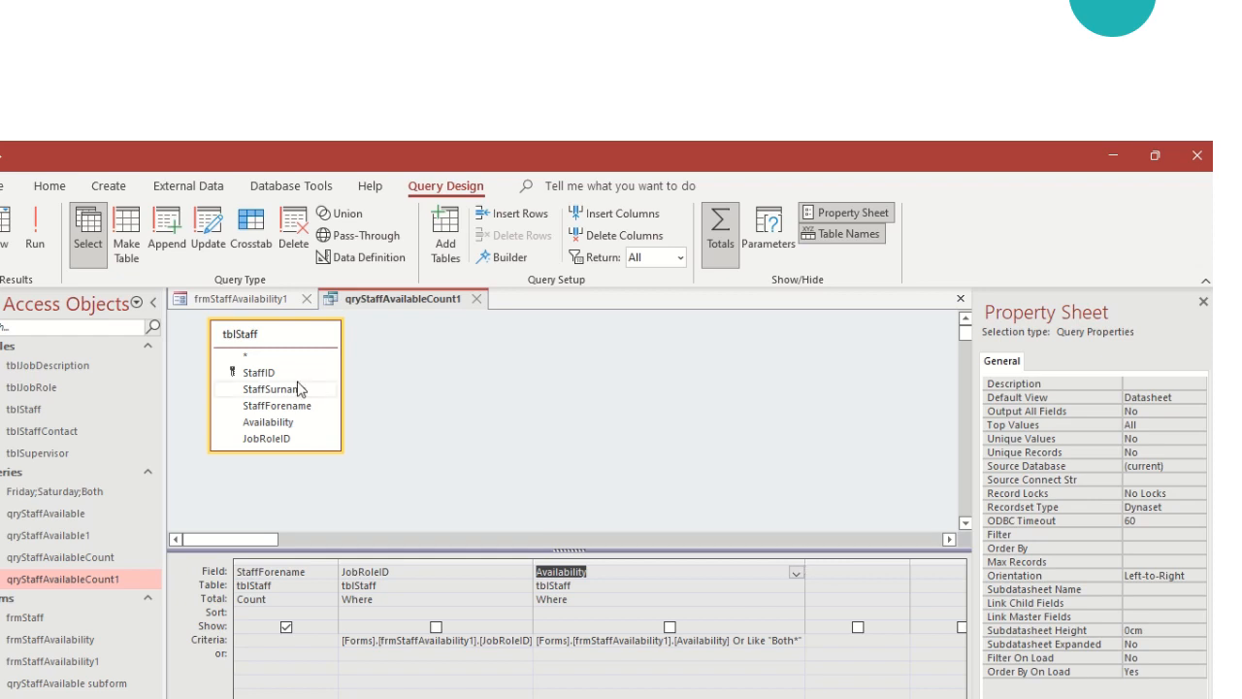
# View the result of qryStaffAvailableCount1 as a datasheet, and close the query with its design changes saved.
pyautogui.click(48, 239)
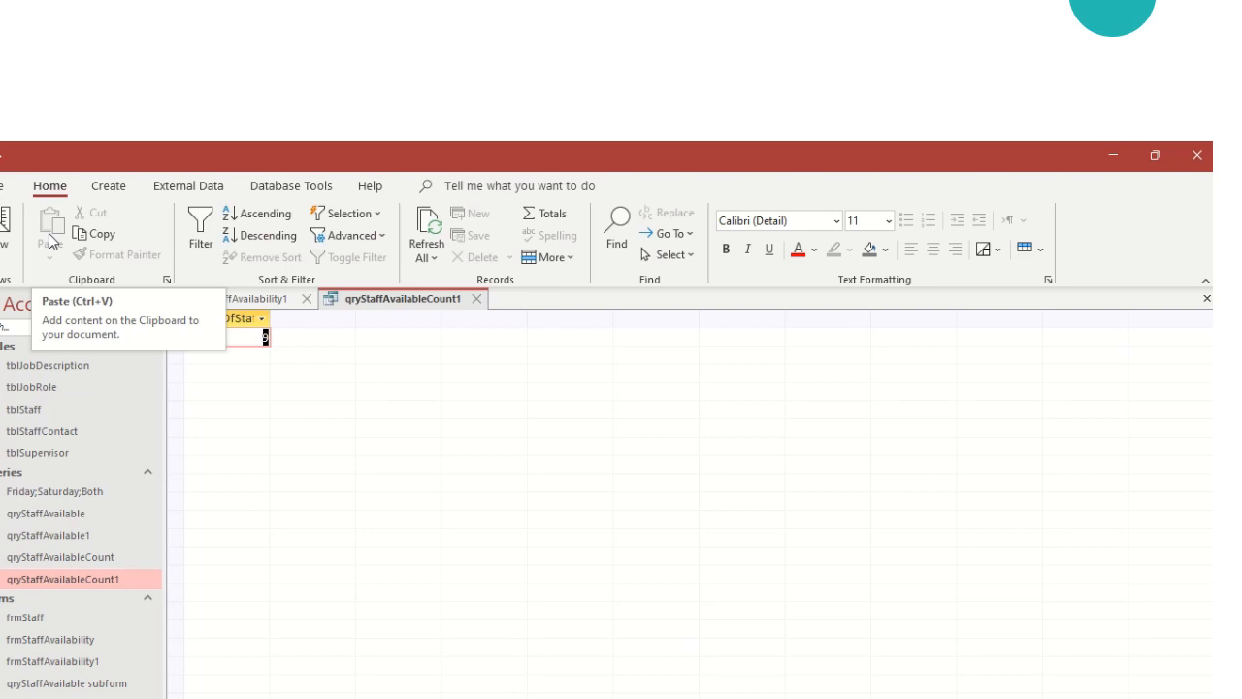
pyautogui.click(483, 305)
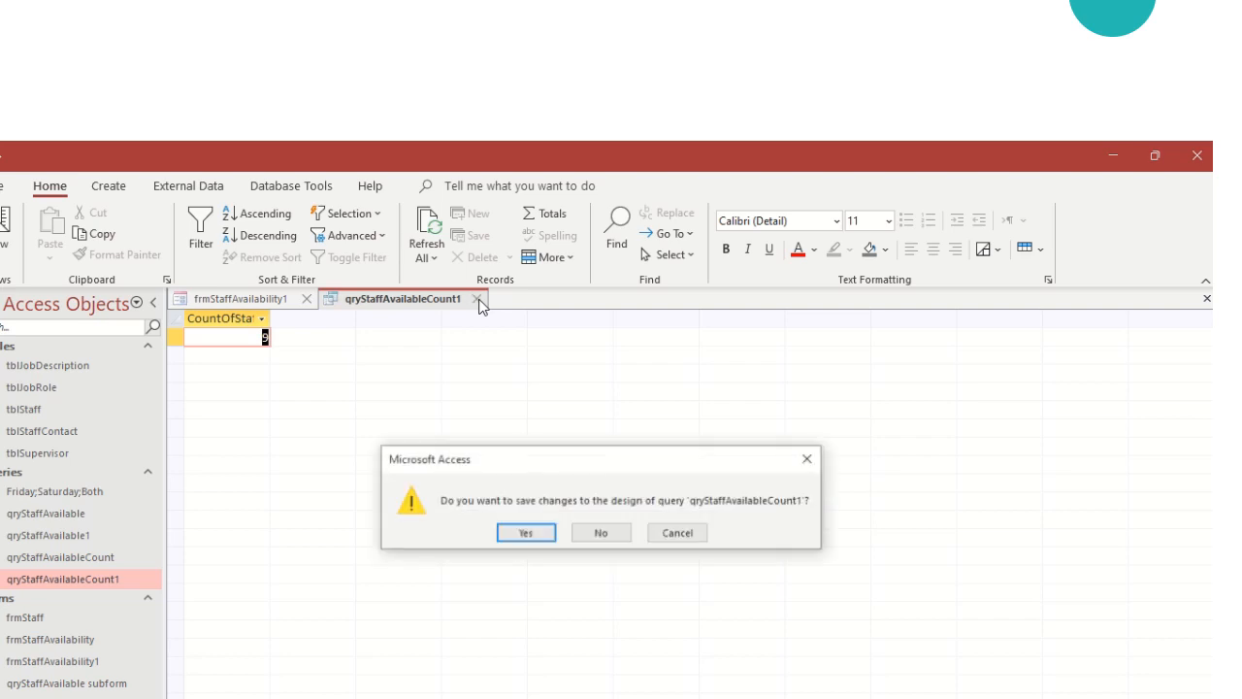
pyautogui.click(543, 530)
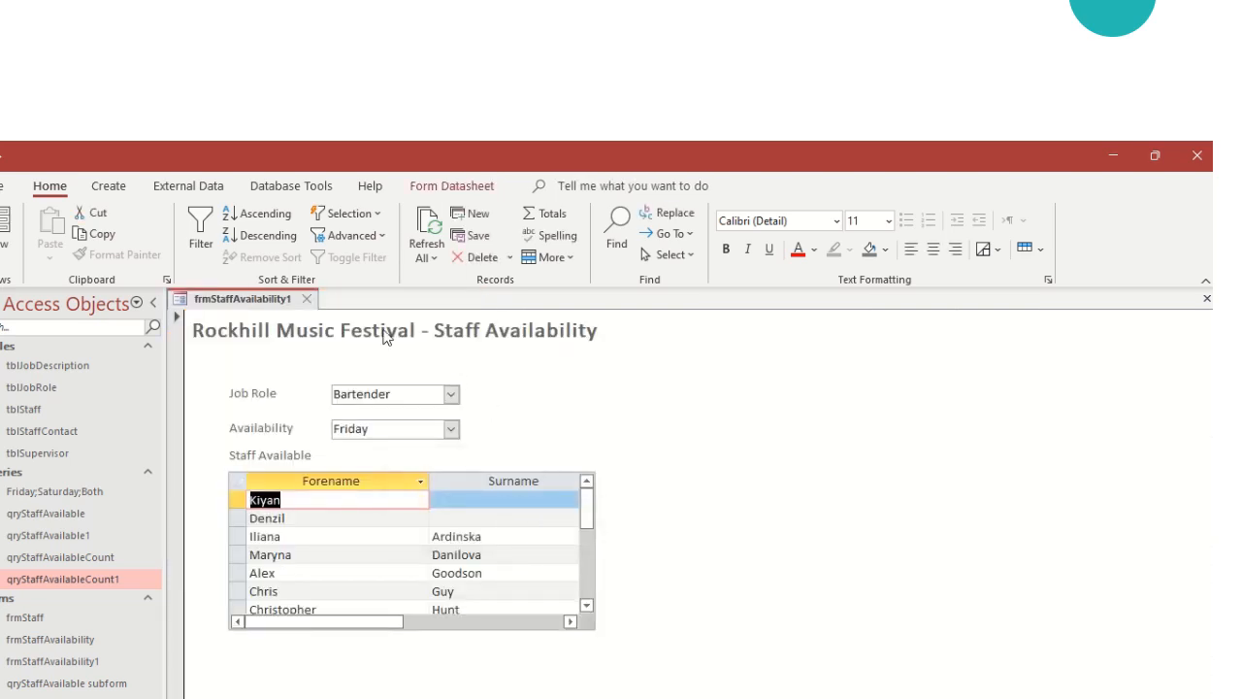
# Switch frmStaffAvailability1 to Design View and place a subform control about 3.4 cm wide and 1 cm high below the Staff Available subform.
pyautogui.click(4, 274)
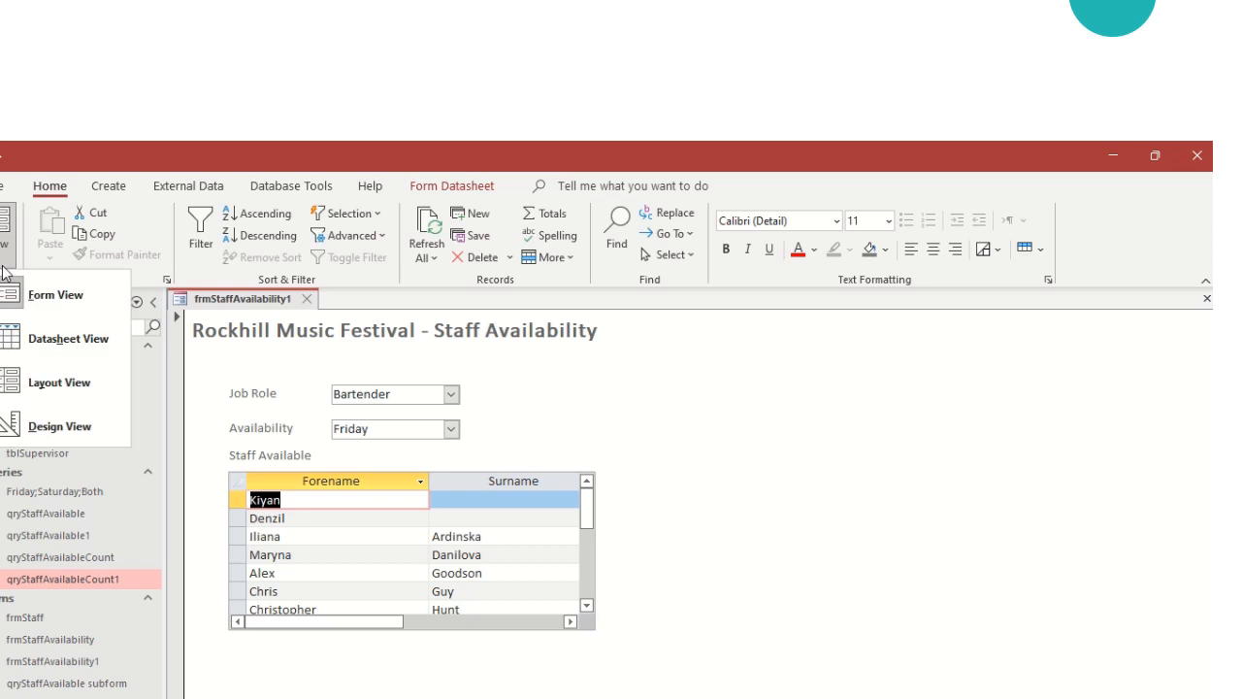
pyautogui.click(56, 427)
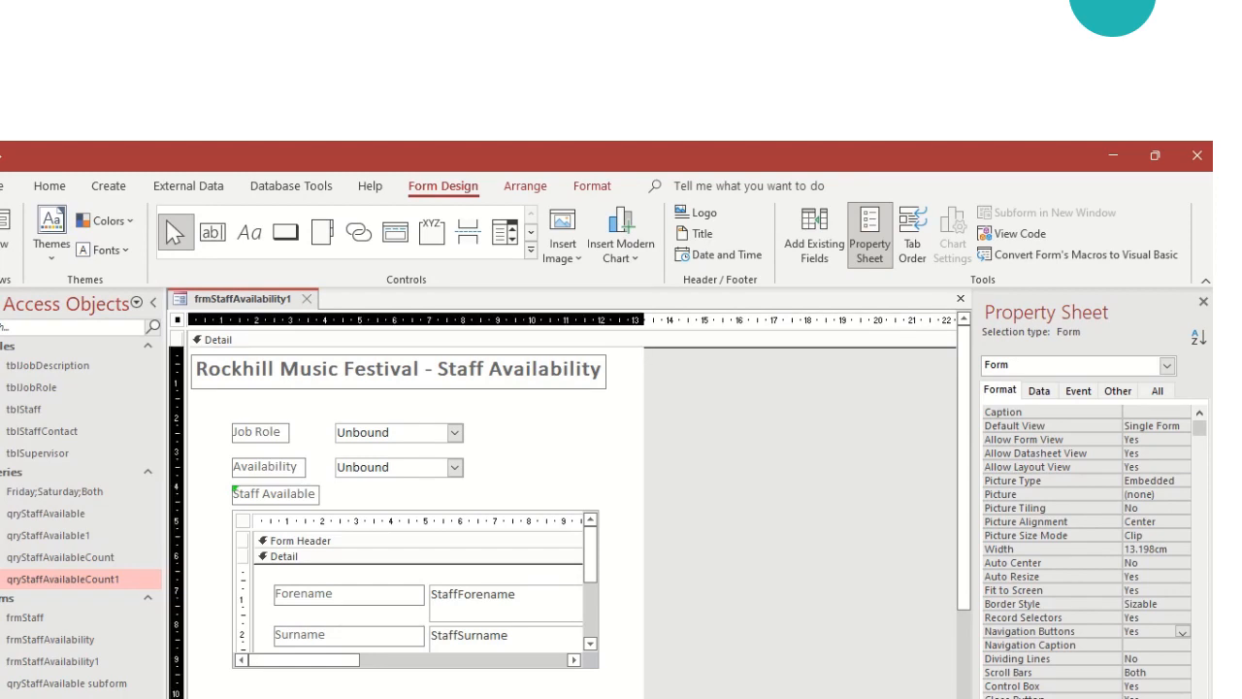
pyautogui.click(530, 232)
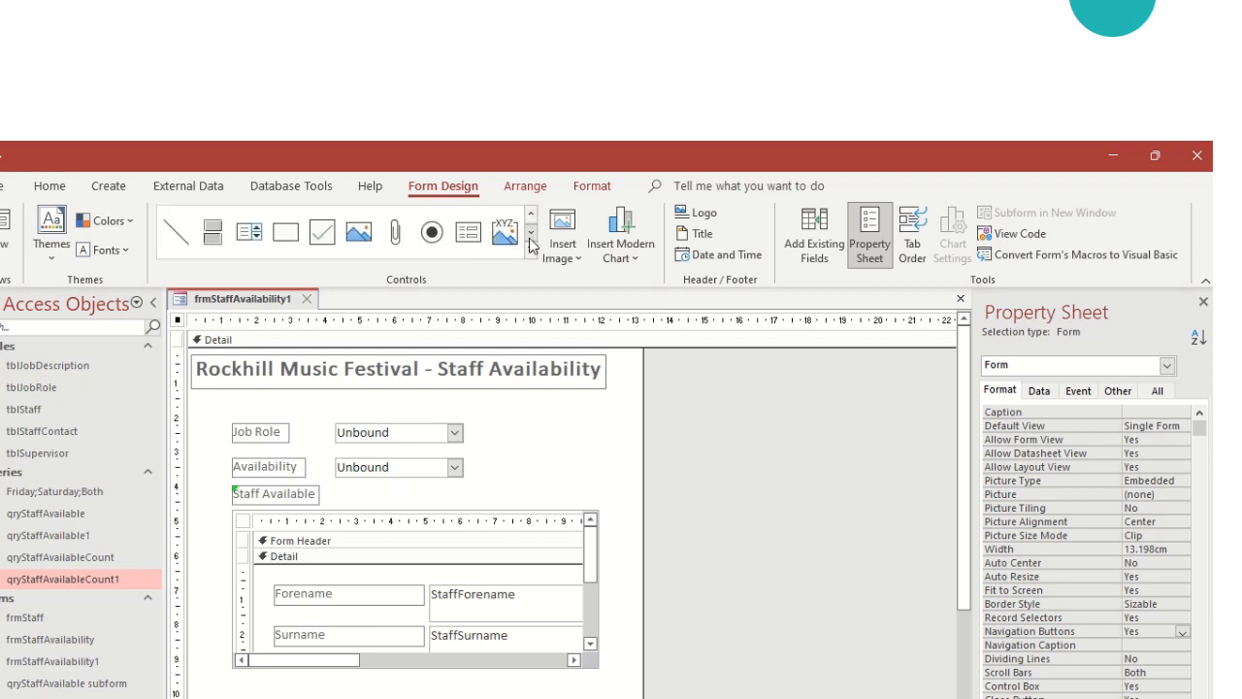
pyautogui.click(480, 240)
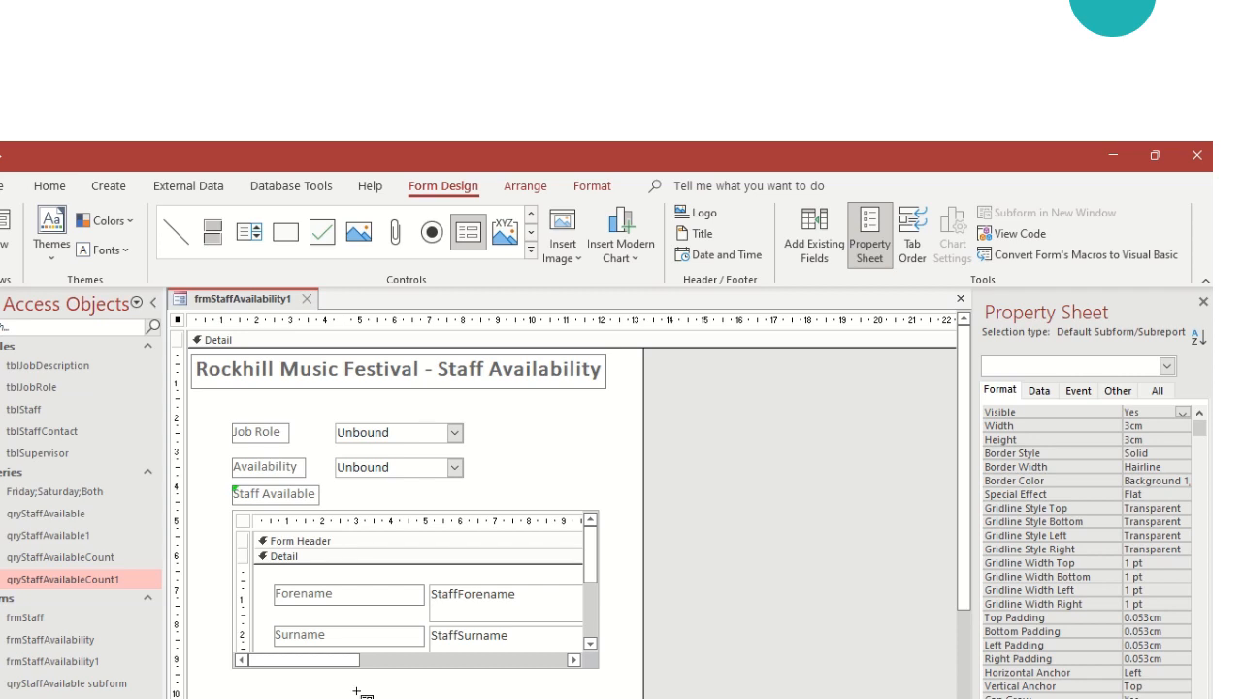
pyautogui.moveTo(366, 697); pyautogui.dragTo(485, 698)
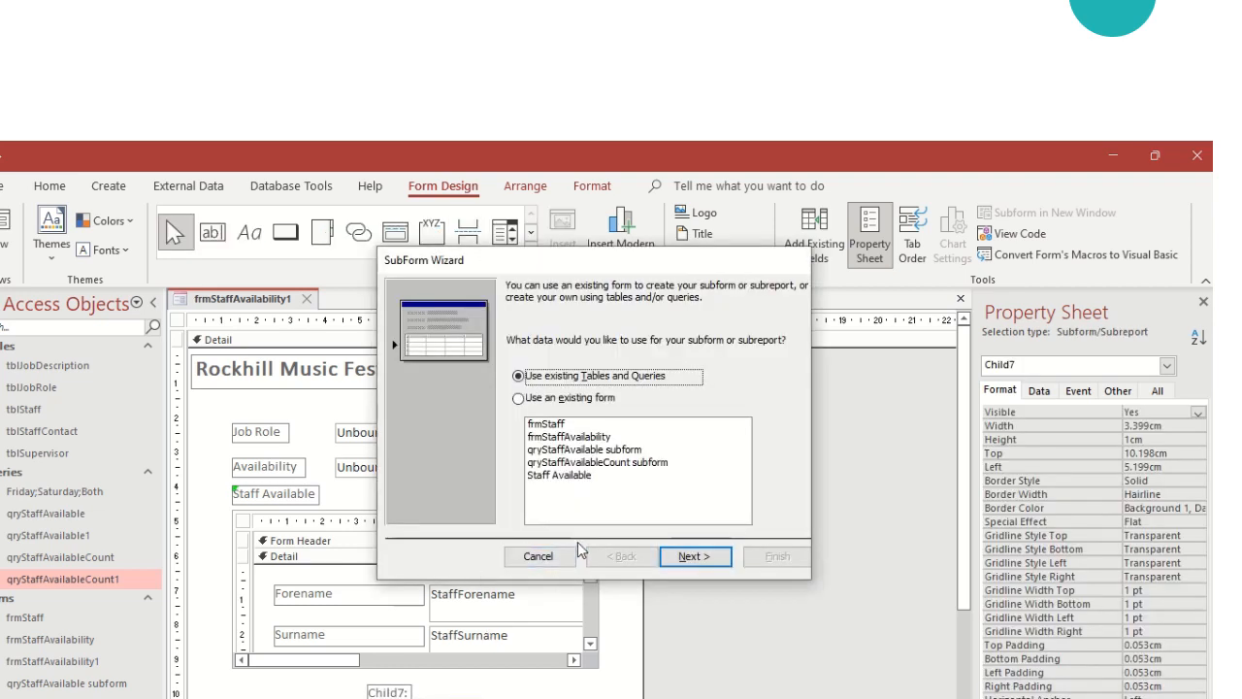
# Base the new subform on the query qryStaffAvailableCount1 and include its CountOfStaffForename field.
pyautogui.click(713, 559)
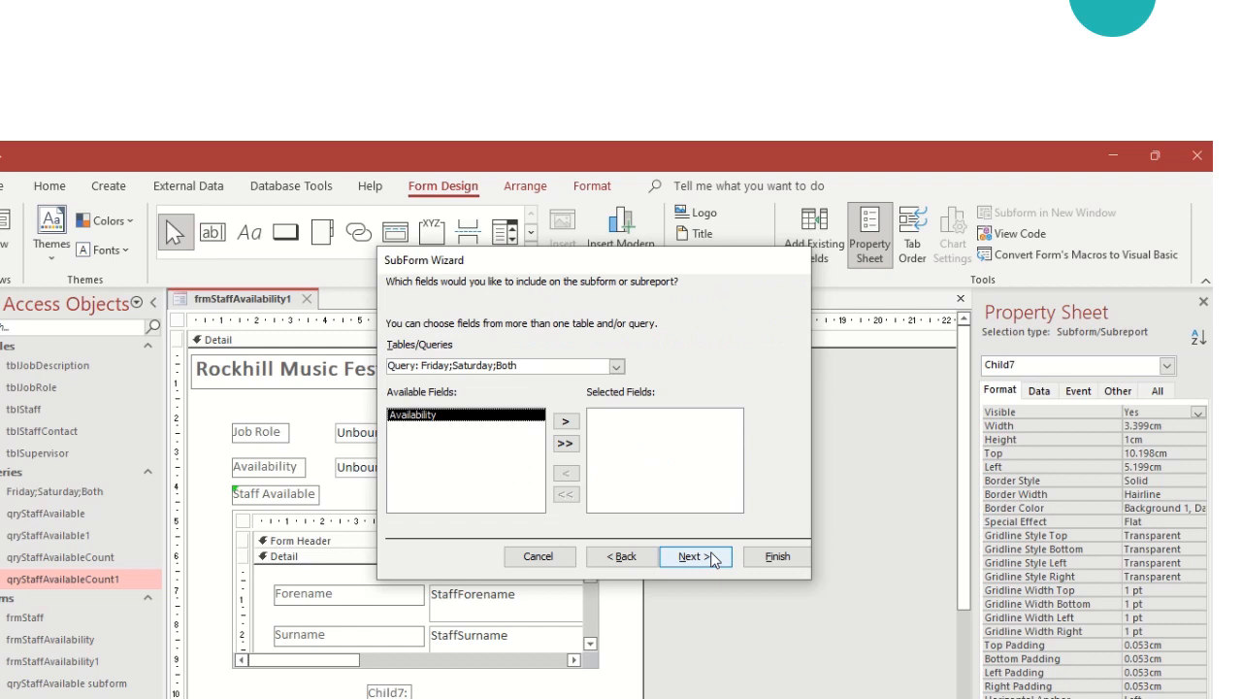
pyautogui.click(616, 366)
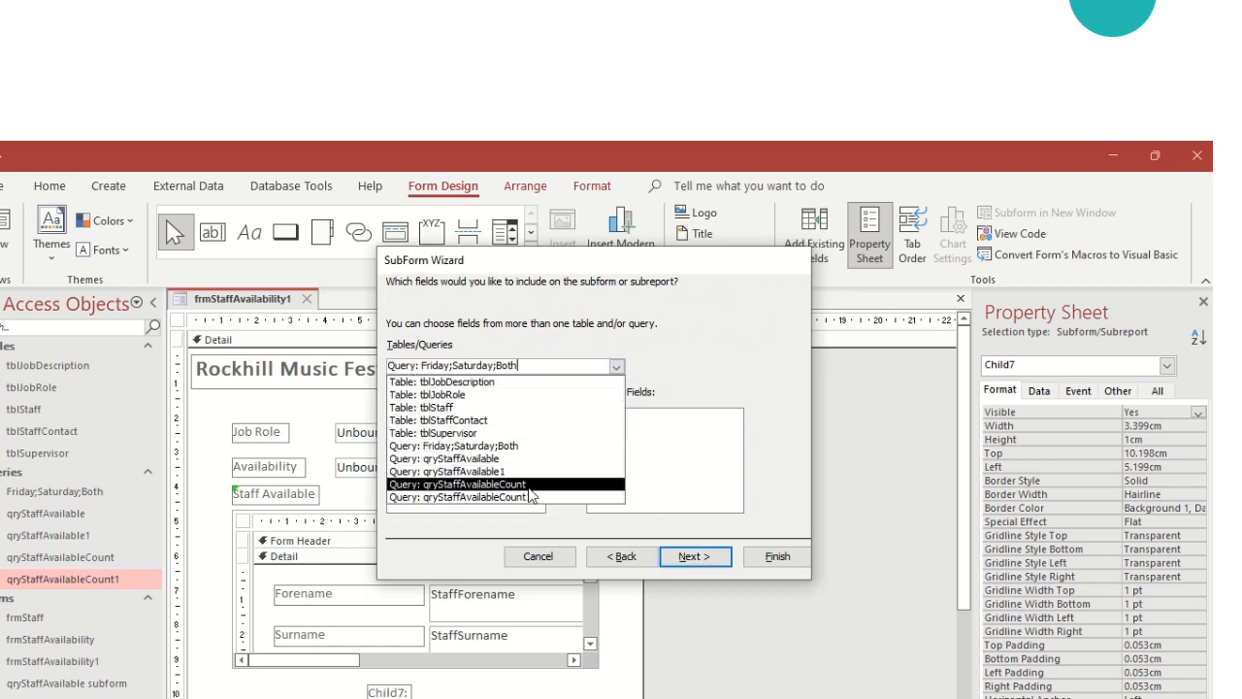
pyautogui.click(531, 497)
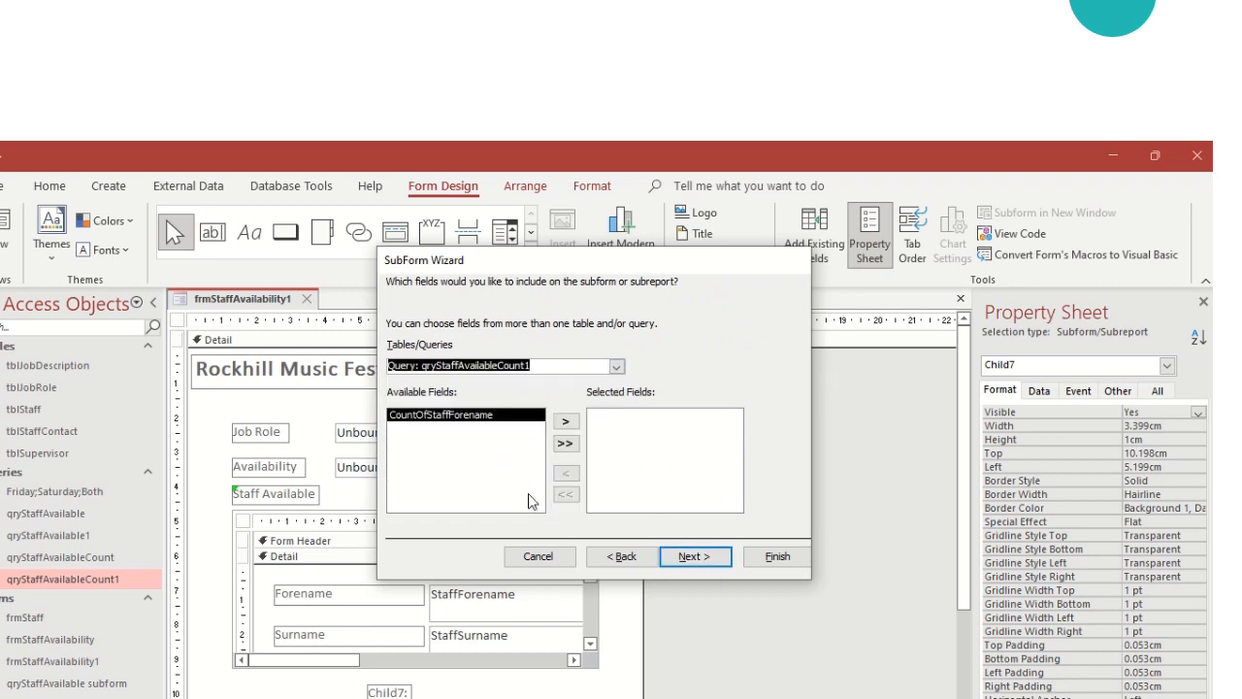
pyautogui.click(567, 423)
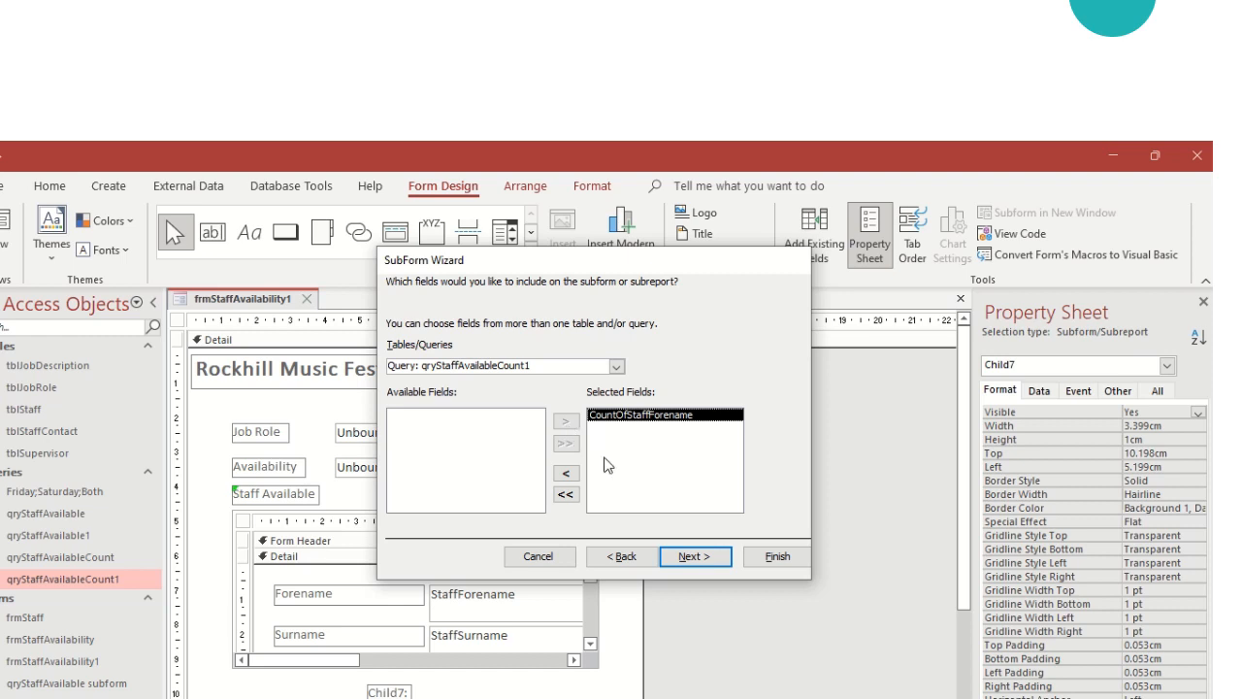
pyautogui.click(695, 556)
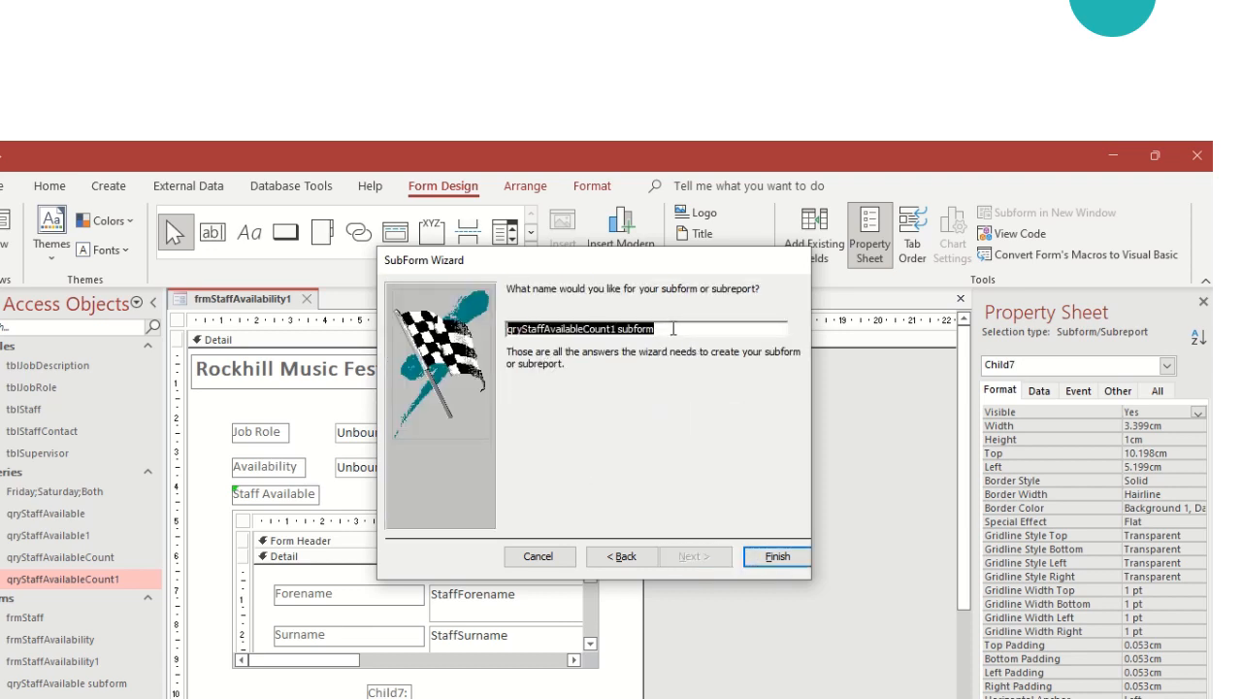
# Name the new subform "Total Number of Staff Available" and finish the wizard.
pyautogui.moveTo(662, 328); pyautogui.dragTo(506, 328)
pyautogui.write('Tota')
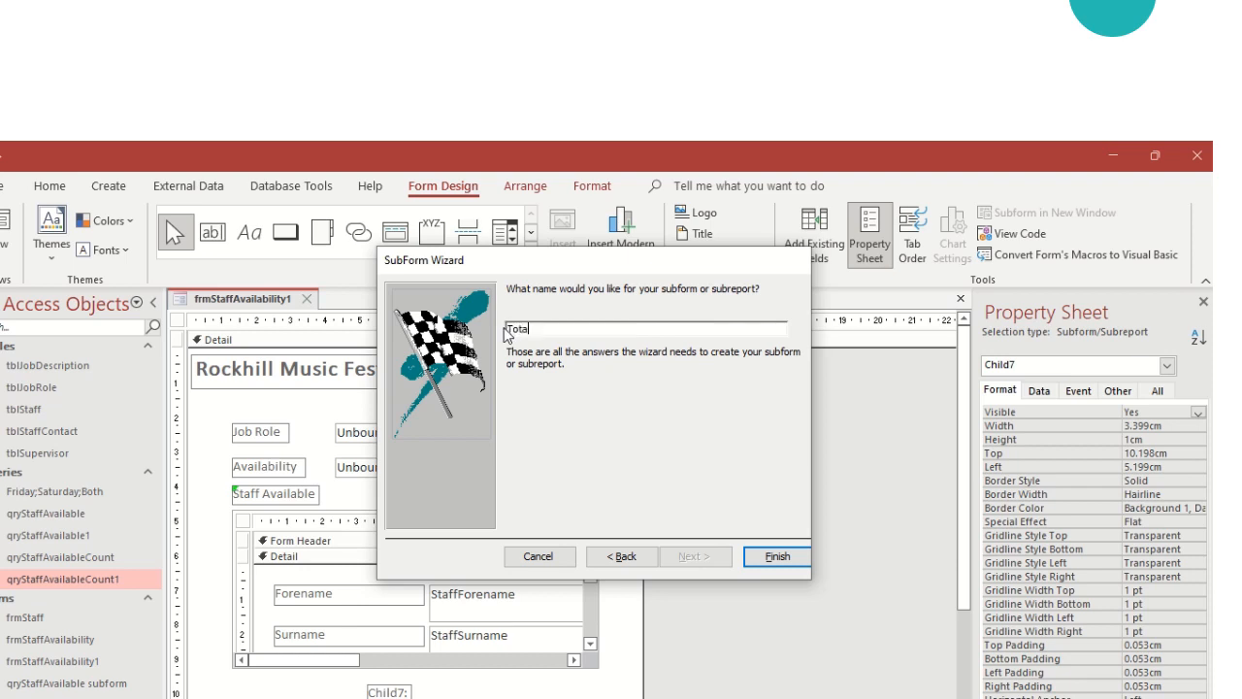
pyautogui.write('l Number of Staff Available')
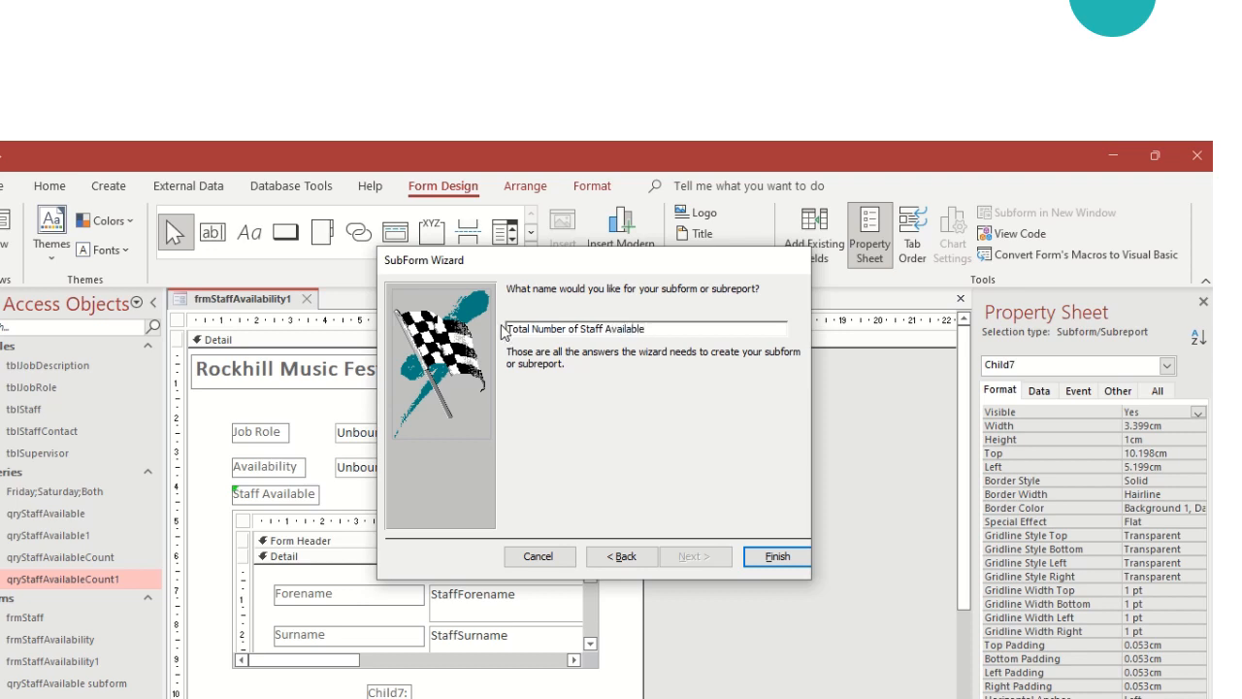
pyautogui.click(775, 557)
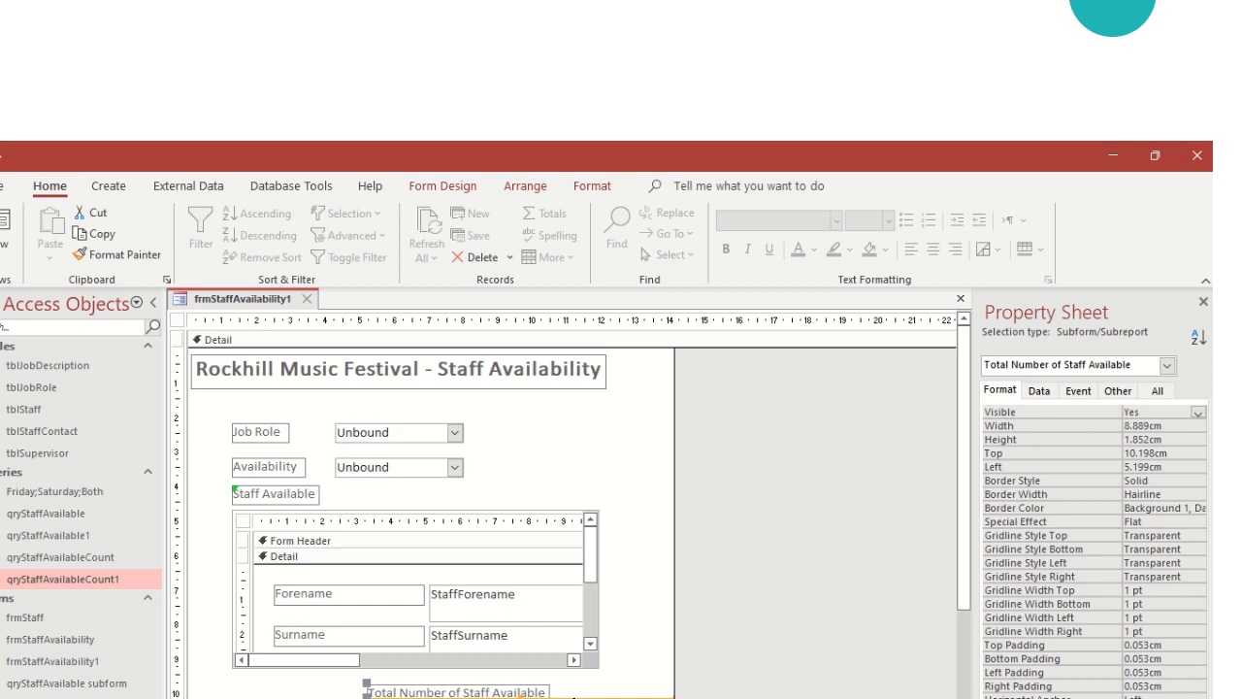
# Check the count subform in Form View, and return the form to Design View.
pyautogui.click(4, 231)
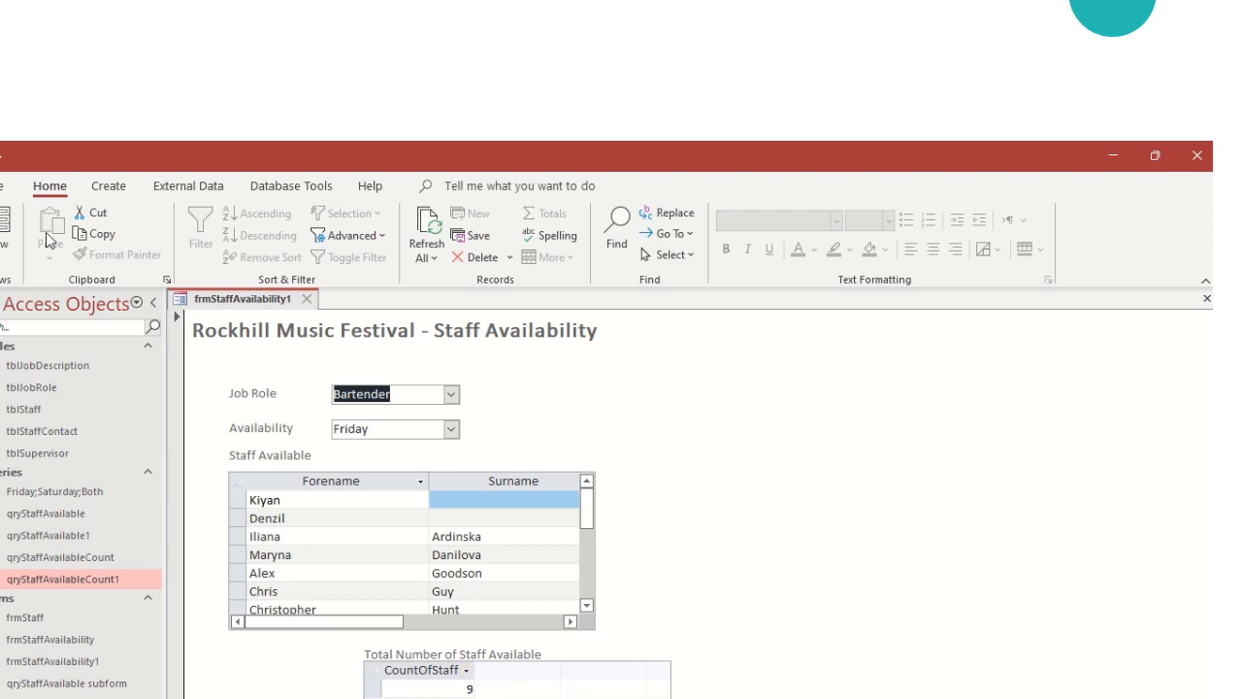
pyautogui.click(5, 264)
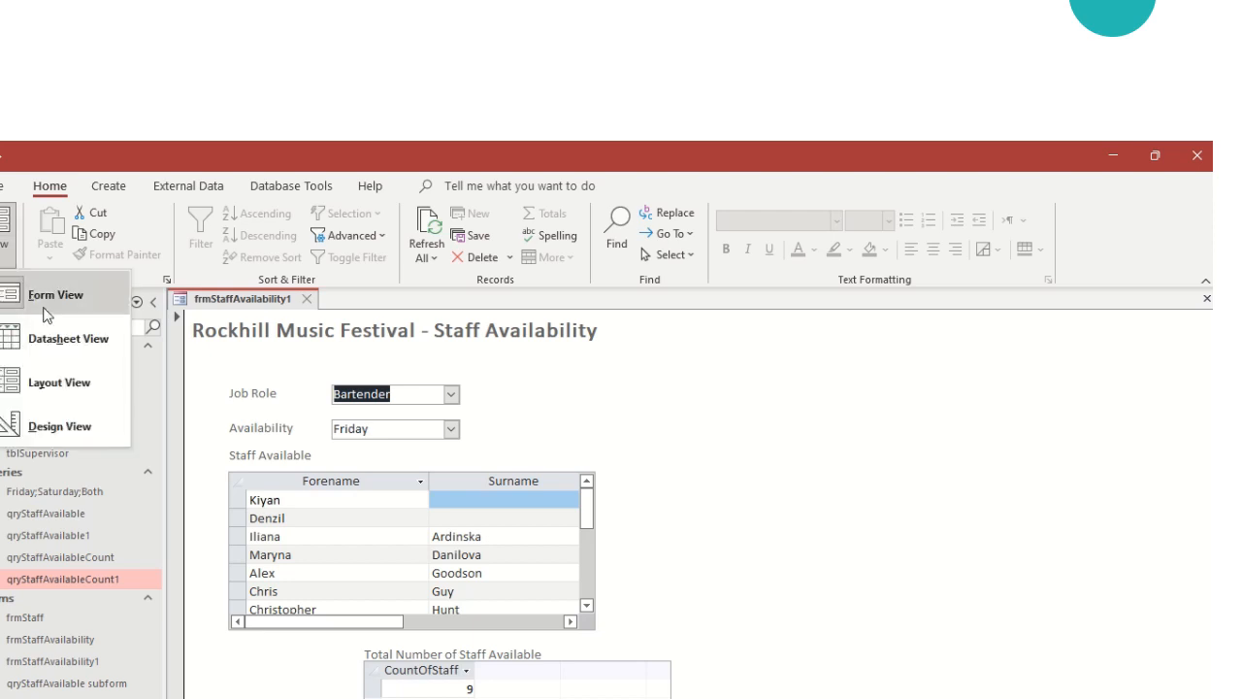
pyautogui.click(44, 424)
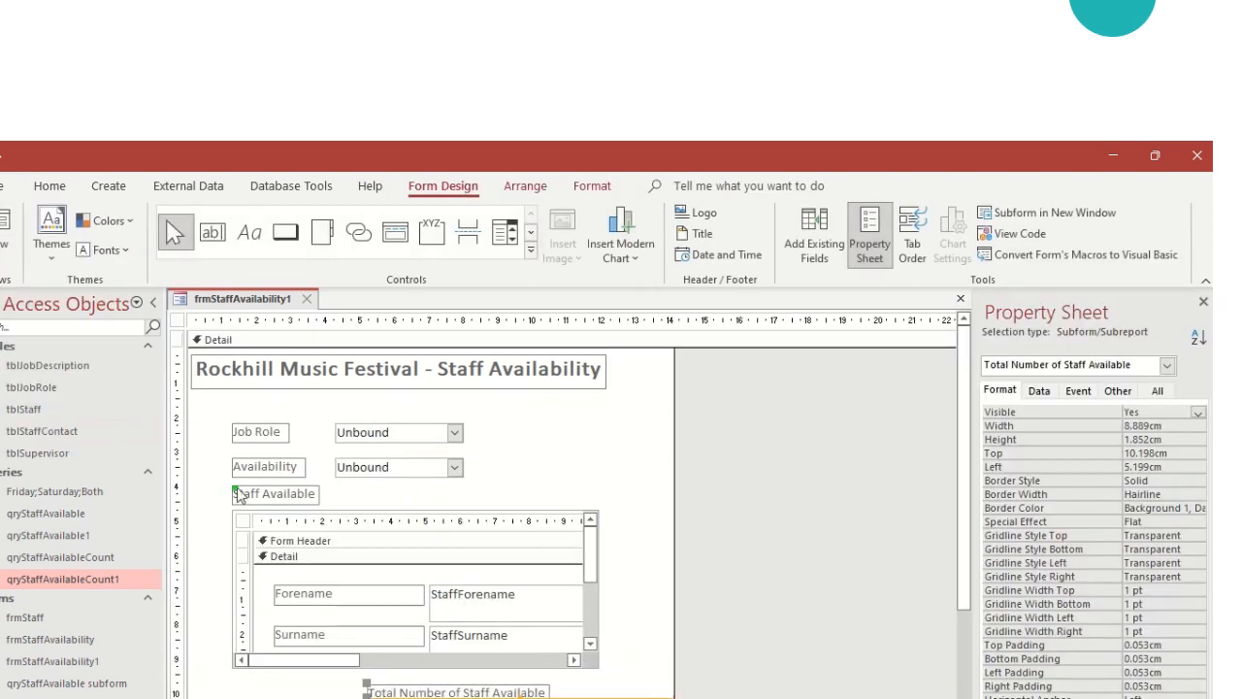
# Detach the Total Number of Staff Available label from its subform by cutting it and pasting it back onto the form.
pyautogui.click(459, 692)
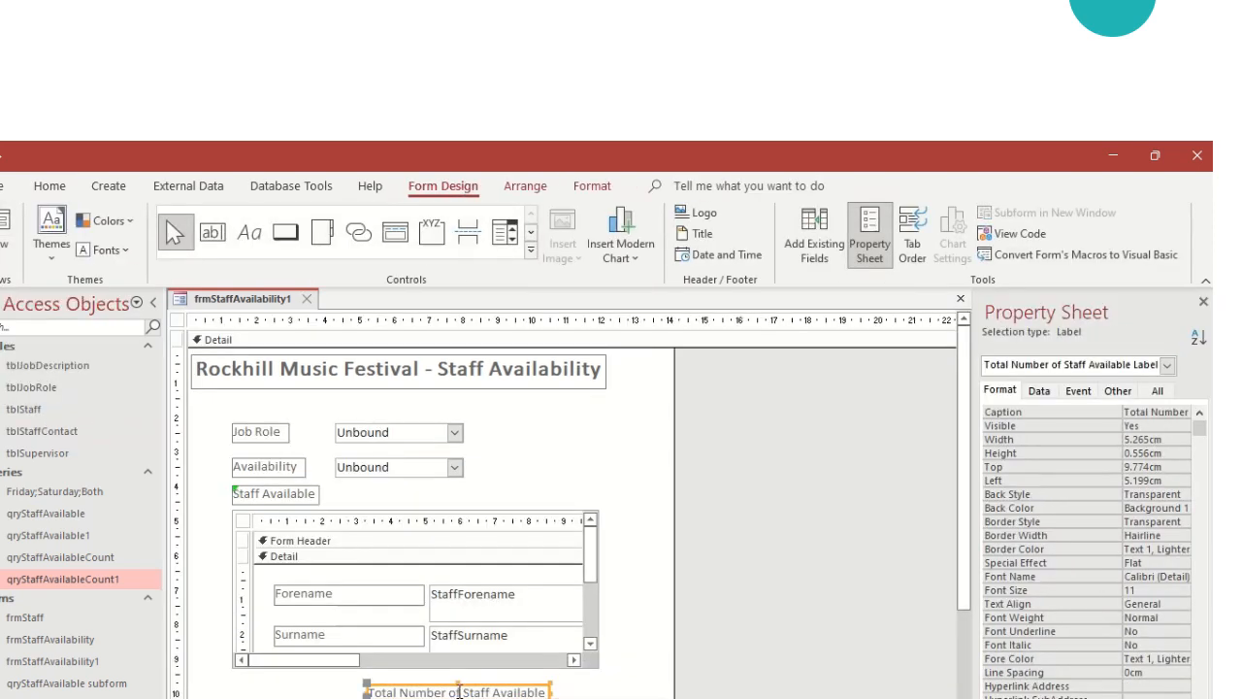
pyautogui.press('Delete')
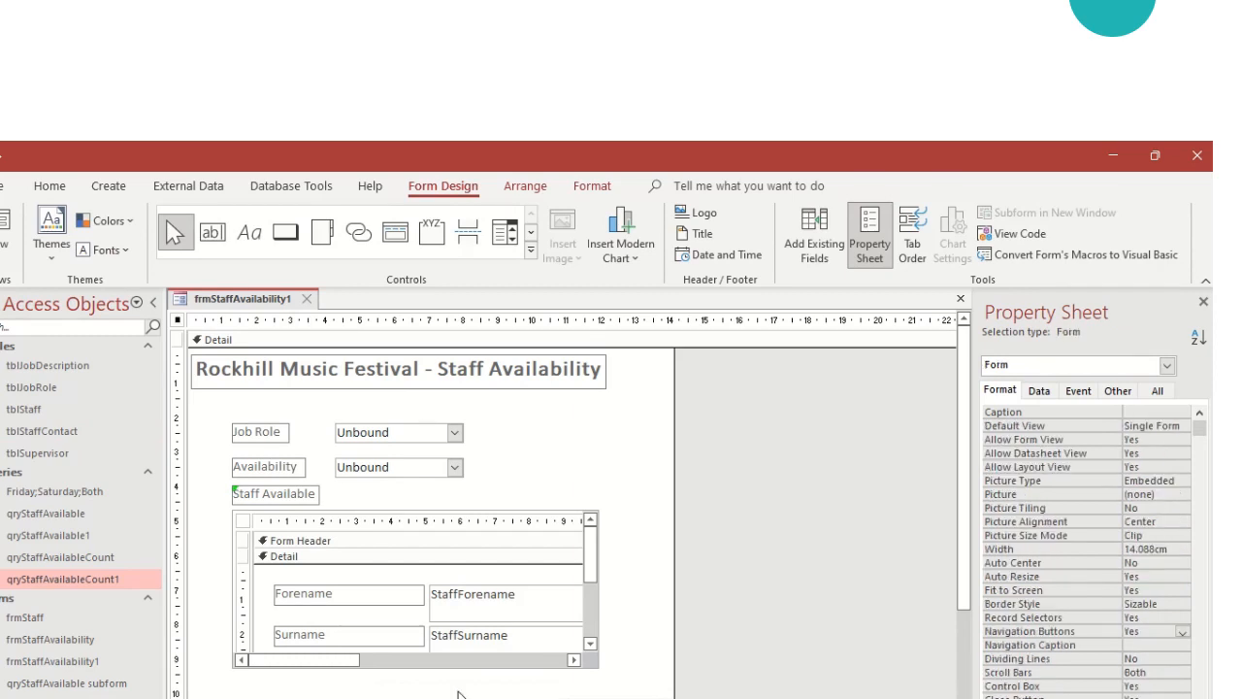
pyautogui.hotkey('ctrl', 'v')
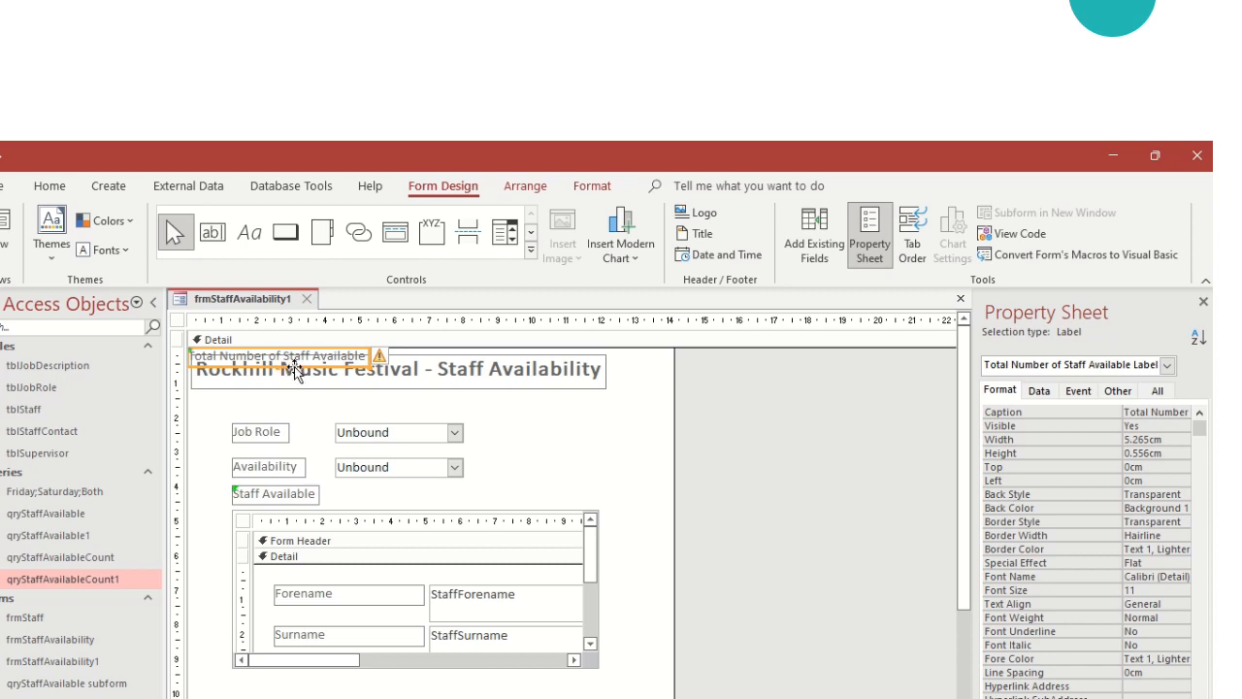
# Move the Total Number of Staff Available label beside the count subform and resize it to about 3.8 cm wide and 1.1 cm high.
pyautogui.moveTo(285, 365); pyautogui.dragTo(340, 698)
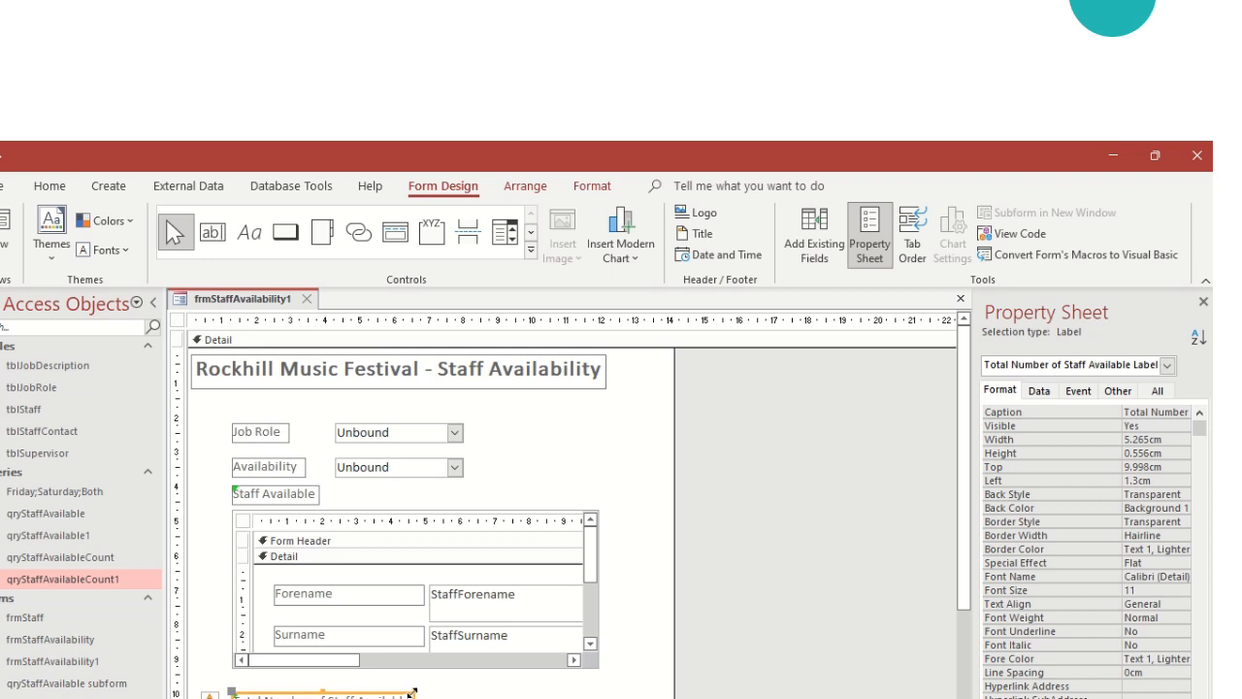
pyautogui.moveTo(416, 698); pyautogui.dragTo(364, 696)
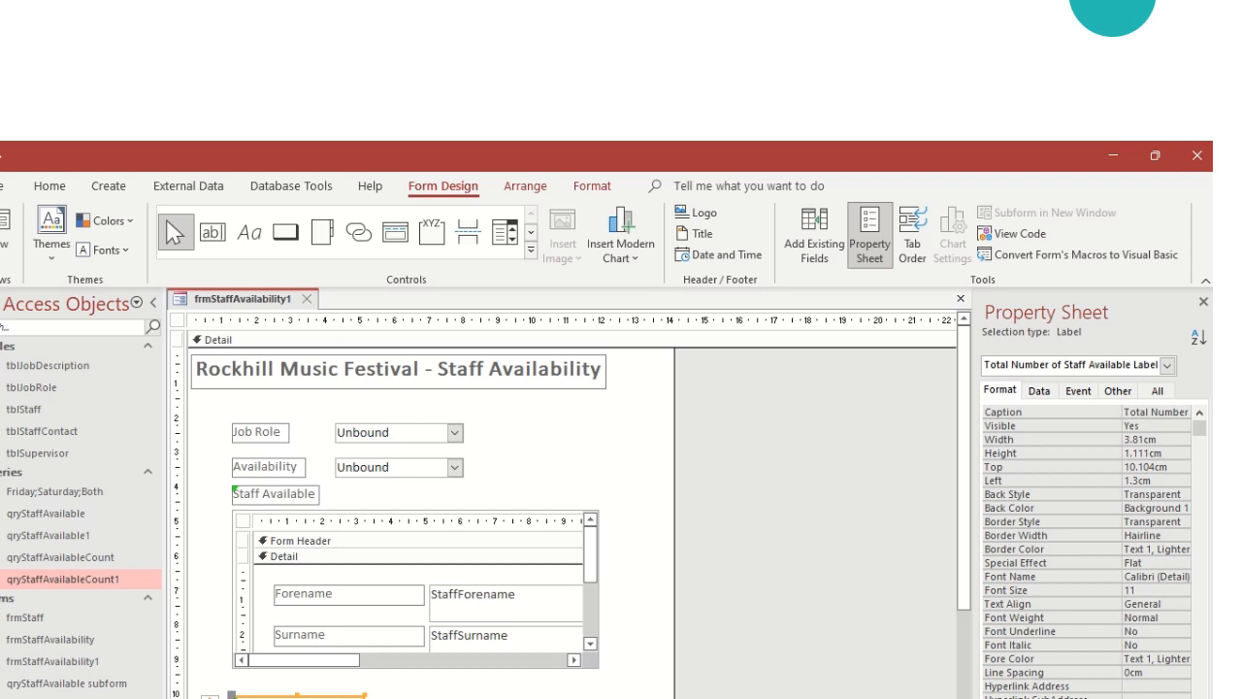
pyautogui.click(408, 697)
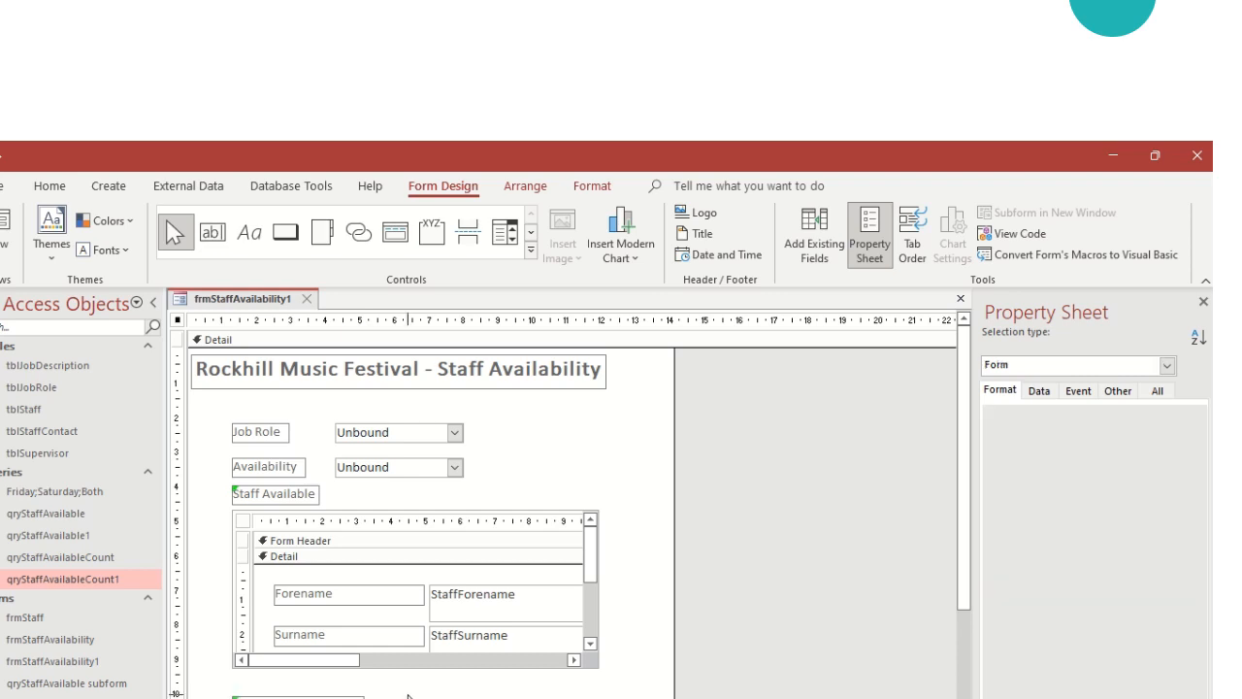
# Align the top edges of the Total Number of Staff Available label and the count subform.
pyautogui.click(320, 697)
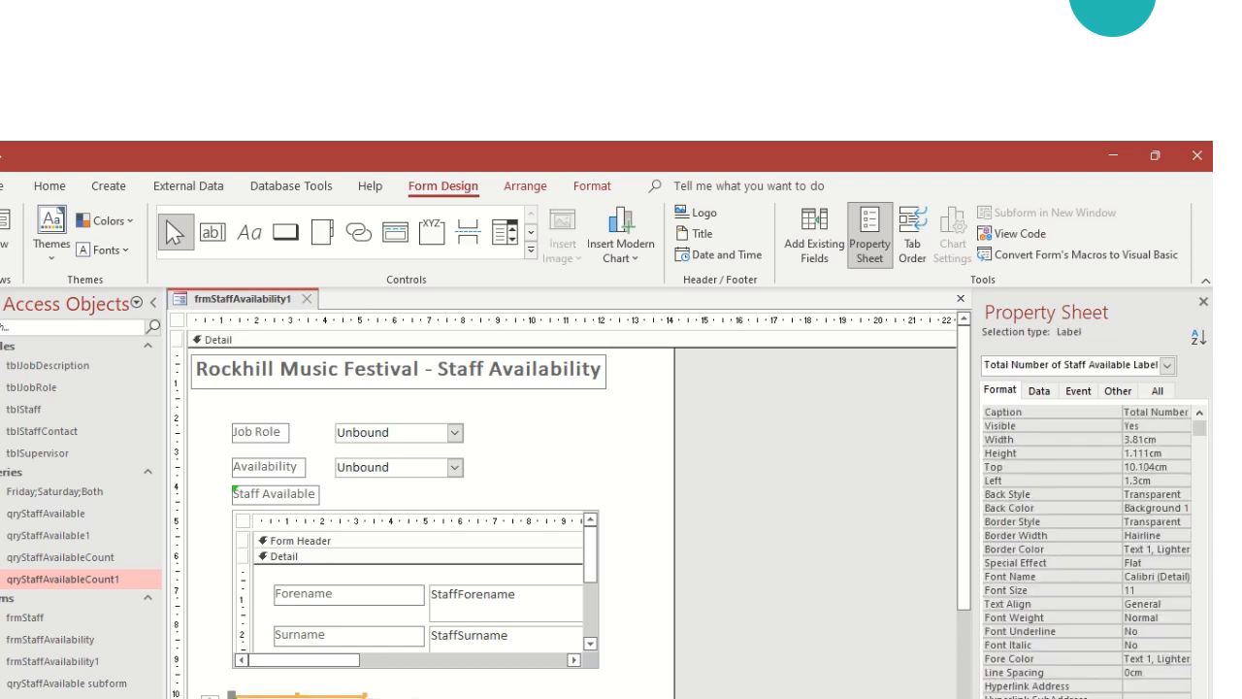
pyautogui.keyDown('shift'); pyautogui.click(582, 697); pyautogui.keyUp('shift')
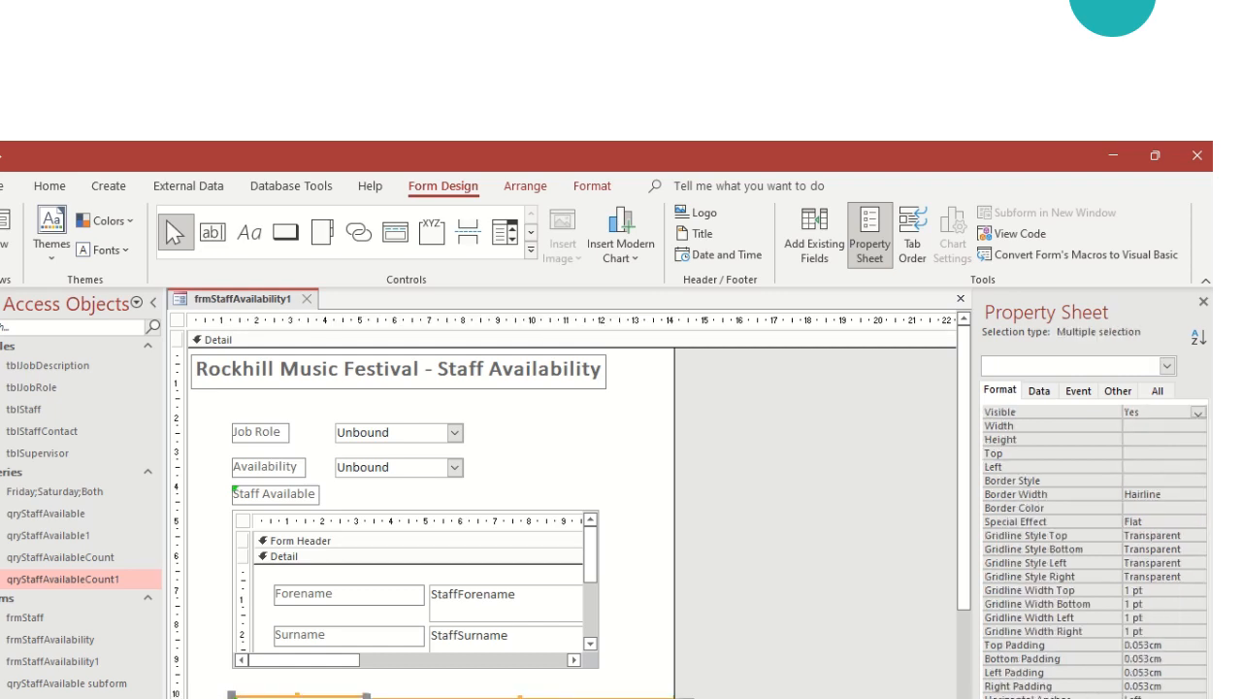
pyautogui.click(528, 186)
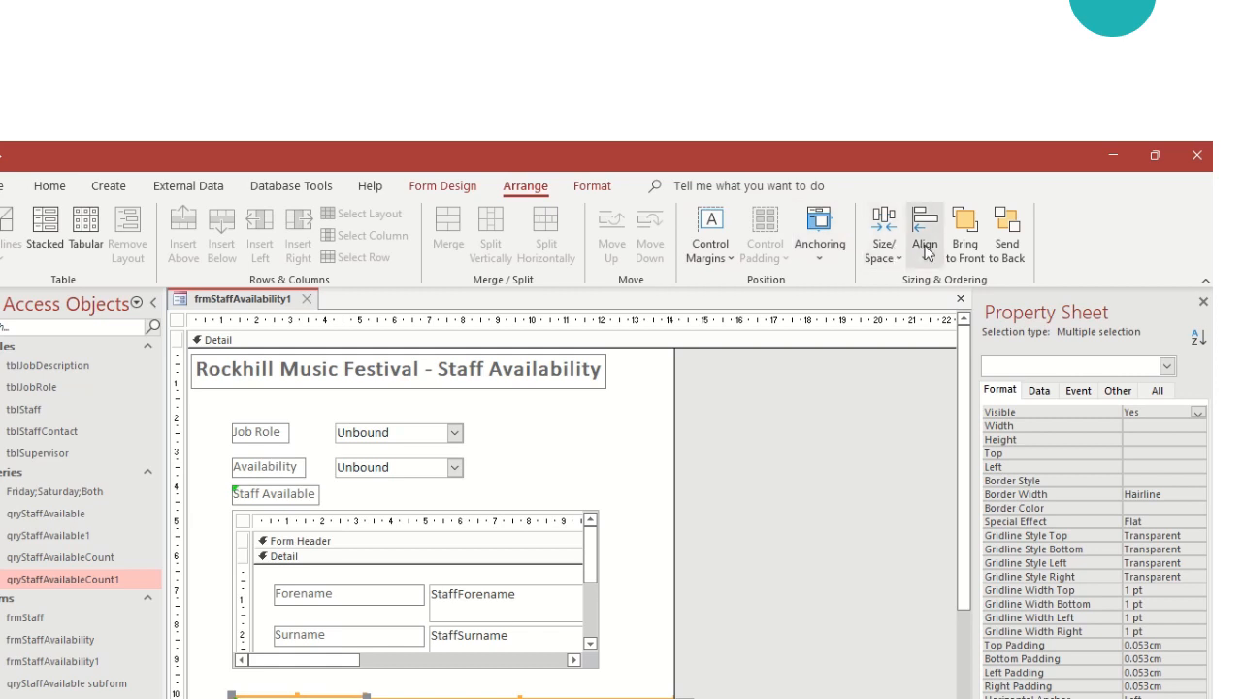
pyautogui.click(924, 247)
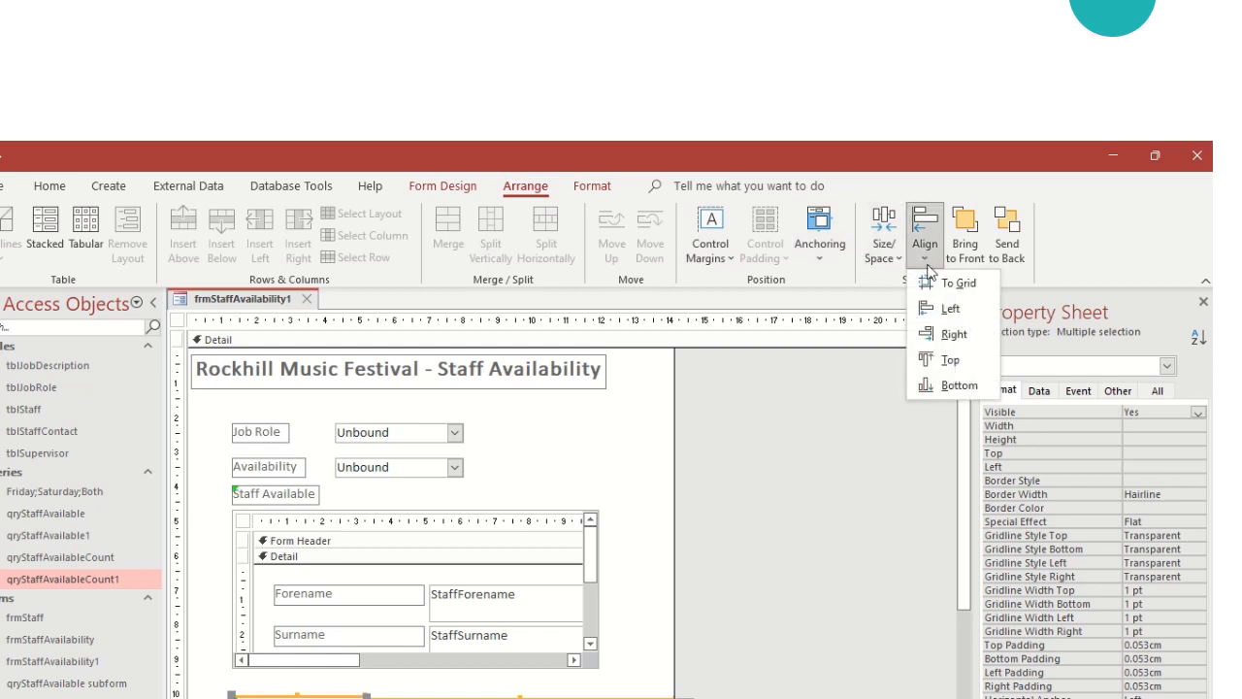
pyautogui.click(932, 359)
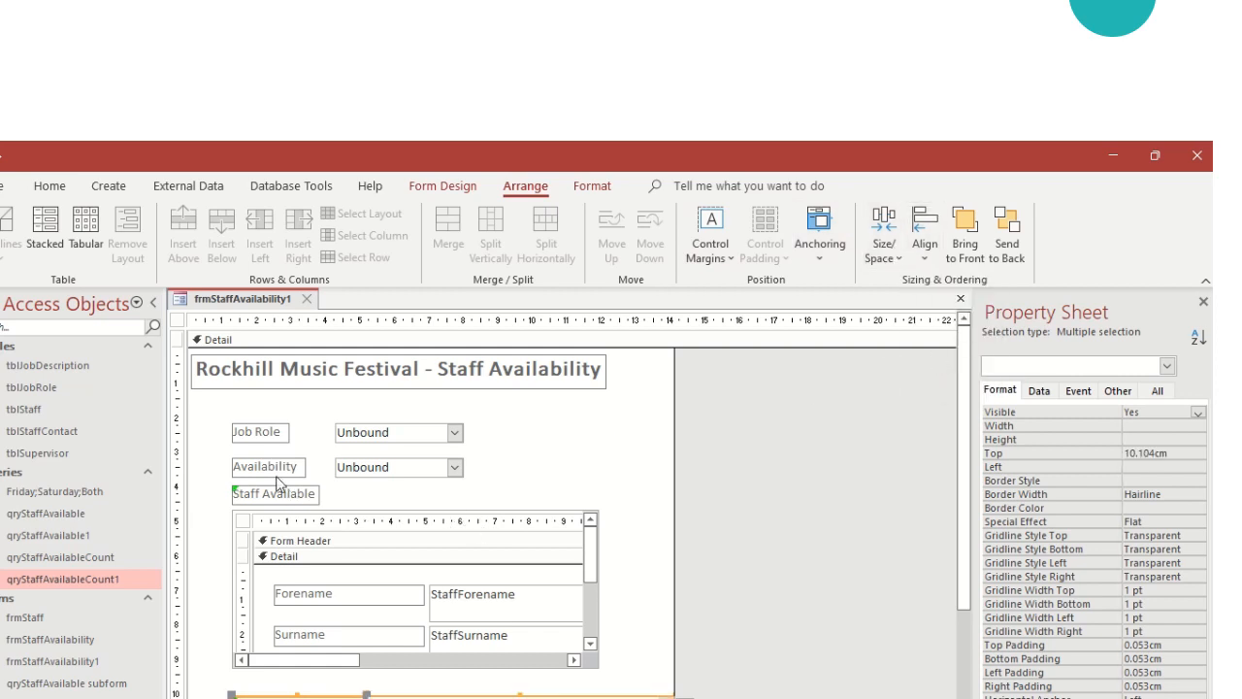
# Align the left edges of the Job Role, Availability, Staff Available and Total Number of Staff Available labels.
pyautogui.click(262, 442)
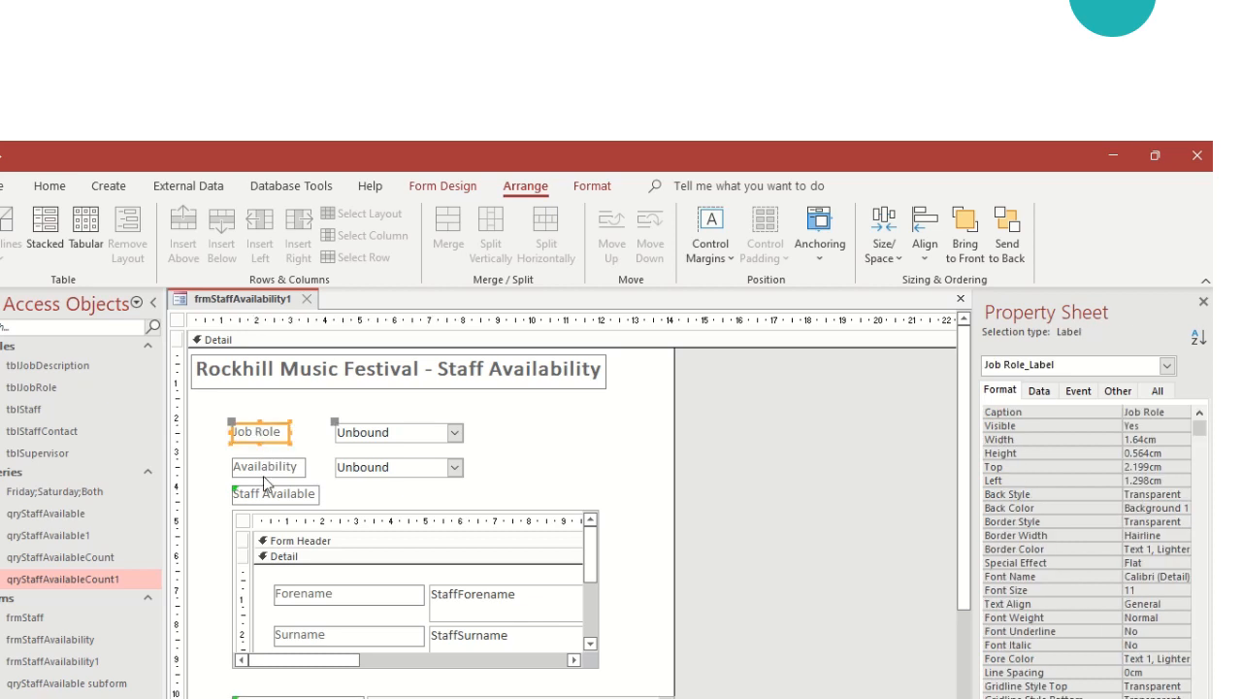
pyautogui.keyDown('shift'); pyautogui.click(268, 471); pyautogui.keyUp('shift')
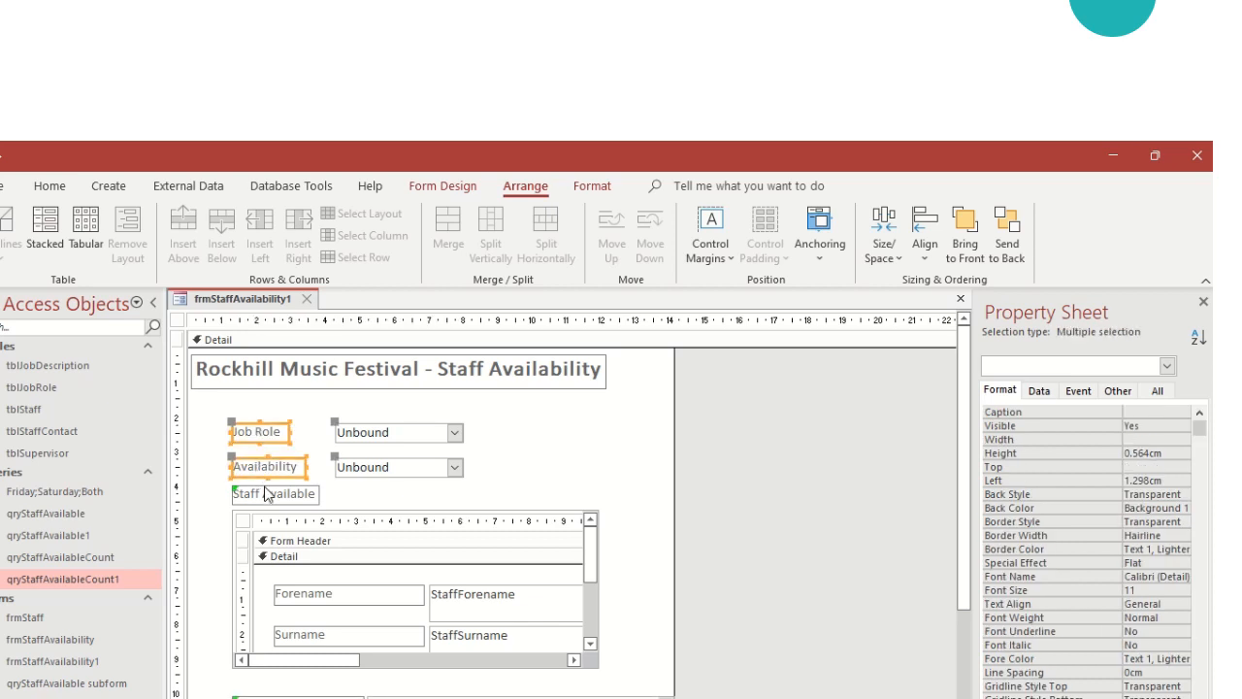
pyautogui.keyDown('shift'); pyautogui.click(268, 492); pyautogui.keyUp('shift')
pyautogui.keyDown('shift'); pyautogui.click(291, 694); pyautogui.keyUp('shift')
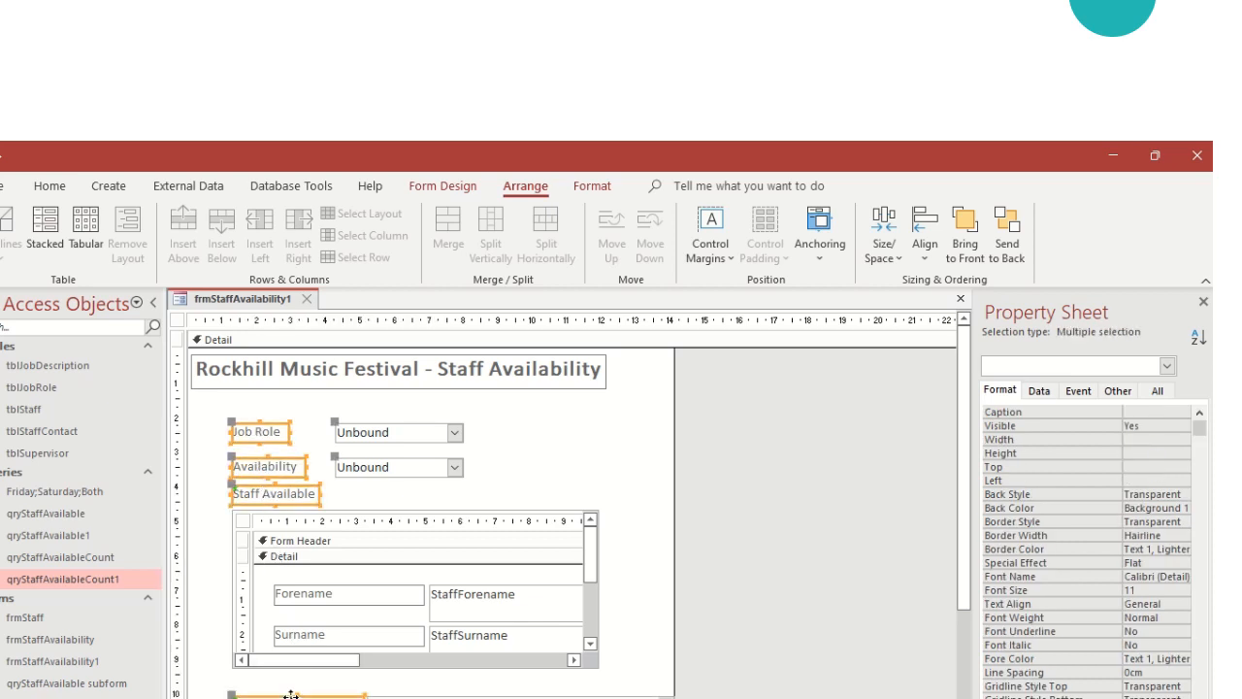
pyautogui.click(922, 254)
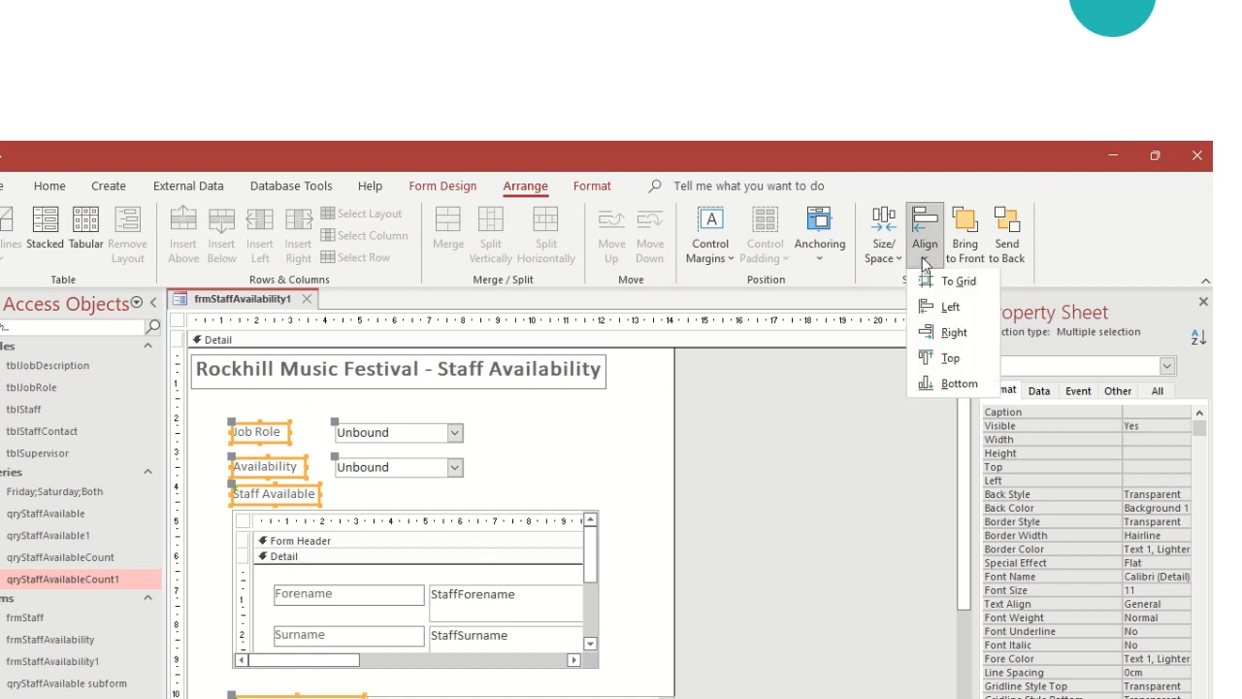
pyautogui.click(937, 308)
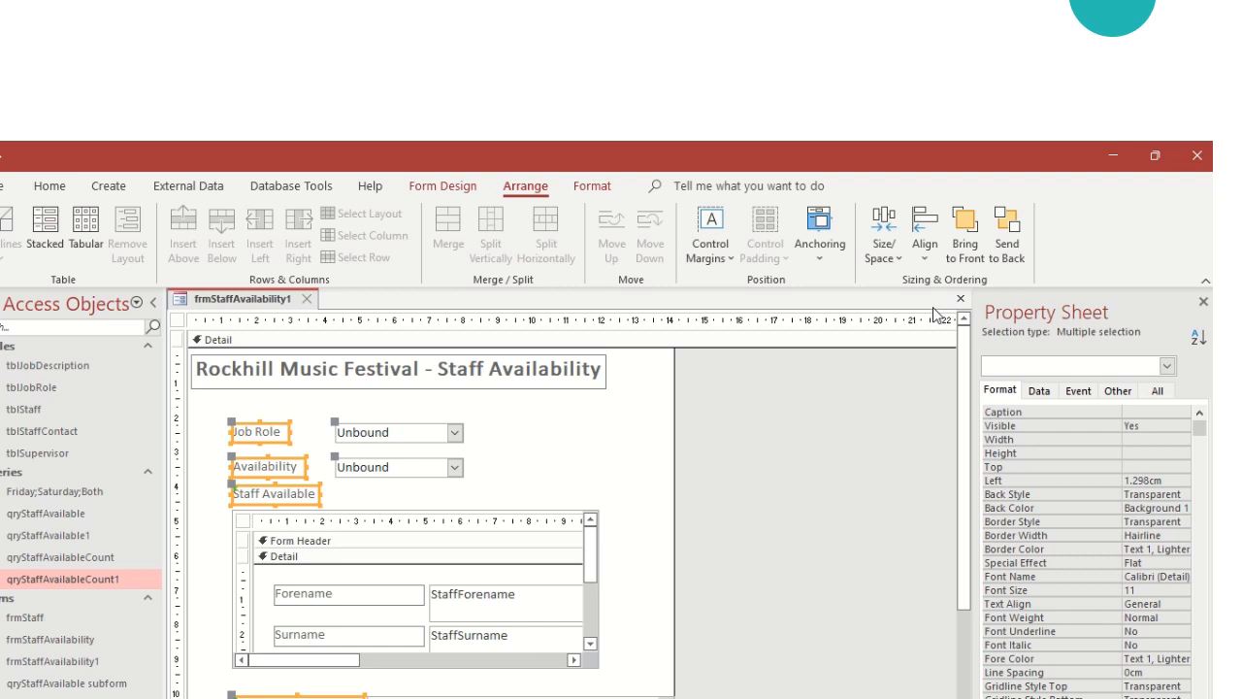
# Open the form properties of the staff count subform and set Allow Datasheet View to No.
pyautogui.click(551, 695)
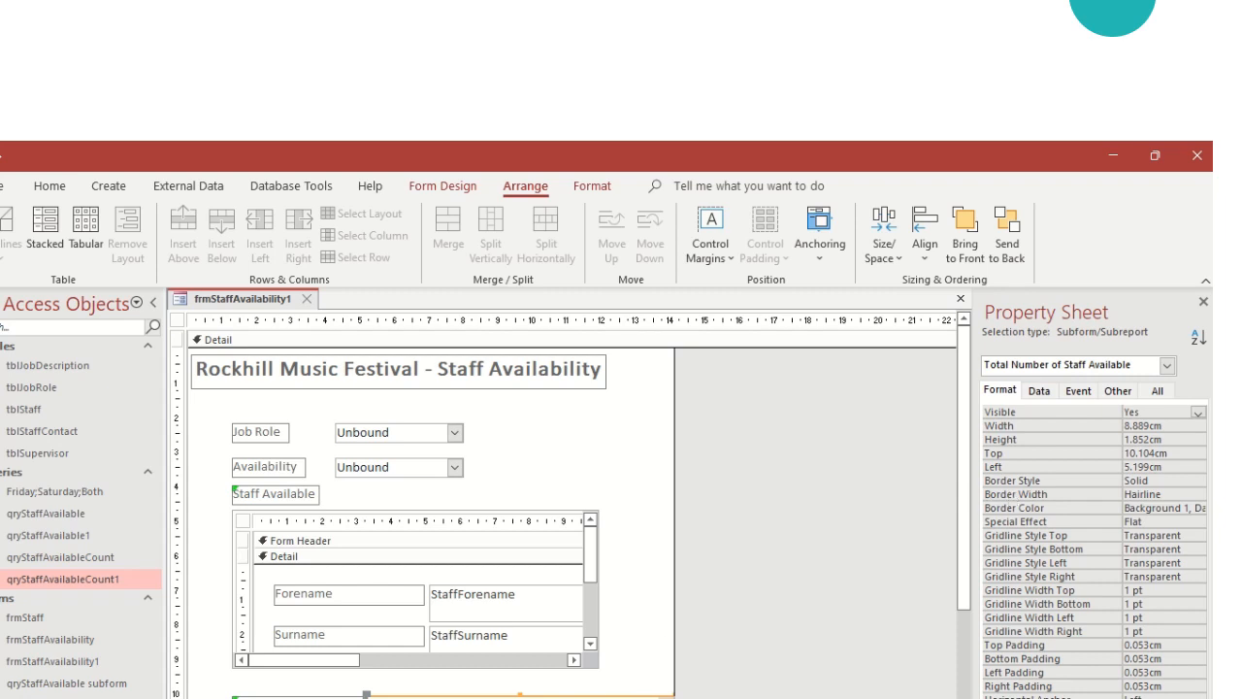
pyautogui.rightClick(557, 535)
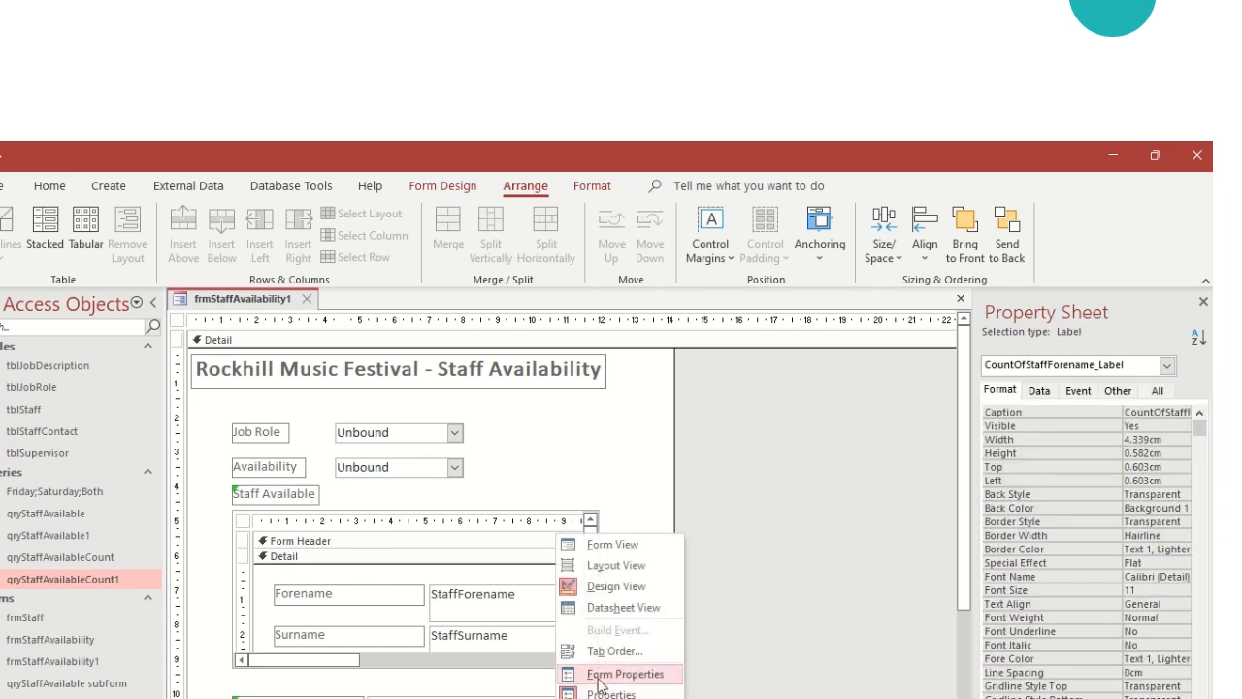
pyautogui.click(460, 696)
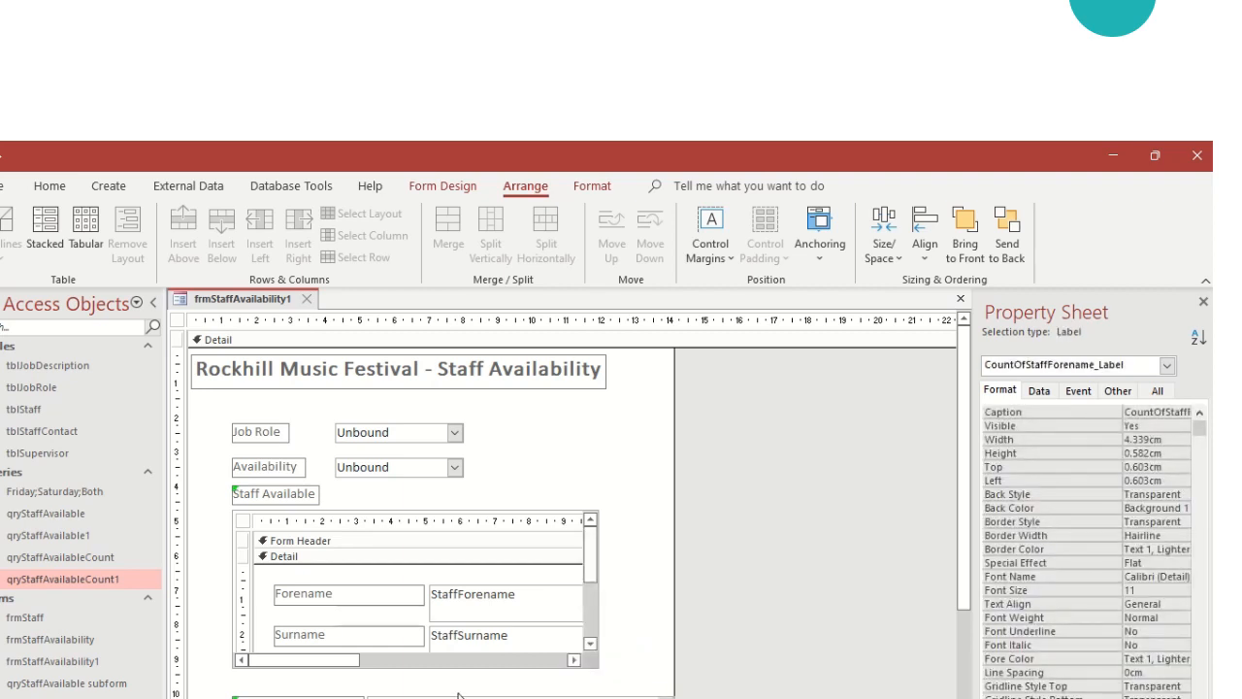
pyautogui.rightClick(496, 540)
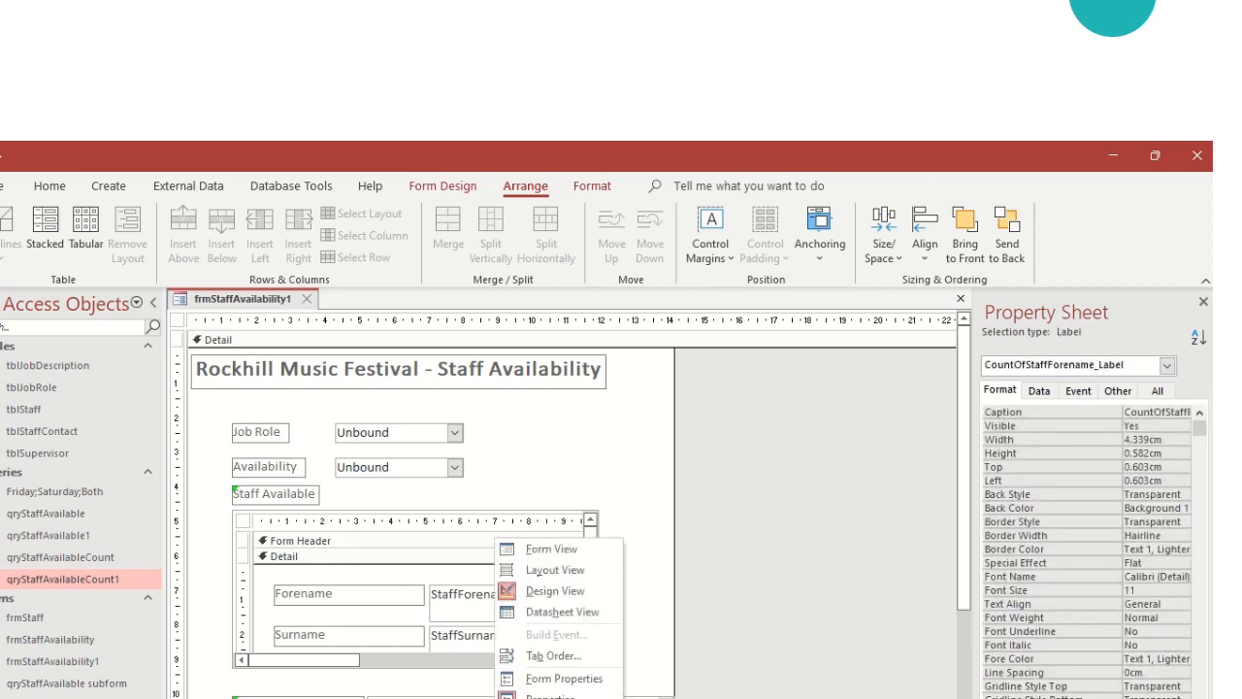
pyautogui.click(562, 679)
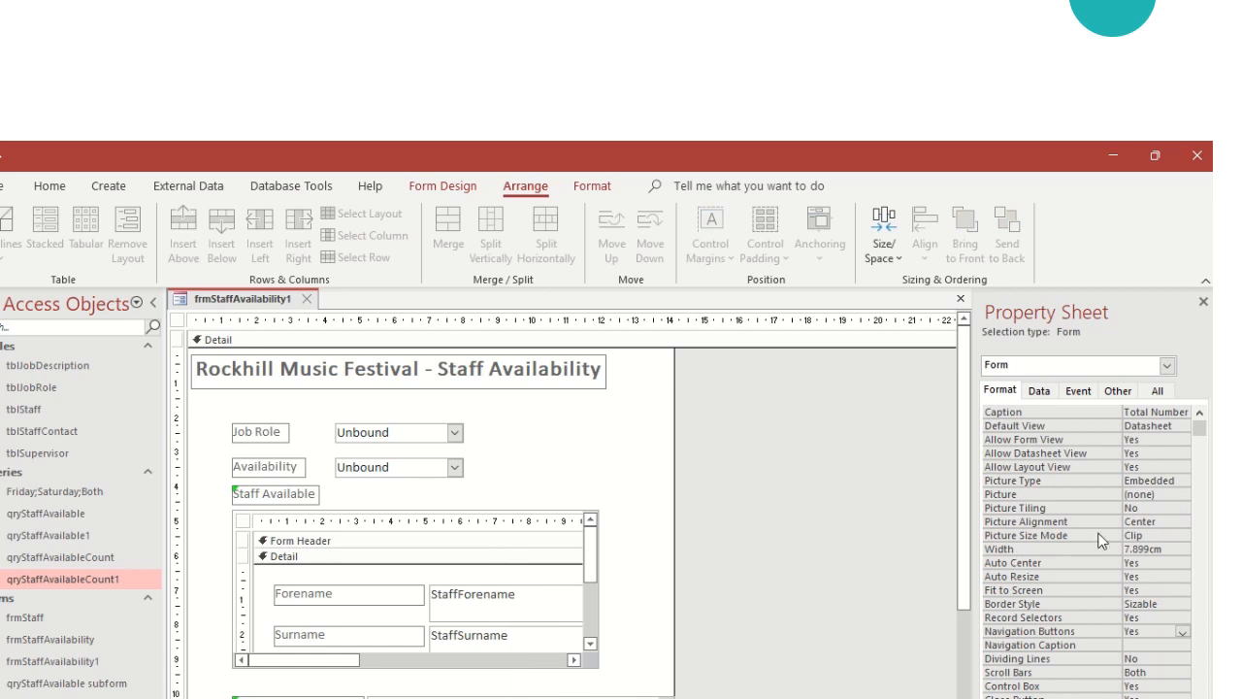
pyautogui.click(1172, 451)
pyautogui.click(1182, 453)
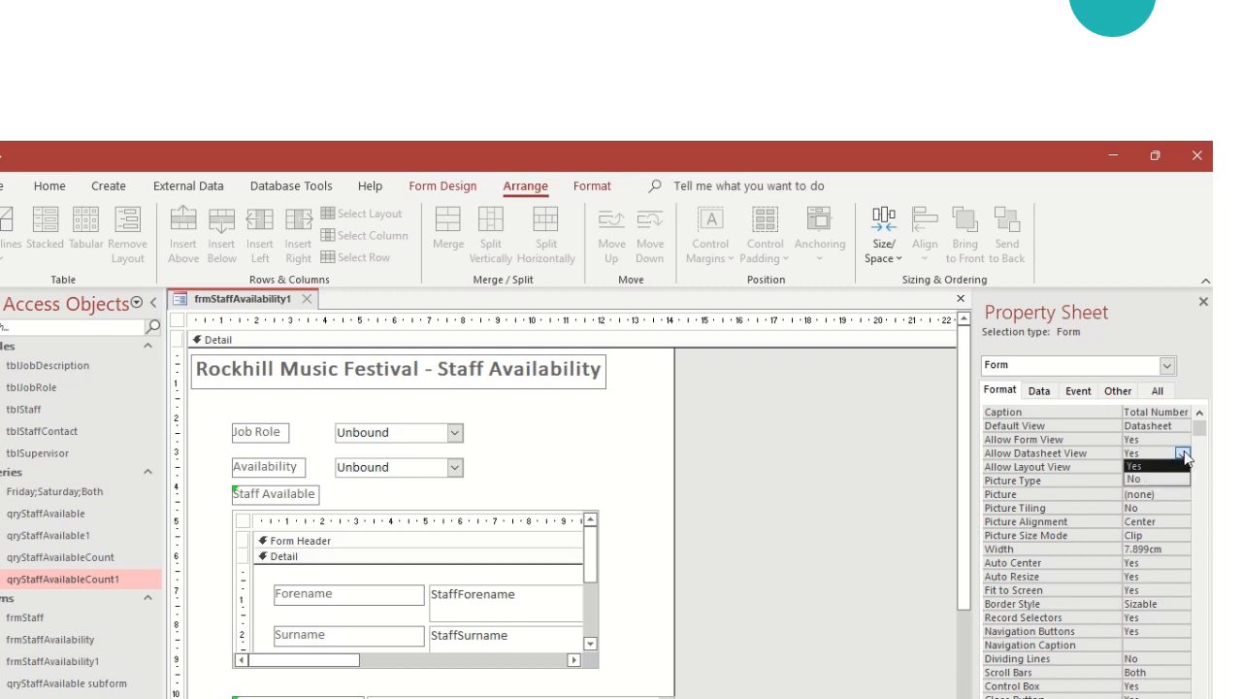
pyautogui.click(1161, 479)
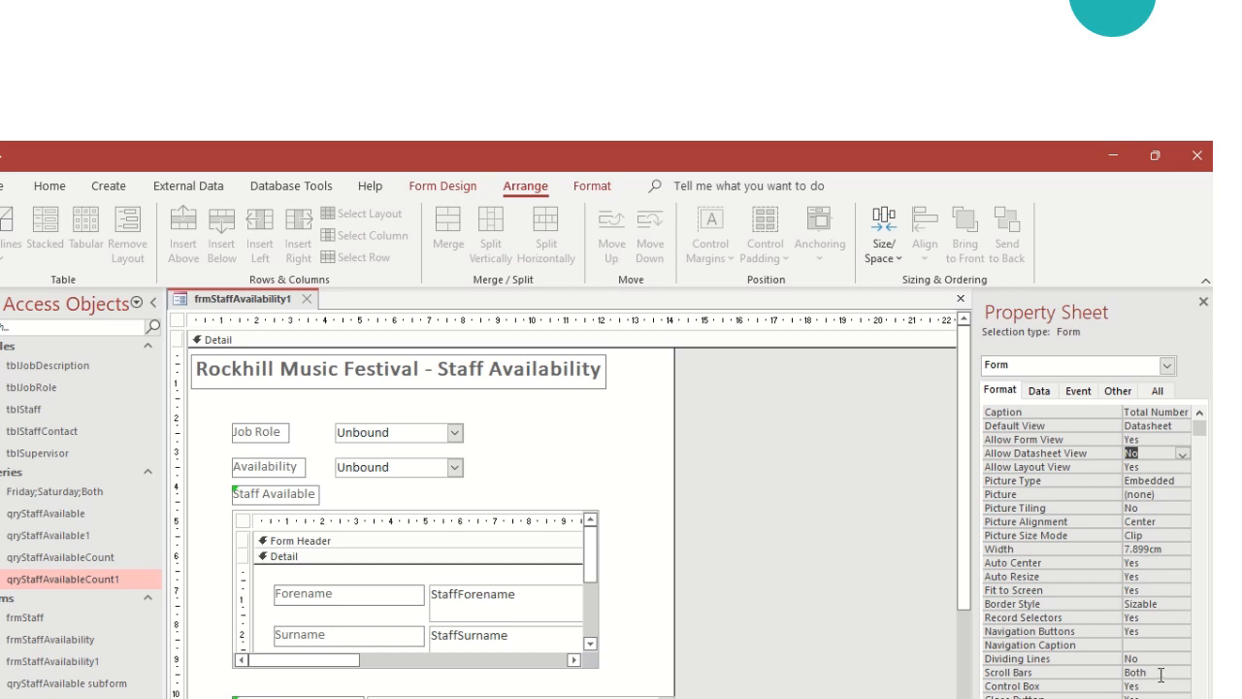
# Set the count subform's Min Max Buttons to None and its Close Button to No.
pyautogui.scroll(-1, 1159, 677)
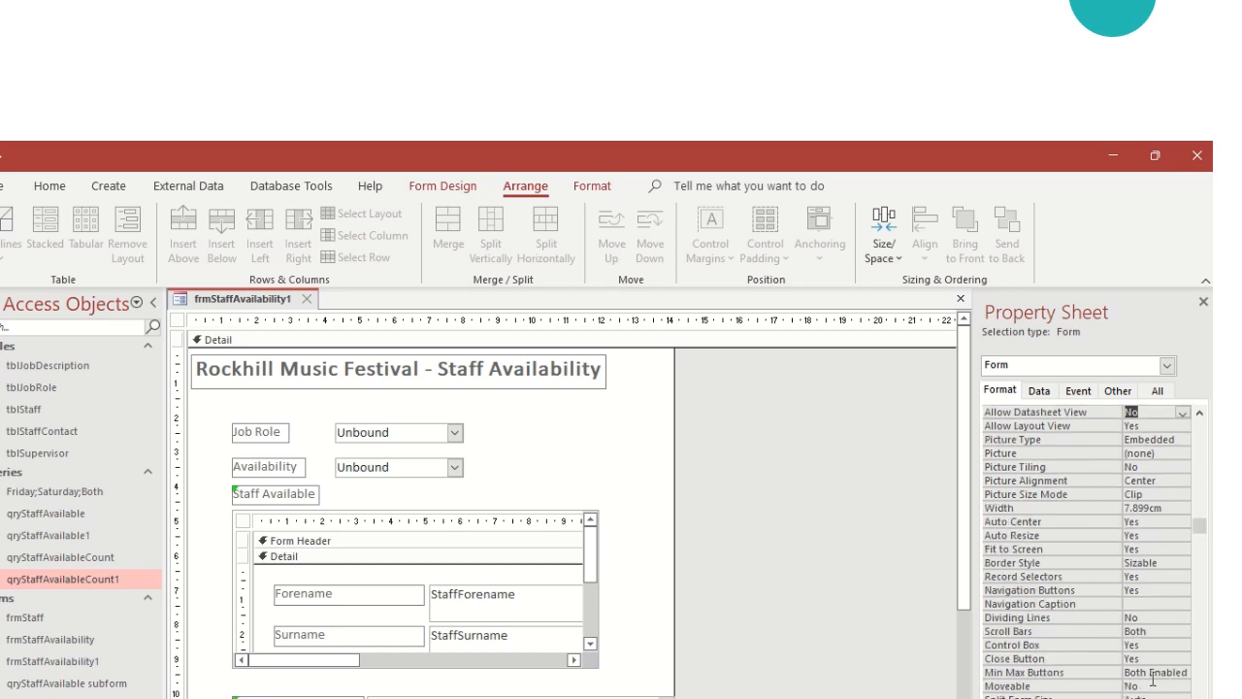
pyautogui.click(1154, 673)
pyautogui.click(1181, 673)
pyautogui.click(1145, 685)
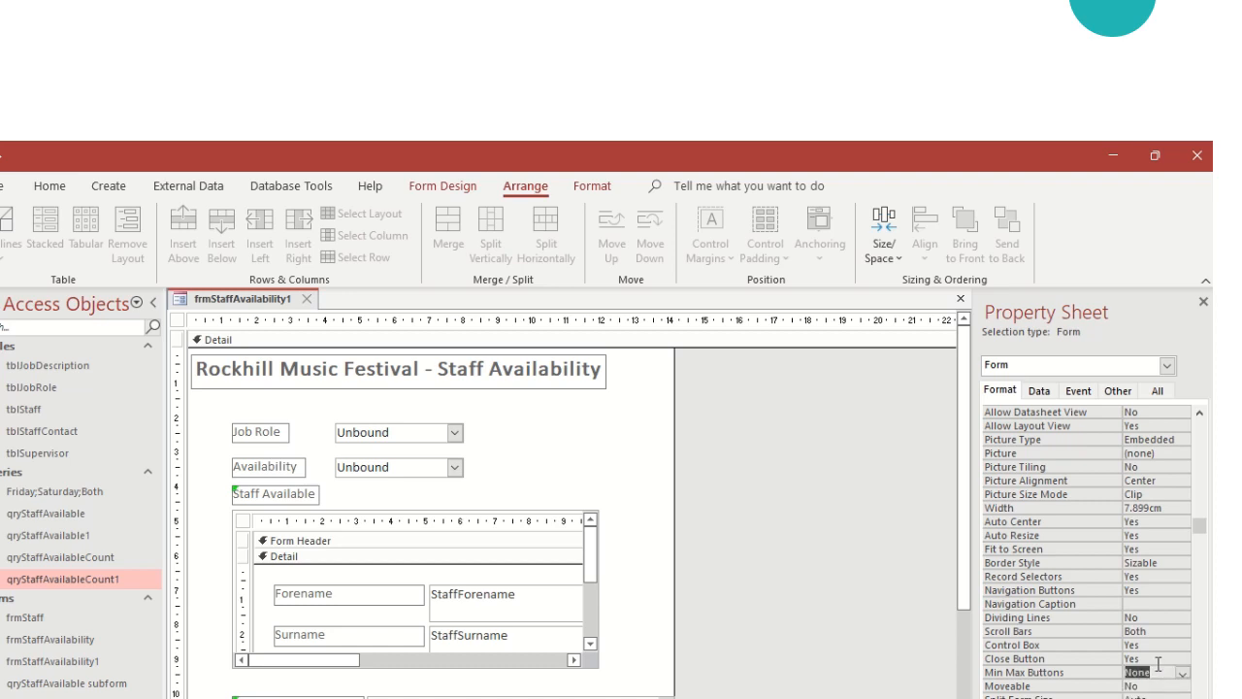
pyautogui.click(1158, 660)
pyautogui.click(1182, 659)
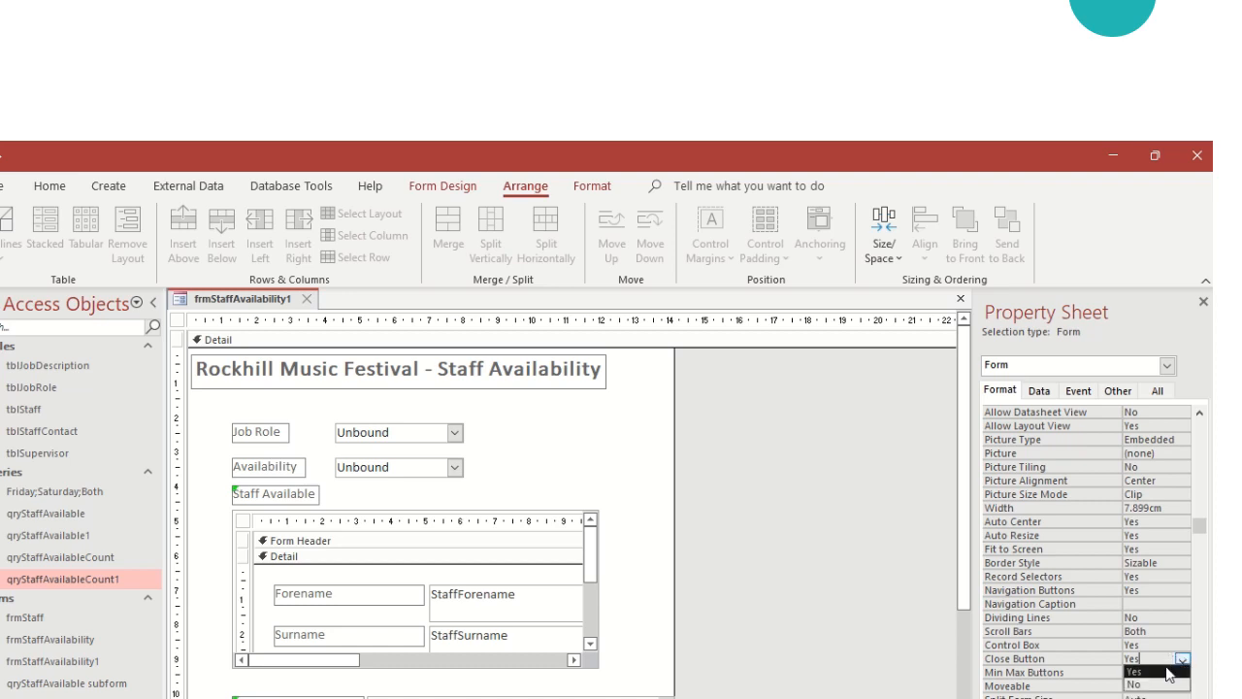
pyautogui.click(1166, 685)
# Set the count subform's Control Box to No and its Scroll Bars to Neither.
pyautogui.click(1182, 645)
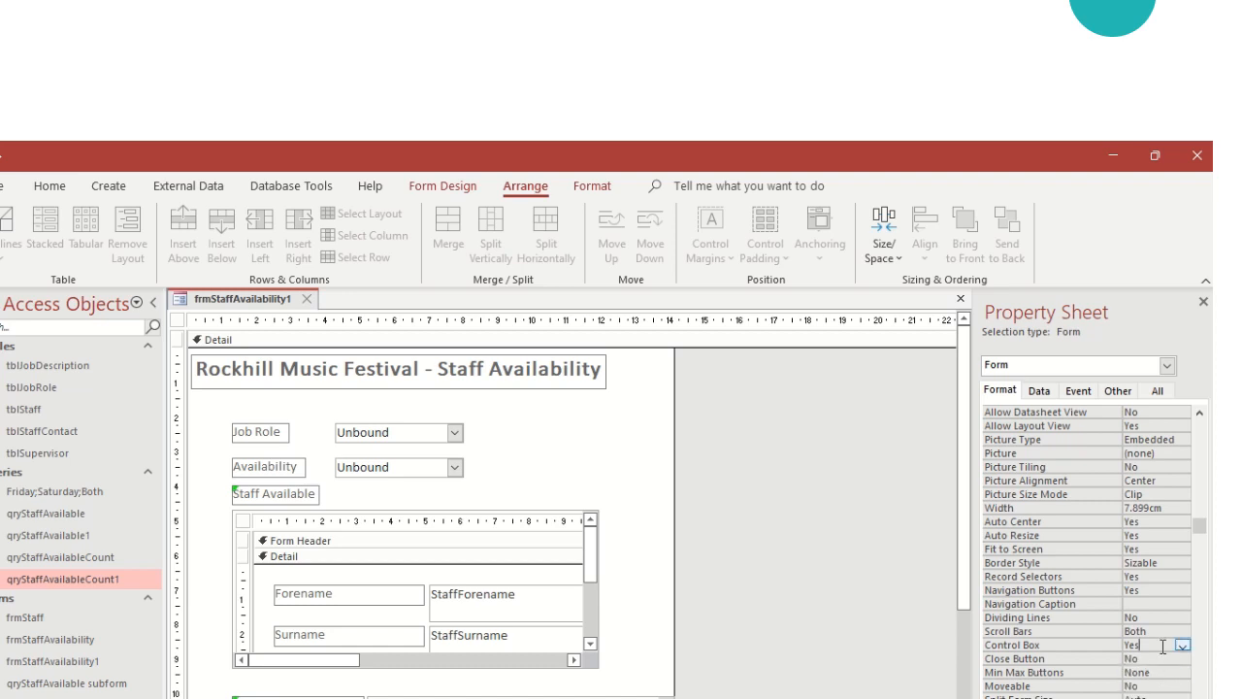
pyautogui.click(1182, 646)
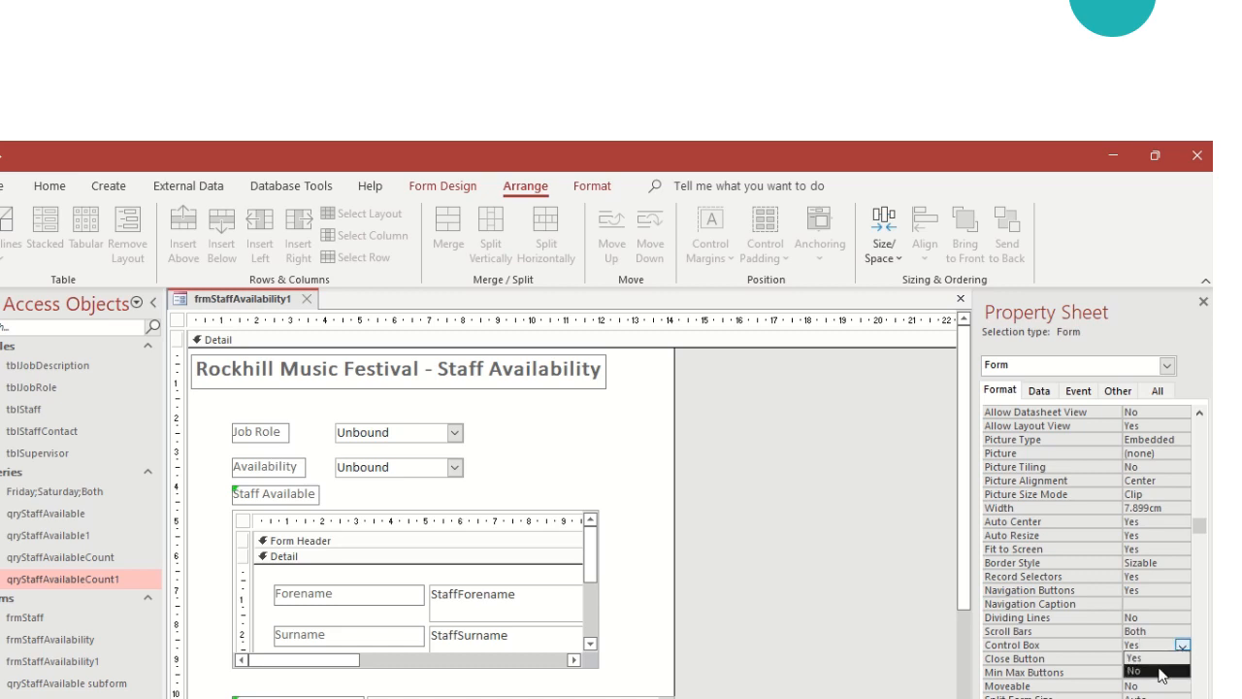
pyautogui.click(1160, 672)
pyautogui.click(1164, 630)
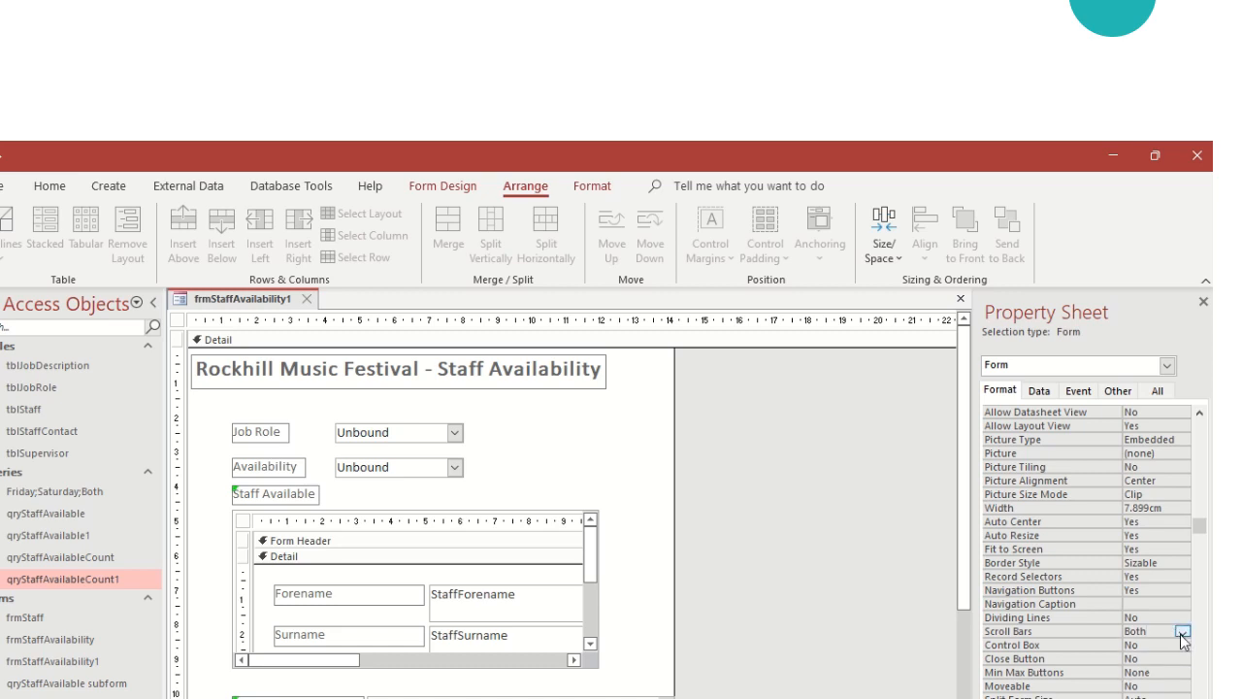
pyautogui.click(1181, 631)
pyautogui.click(1154, 644)
# Turn off Navigation Buttons and Record Selectors for the count subform.
pyautogui.click(1160, 590)
pyautogui.click(1181, 592)
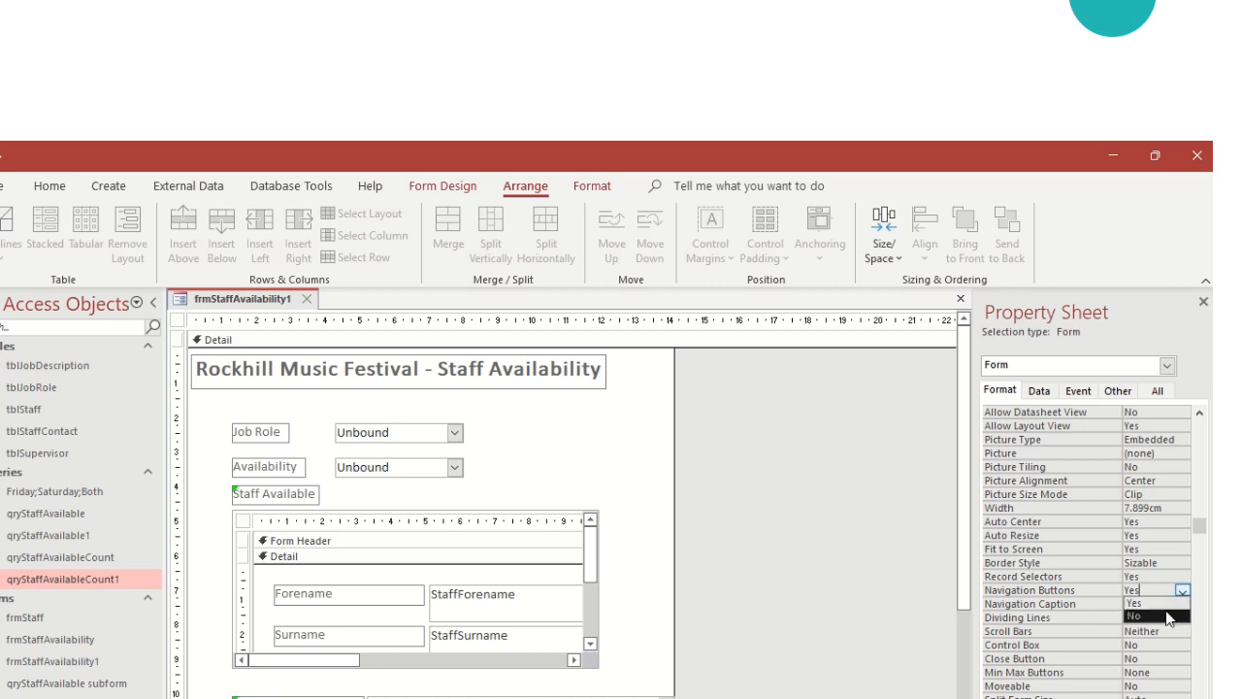
pyautogui.click(1161, 617)
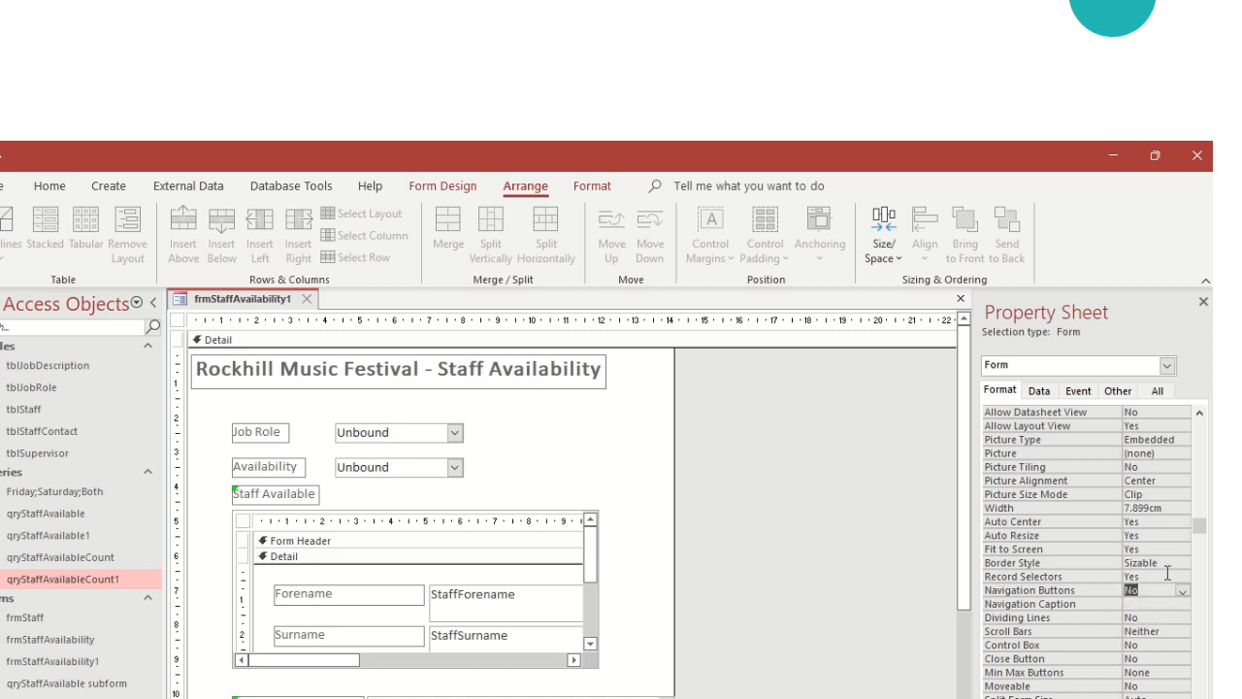
pyautogui.click(1176, 575)
pyautogui.click(1179, 578)
pyautogui.click(1157, 601)
# Delete the CountOfStaffForename label inside the count subform and move its text box to the subform's left edge.
pyautogui.click(466, 697)
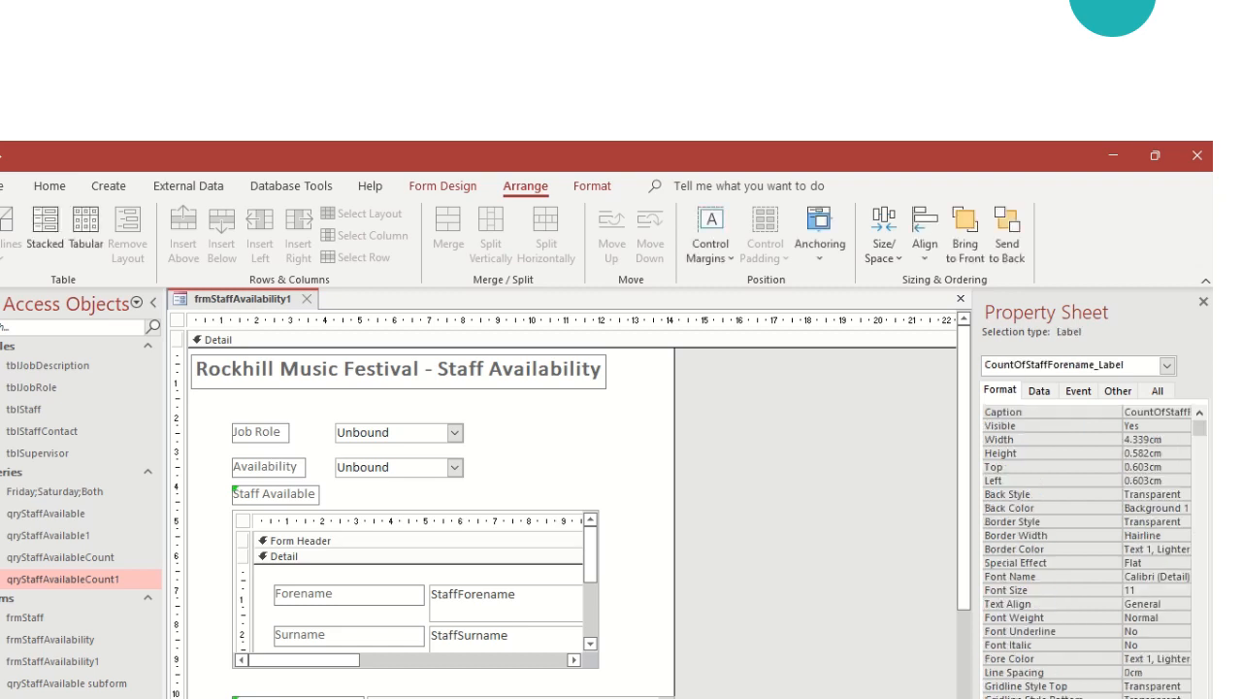
pyautogui.click(379, 696)
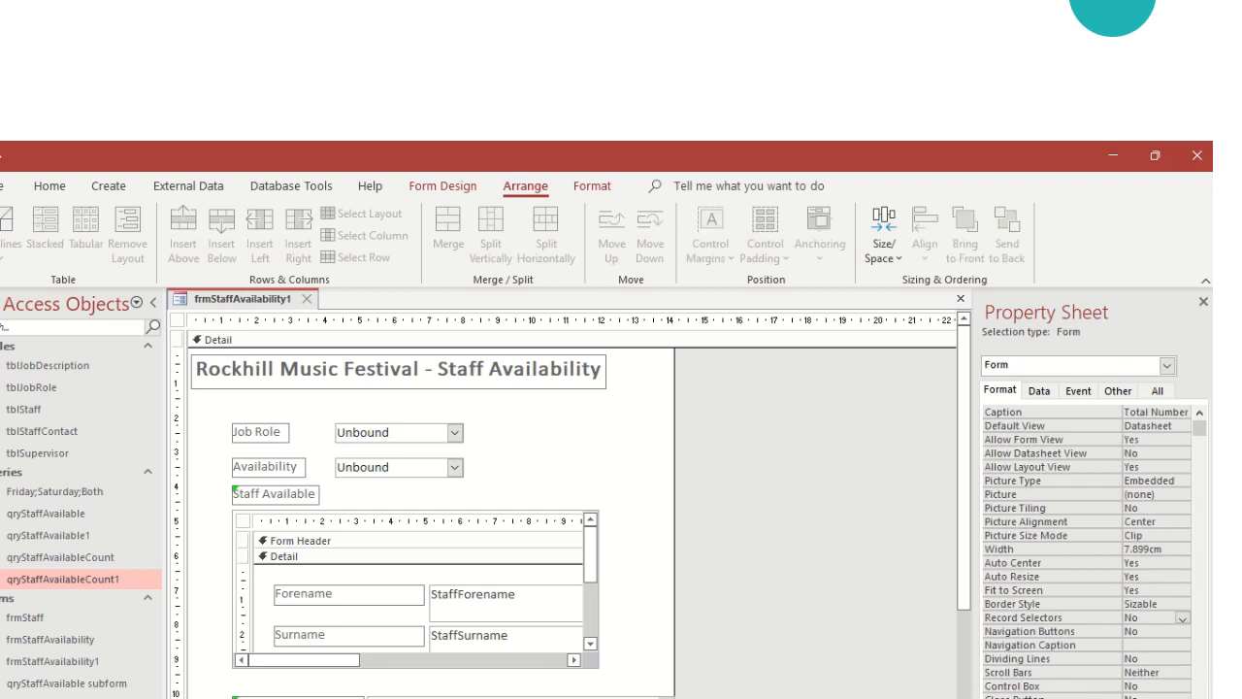
pyautogui.click(612, 697)
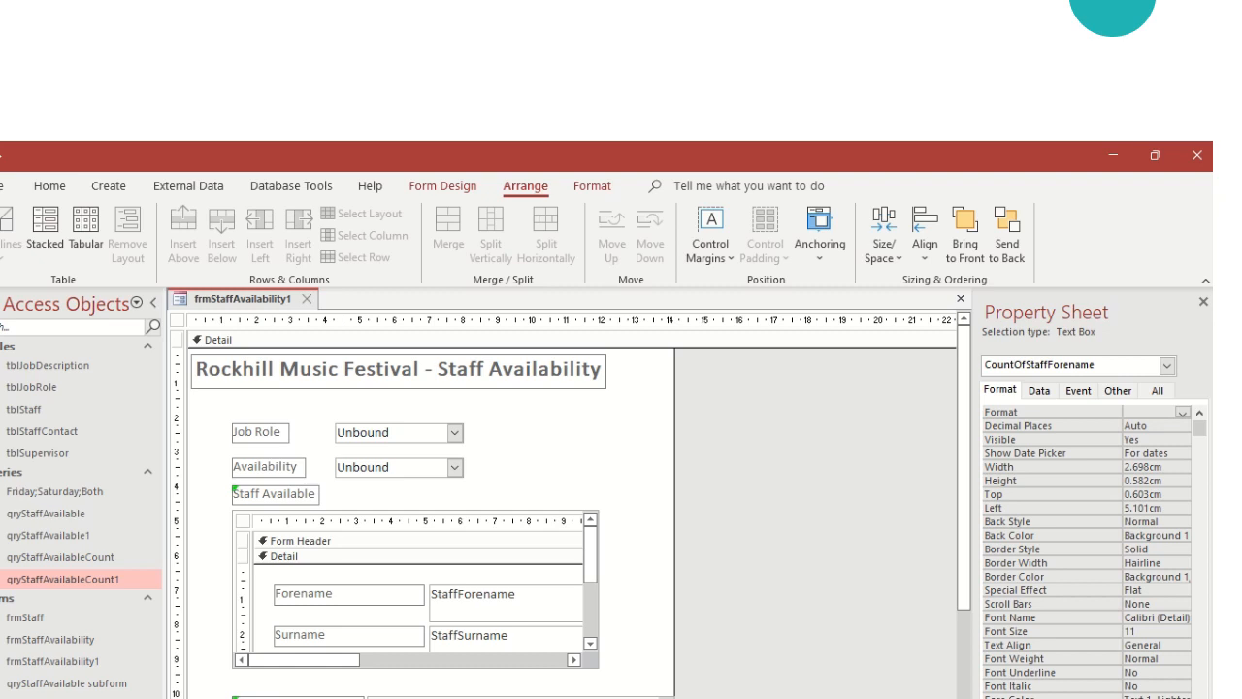
pyautogui.moveTo(612, 697); pyautogui.dragTo(435, 694)
pyautogui.click(562, 696)
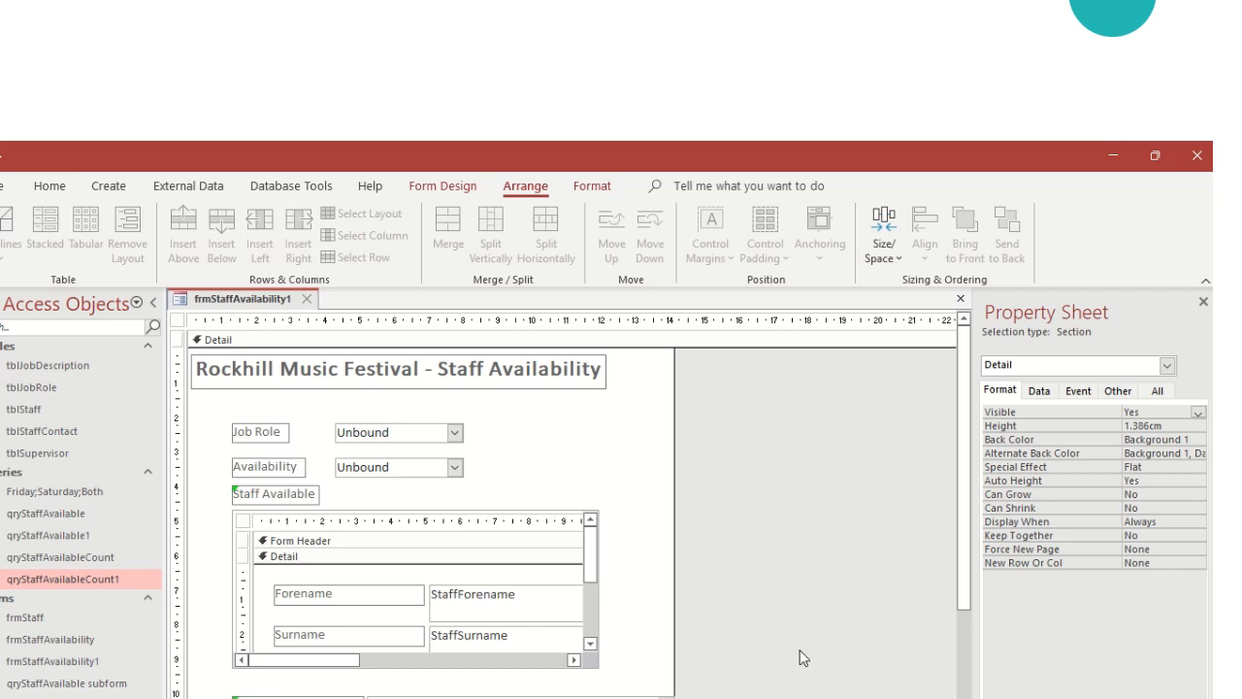
# Resize the count subform to about 3.1 cm wide and 1.1 cm high, and narrow the main form to just past its title.
pyautogui.click(598, 695)
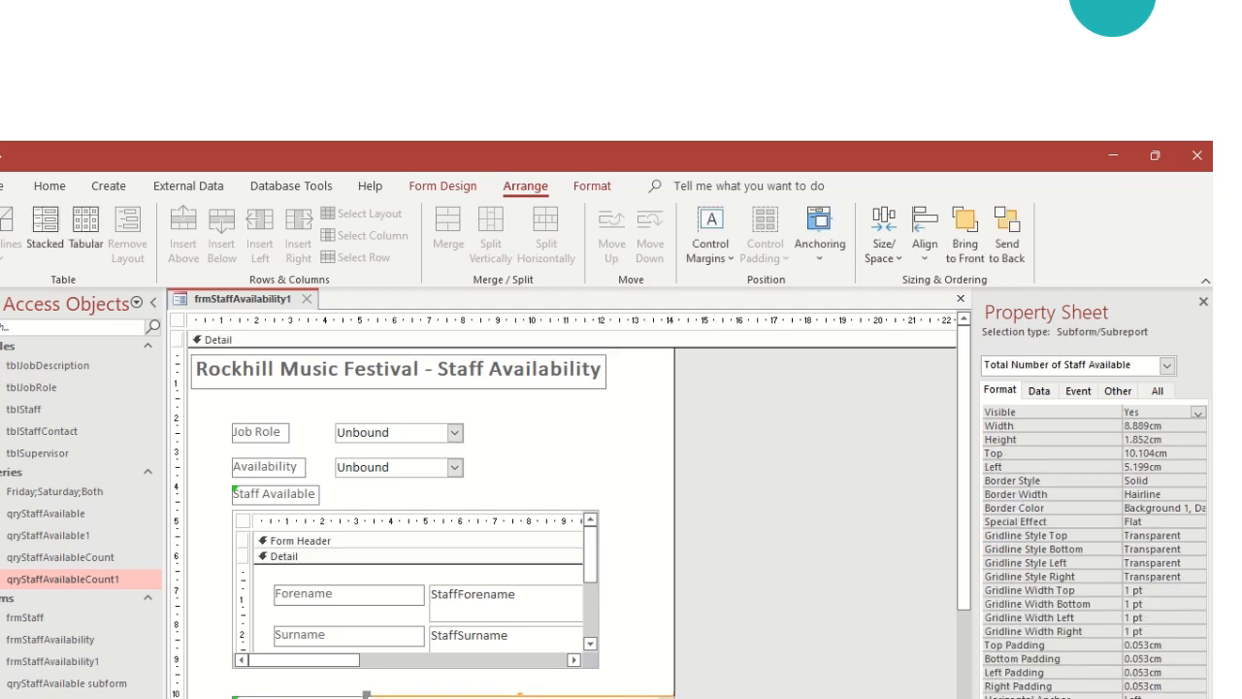
pyautogui.moveTo(674, 673); pyautogui.dragTo(473, 698)
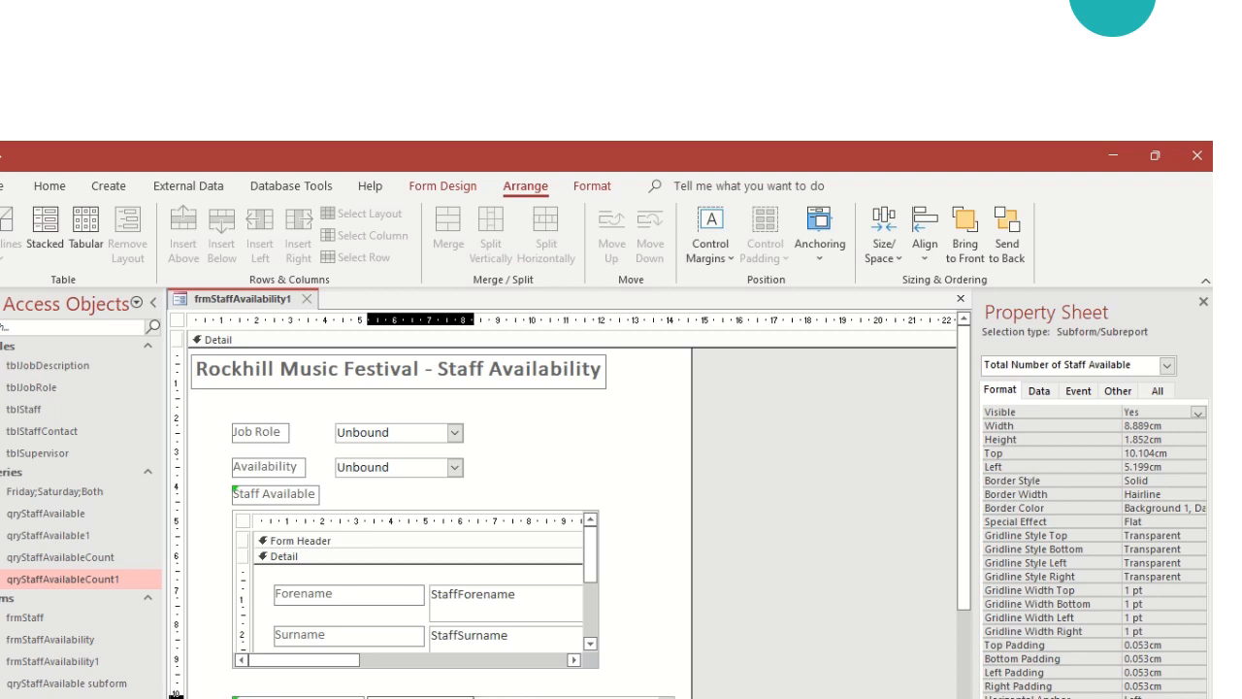
pyautogui.moveTo(473, 698); pyautogui.dragTo(475, 698)
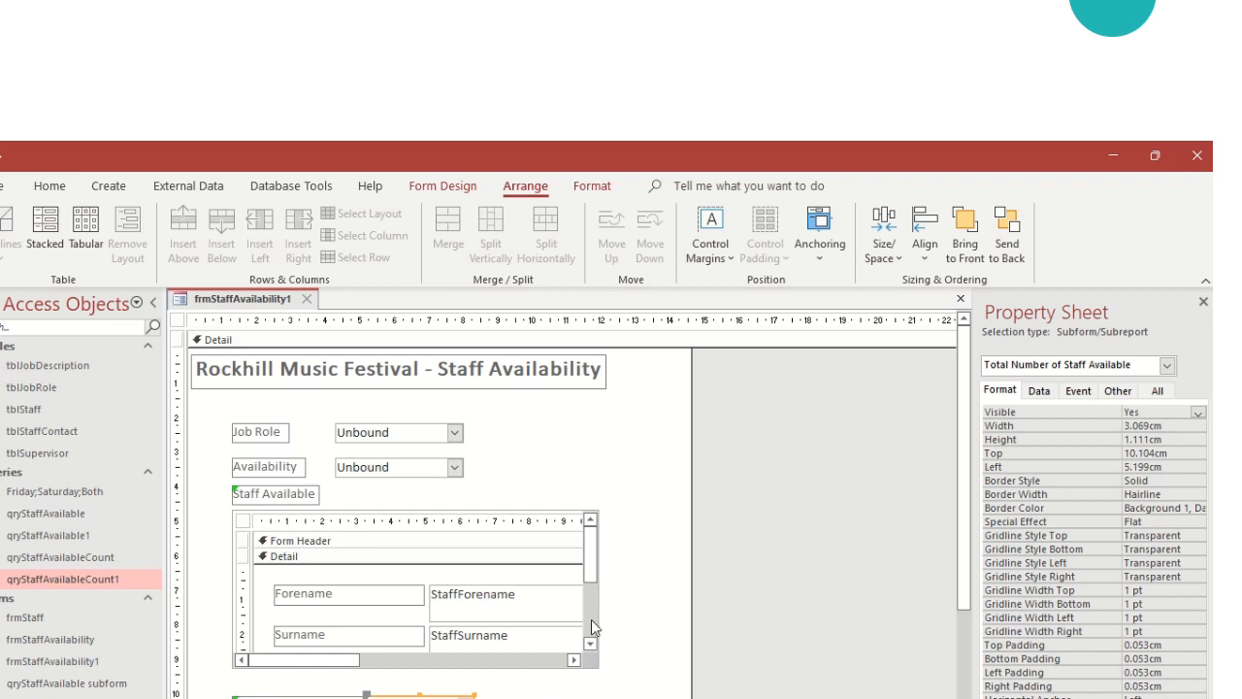
pyautogui.moveTo(690, 576); pyautogui.dragTo(615, 580)
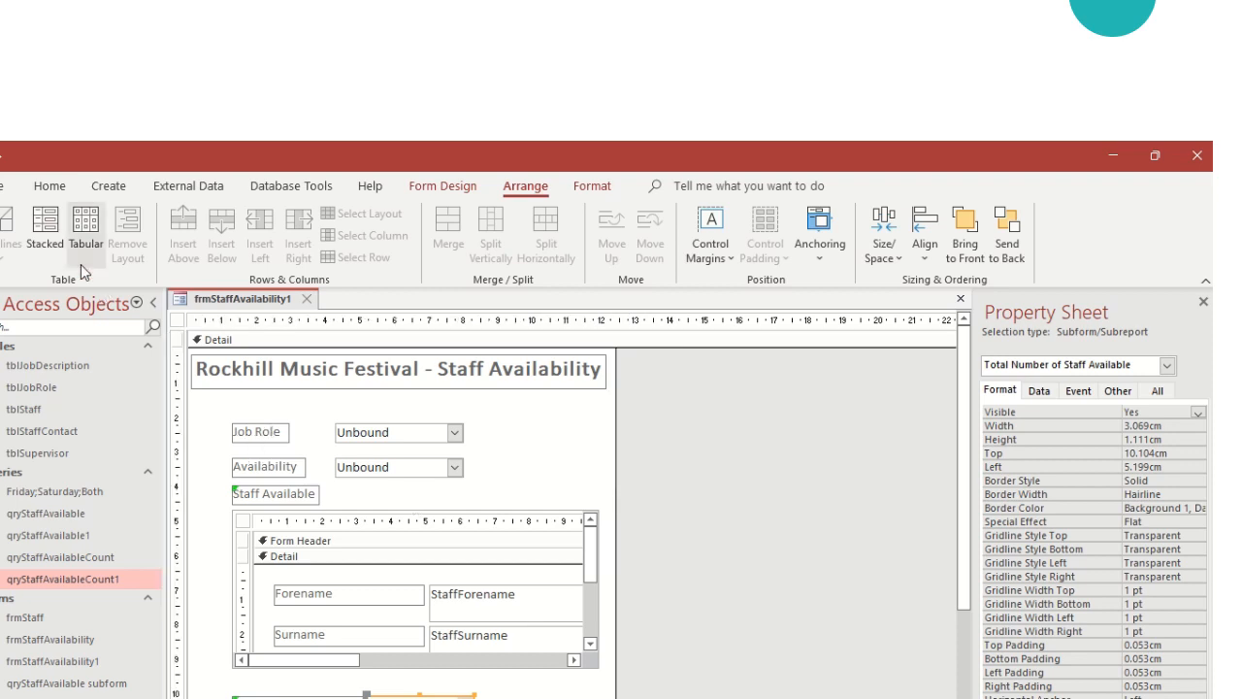
# Preview the staff availability form in Form View to check the count subform, and return to Design View.
pyautogui.click(49, 185)
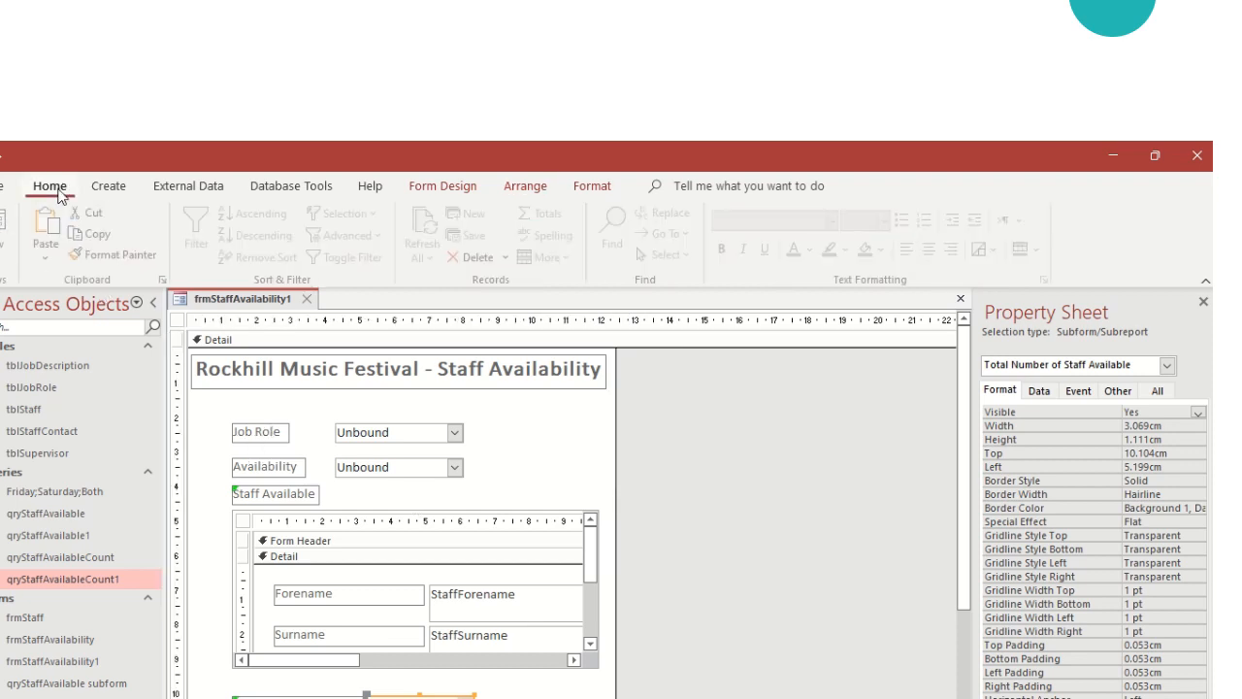
pyautogui.click(7, 231)
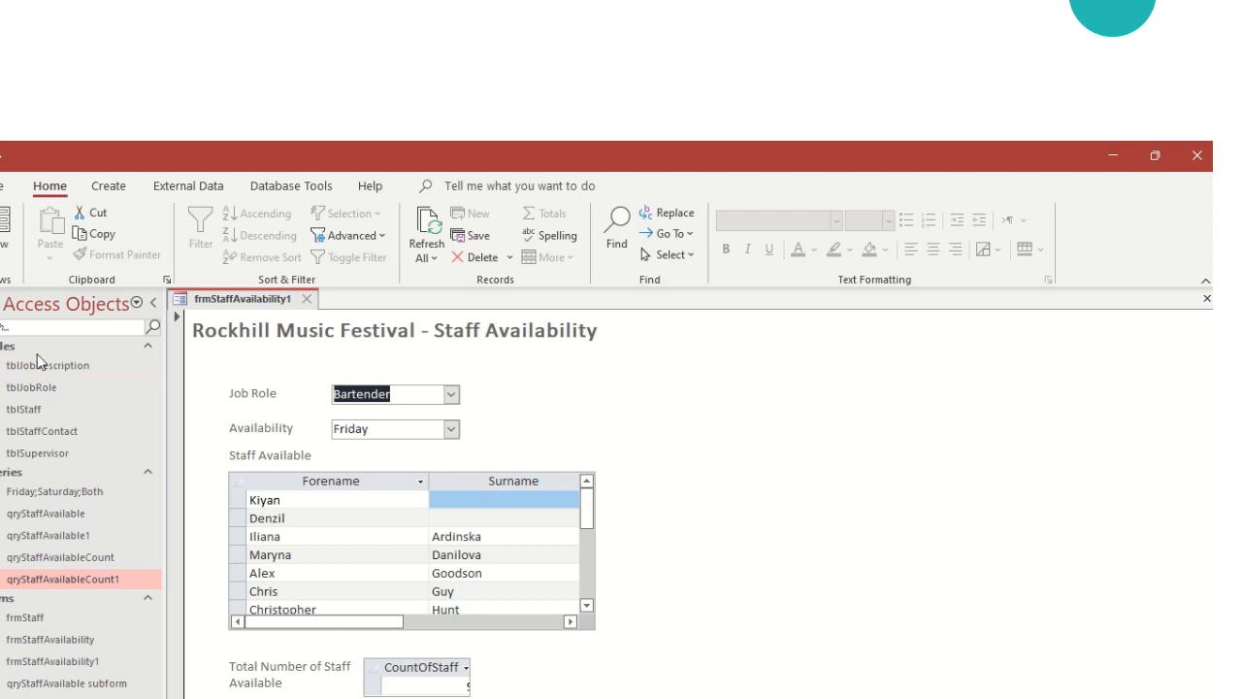
pyautogui.click(4, 269)
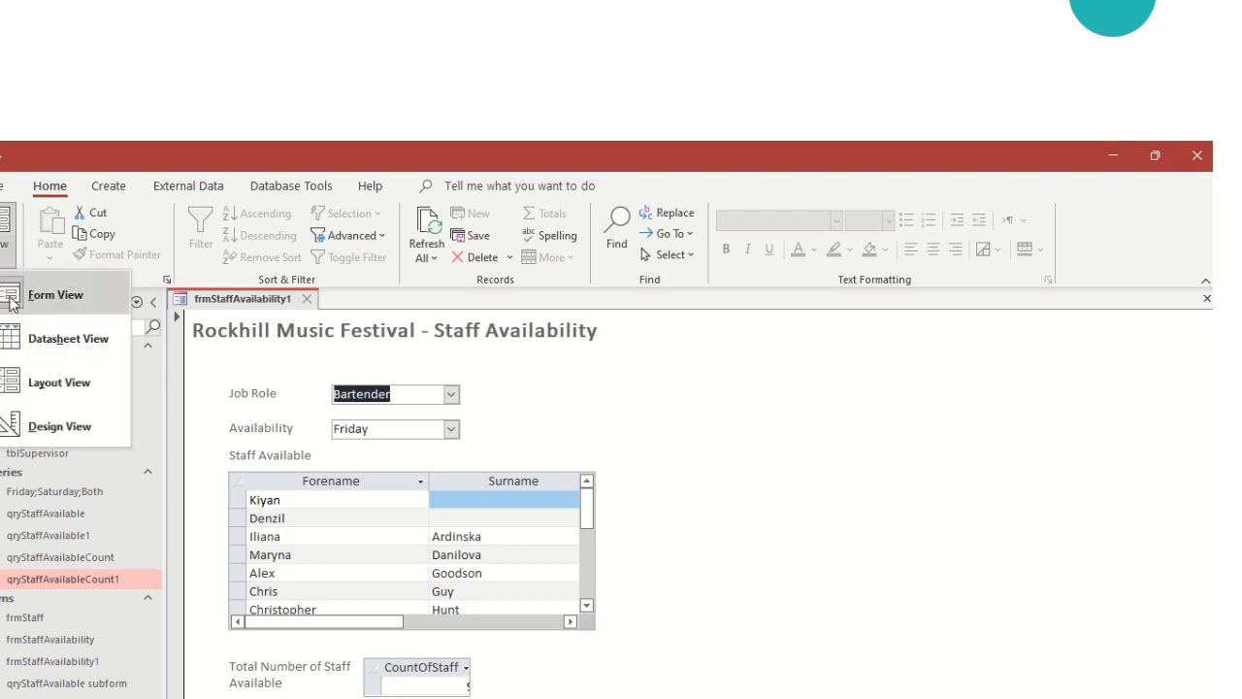
pyautogui.click(70, 423)
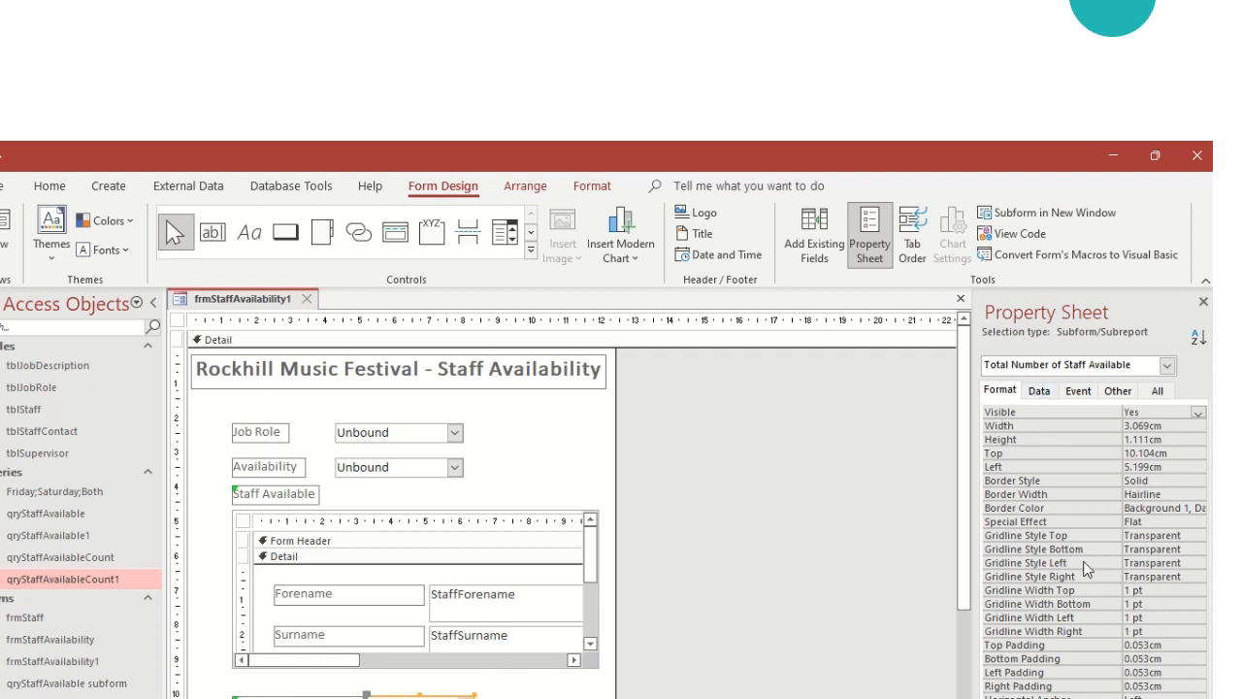
# Open the Total Number of Staff Available subform for design in its own window.
pyautogui.rightClick(429, 536)
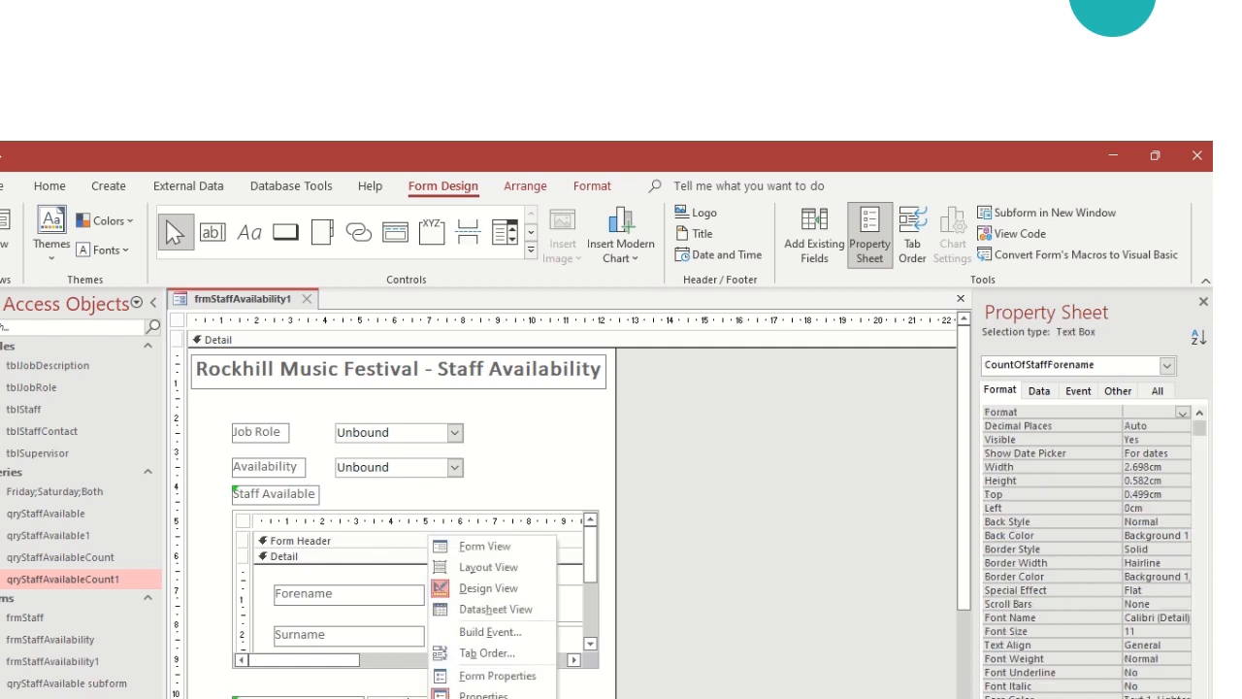
pyautogui.click(408, 696)
pyautogui.click(408, 696)
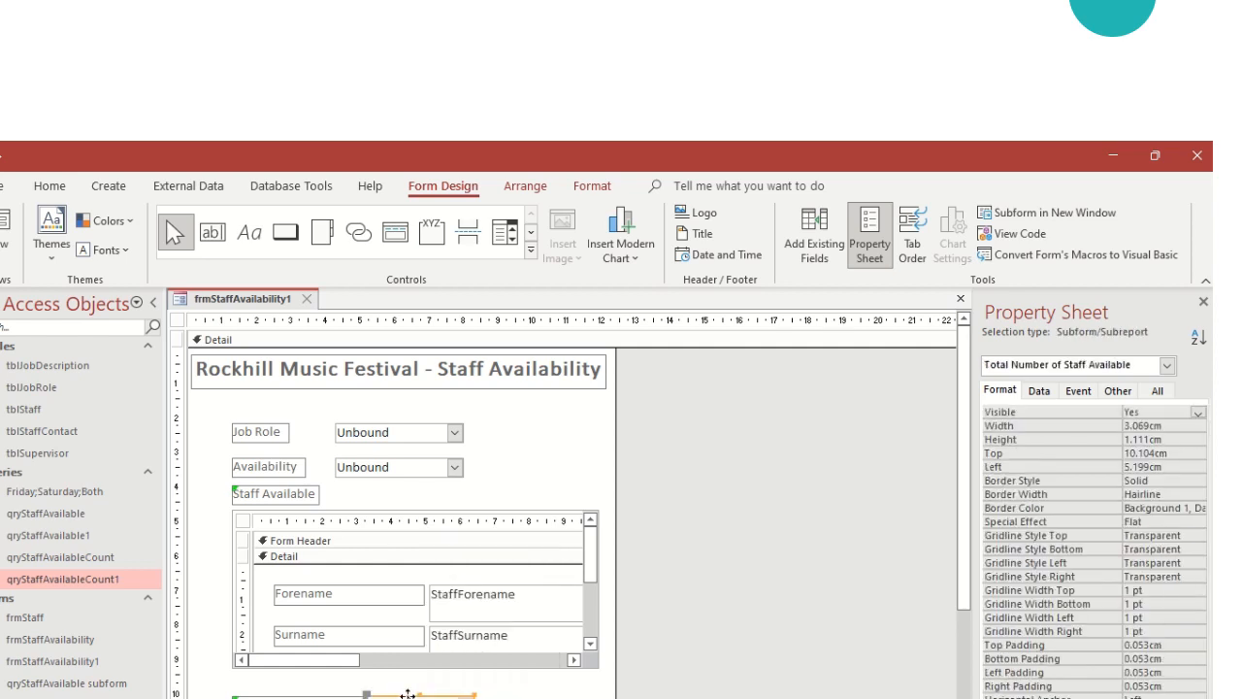
pyautogui.rightClick(408, 695)
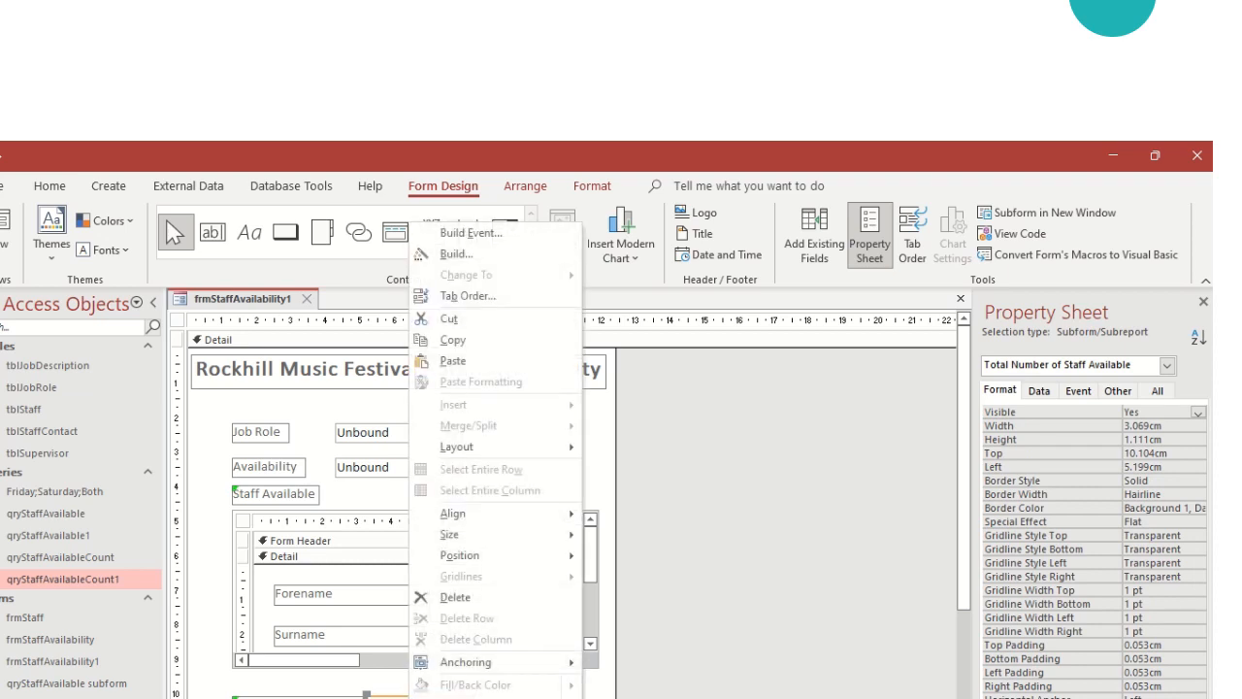
pyautogui.click(475, 696)
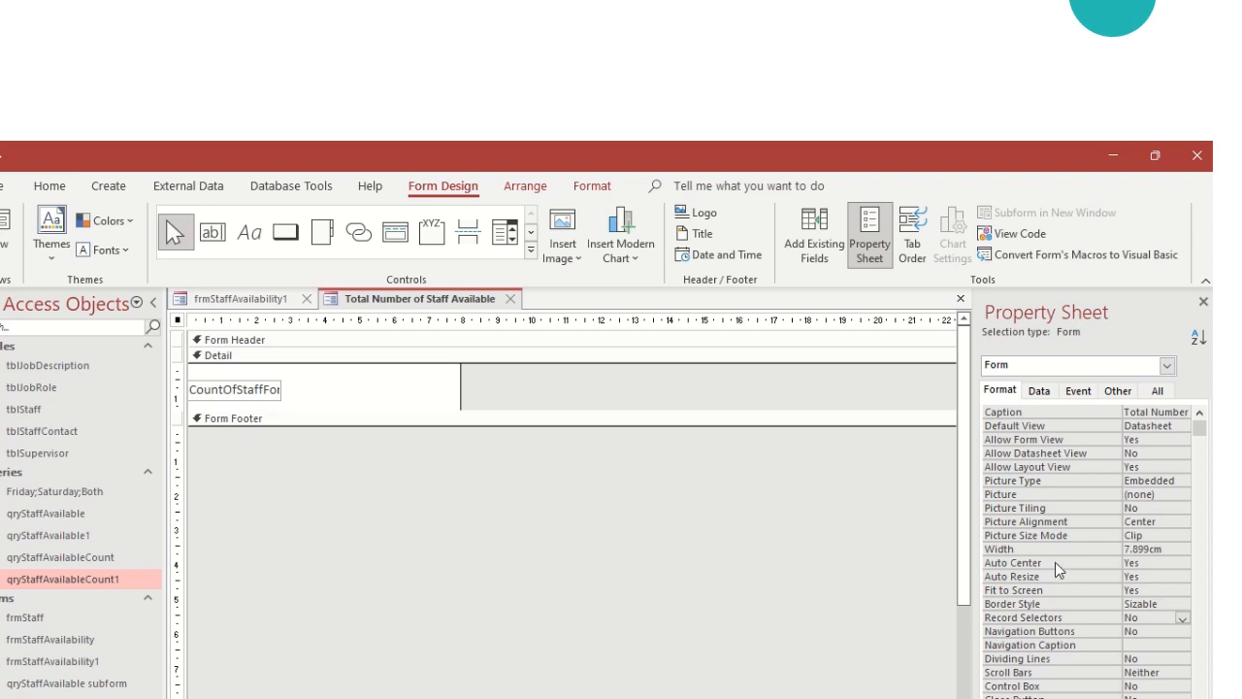
# Set the count form's Allow Layout View to No and its Default View to Single Form.
pyautogui.click(1144, 467)
pyautogui.click(1183, 469)
pyautogui.click(1158, 493)
pyautogui.click(1183, 427)
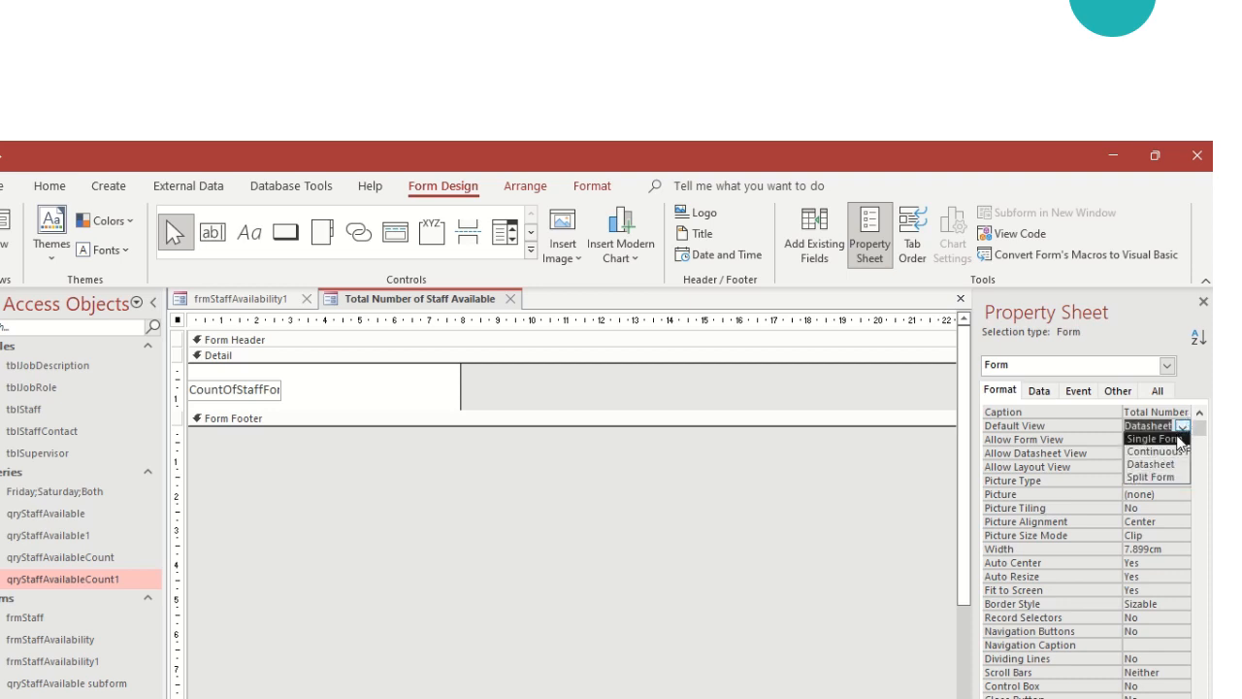
pyautogui.click(1179, 439)
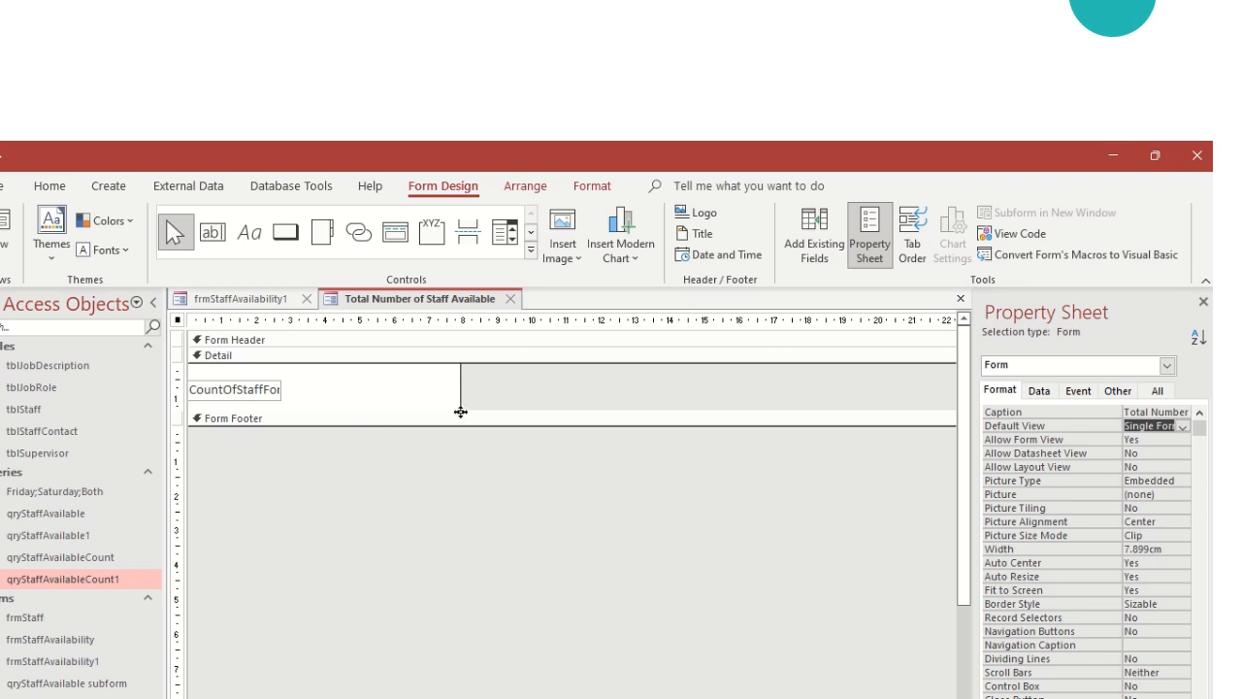
# Place the CountOfStaffForename text box in the Detail section's top-left corner at about 2.1 cm wide, and shrink the form area to fit it.
pyautogui.click(241, 388)
pyautogui.moveTo(241, 388)
pyautogui.mouseDown()
pyautogui.moveTo(242, 373)
pyautogui.moveTo(277, 373)
pyautogui.moveTo(262, 373)
pyautogui.mouseUp()
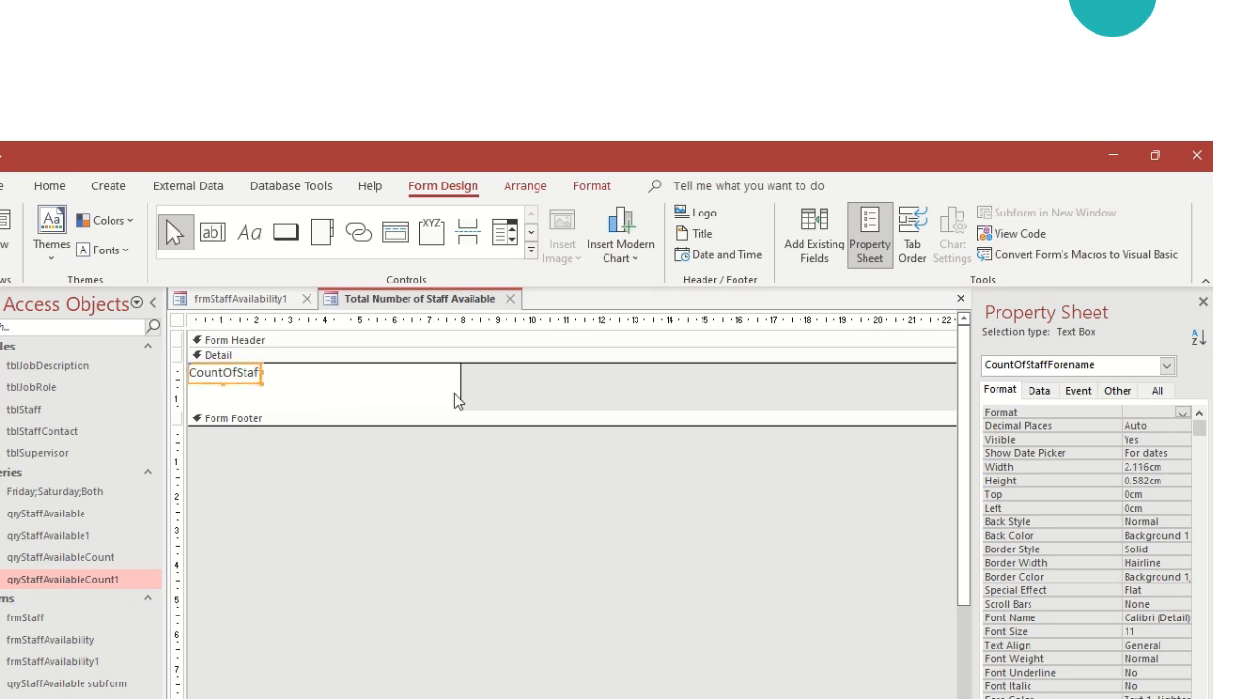
pyautogui.moveTo(460, 385); pyautogui.dragTo(314, 387)
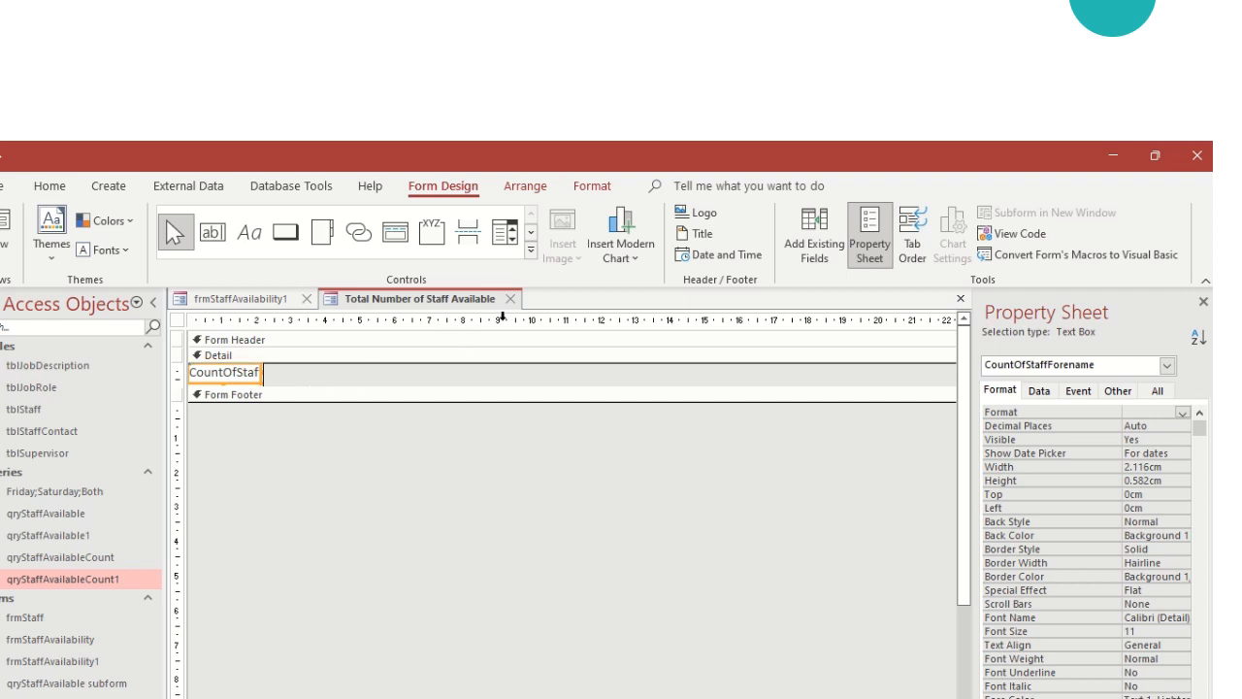
# Save and close the Total Number of Staff Available form, and preview frmStaffAvailability1 in Form View.
pyautogui.click(511, 299)
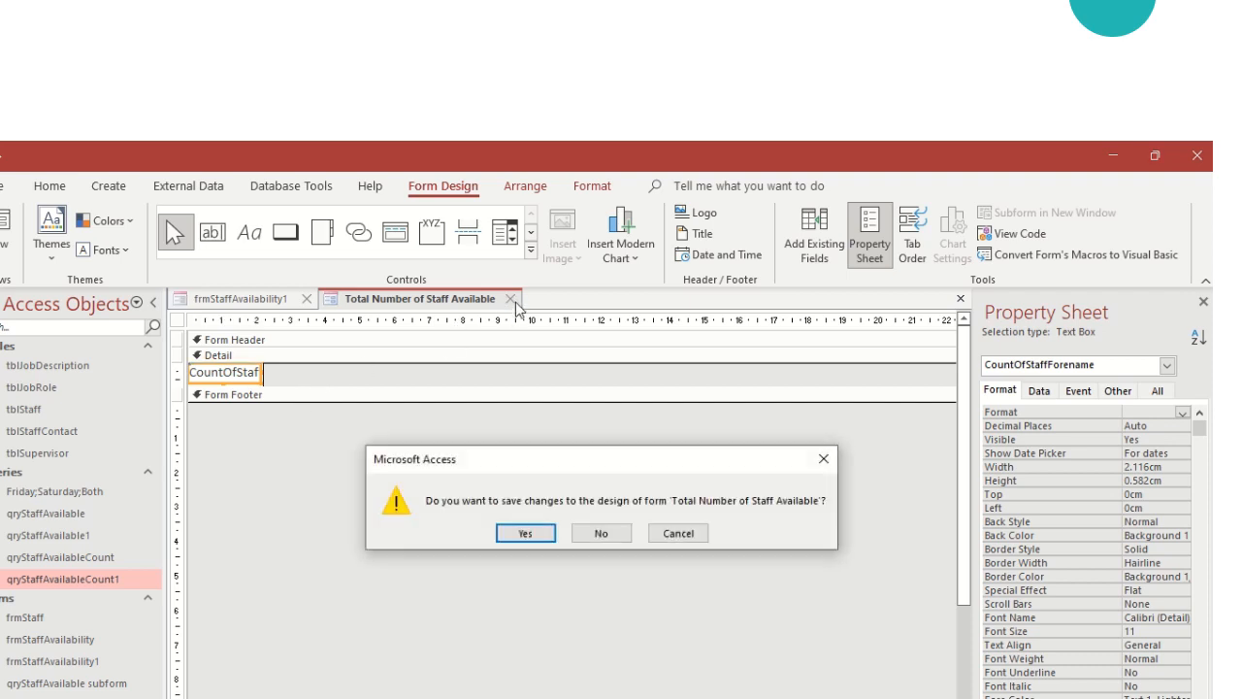
pyautogui.click(531, 529)
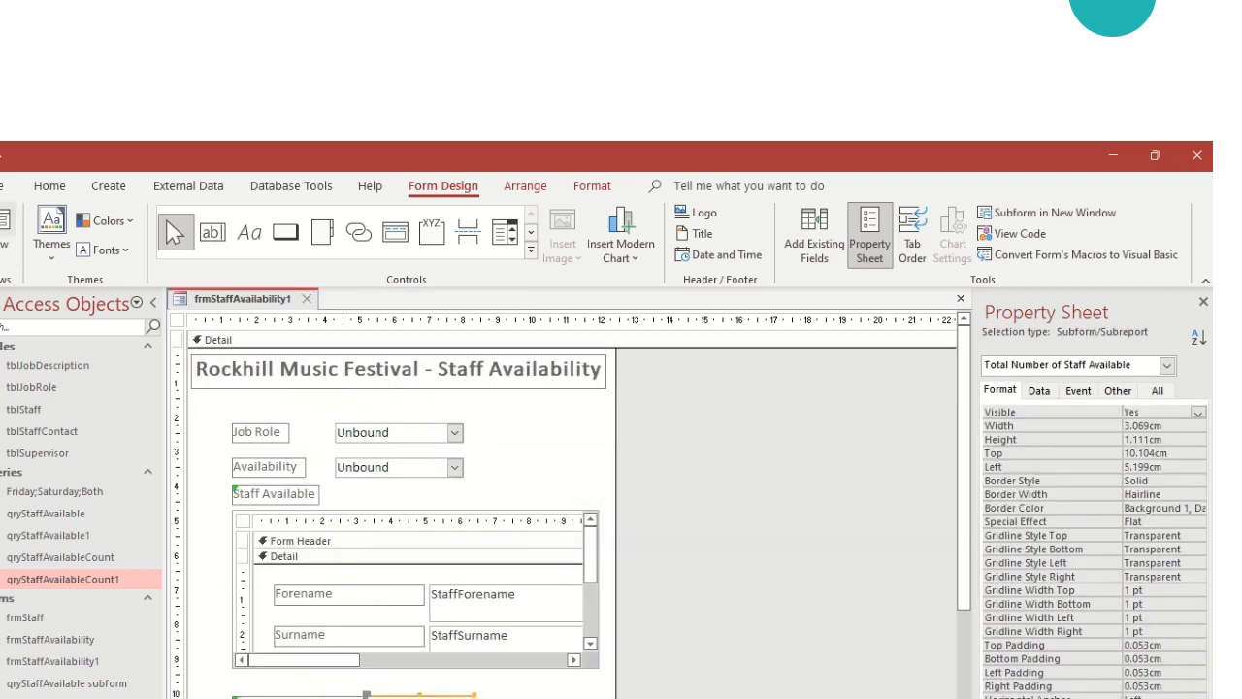
pyautogui.click(2, 222)
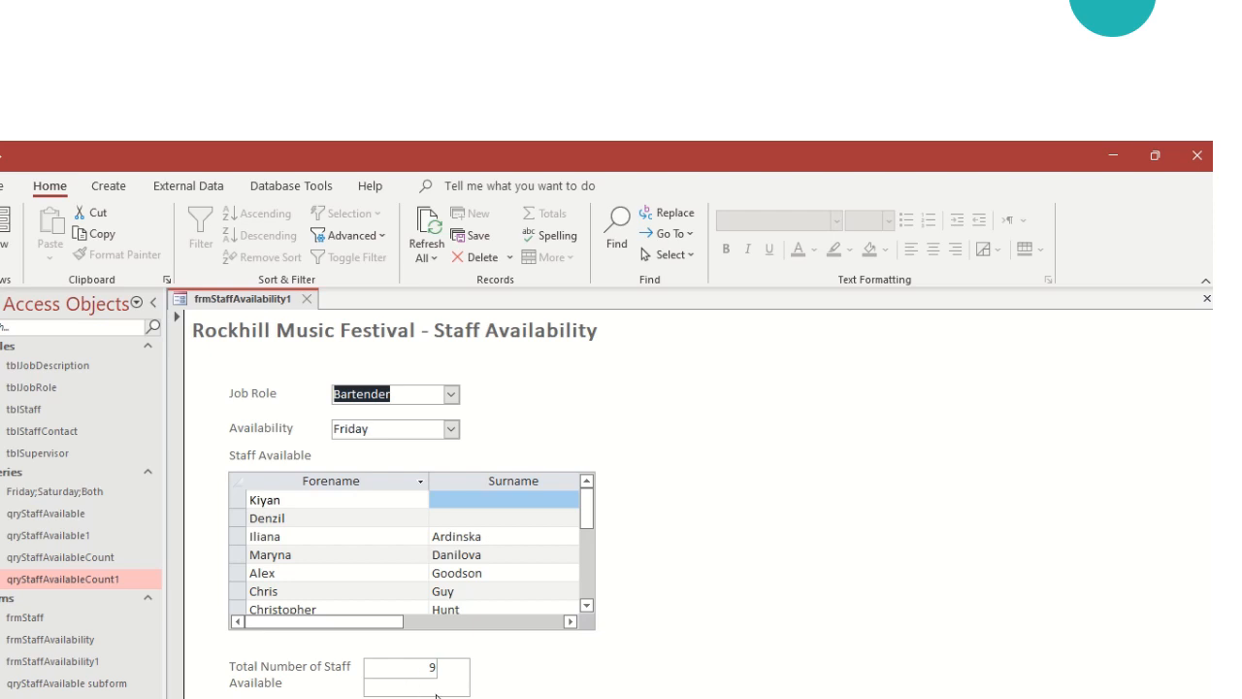
# Return the form to Design View and shrink the count subform control to about 2.4 cm by 0.6 cm.
pyautogui.click(5, 248)
pyautogui.click(67, 422)
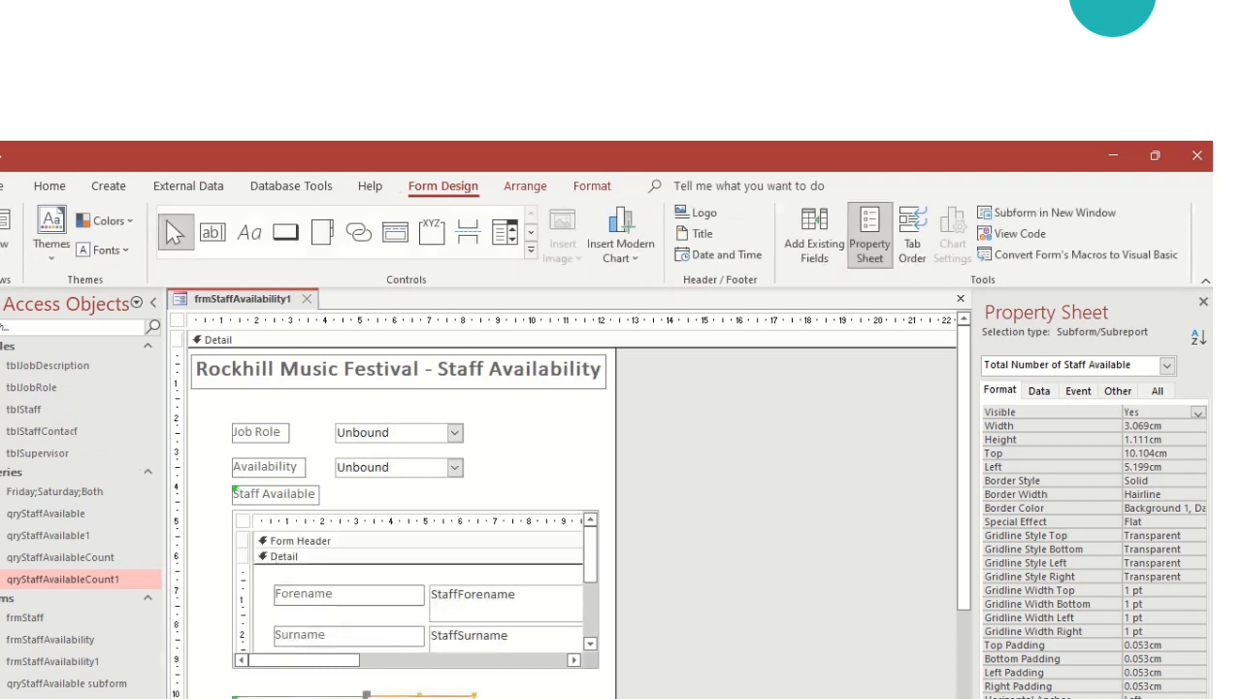
pyautogui.moveTo(420, 698); pyautogui.dragTo(452, 698)
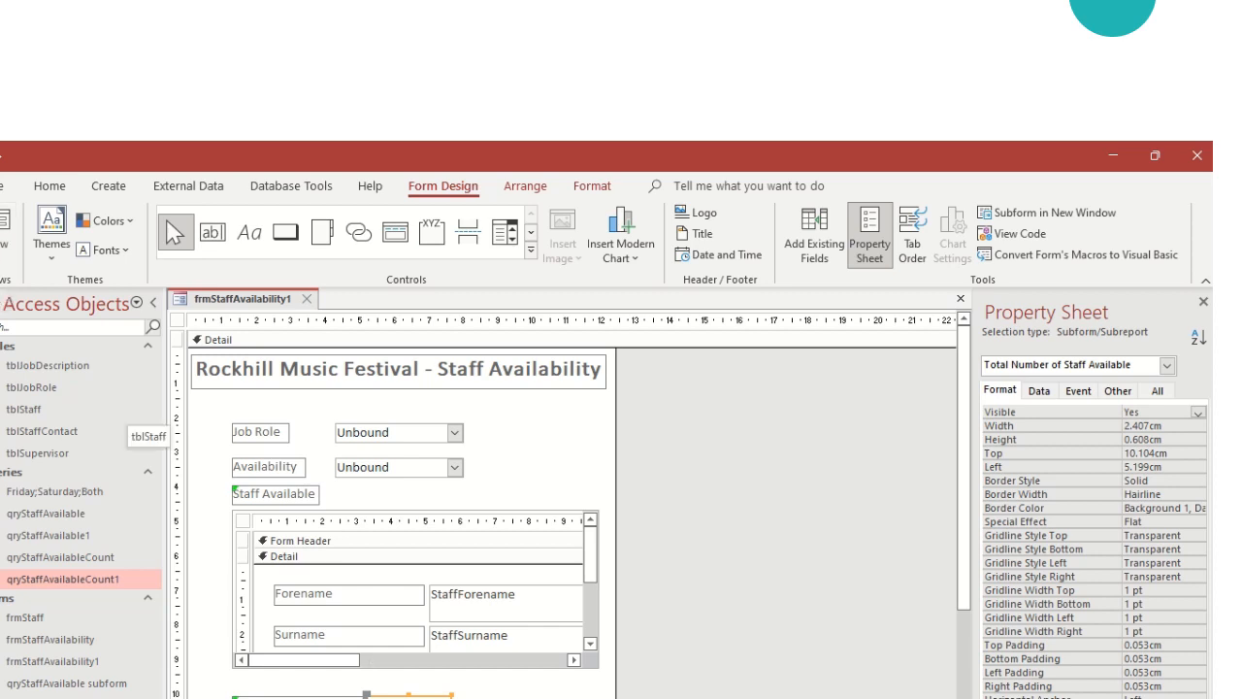
# Open the count subform in its own window, check the CountOfStaffForename text box's width and height, and close it.
pyautogui.rightClick(415, 694)
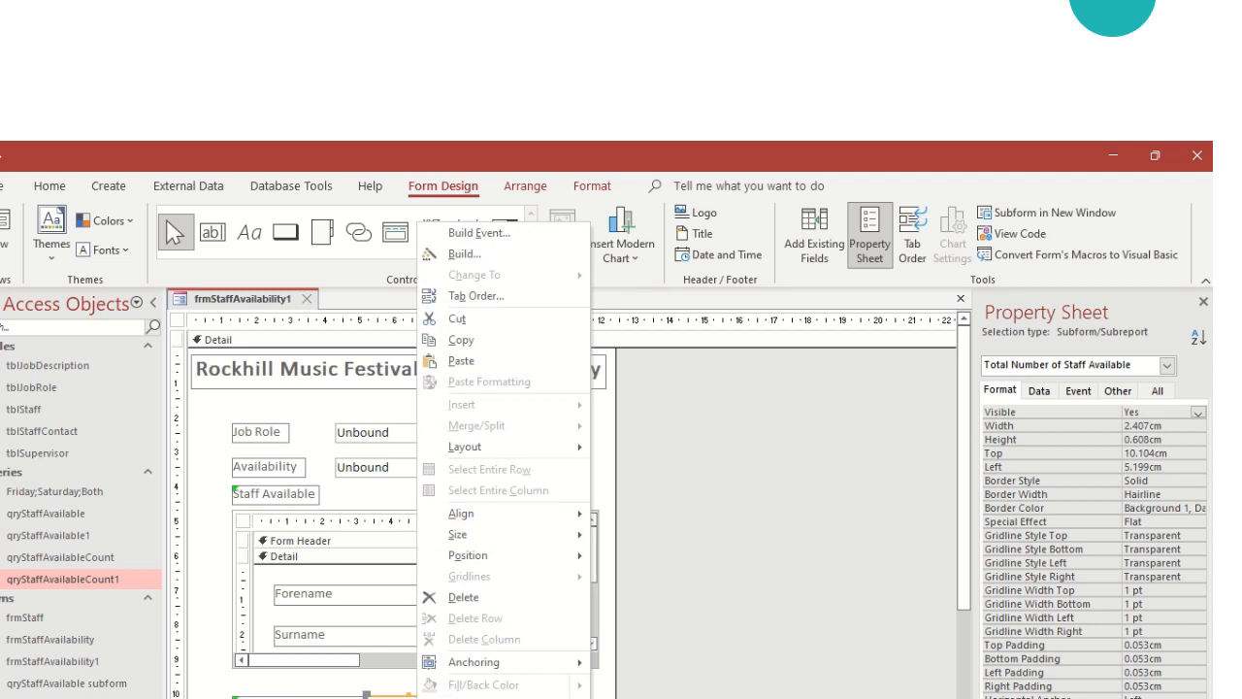
pyautogui.click(490, 697)
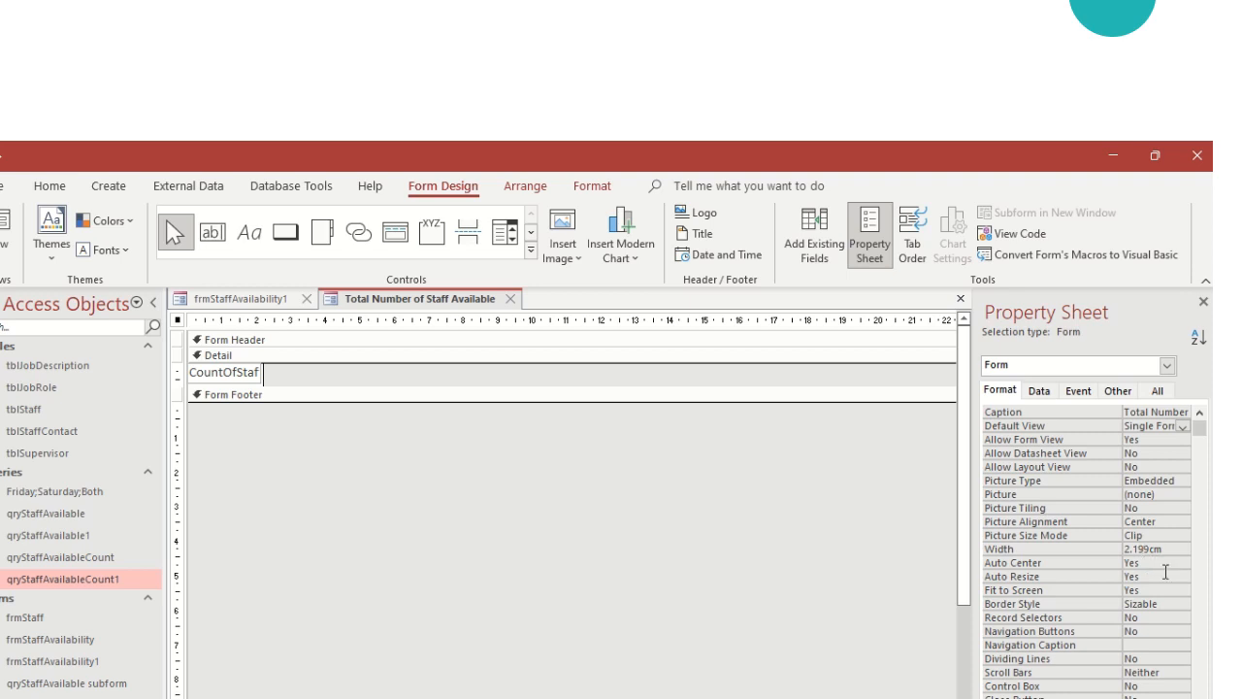
pyautogui.scroll(-1, 1165, 573)
pyautogui.scroll(1, 1165, 573)
pyautogui.click(250, 374)
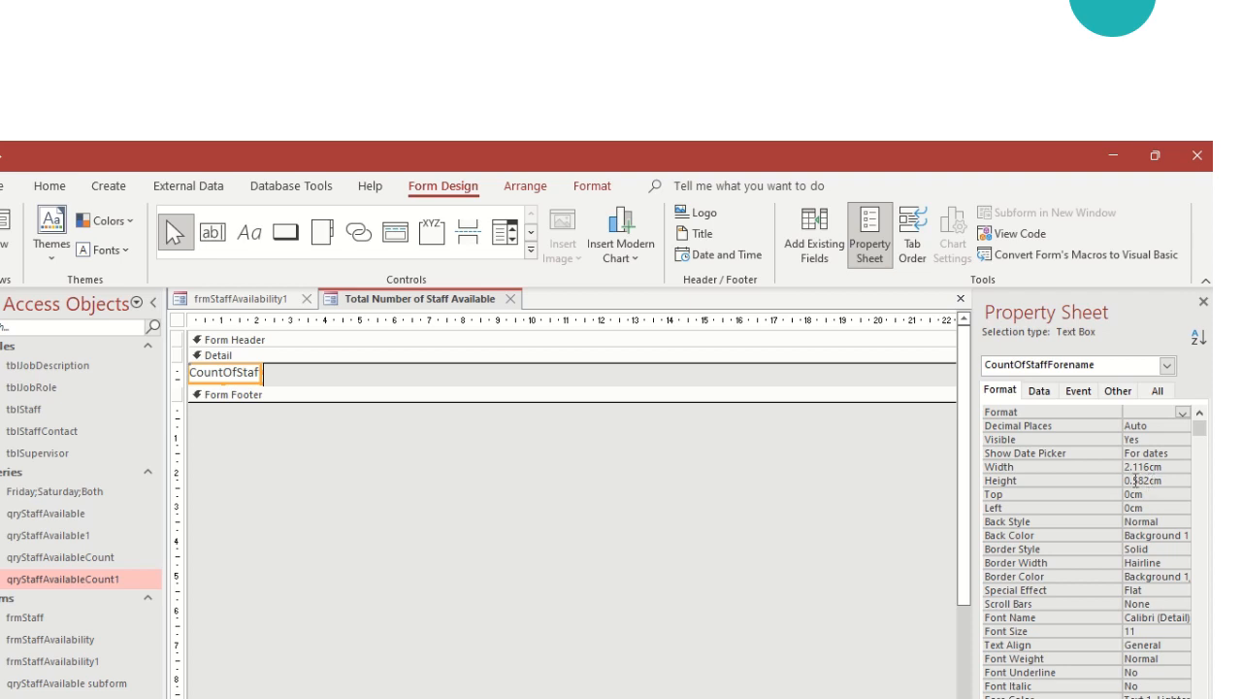
pyautogui.click(510, 299)
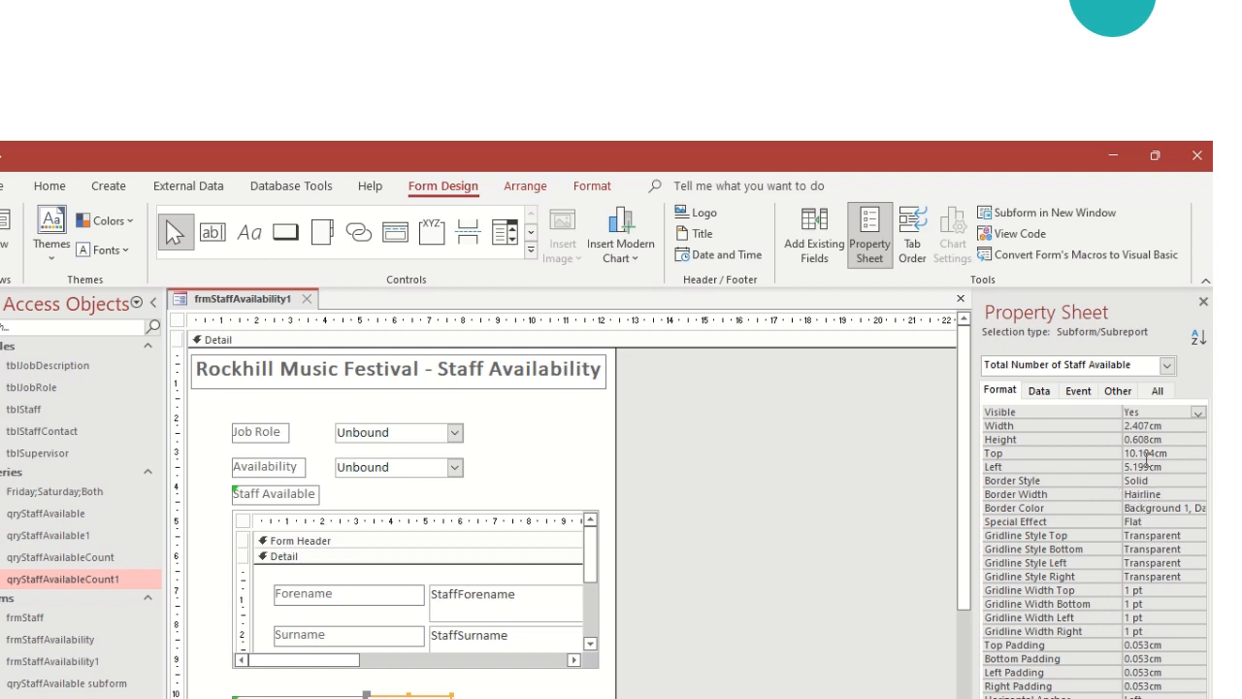
# Fine-tune the count subform control's width and height to fit its text box, and preview the form in Form View.
pyautogui.click(1146, 425)
pyautogui.moveTo(1149, 425); pyautogui.dragTo(1143, 425)
pyautogui.press('BackSpace')
pyautogui.moveTo(1149, 440); pyautogui.dragTo(1135, 444)
pyautogui.write('382')
pyautogui.click(5, 224)
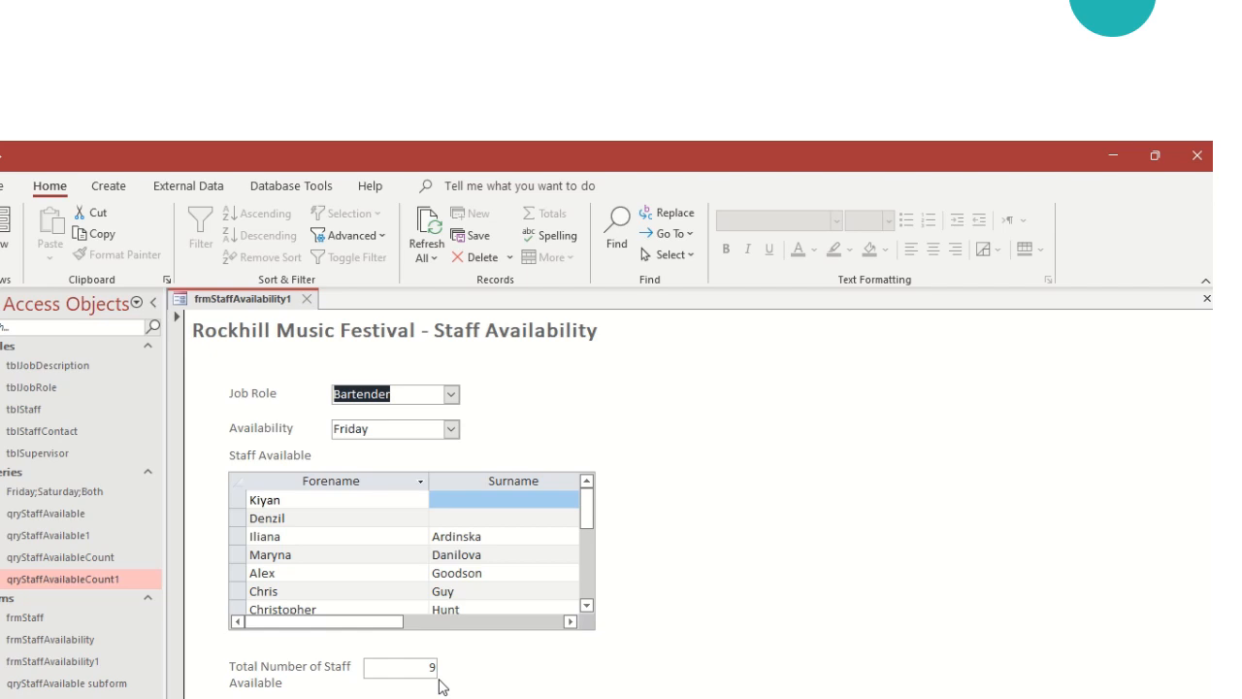
pyautogui.moveTo(476, 239)
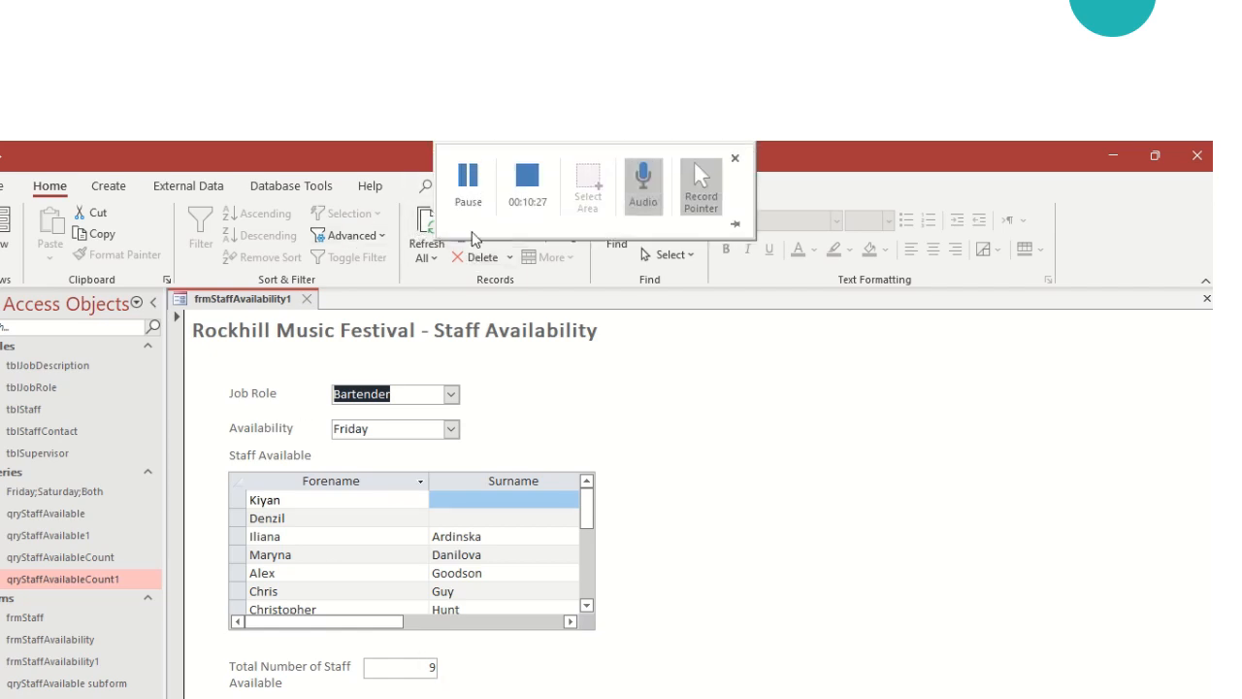
pyautogui.click(527, 176)
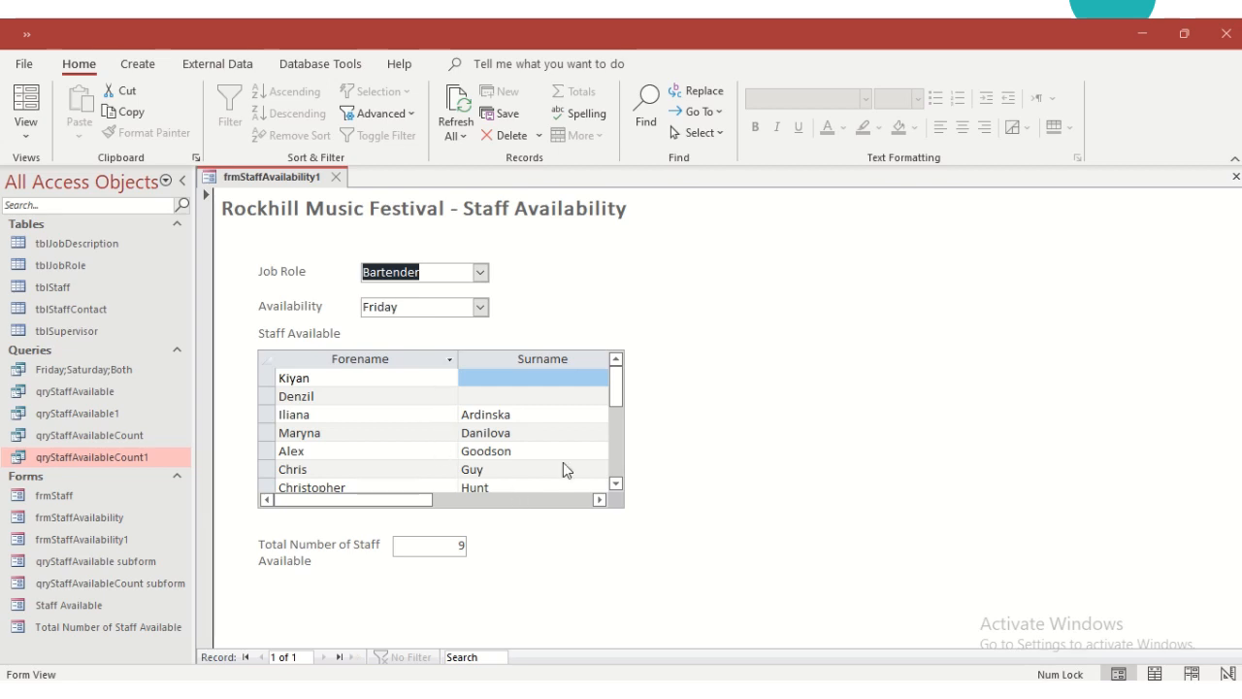
# Test the form's filtering by choosing Saturday as the Availability and Security as the Job Role.
pyautogui.moveTo(617, 403)
pyautogui.mouseDown()
pyautogui.moveTo(619, 452)
pyautogui.moveTo(618, 388)
pyautogui.mouseUp()
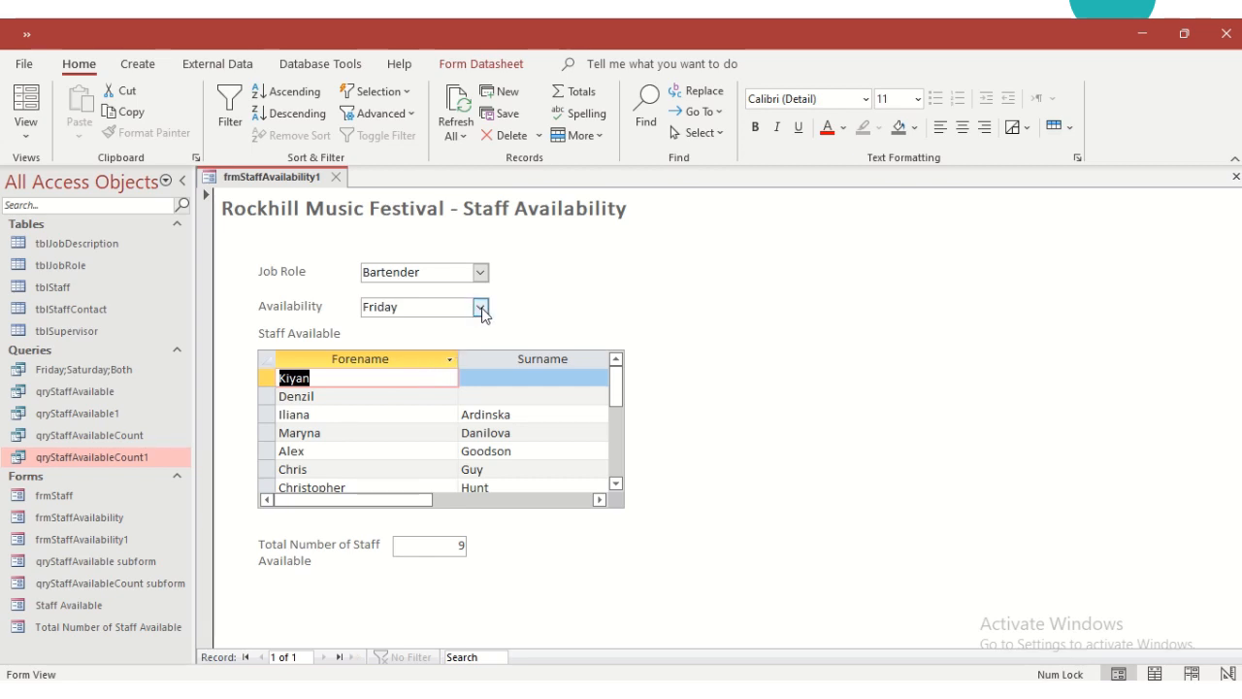
pyautogui.click(480, 306)
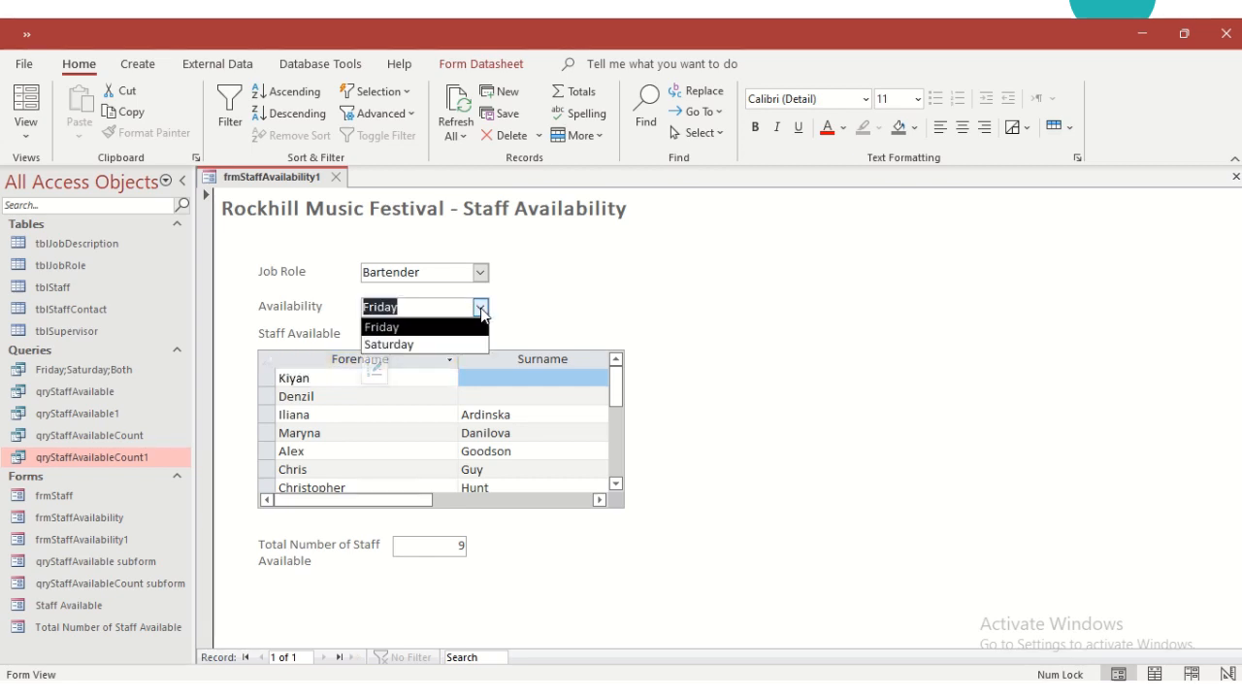
pyautogui.click(448, 344)
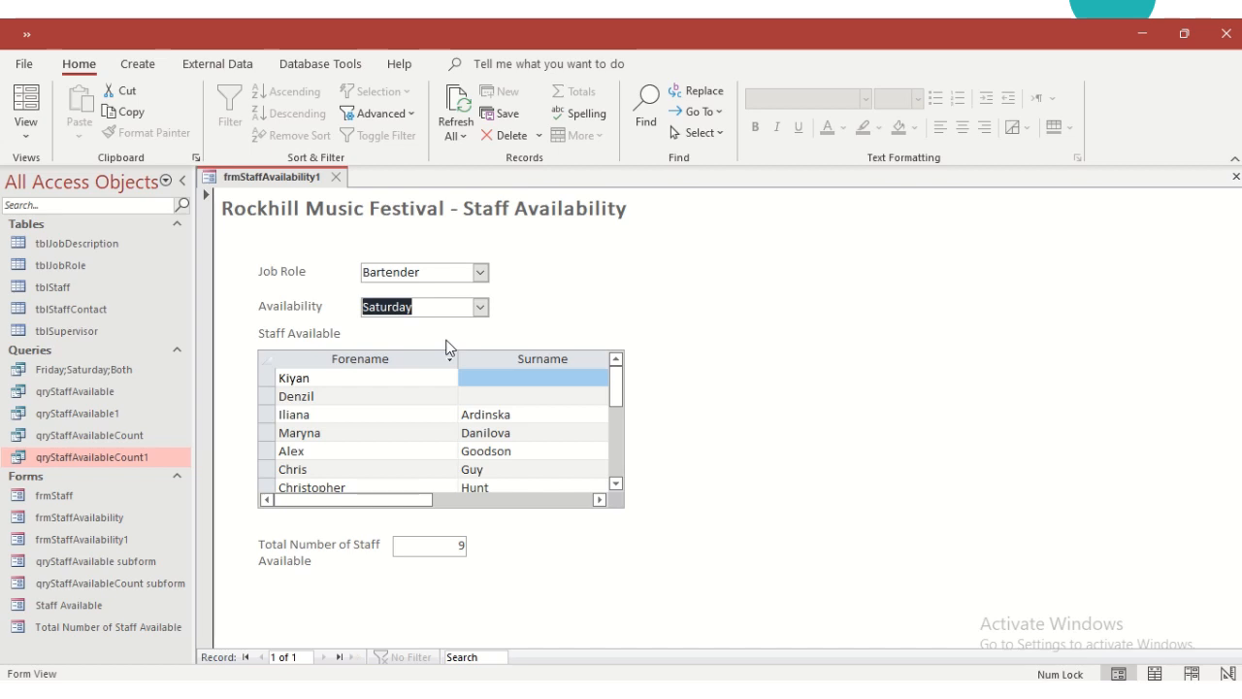
pyautogui.click(481, 273)
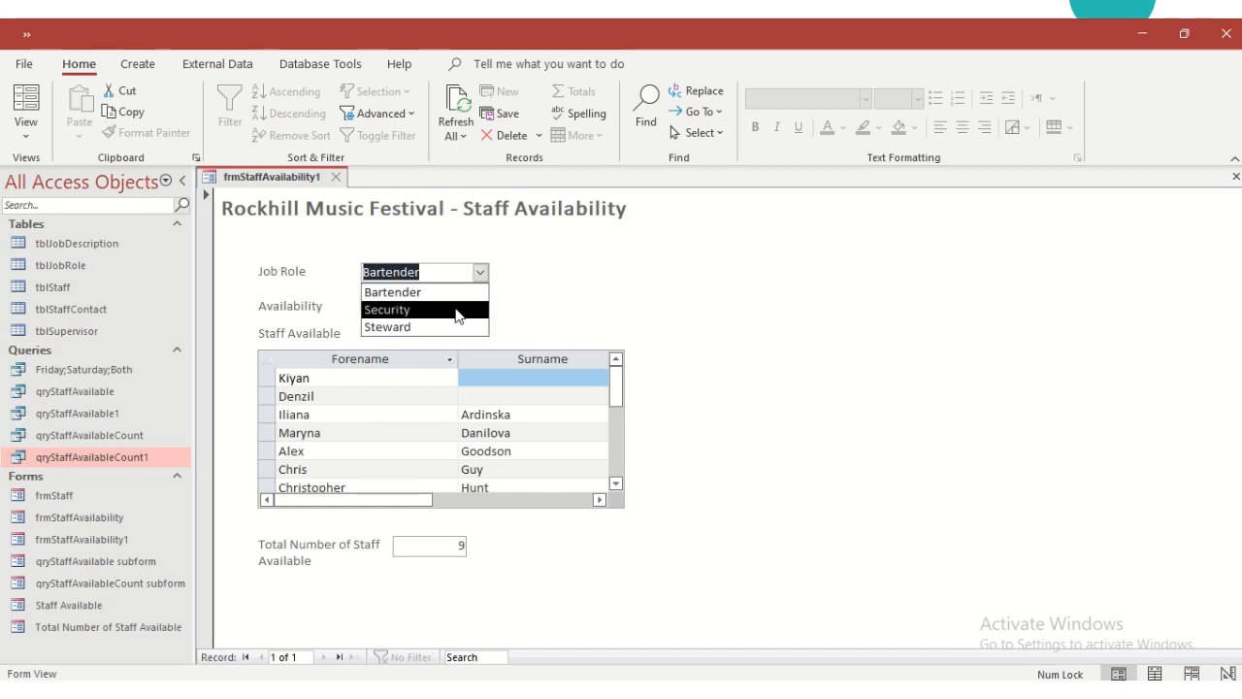
pyautogui.click(457, 308)
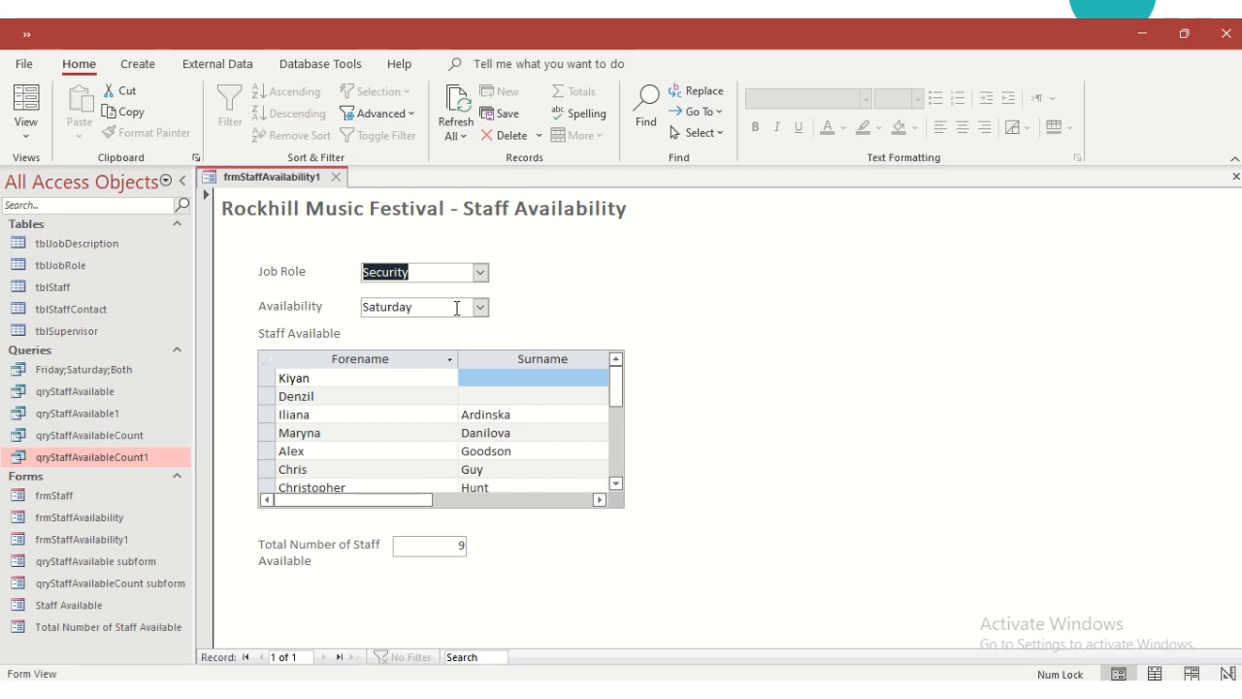
# Close the form, saving changes to frmStaffAvailability1 and Staff Available, and reopen frmStaffAvailability1.
pyautogui.click(337, 181)
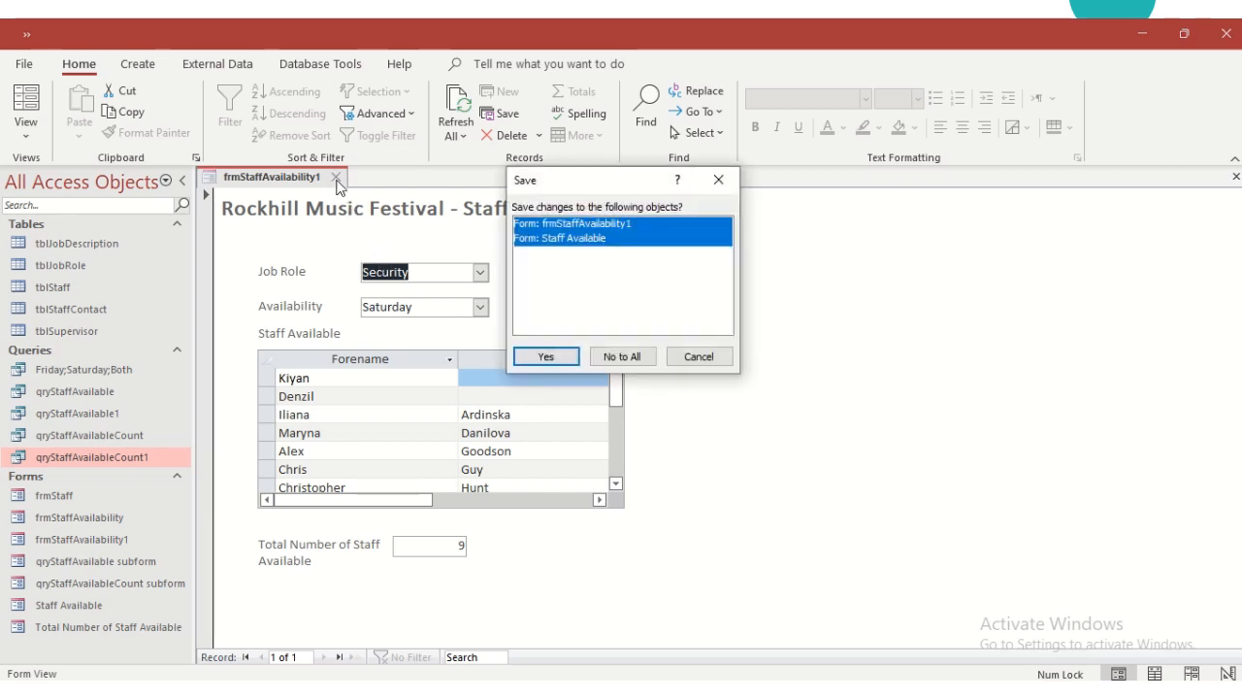
pyautogui.click(546, 357)
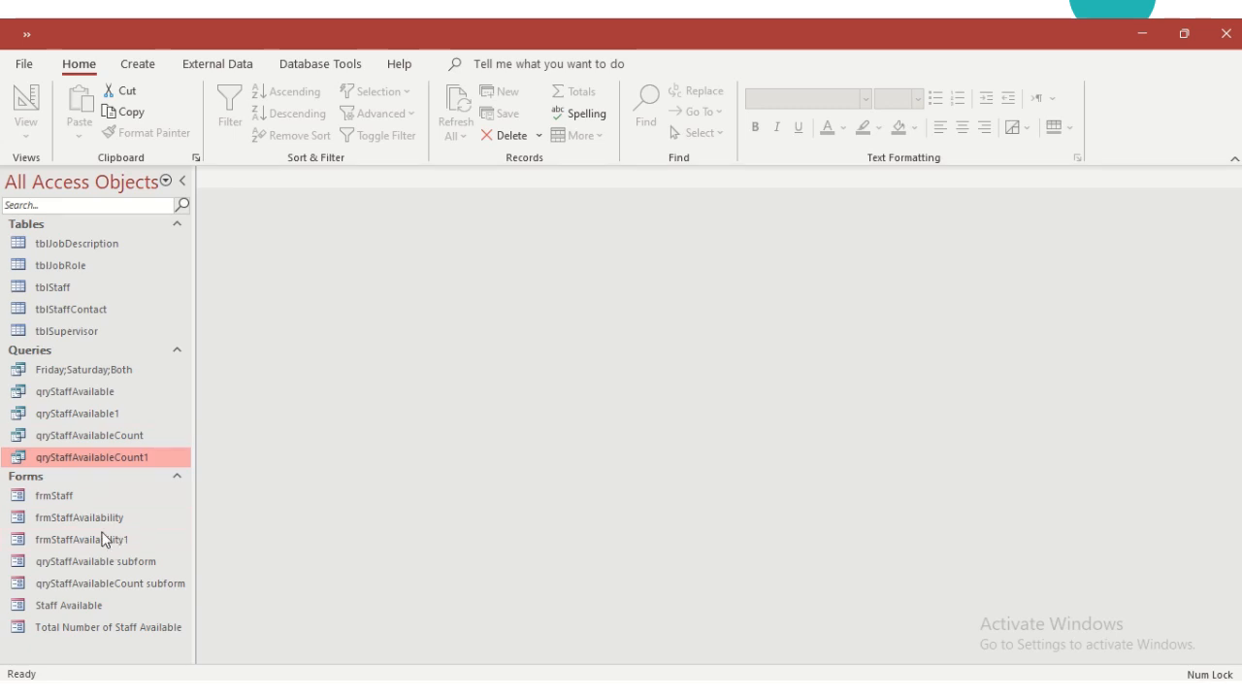
pyautogui.click(105, 540)
pyautogui.doubleClick(105, 540)
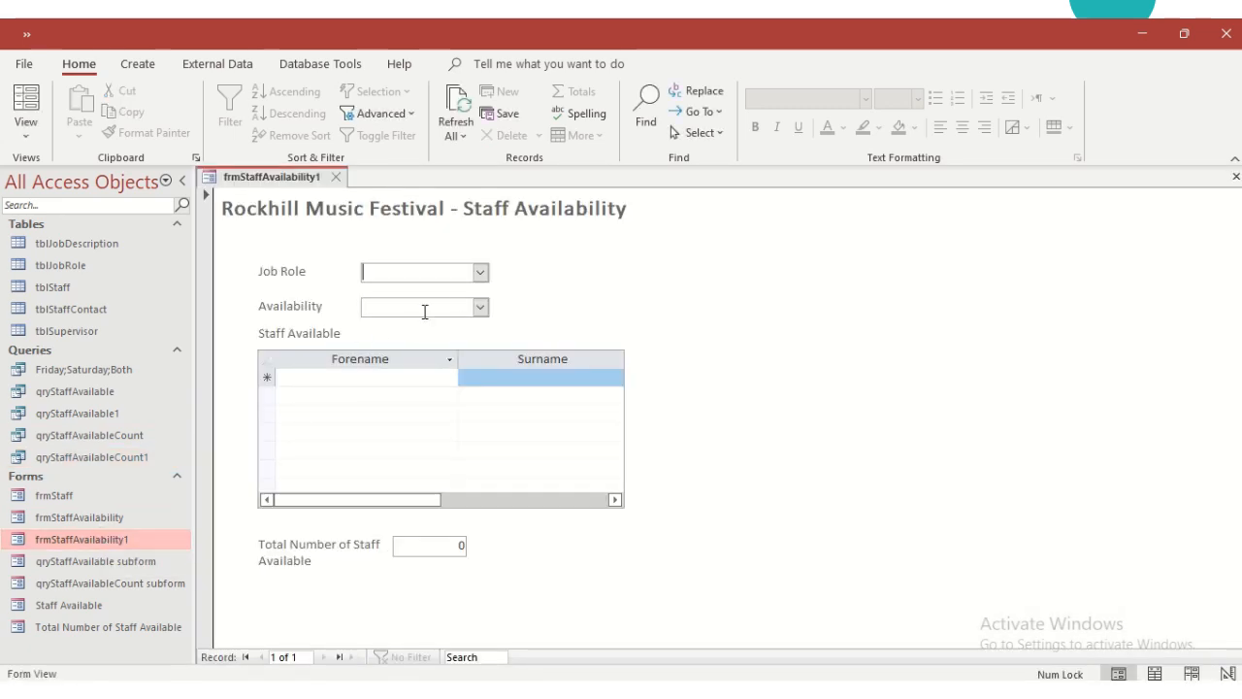
# Choose Bartender as the Job Role and Saturday as the Availability to test the reopened form.
pyautogui.click(479, 273)
pyautogui.click(462, 294)
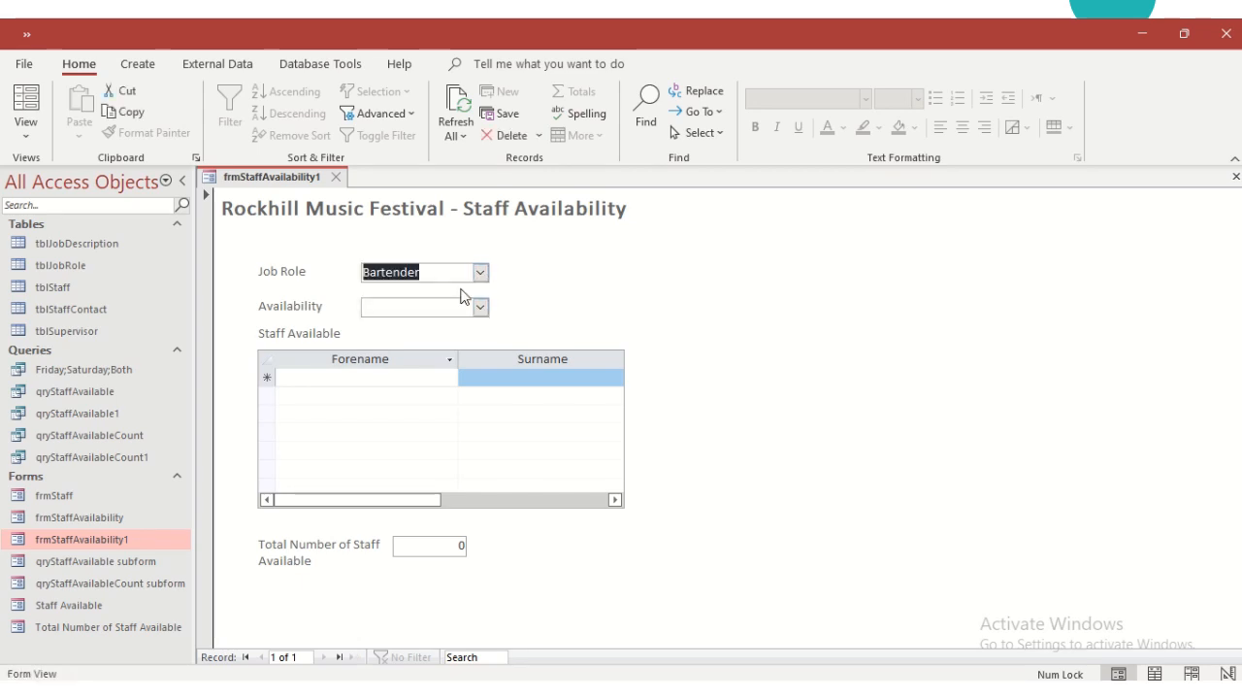
pyautogui.click(481, 308)
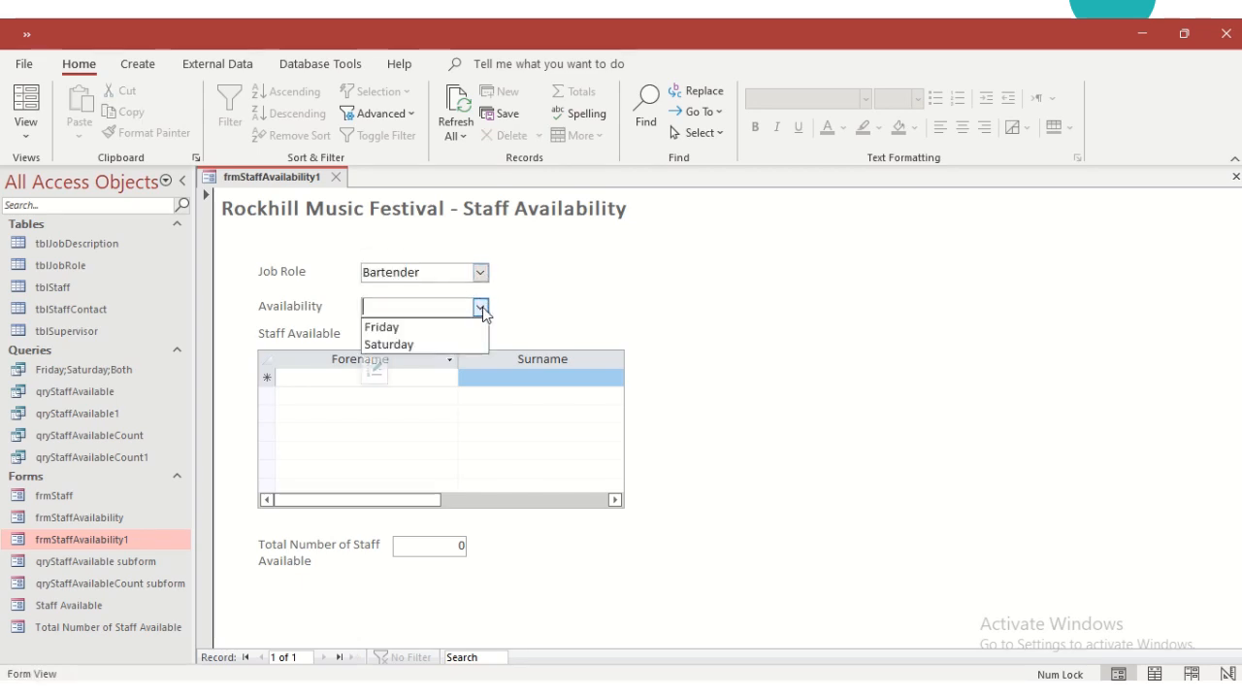
pyautogui.click(447, 346)
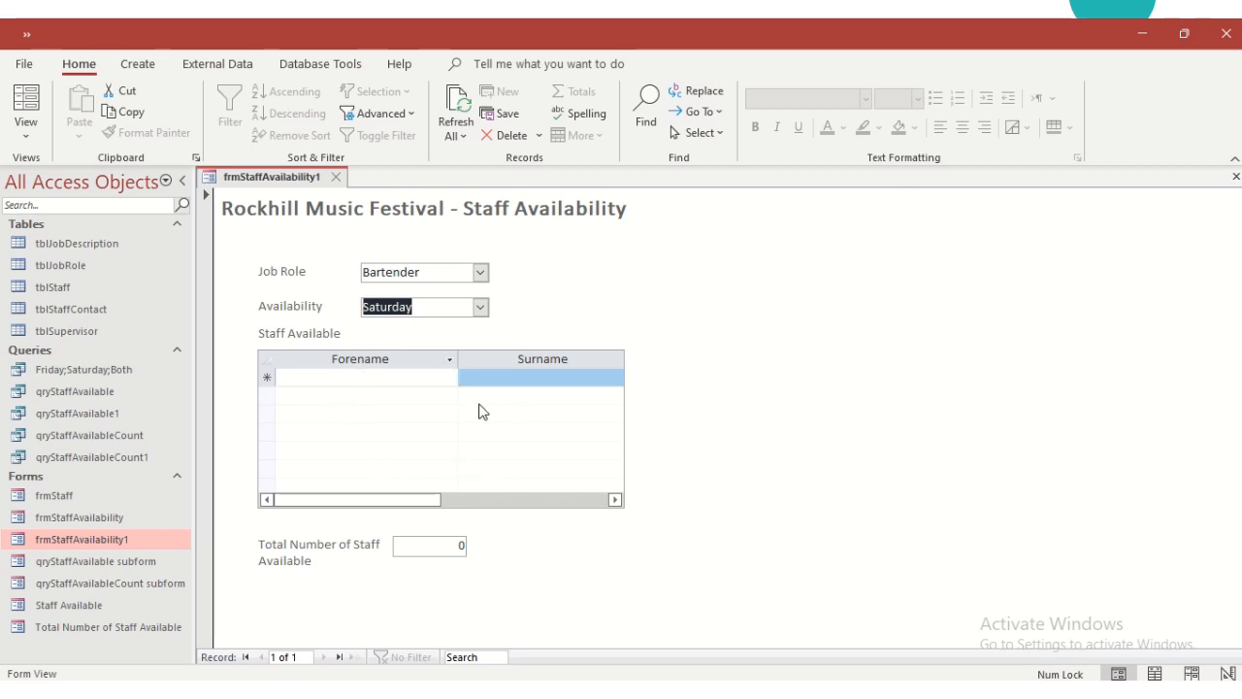
# Refresh the subforms by switching the form to Design View and back to Form View.
pyautogui.click(35, 144)
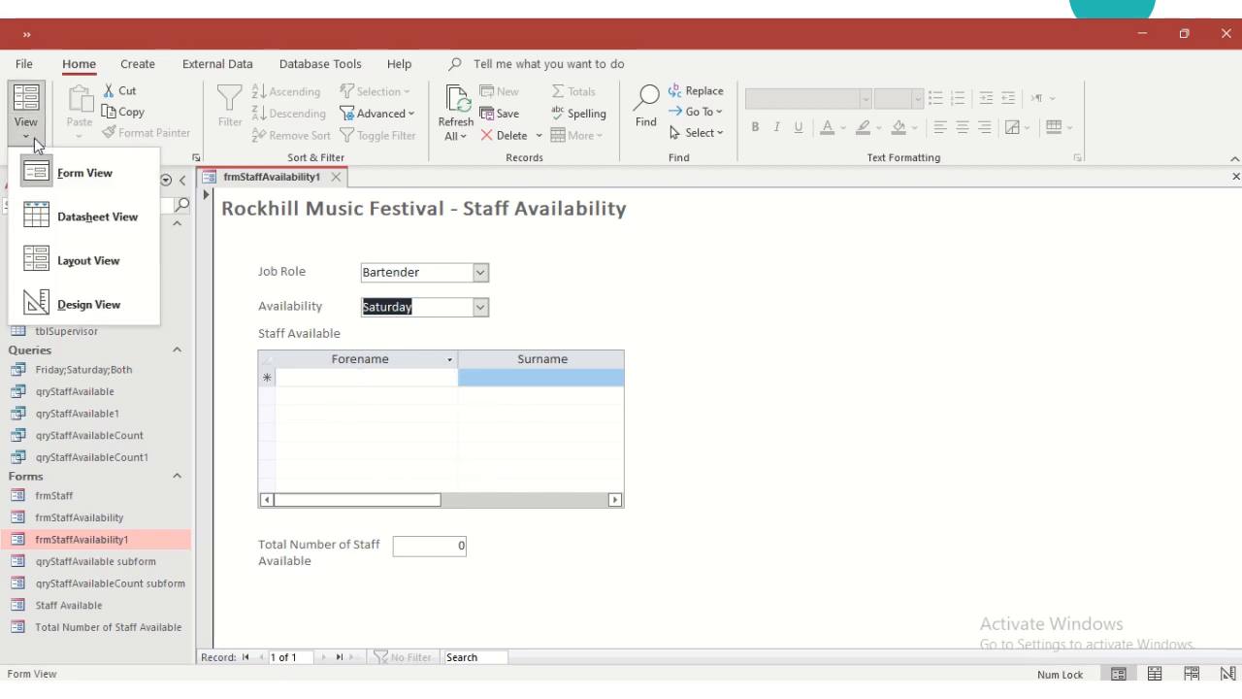
pyautogui.click(72, 304)
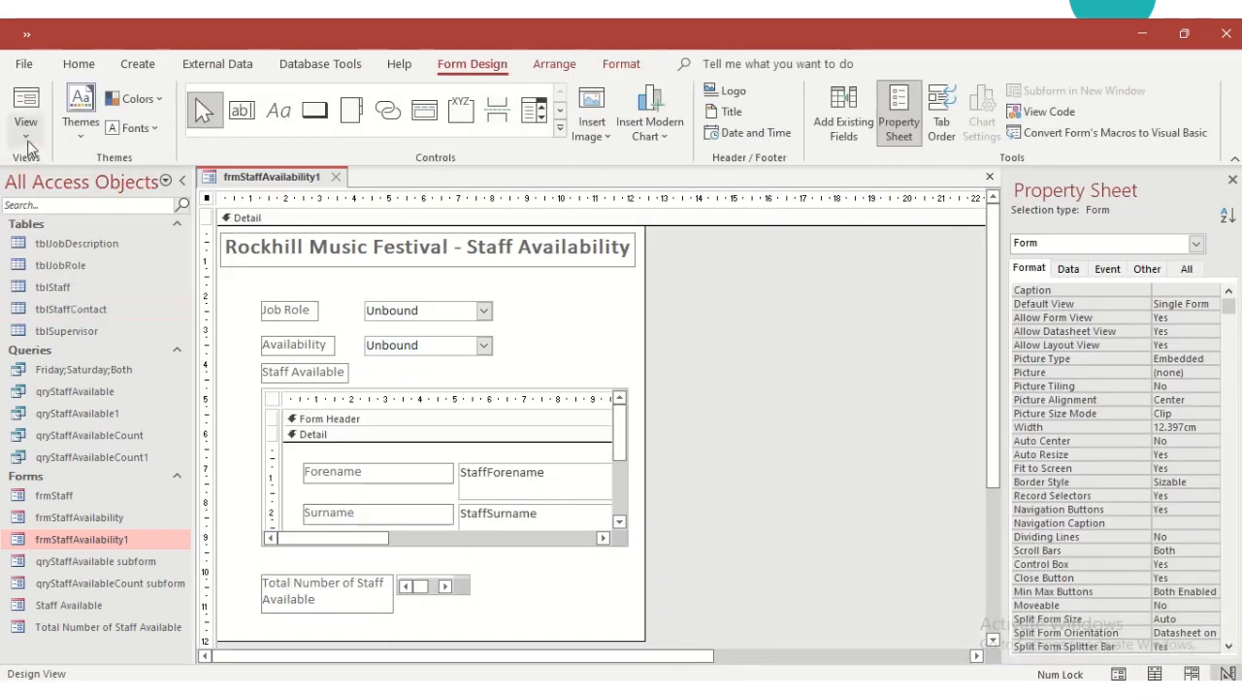
pyautogui.click(29, 145)
pyautogui.click(41, 172)
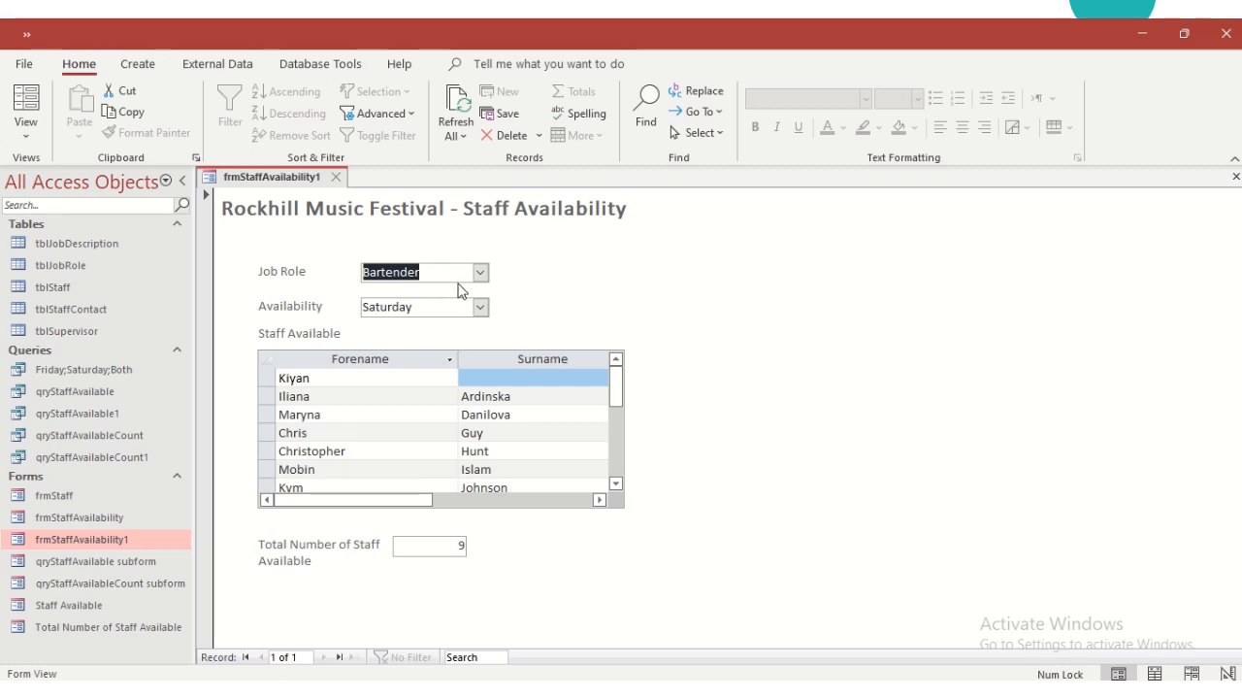
# In Design View, start a Macro Builder macro for the Job Role combo box's On Change event.
pyautogui.click(27, 126)
pyautogui.click(101, 300)
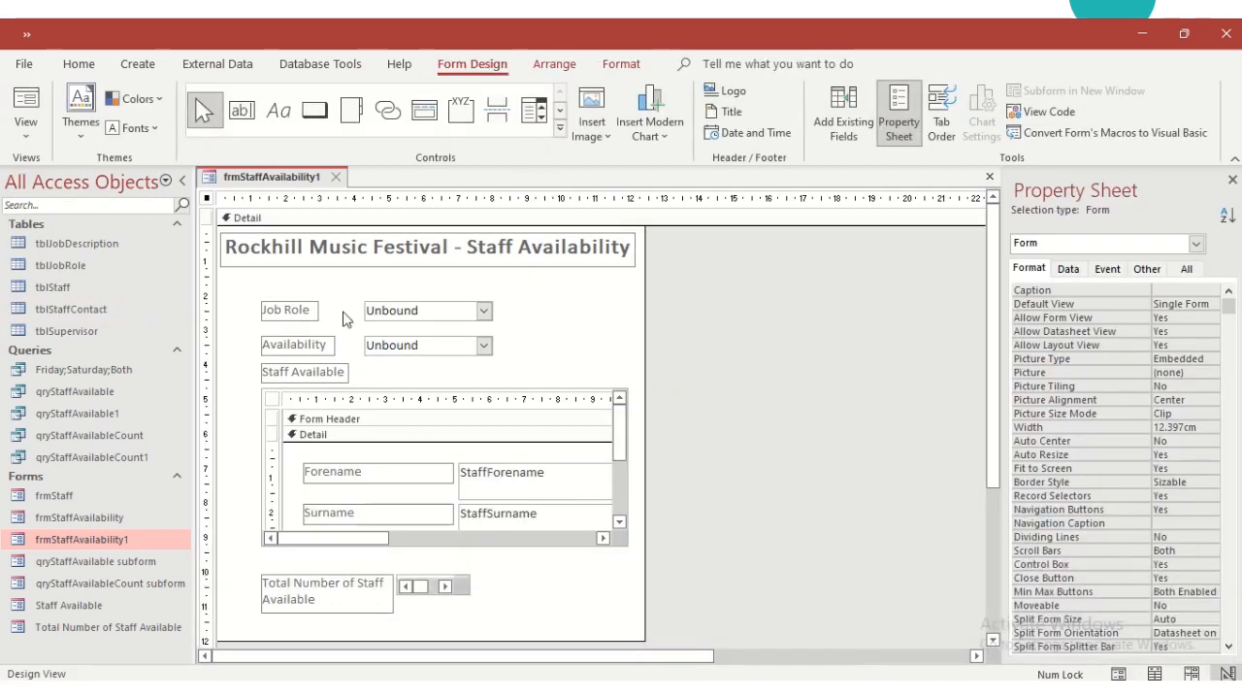
pyautogui.click(423, 316)
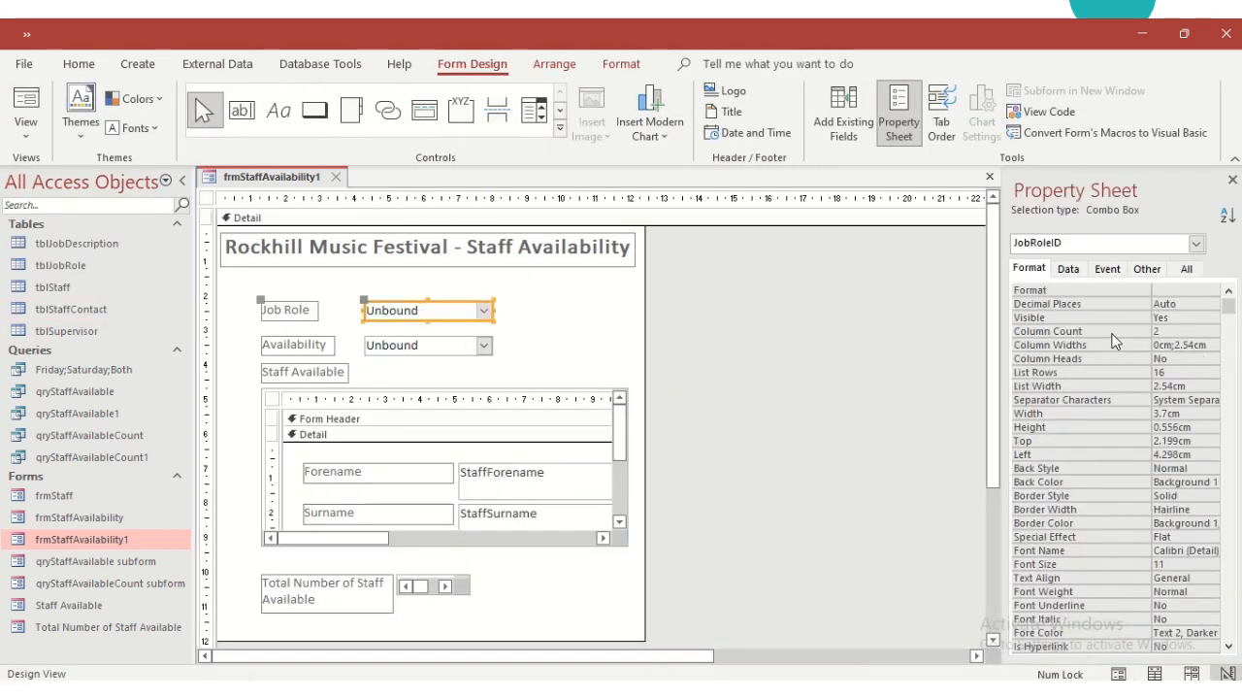
pyautogui.click(1109, 271)
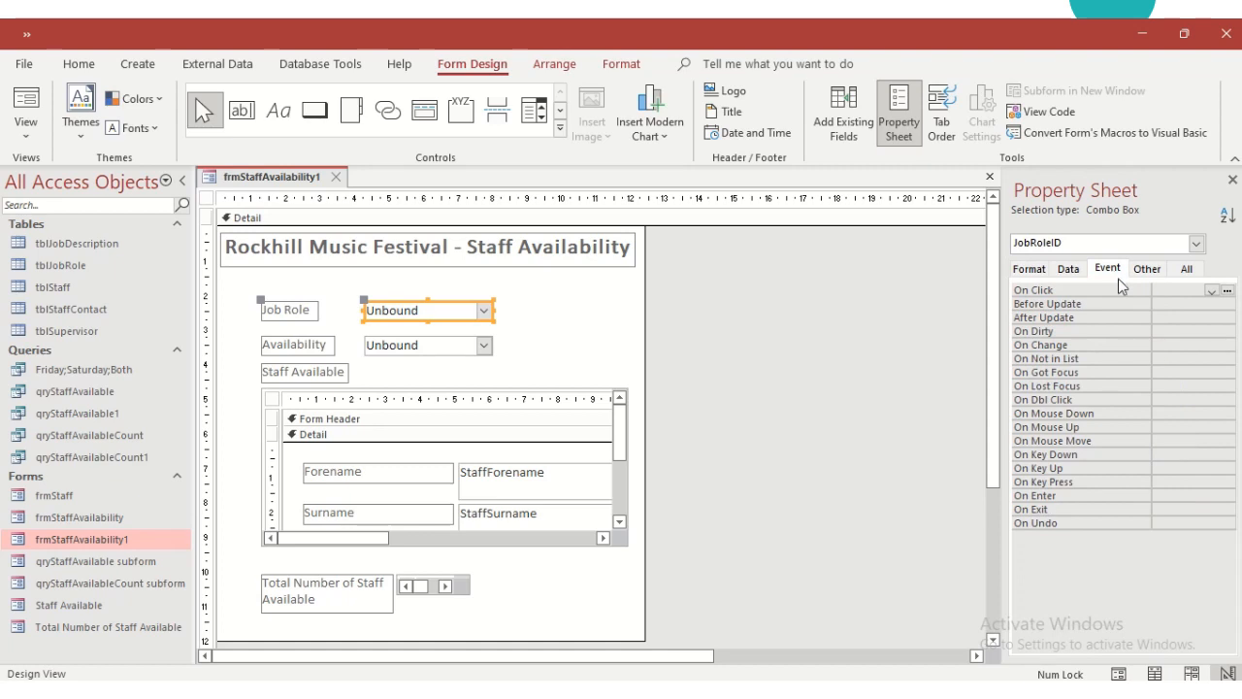
pyautogui.click(1171, 346)
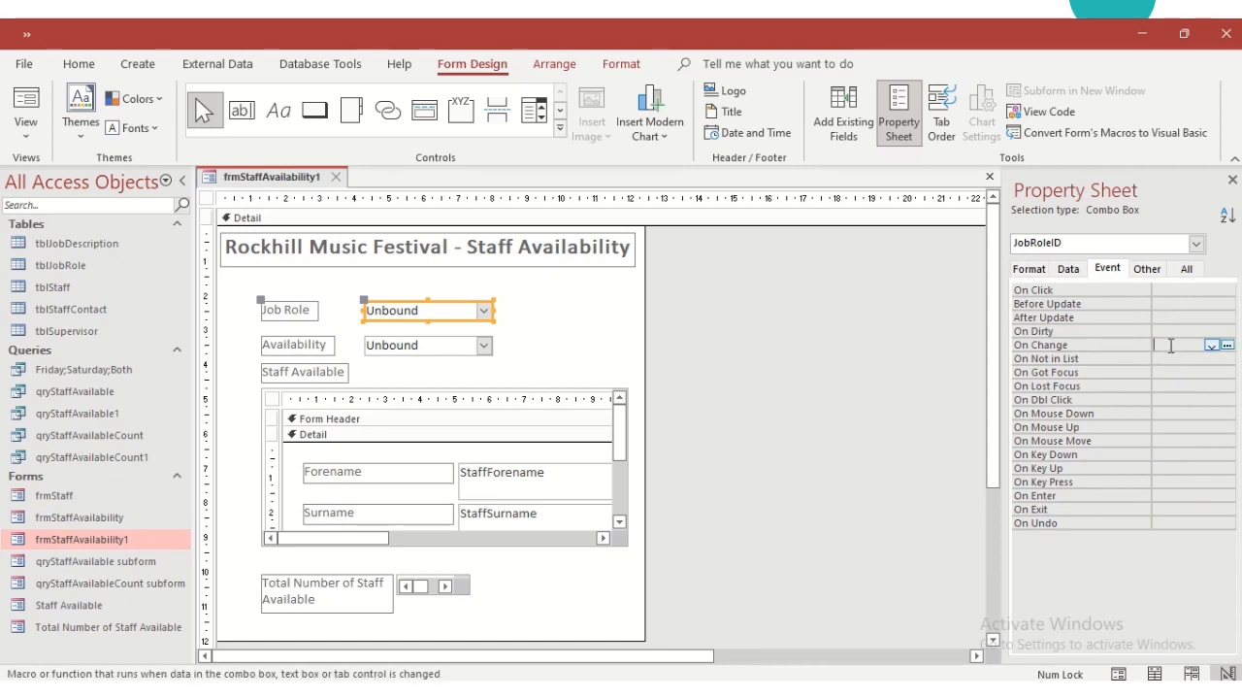
pyautogui.click(1227, 346)
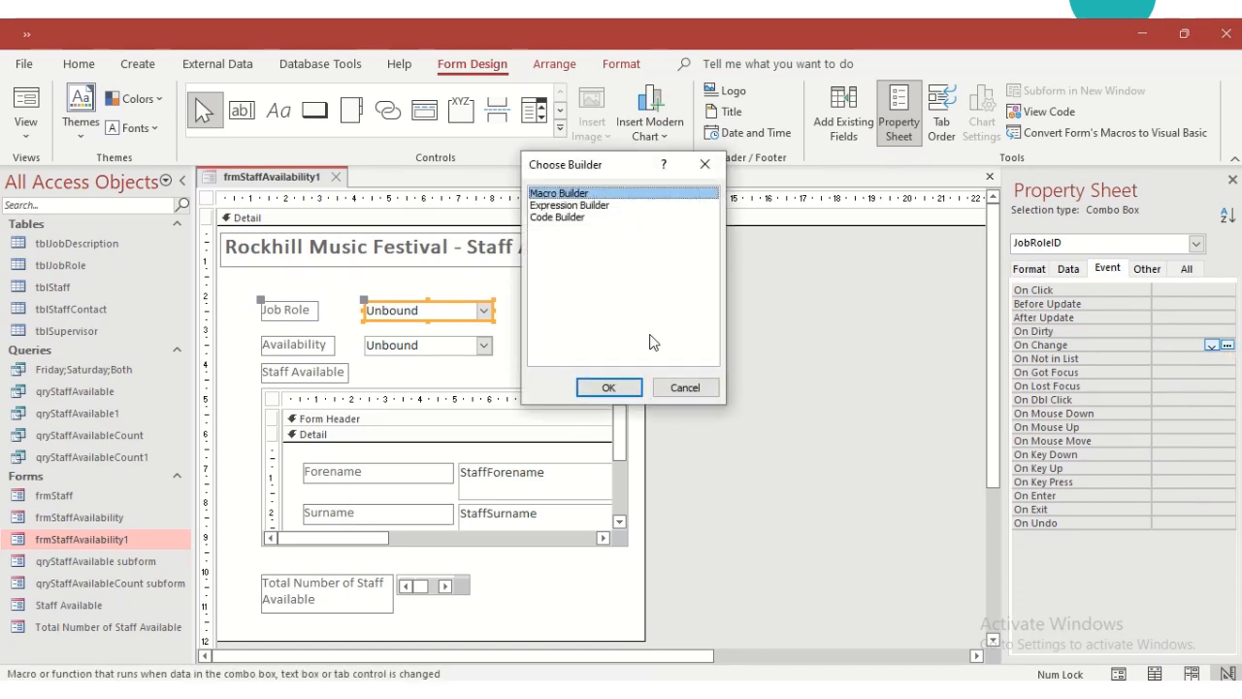
pyautogui.click(609, 387)
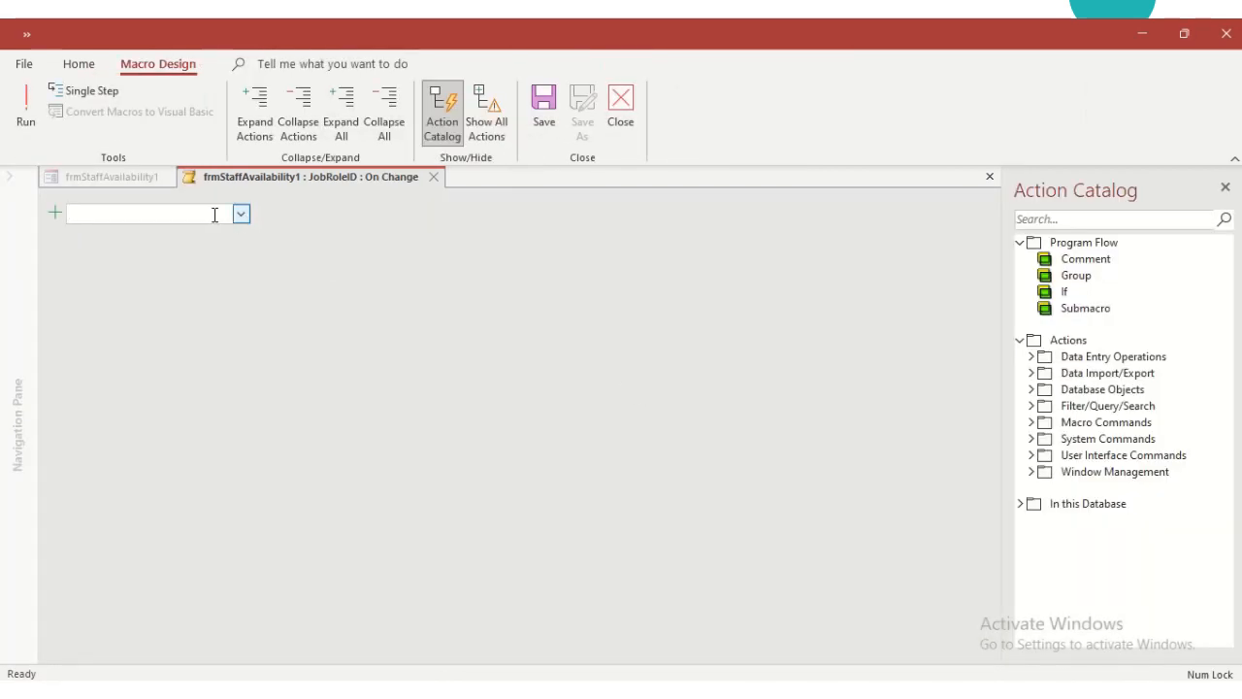
# Add a Requery action to the Job Role On Change macro with Staff Available as its control name.
pyautogui.write('Requery')
pyautogui.press('Return')
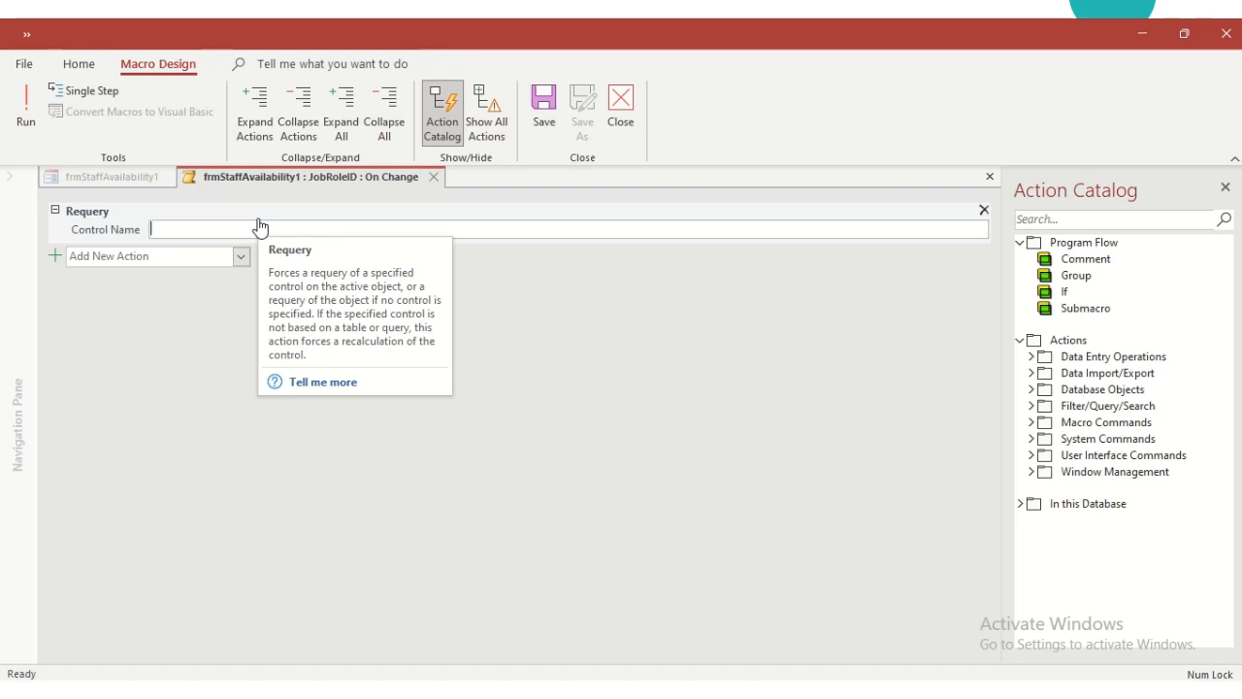
pyautogui.write('S')
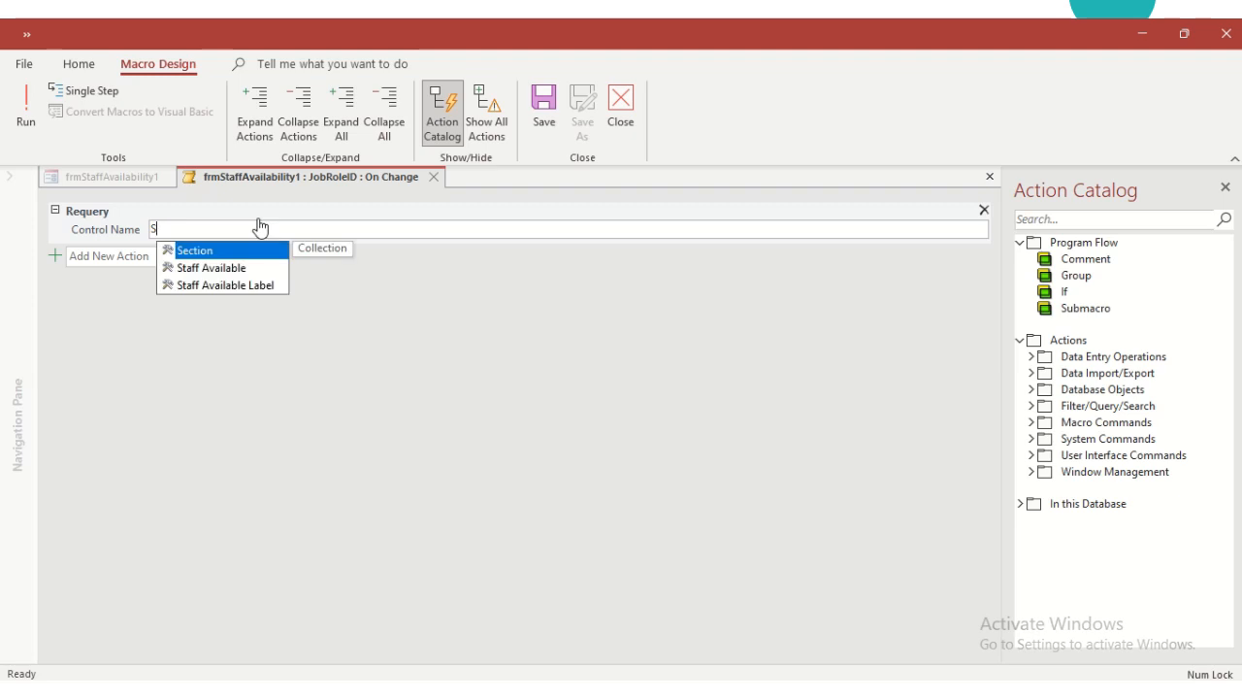
pyautogui.click(251, 270)
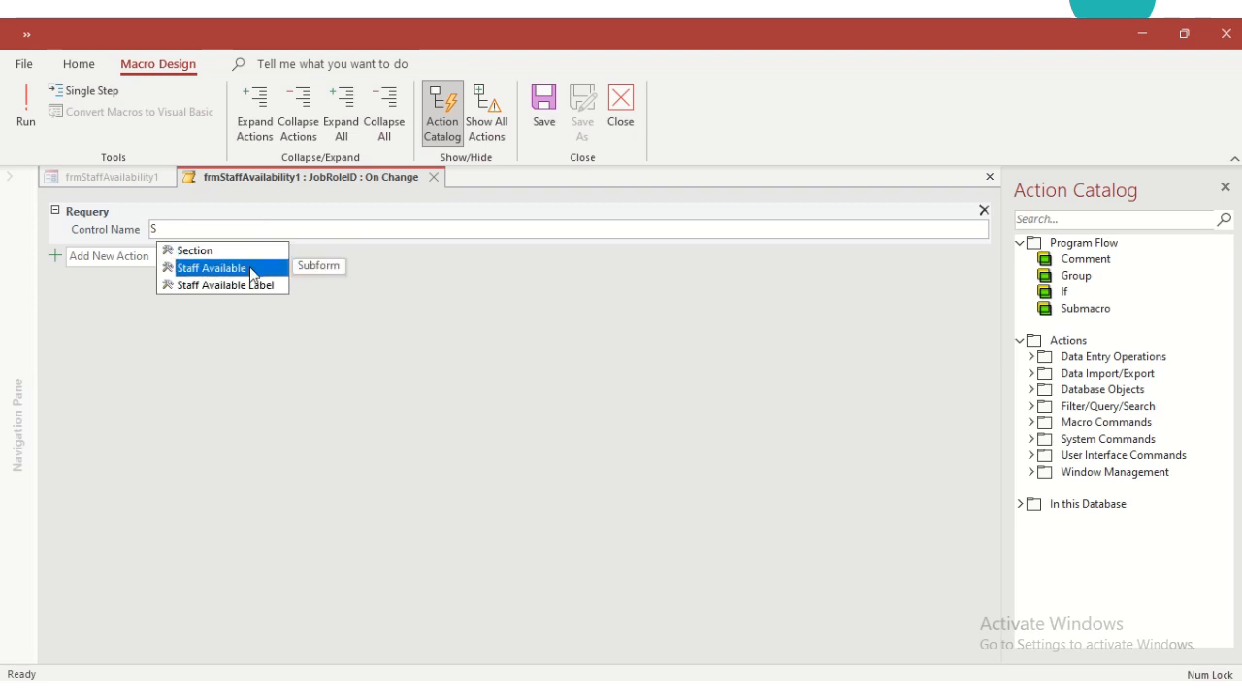
pyautogui.click(251, 269)
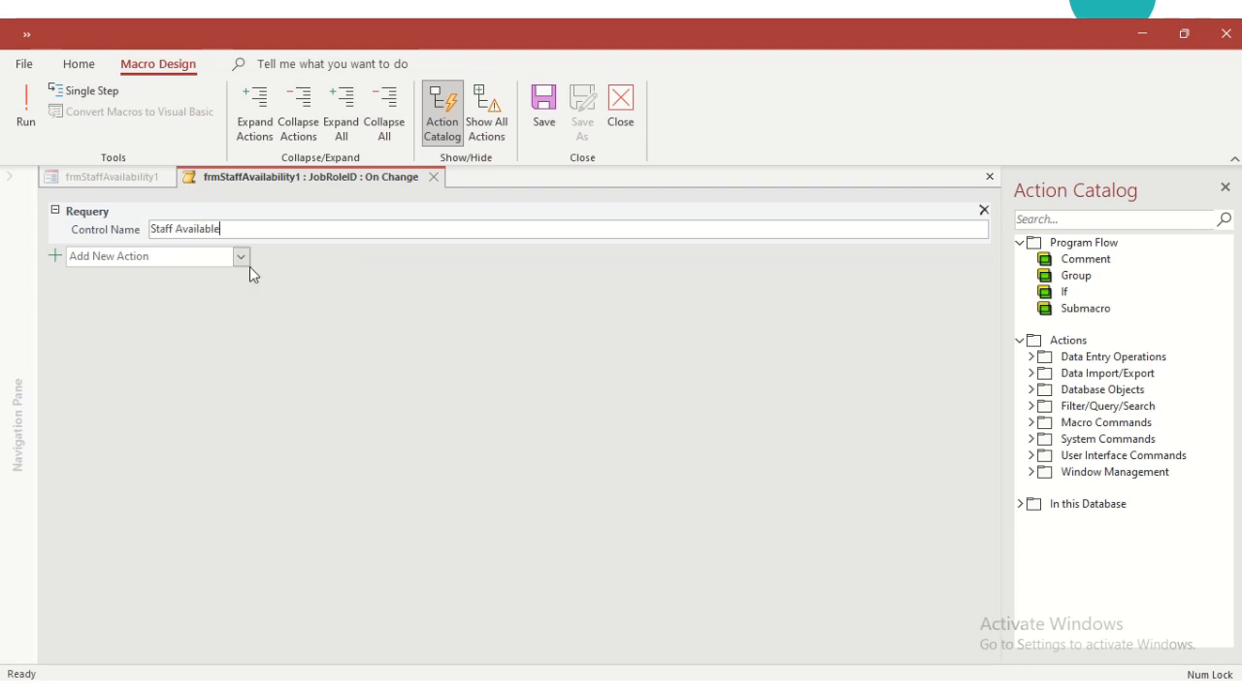
# Add a second Requery action with Staff Available as its control name, and close the macro, saving its changes.
pyautogui.click(212, 256)
pyautogui.write('Requery')
pyautogui.press('Return')
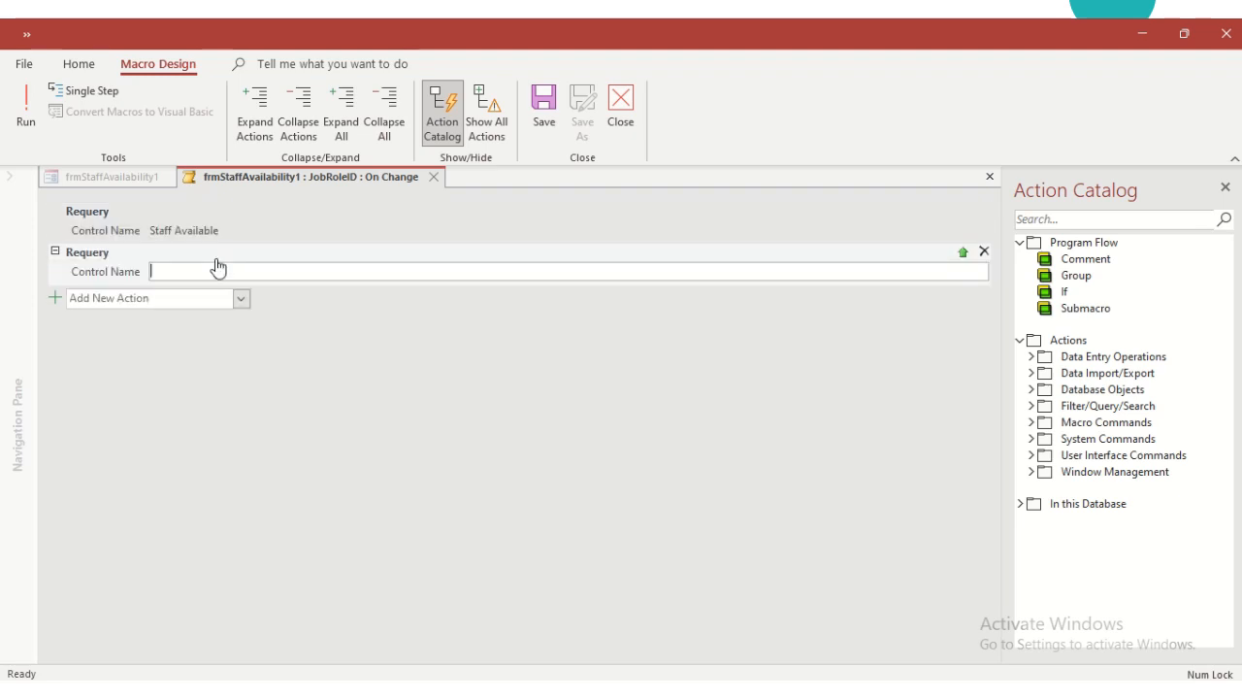
pyautogui.write('C')
pyautogui.press('BackSpace')
pyautogui.write('St')
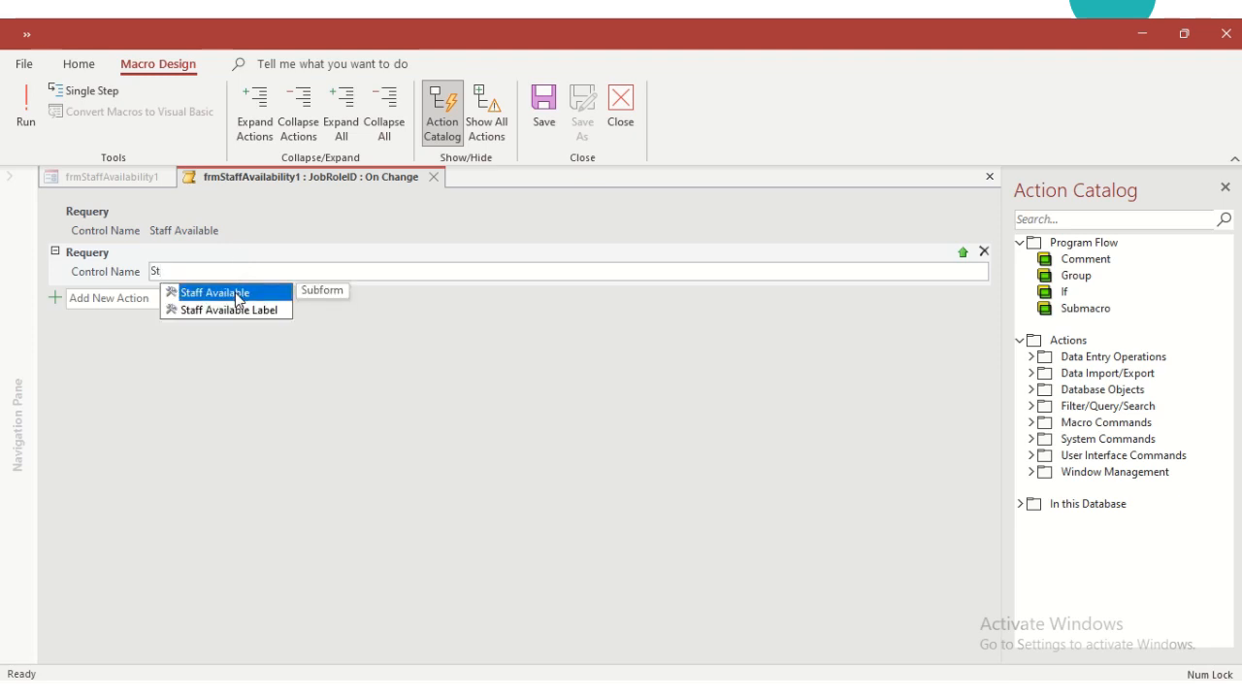
pyautogui.click(237, 297)
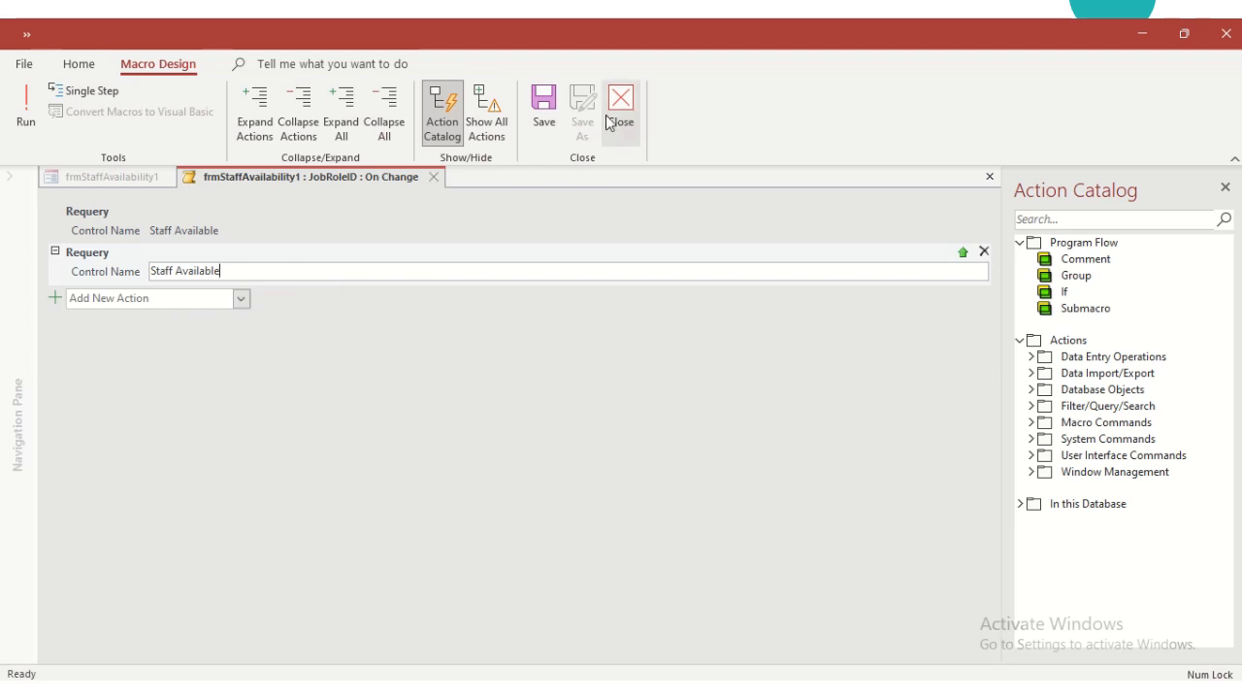
pyautogui.click(433, 178)
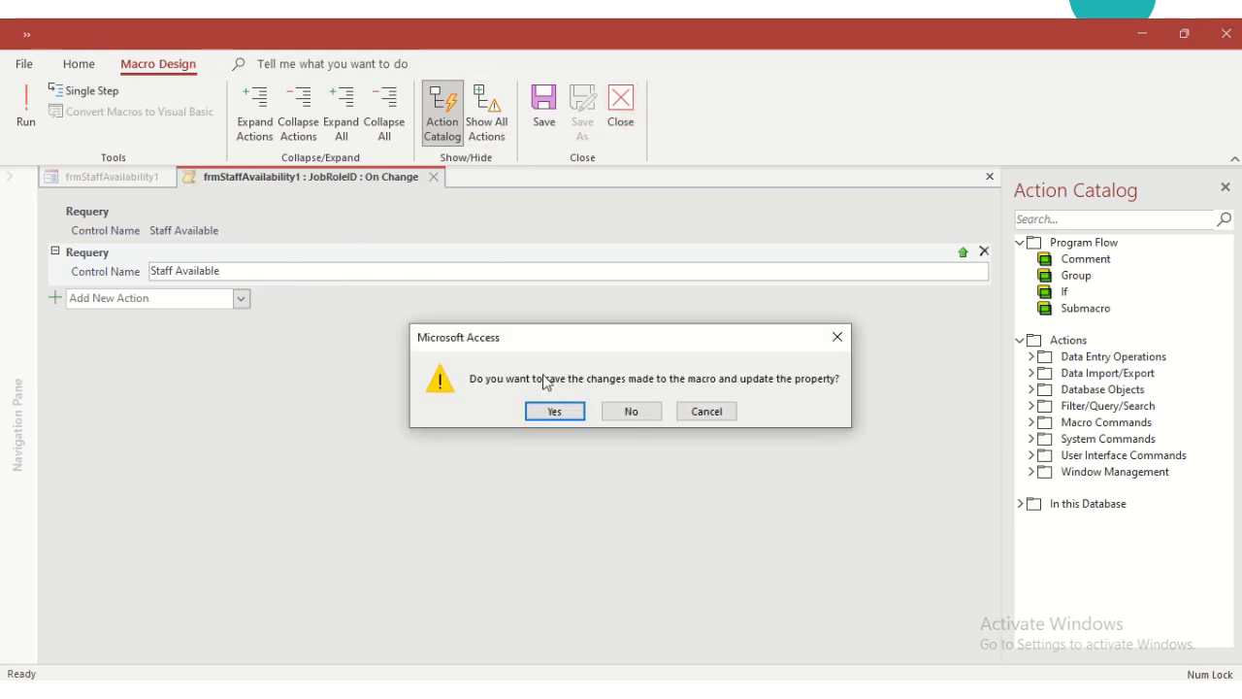
pyautogui.click(553, 411)
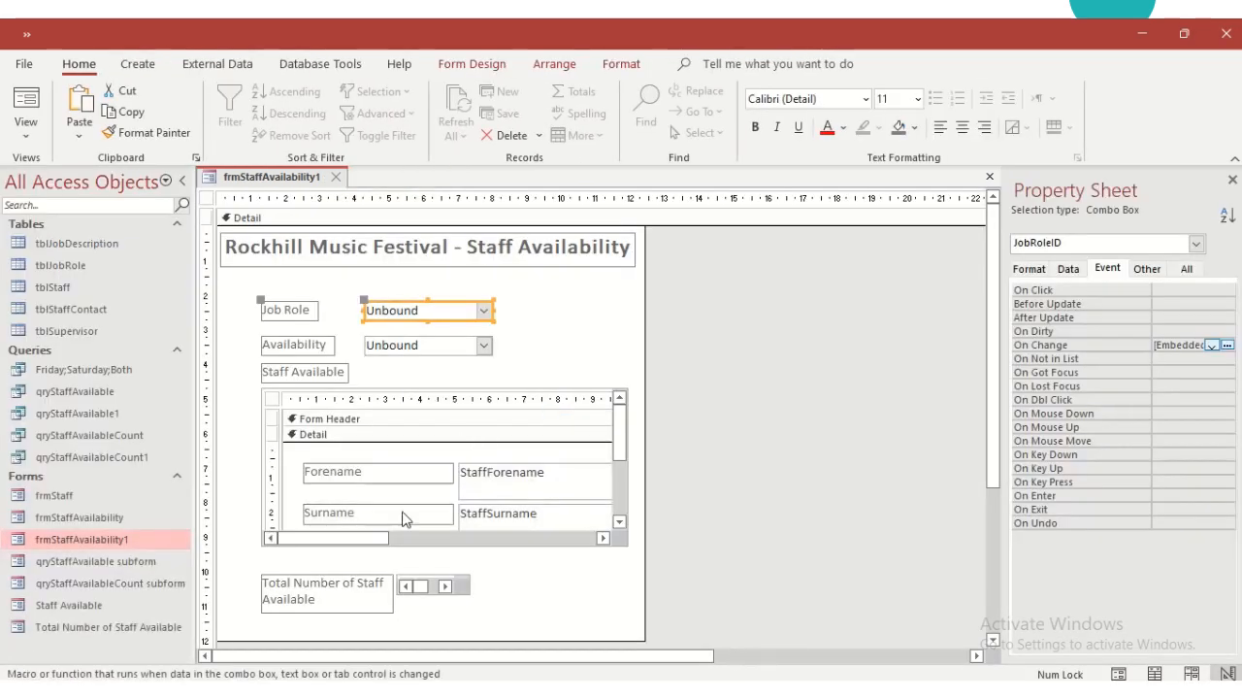
# Reopen the Job Role On Change macro, set the second Requery's control name to Total Number of Staff Available, and save and close it.
pyautogui.click(356, 583)
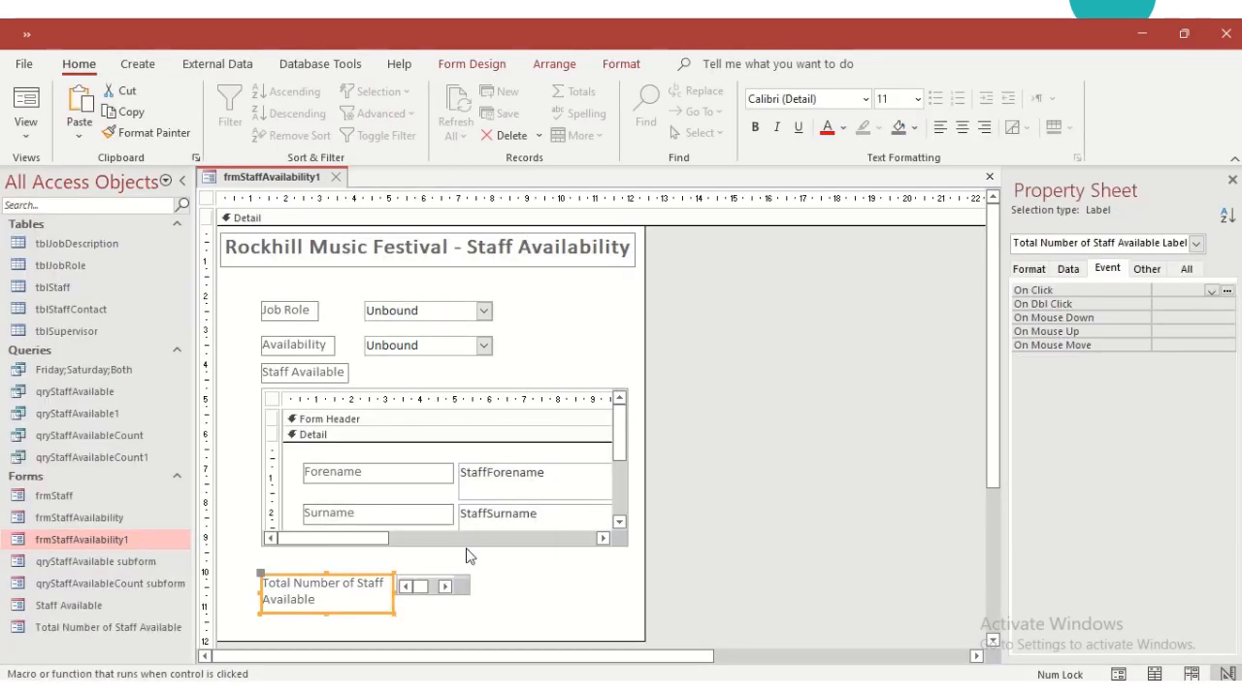
pyautogui.click(452, 583)
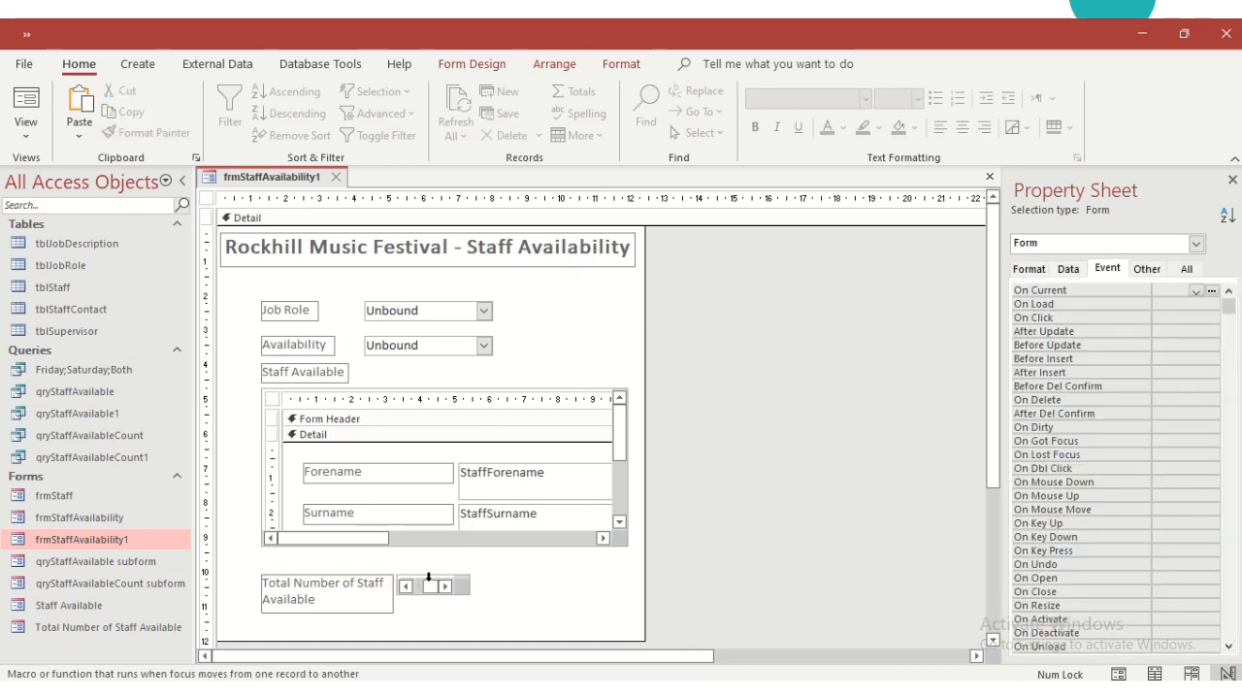
pyautogui.click(425, 579)
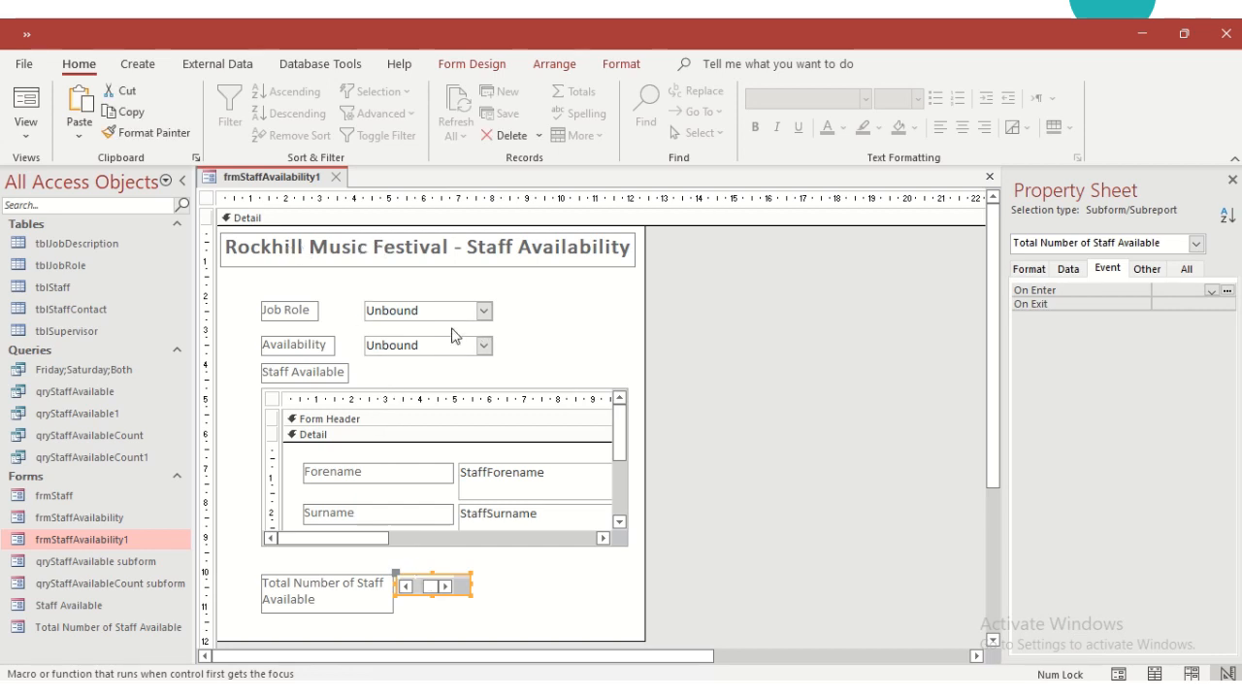
pyautogui.click(453, 326)
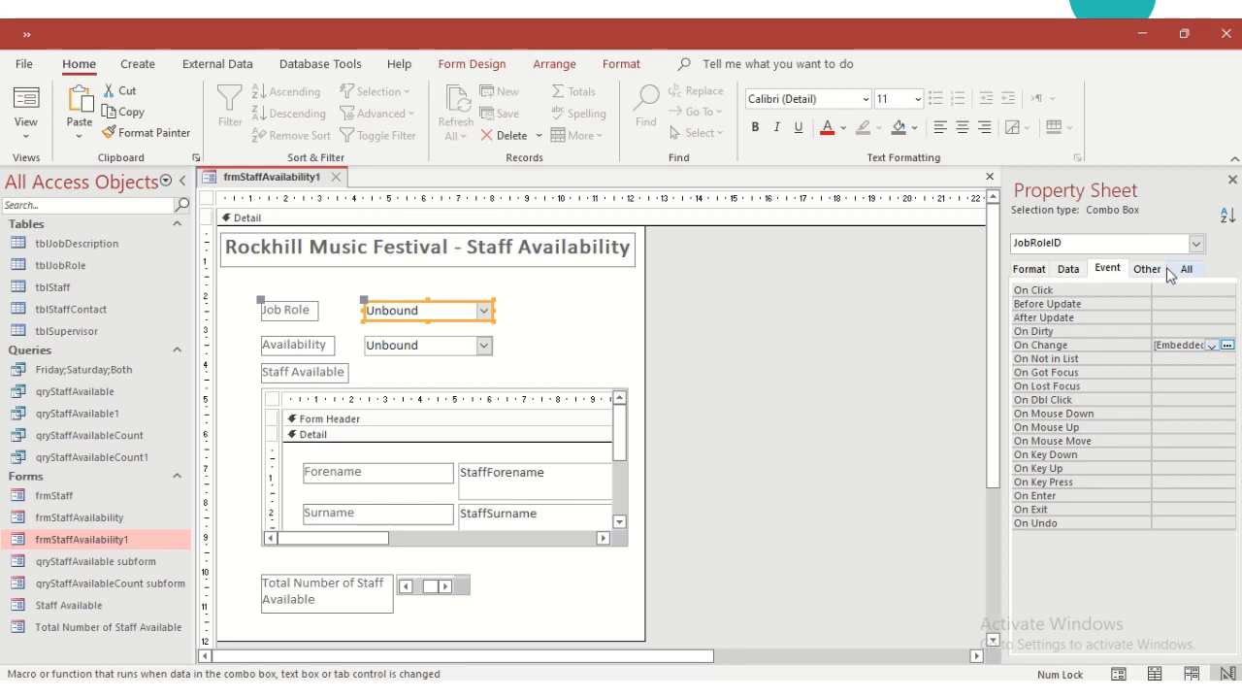
pyautogui.click(1227, 344)
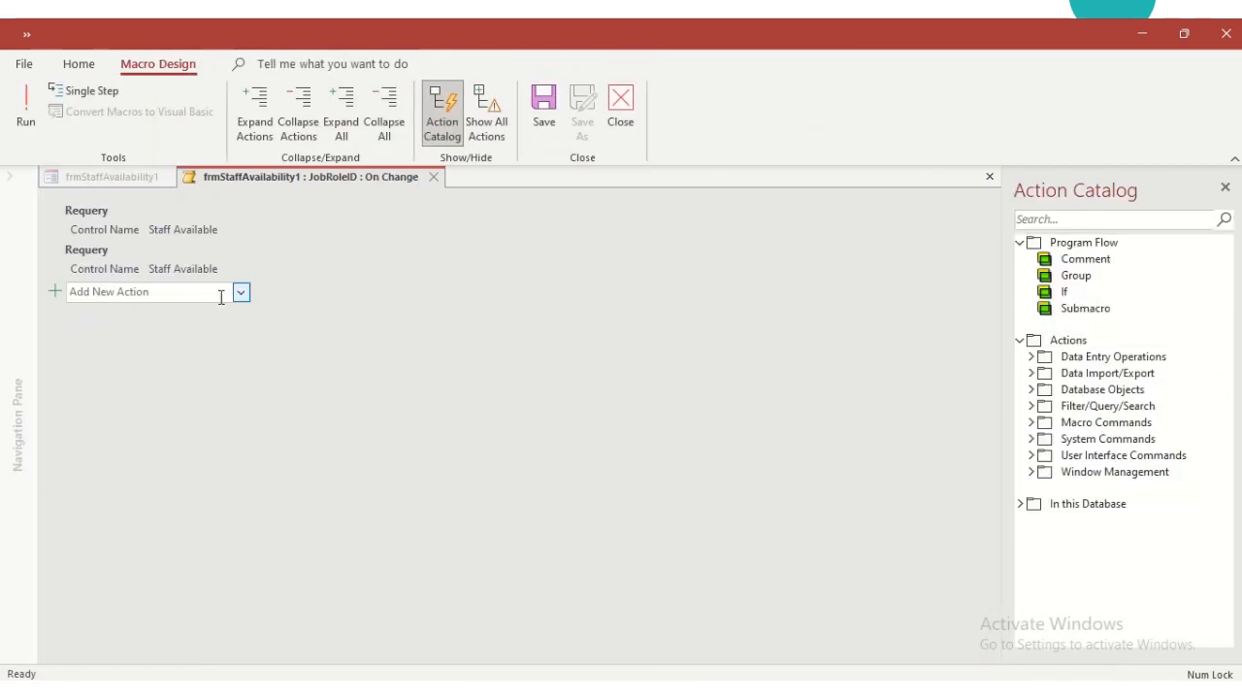
pyautogui.click(200, 280)
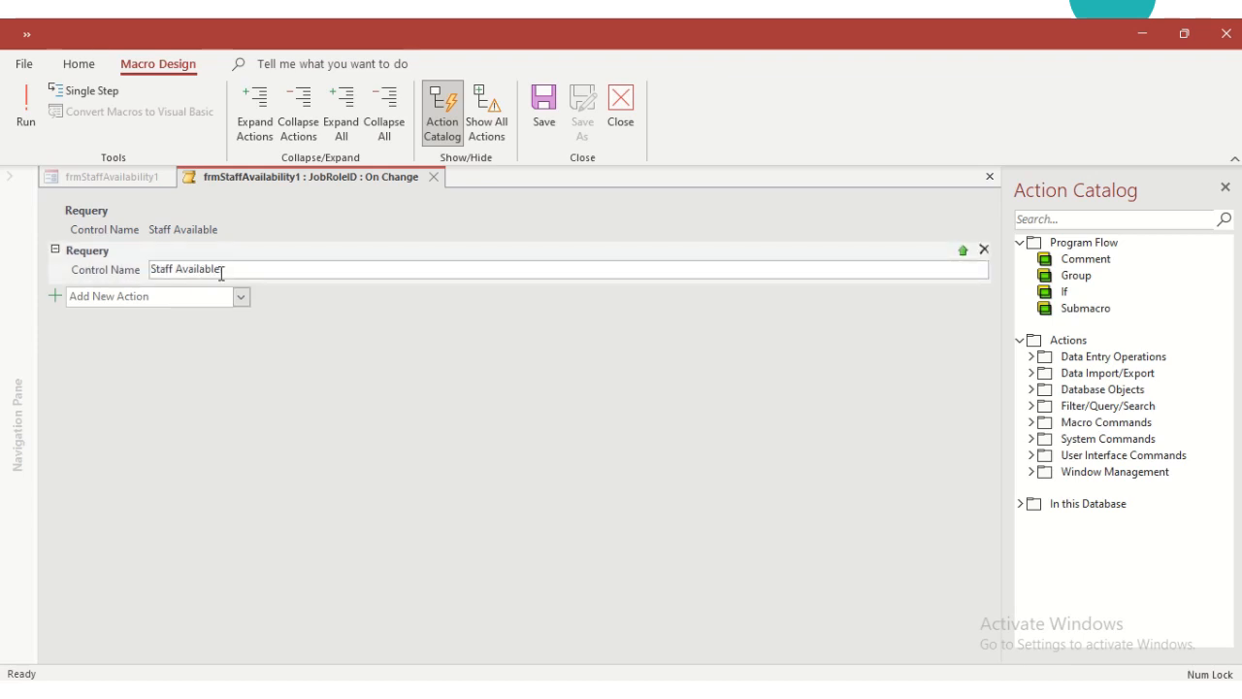
pyautogui.moveTo(221, 270); pyautogui.dragTo(135, 273)
pyautogui.write('To')
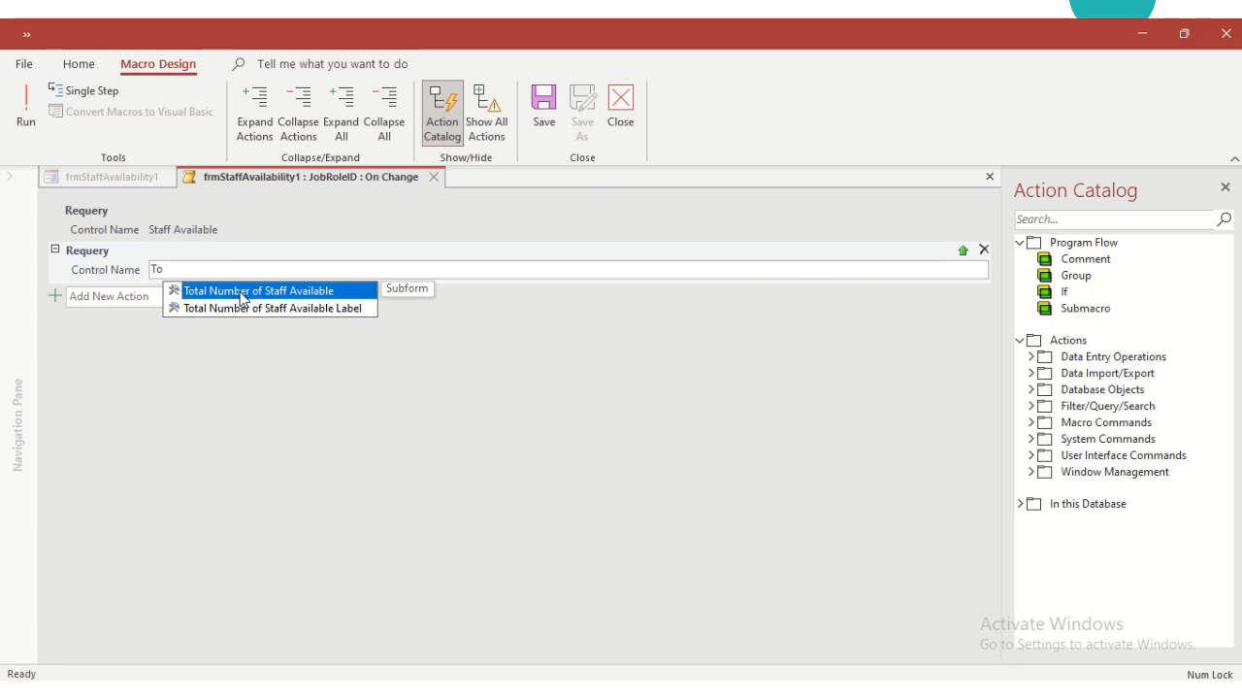
pyautogui.click(242, 292)
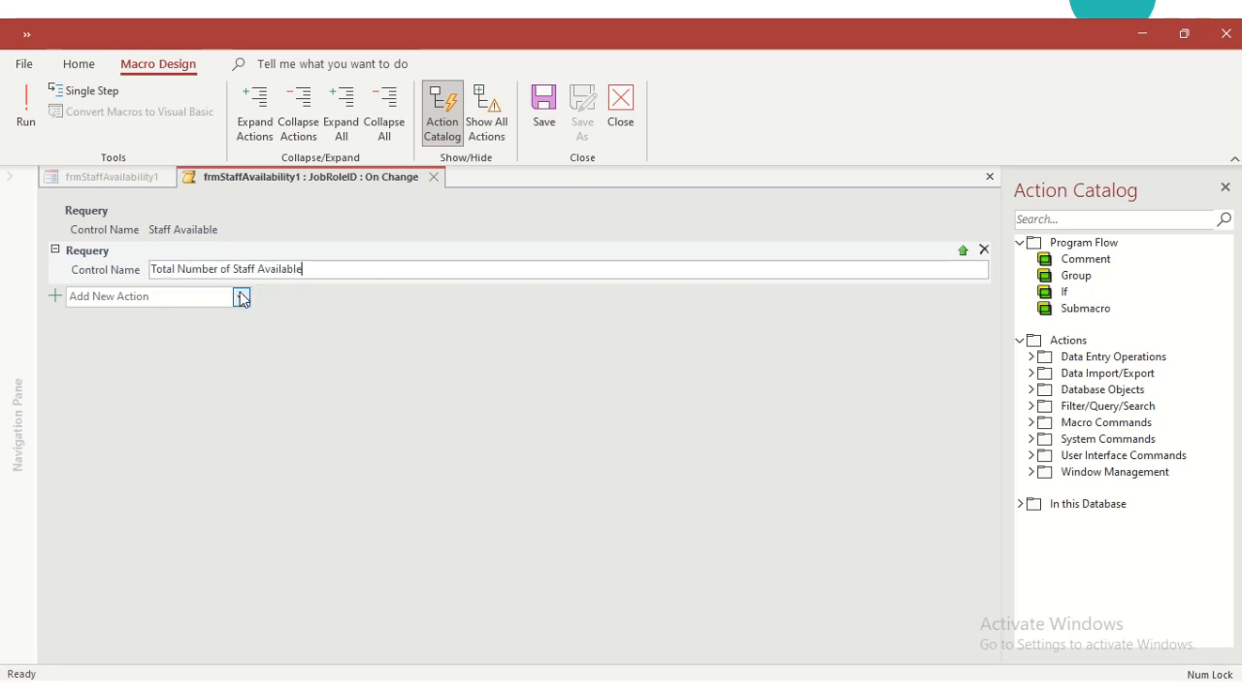
pyautogui.click(439, 183)
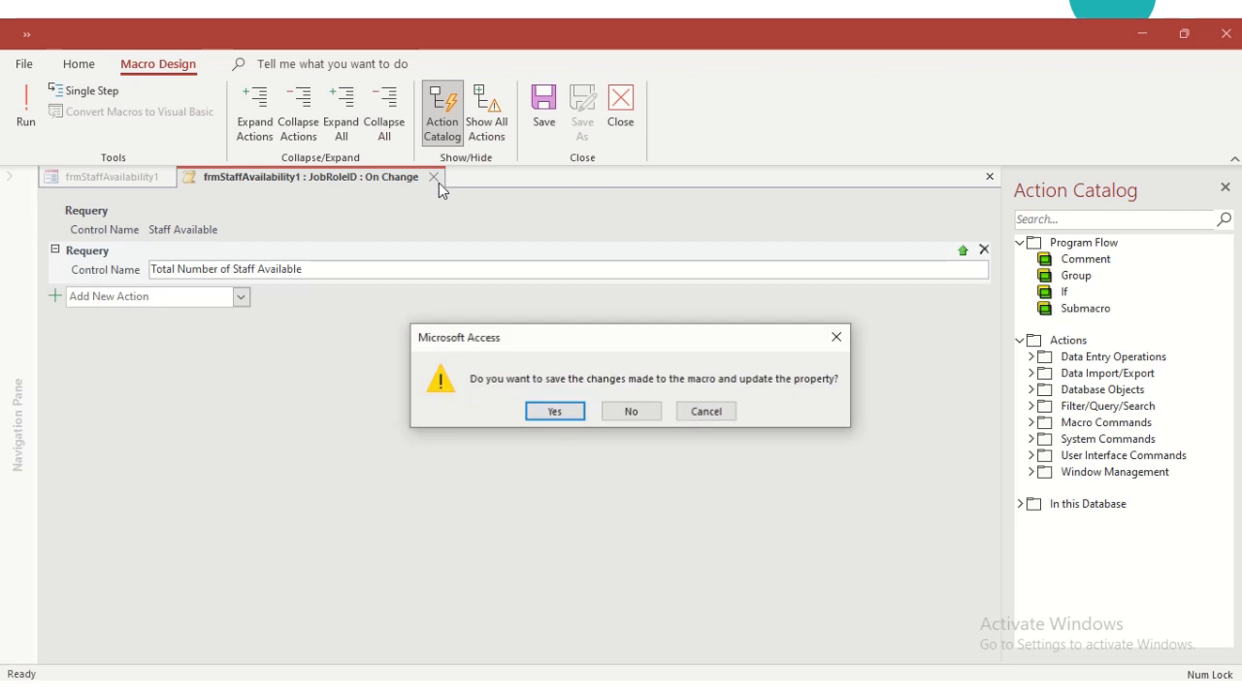
pyautogui.click(557, 412)
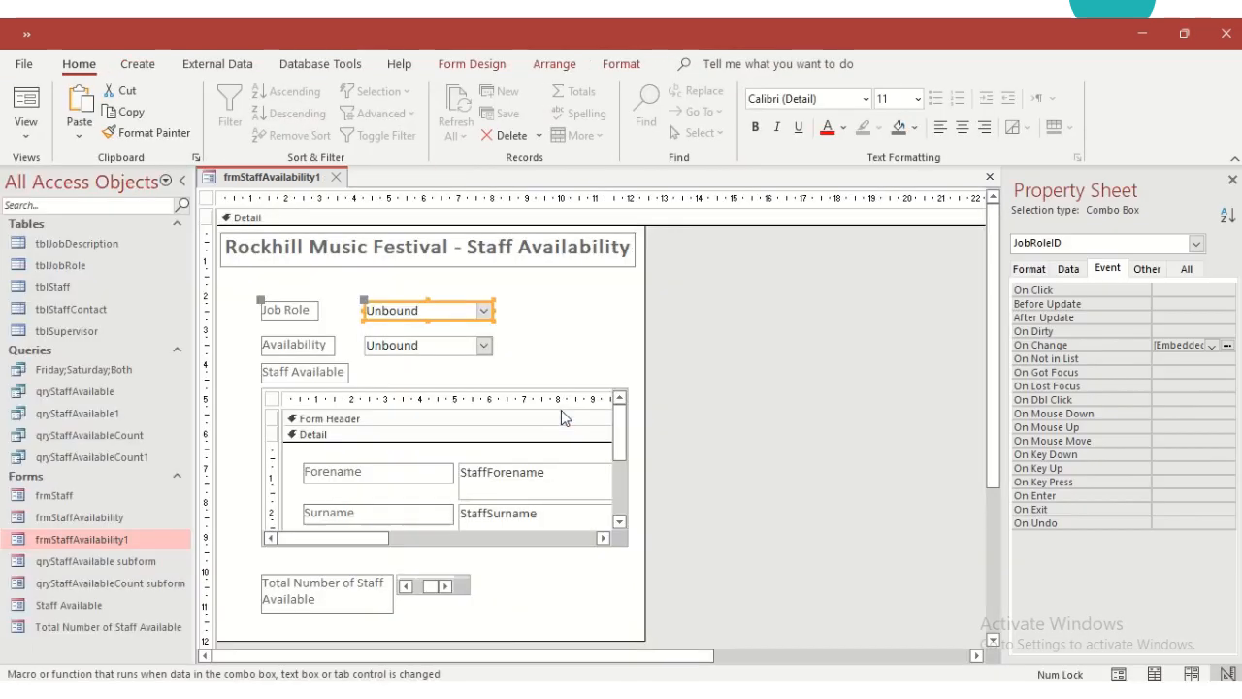
# Switch to Form View and test the Job Role macro by choosing Security and then Steward.
pyautogui.click(17, 102)
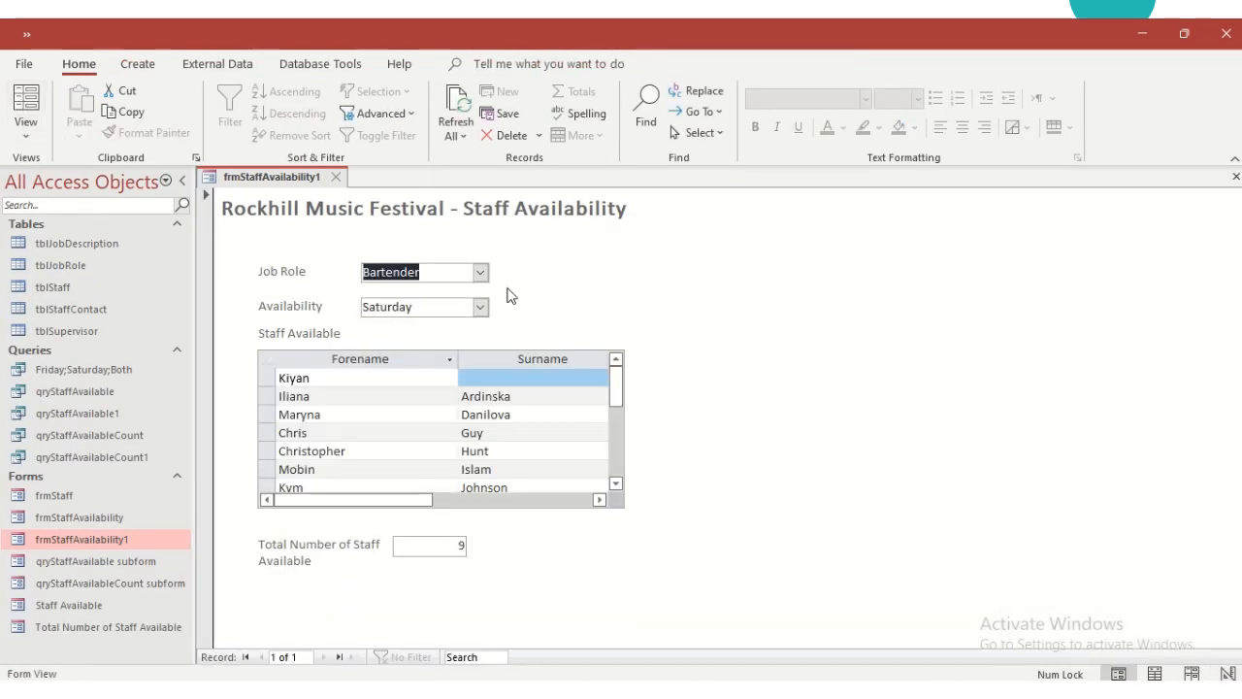
pyautogui.click(482, 274)
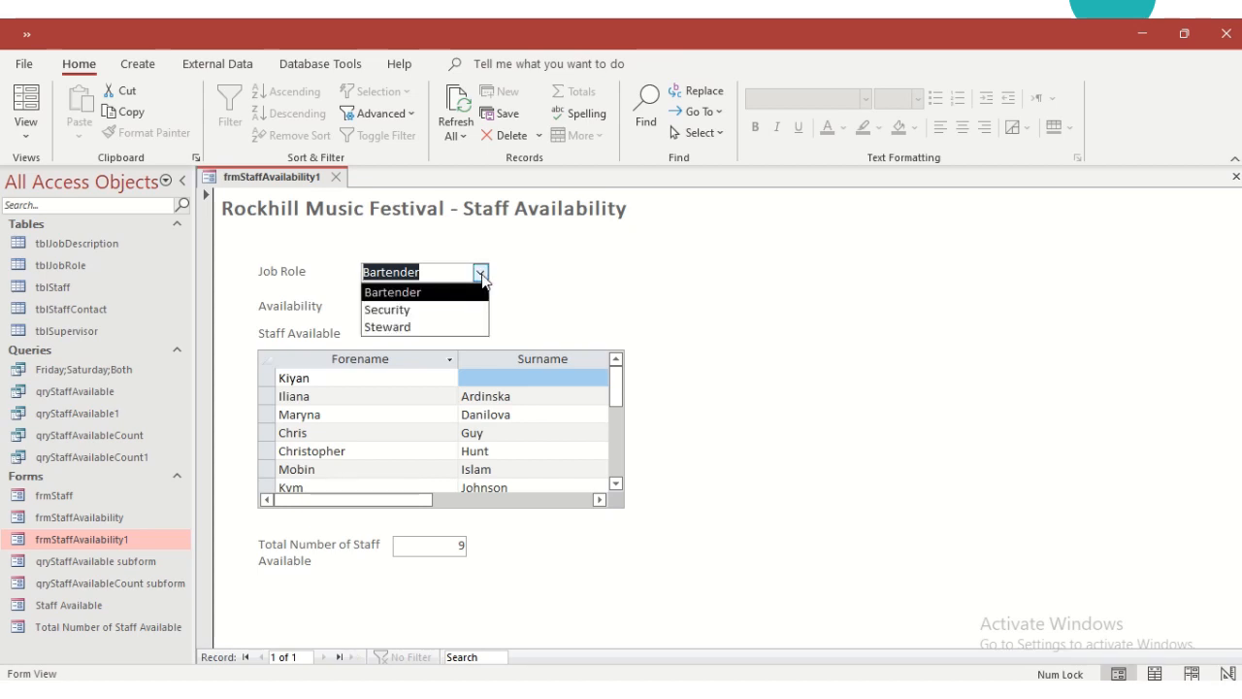
pyautogui.click(464, 309)
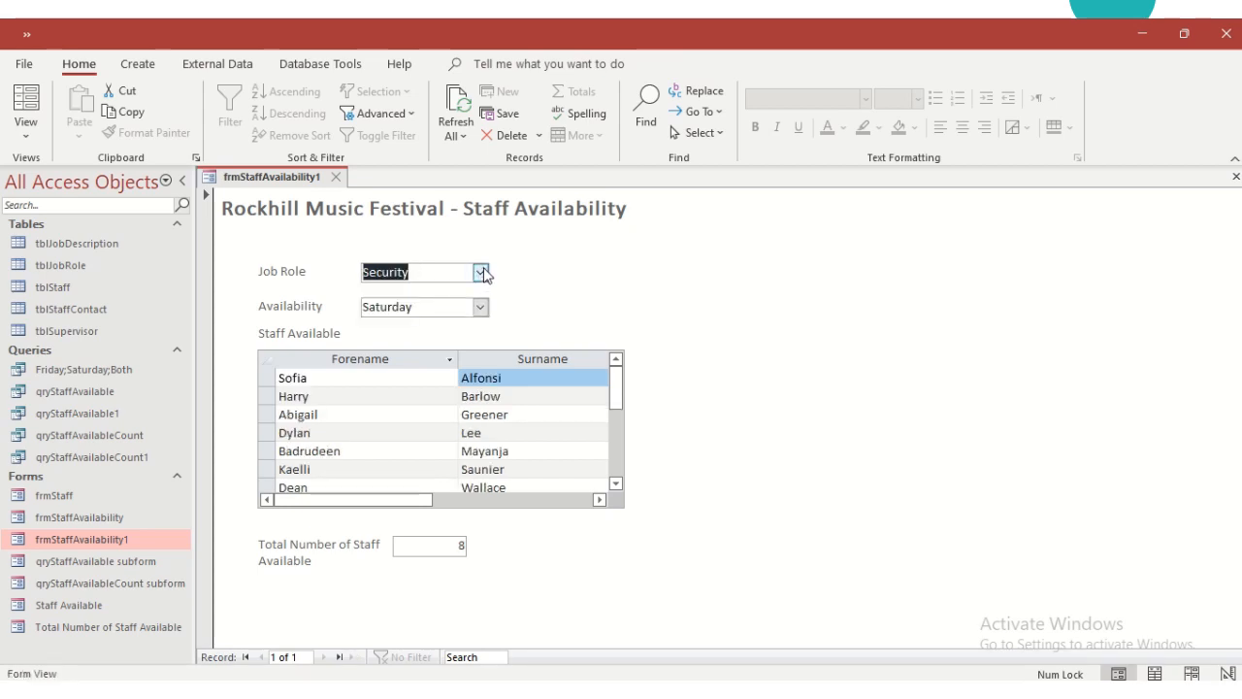
pyautogui.click(482, 274)
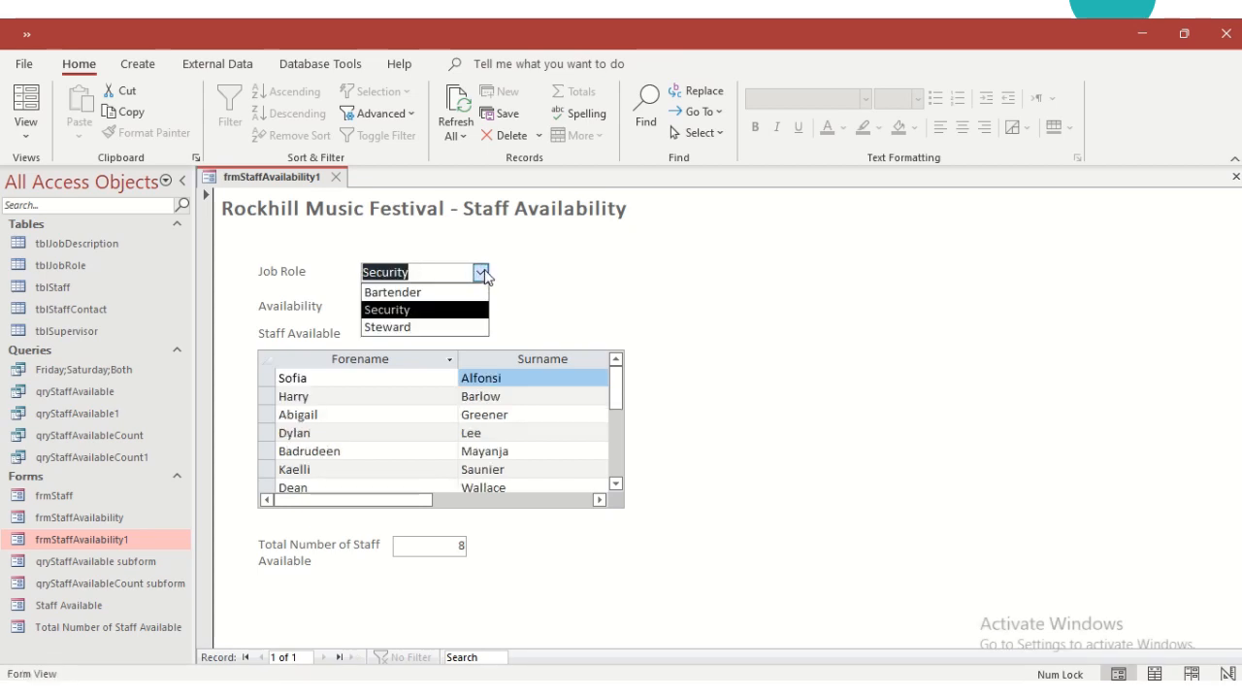
pyautogui.click(432, 328)
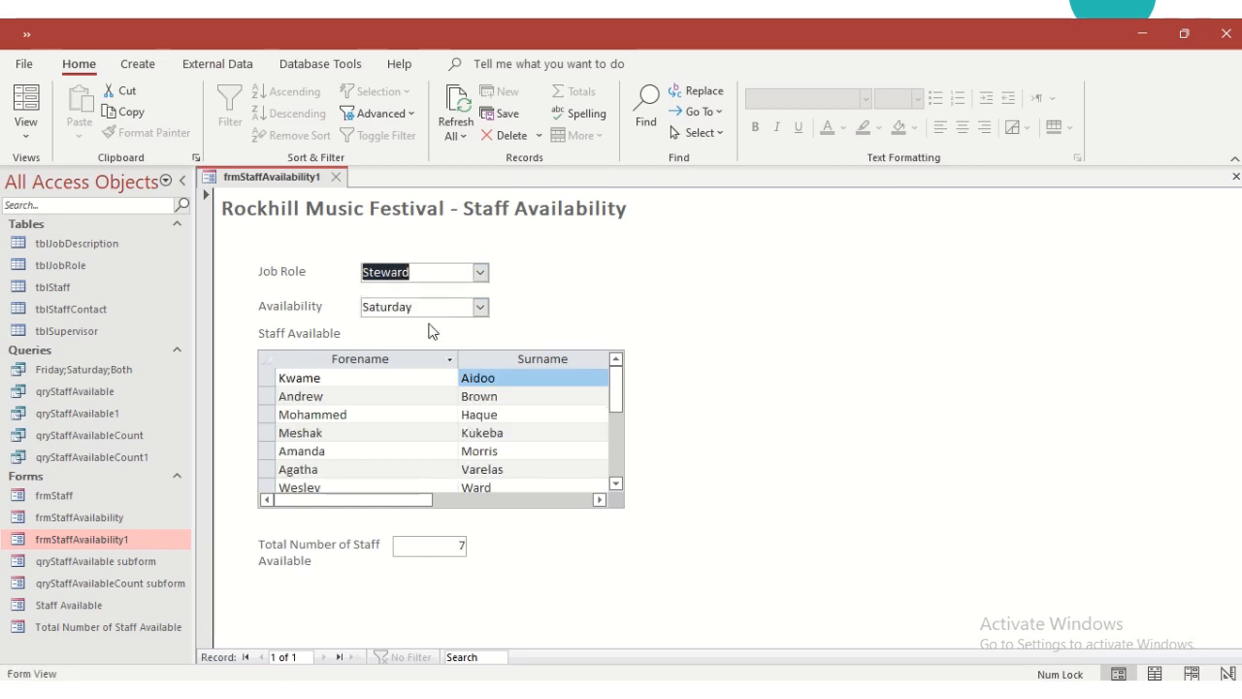
# Test the Availability combo box by choosing Friday and then Saturday.
pyautogui.click(481, 306)
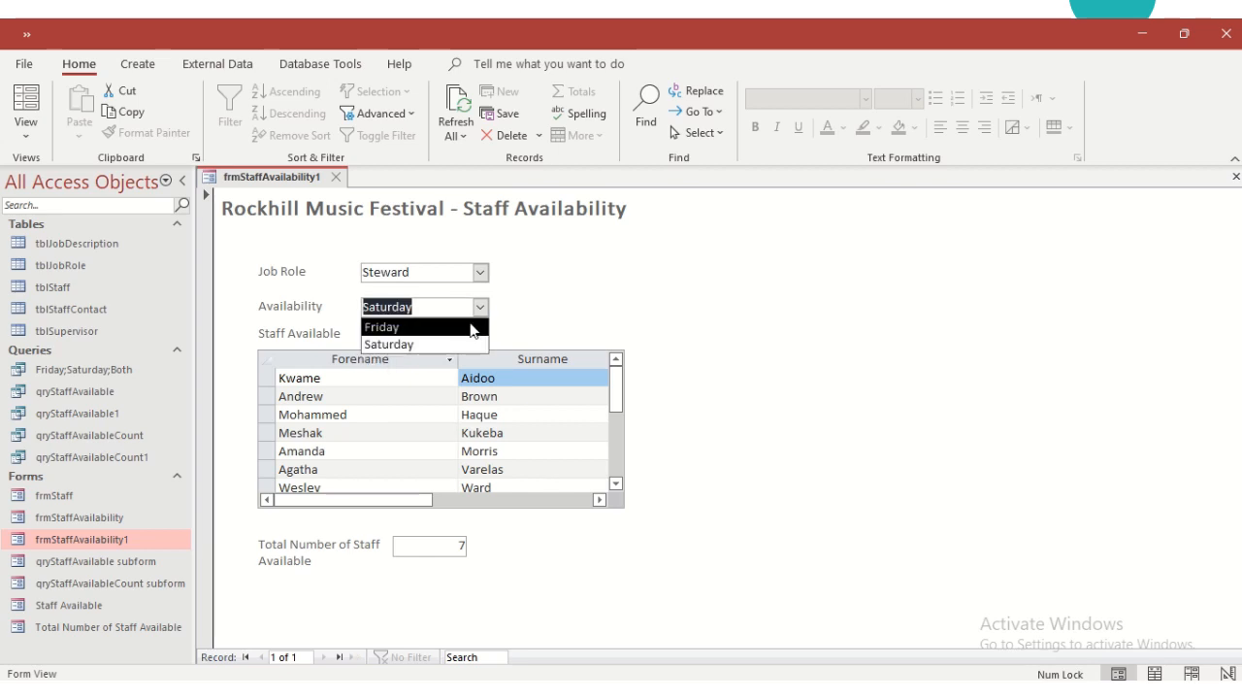
pyautogui.click(472, 325)
pyautogui.click(482, 307)
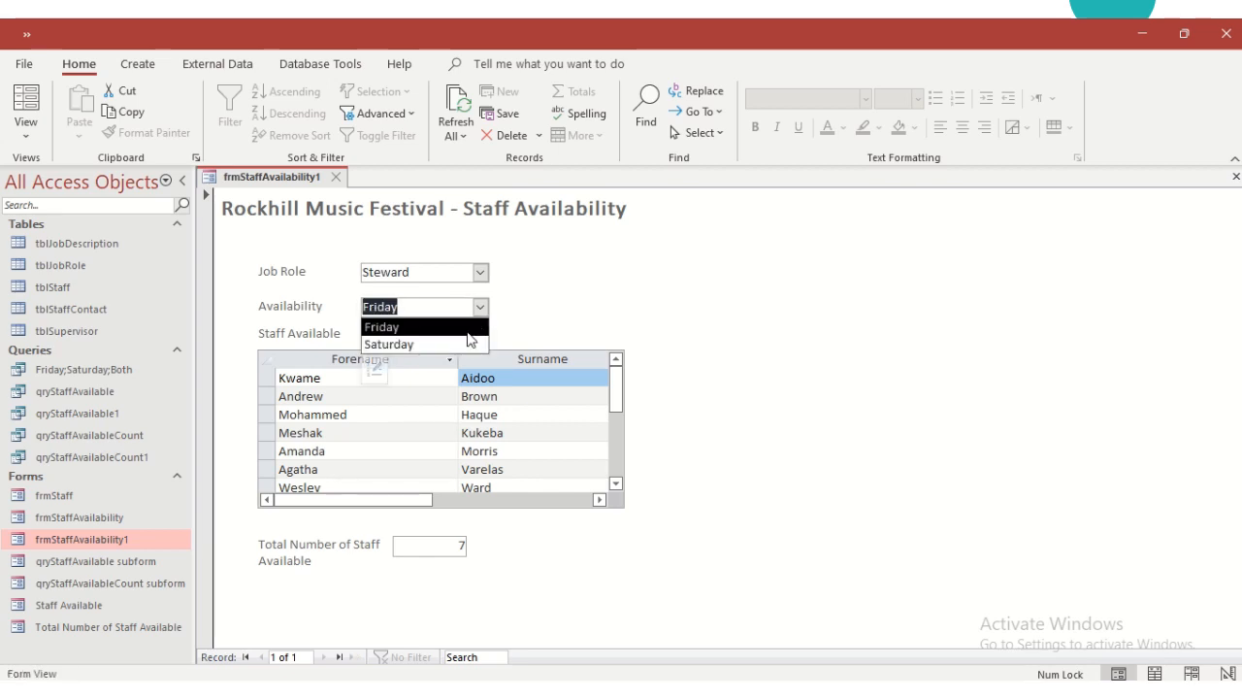
pyautogui.click(467, 344)
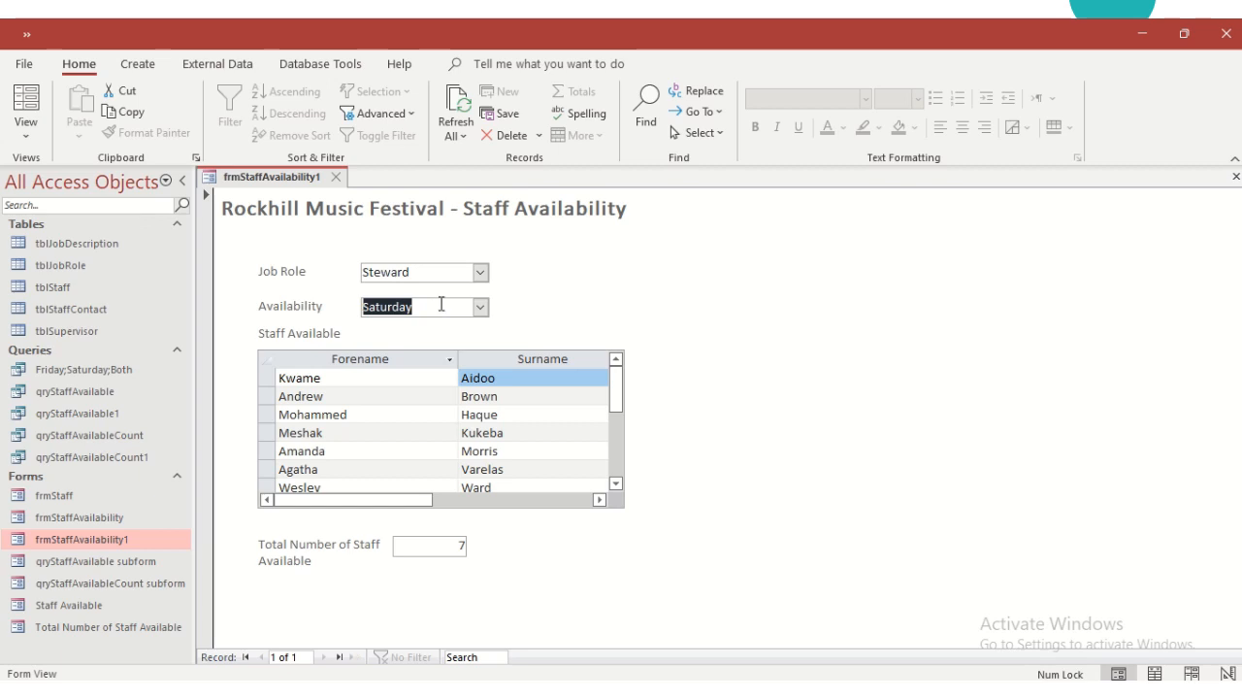
# In Design View, start a Macro Builder macro for the Availability combo box's On Change event.
pyautogui.click(25, 128)
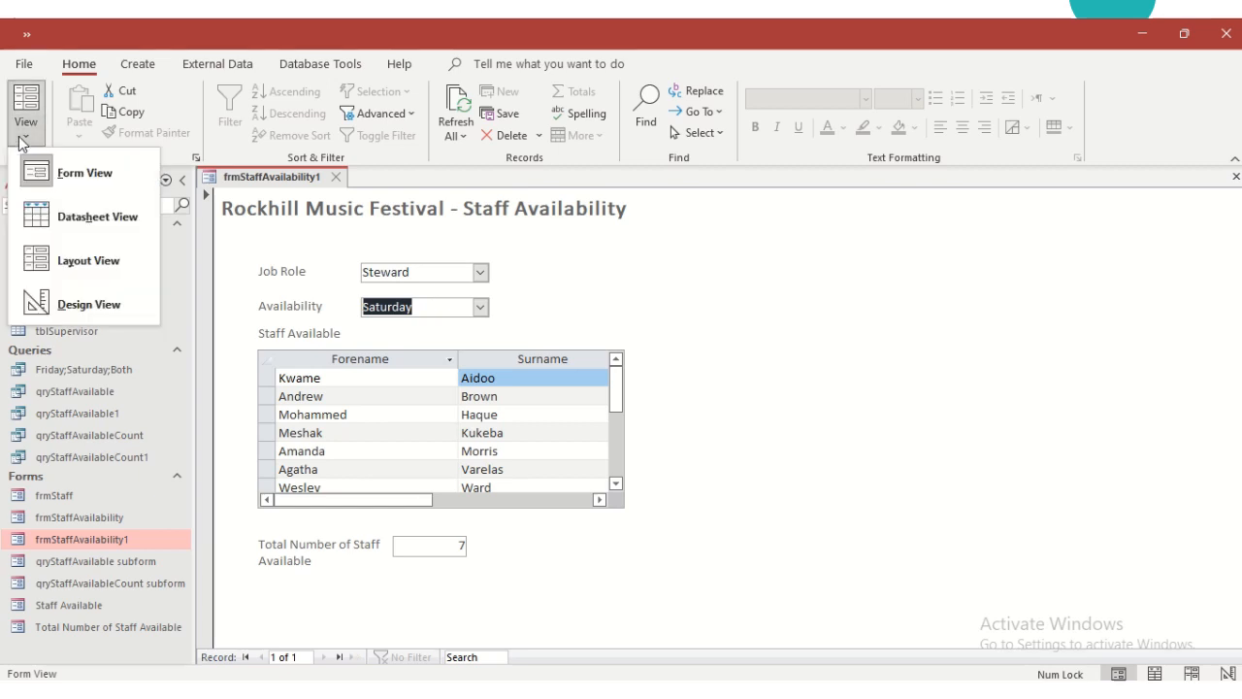
pyautogui.click(75, 304)
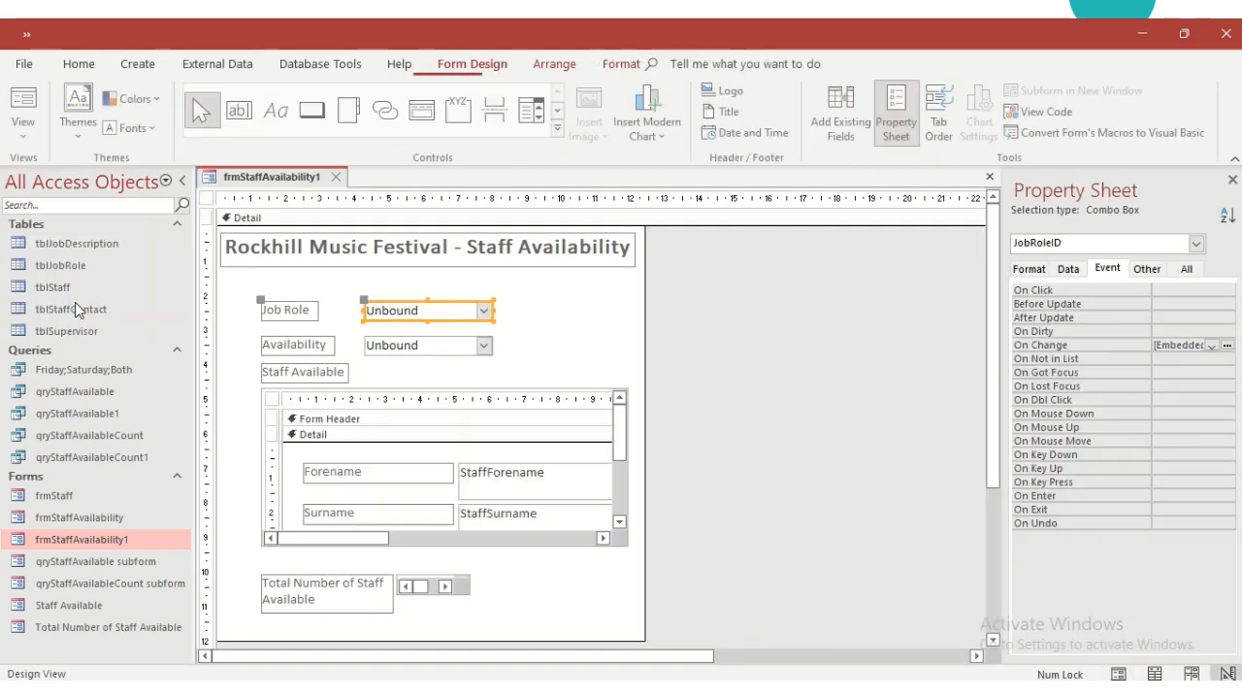
pyautogui.click(419, 344)
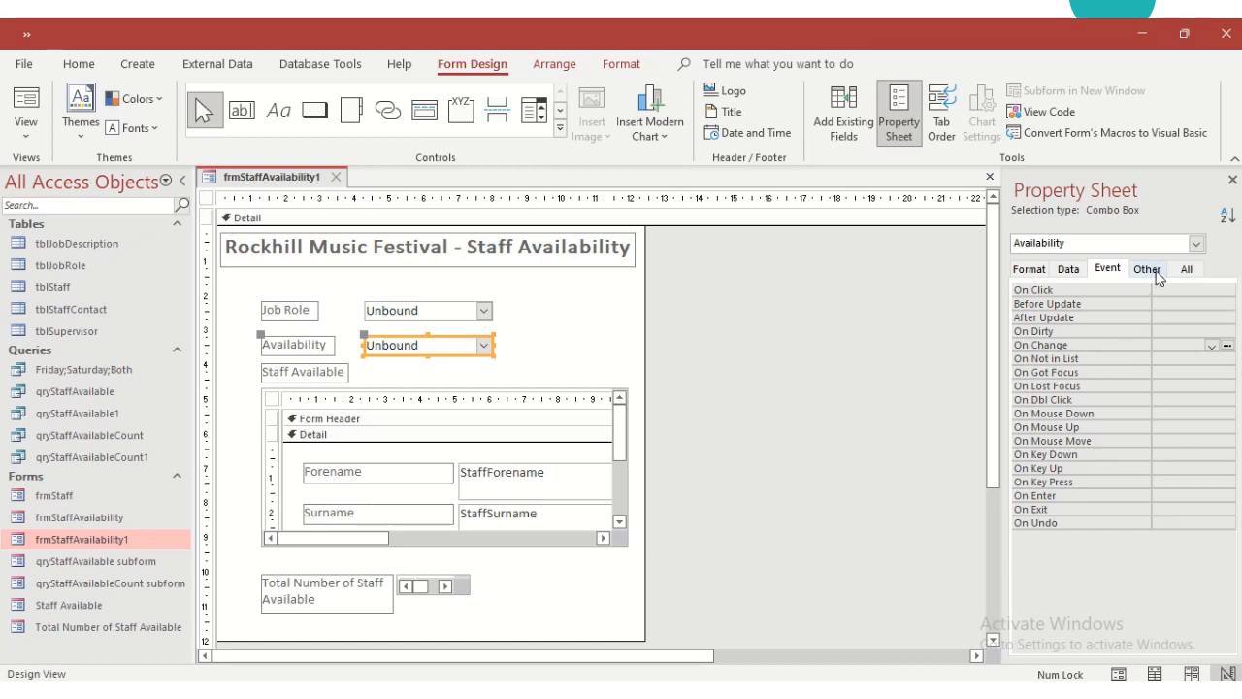
pyautogui.click(1227, 350)
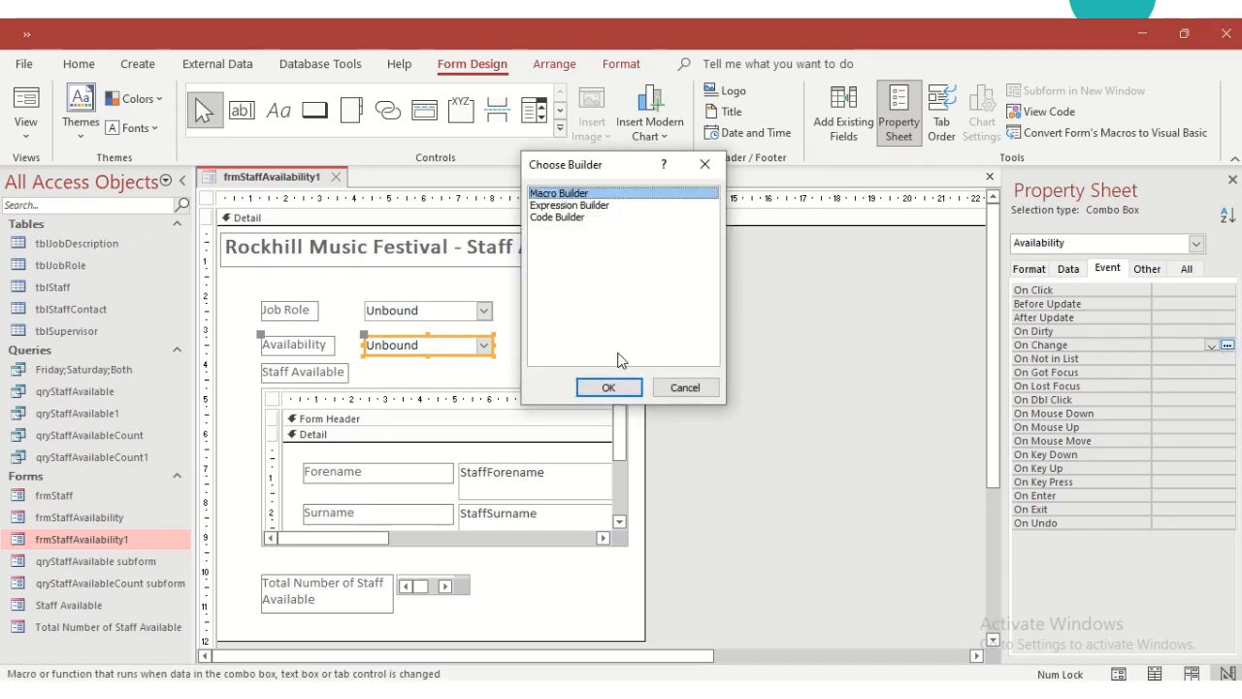
pyautogui.click(618, 385)
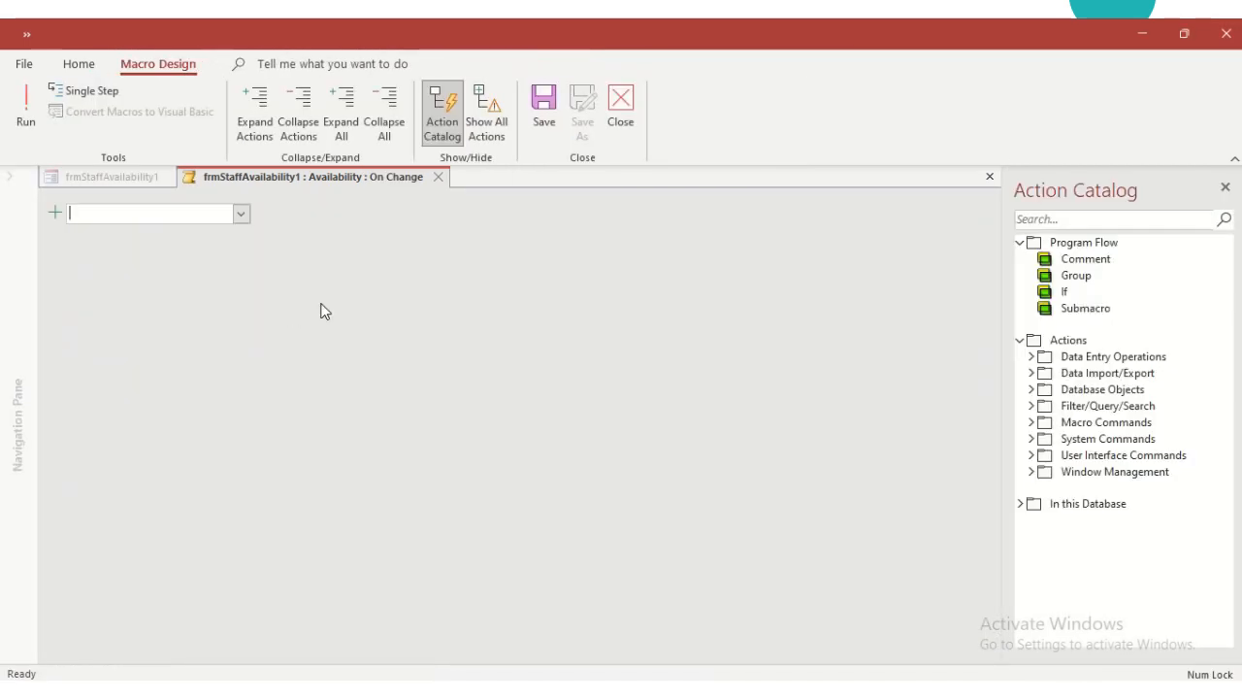
# Add a Requery action to the Availability On Change macro with Staff Available as its control name.
pyautogui.write('Requery')
pyautogui.press('Return')
pyautogui.write('St')
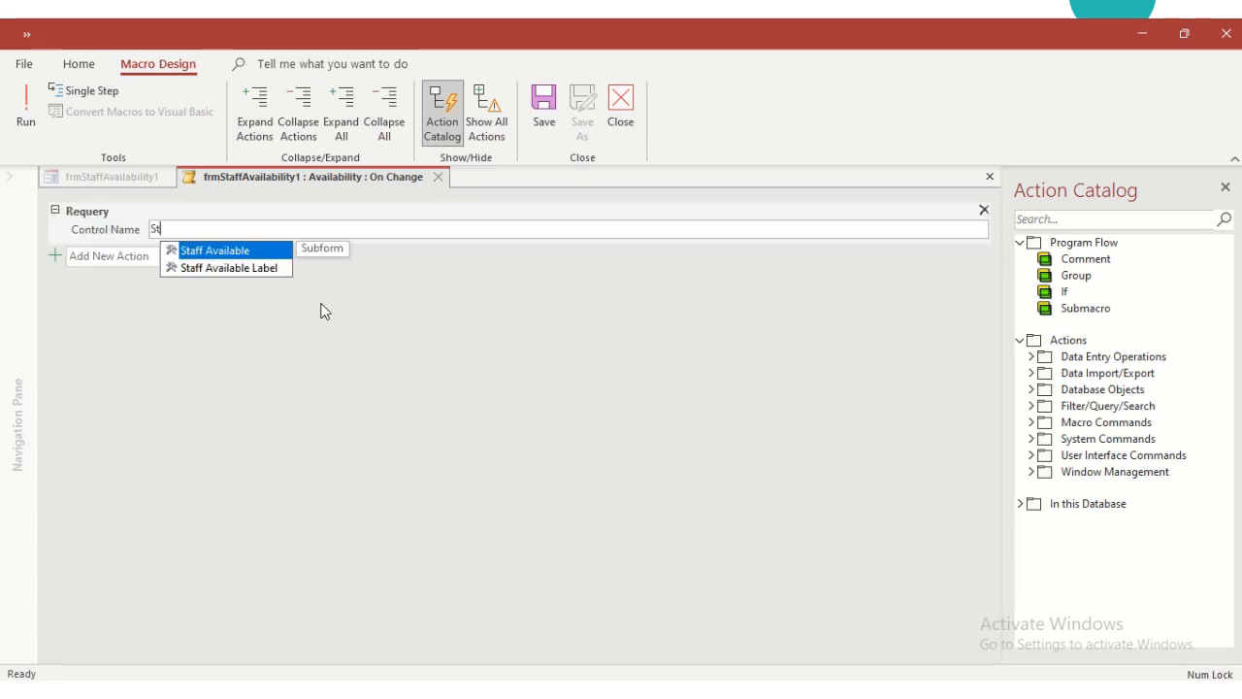
pyautogui.click(252, 250)
# Add a second Requery action with control name Total Number of Staff Available, and close the macro saving its changes.
pyautogui.click(242, 257)
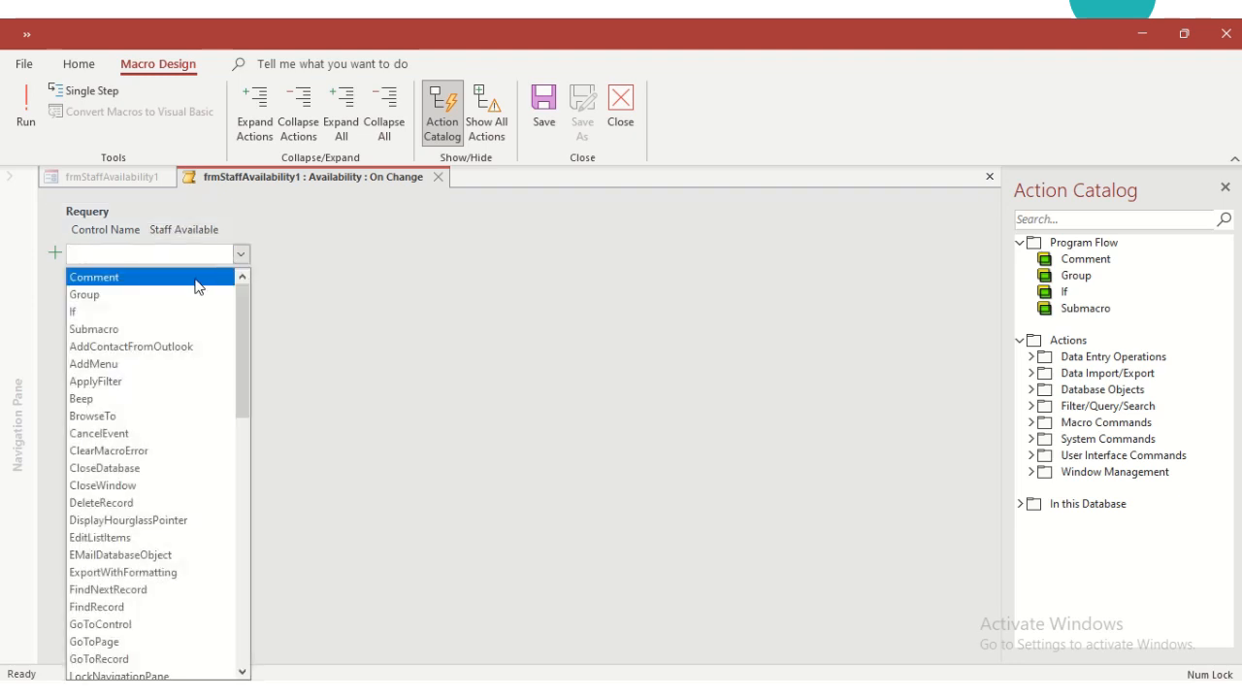
pyautogui.write('Req')
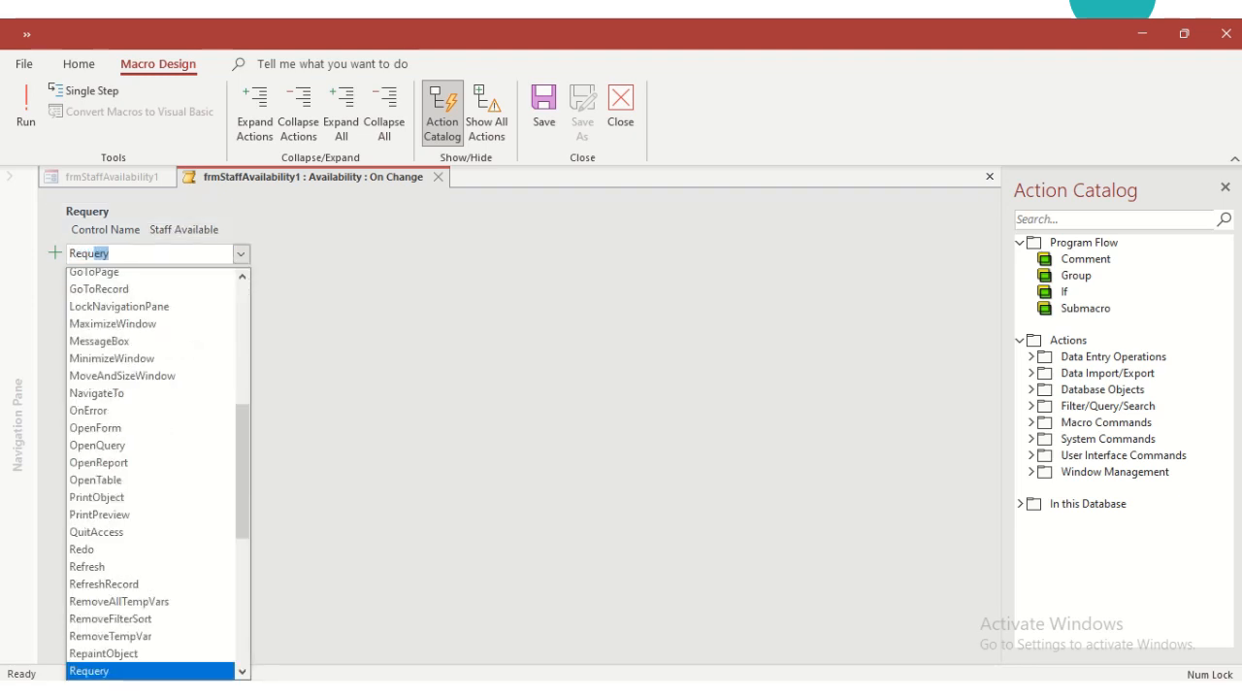
pyautogui.write('uery')
pyautogui.press('Return')
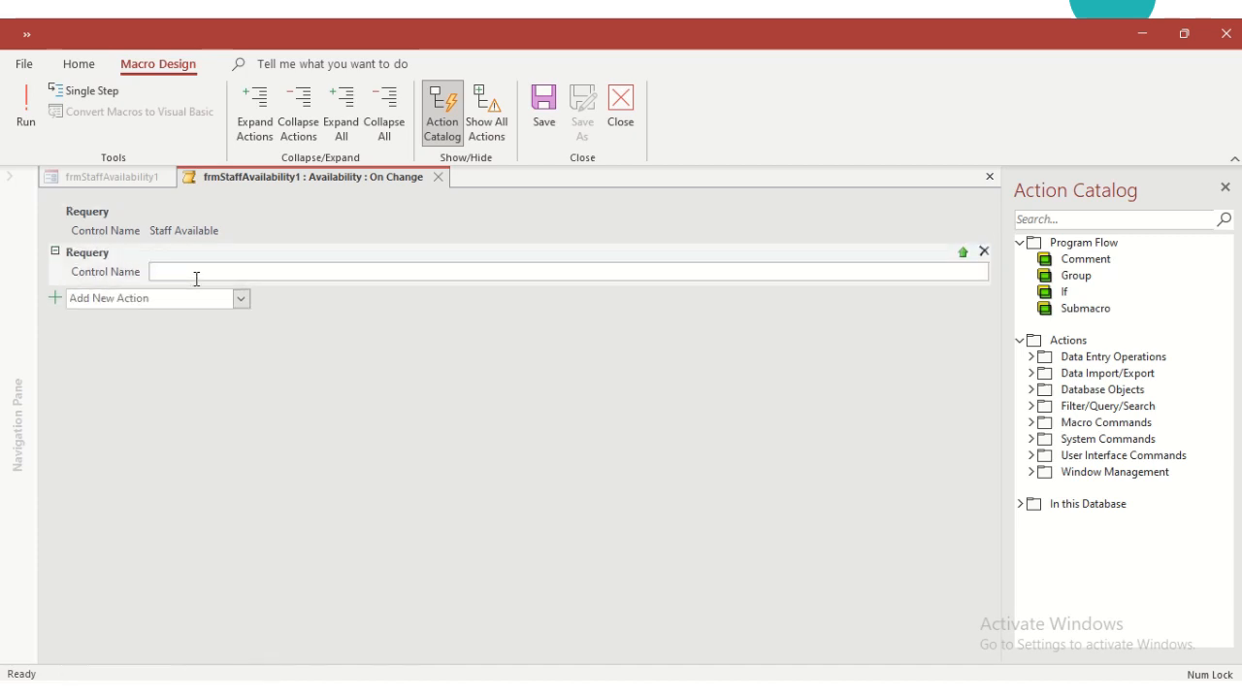
pyautogui.write('Tot')
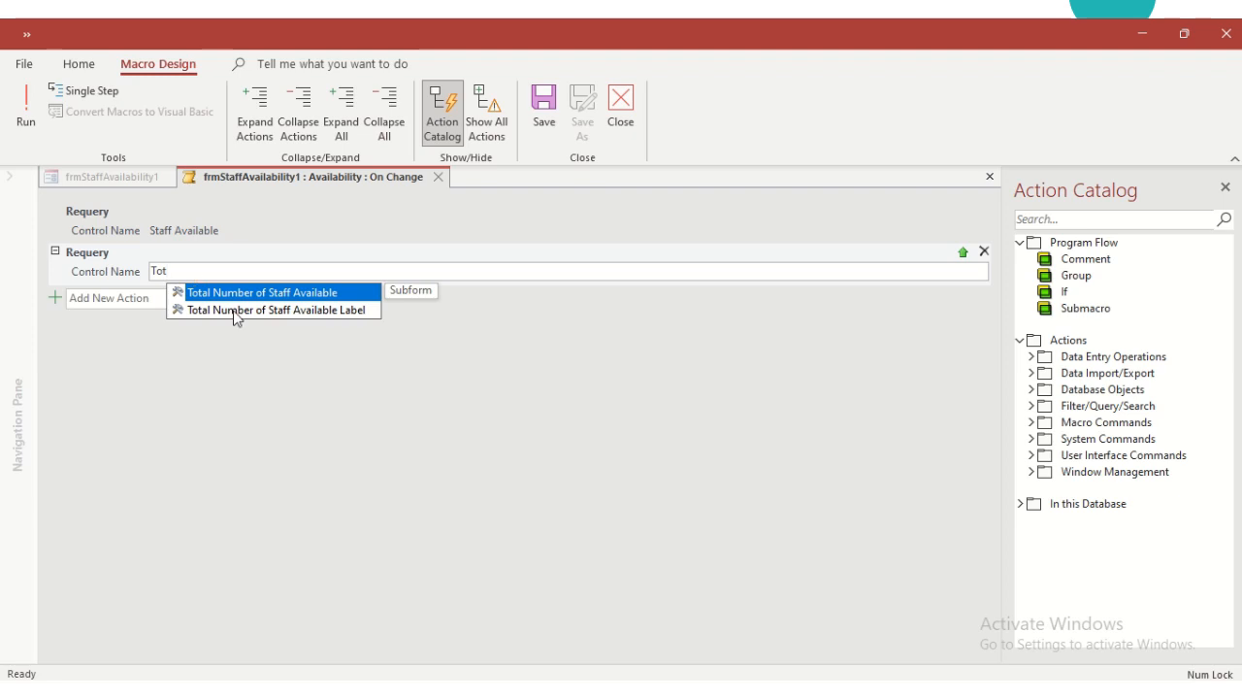
pyautogui.click(249, 291)
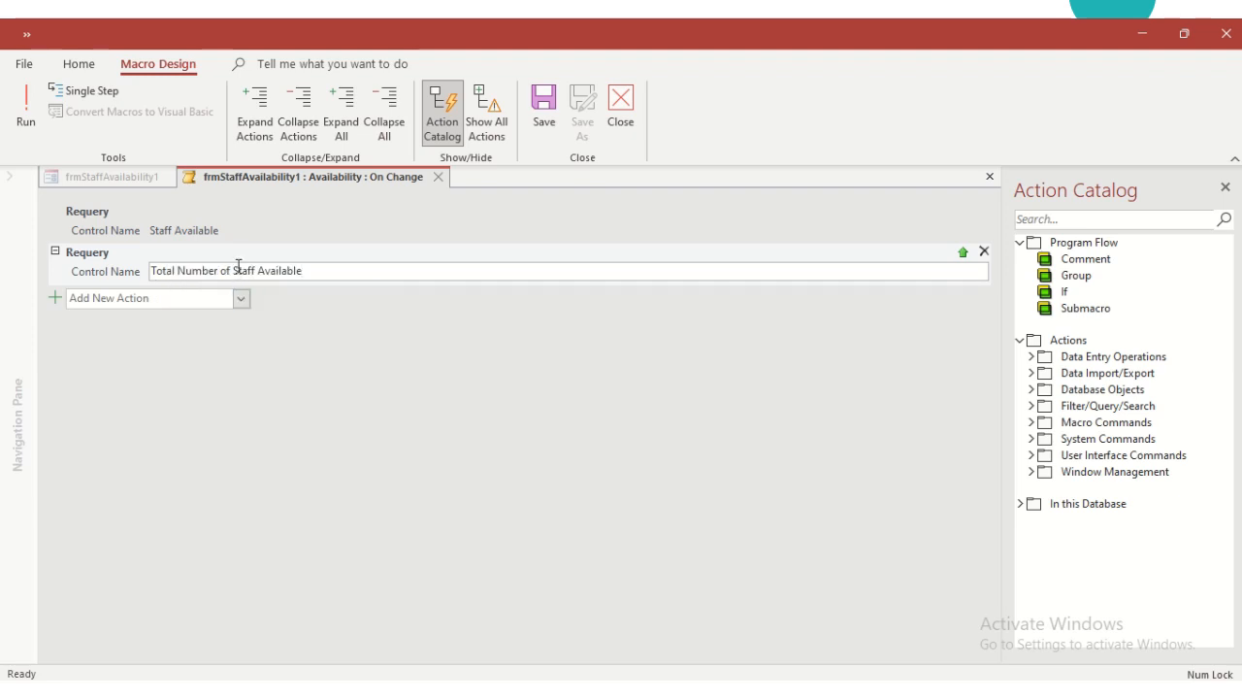
pyautogui.click(437, 178)
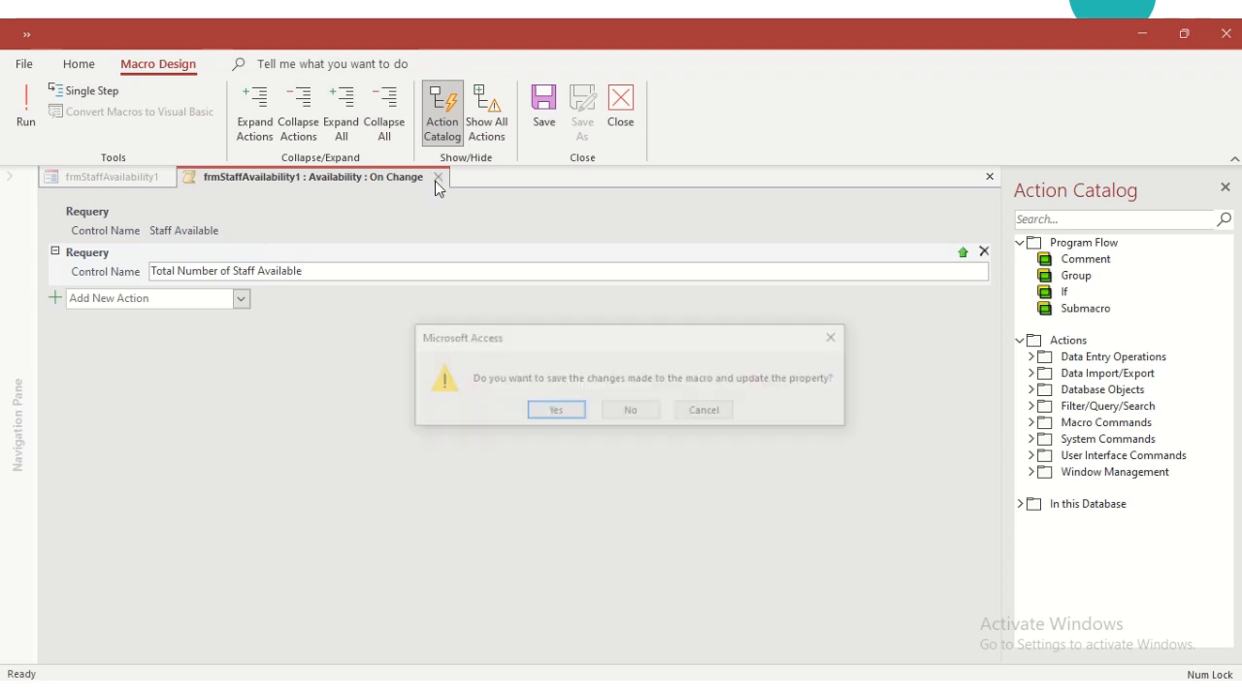
pyautogui.click(556, 412)
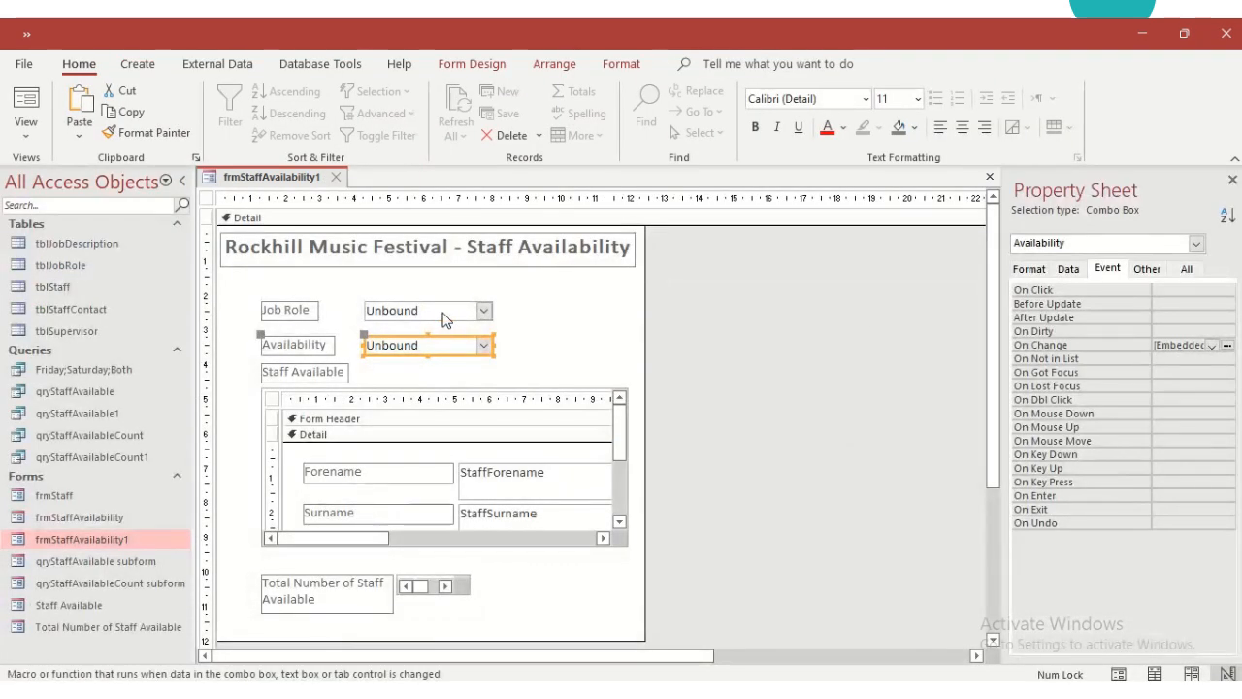
# Switch to Form View and test the Availability macro with Friday, and the Job Role macro with Bartender.
pyautogui.click(26, 102)
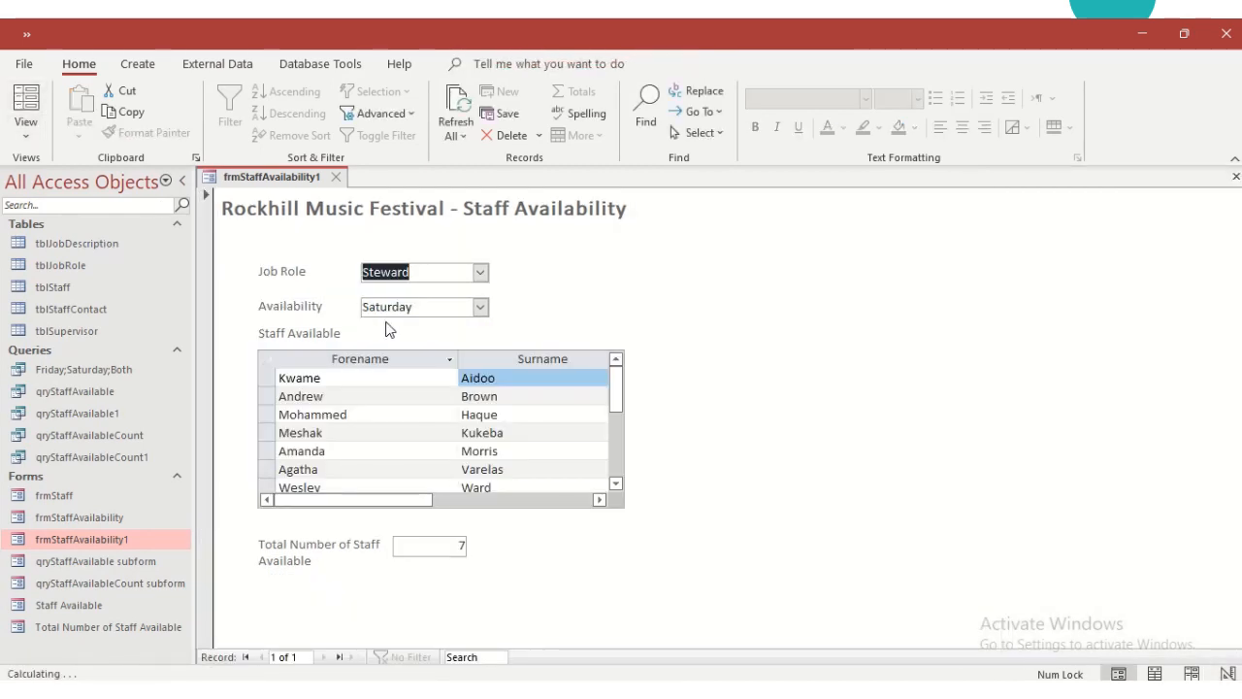
pyautogui.click(479, 307)
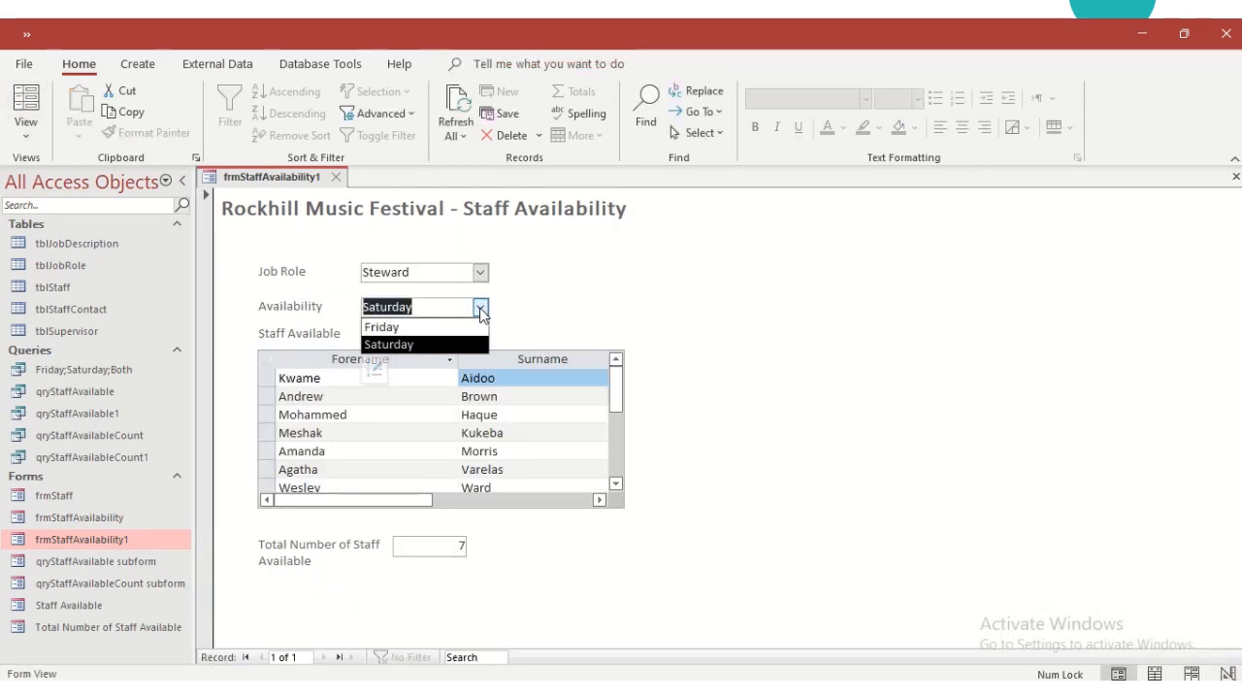
pyautogui.click(466, 327)
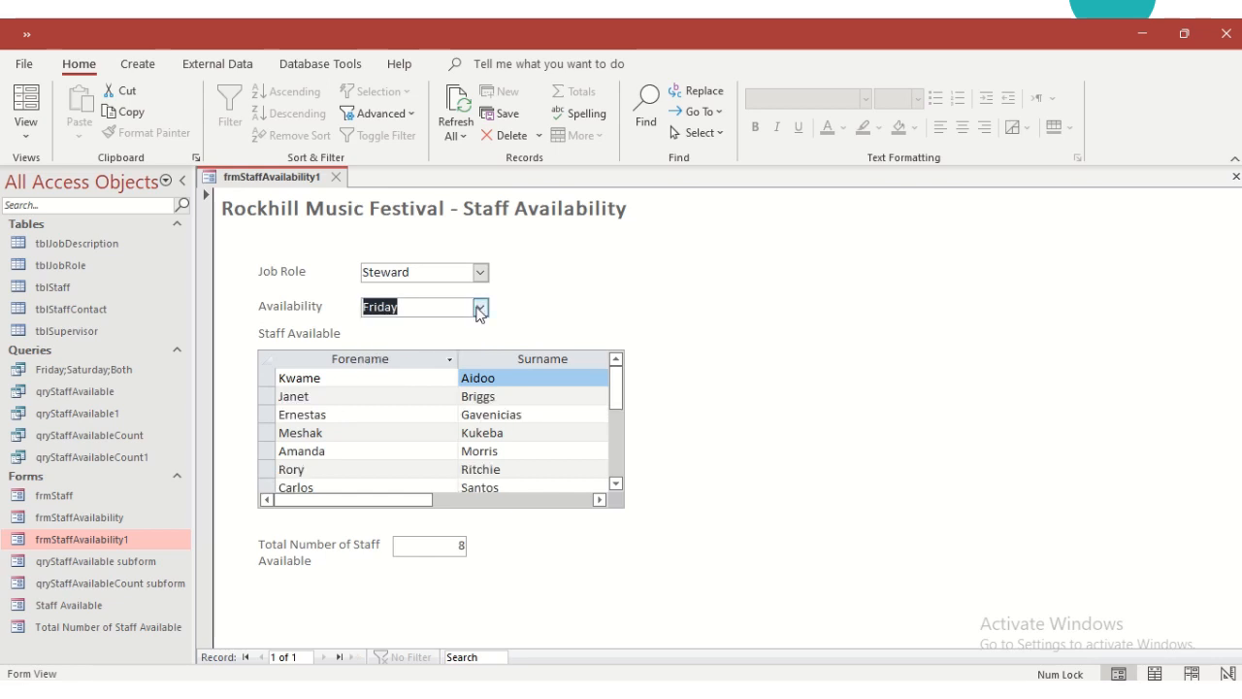
pyautogui.click(479, 308)
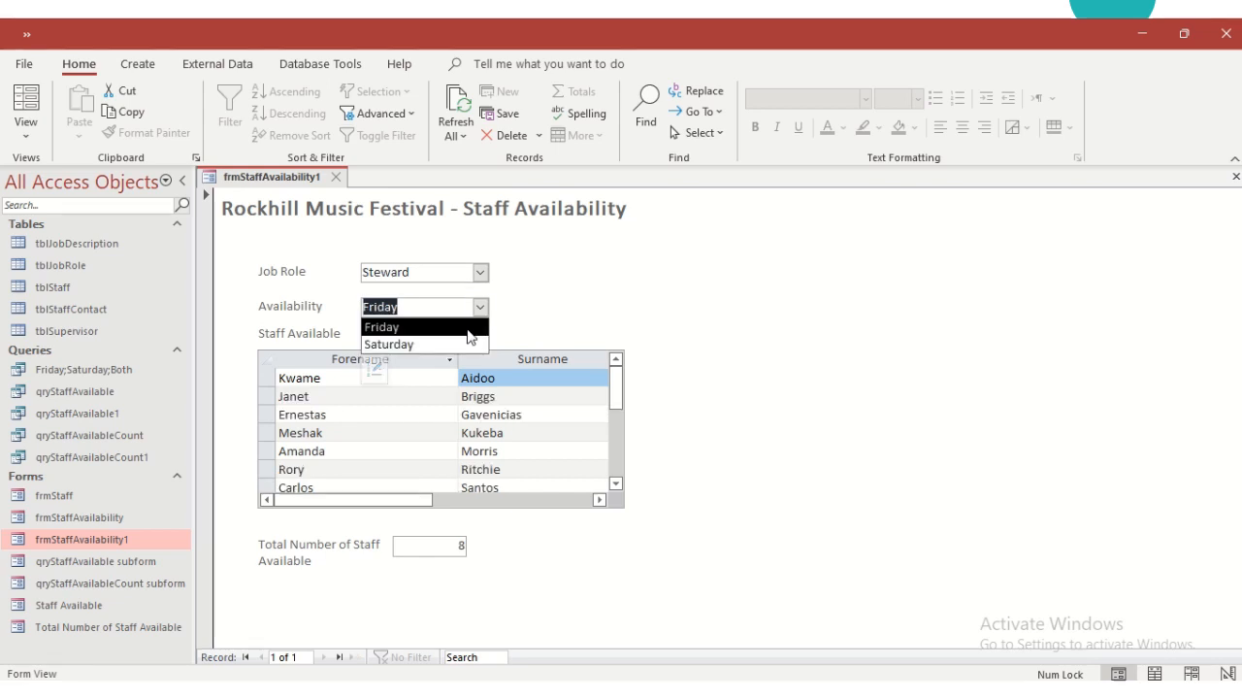
pyautogui.click(480, 308)
pyautogui.click(479, 276)
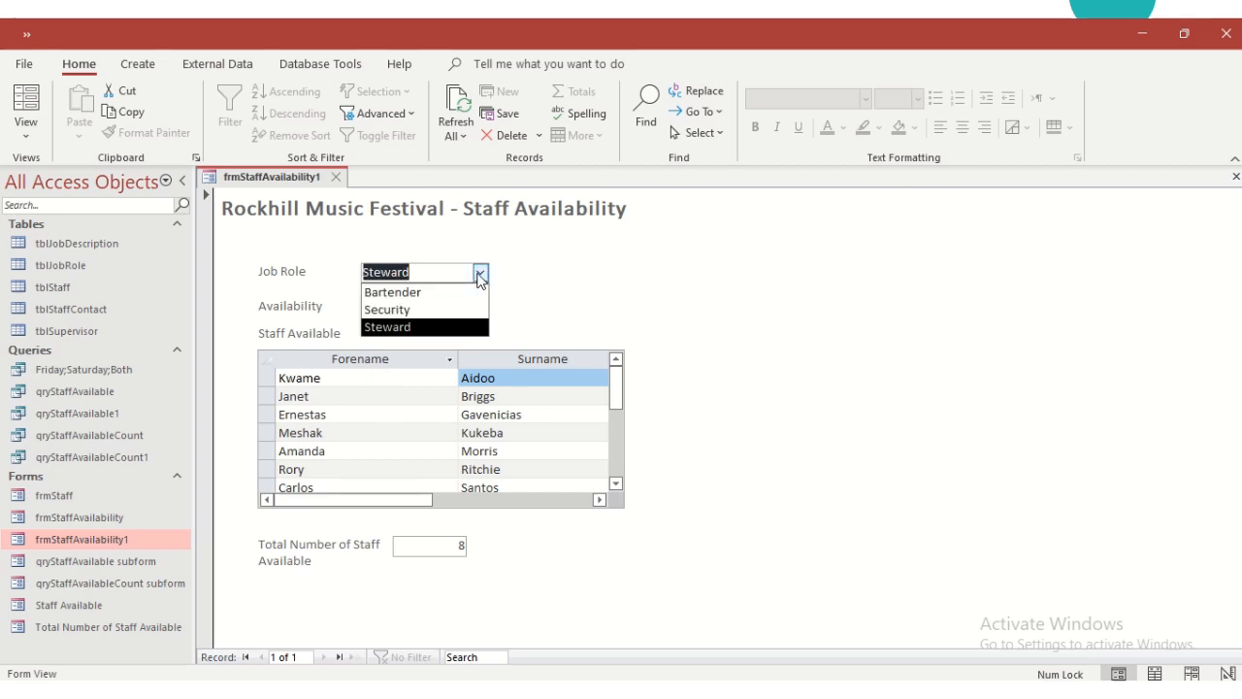
pyautogui.click(464, 288)
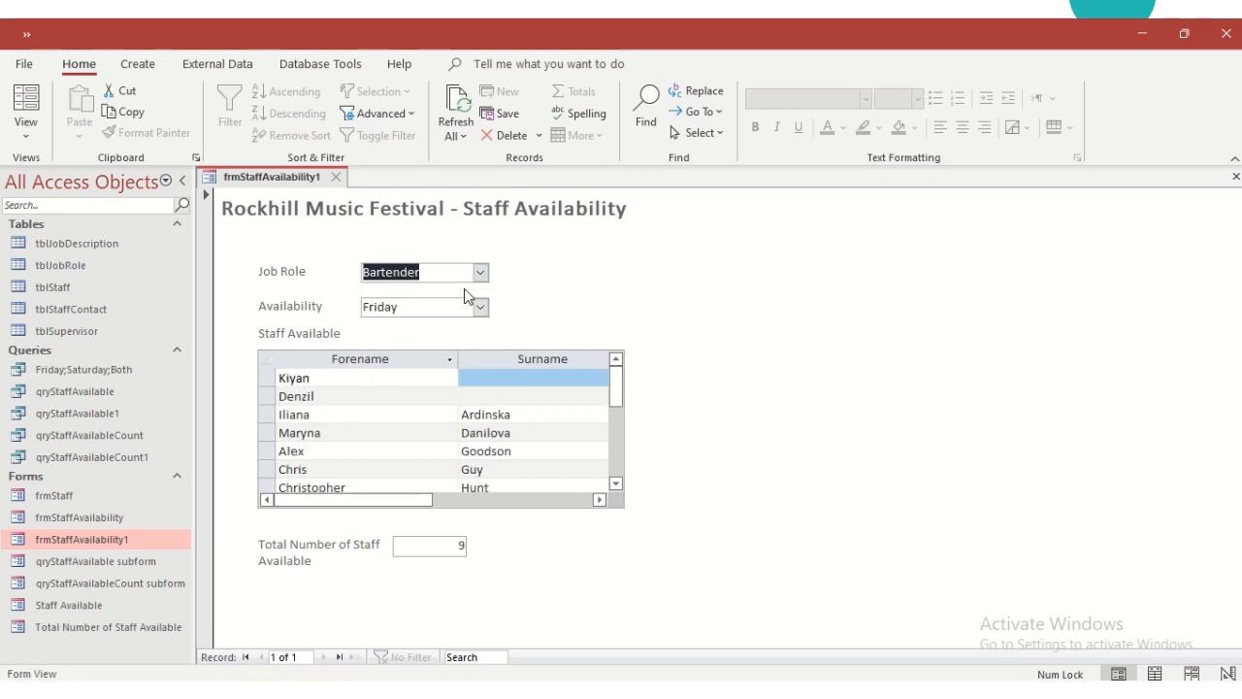
# Test the Availability combo box for bartenders by choosing Saturday, Friday and Saturday again.
pyautogui.click(478, 306)
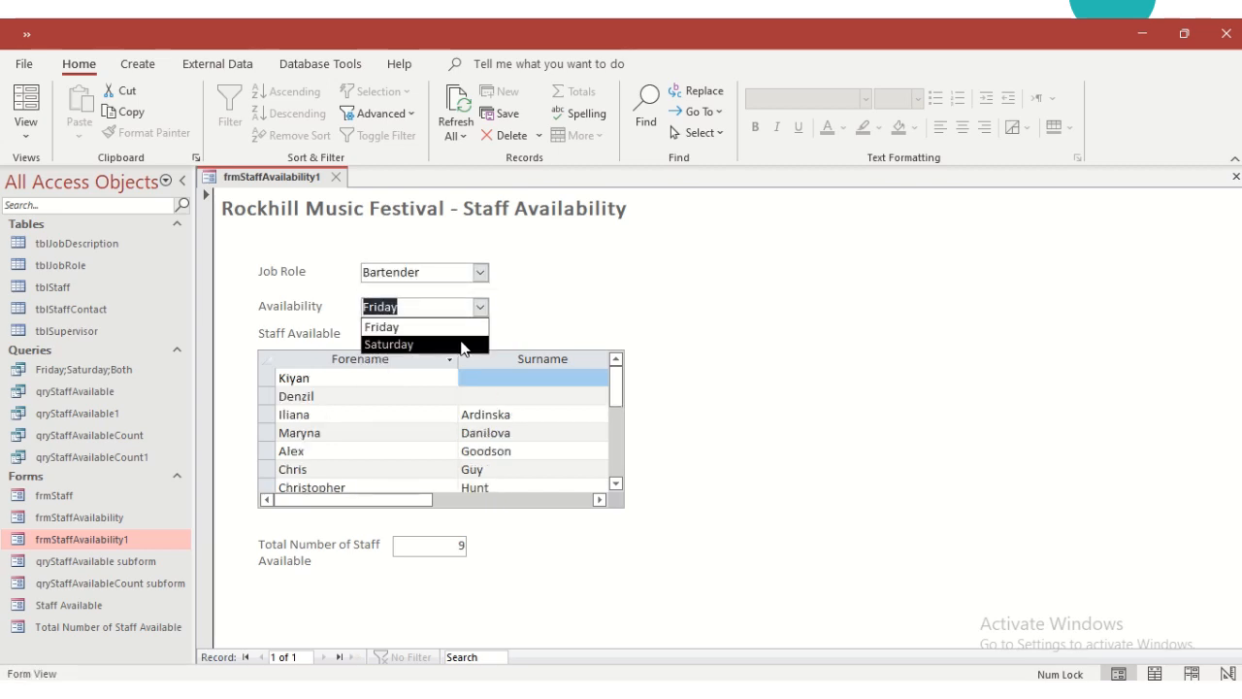
pyautogui.click(463, 345)
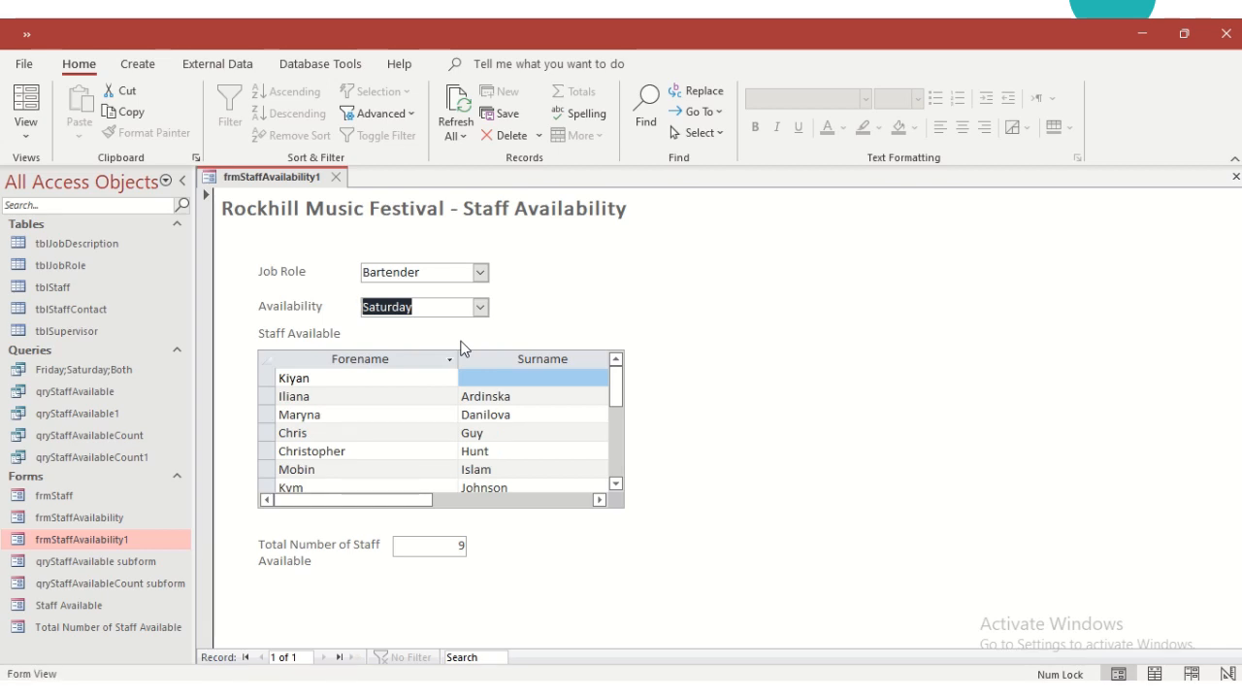
pyautogui.click(479, 307)
pyautogui.click(464, 326)
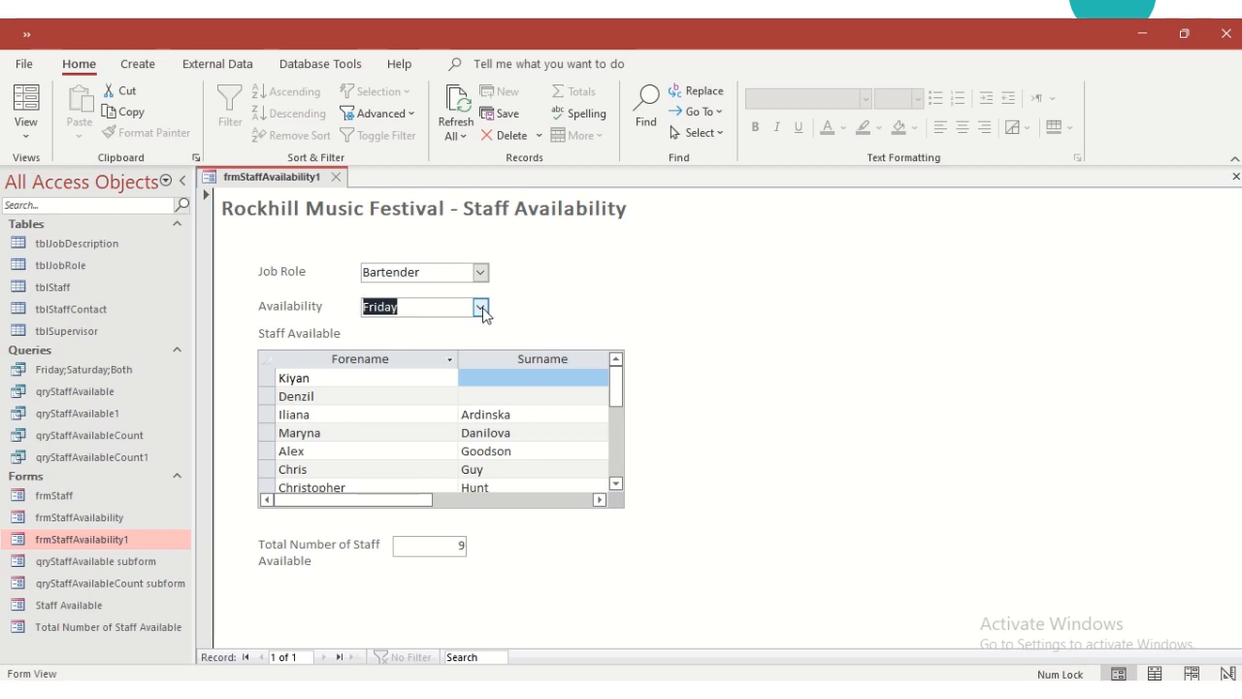
pyautogui.click(481, 307)
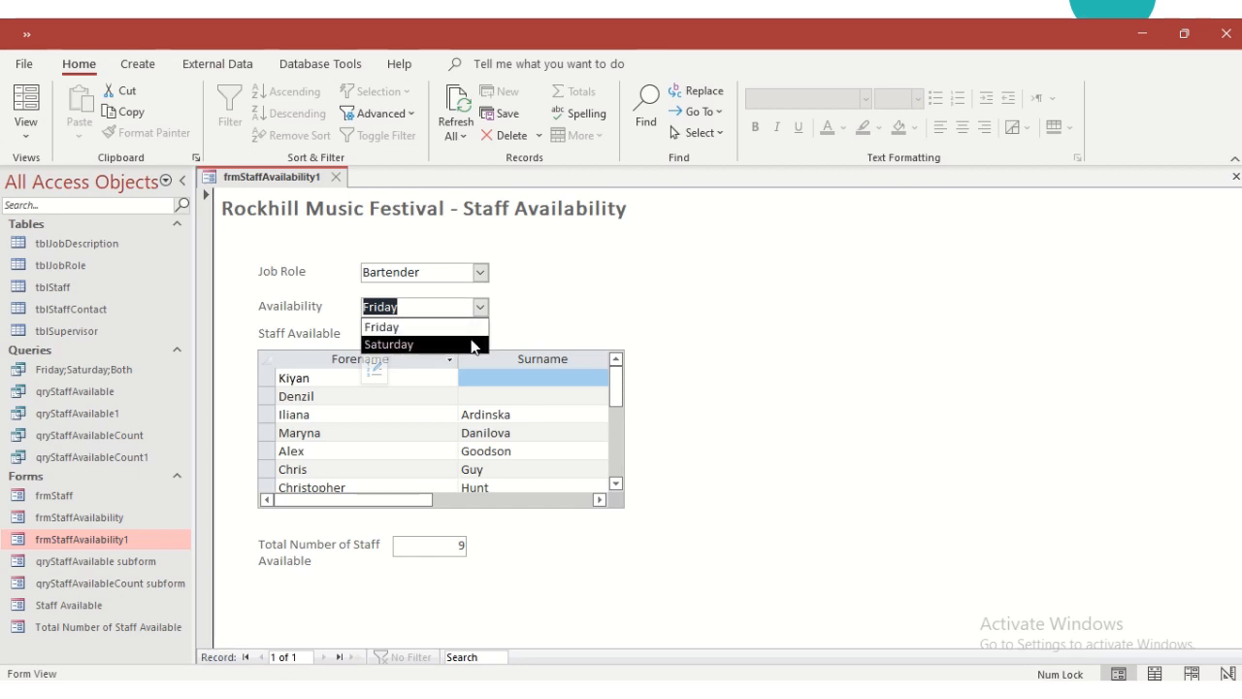
pyautogui.click(473, 343)
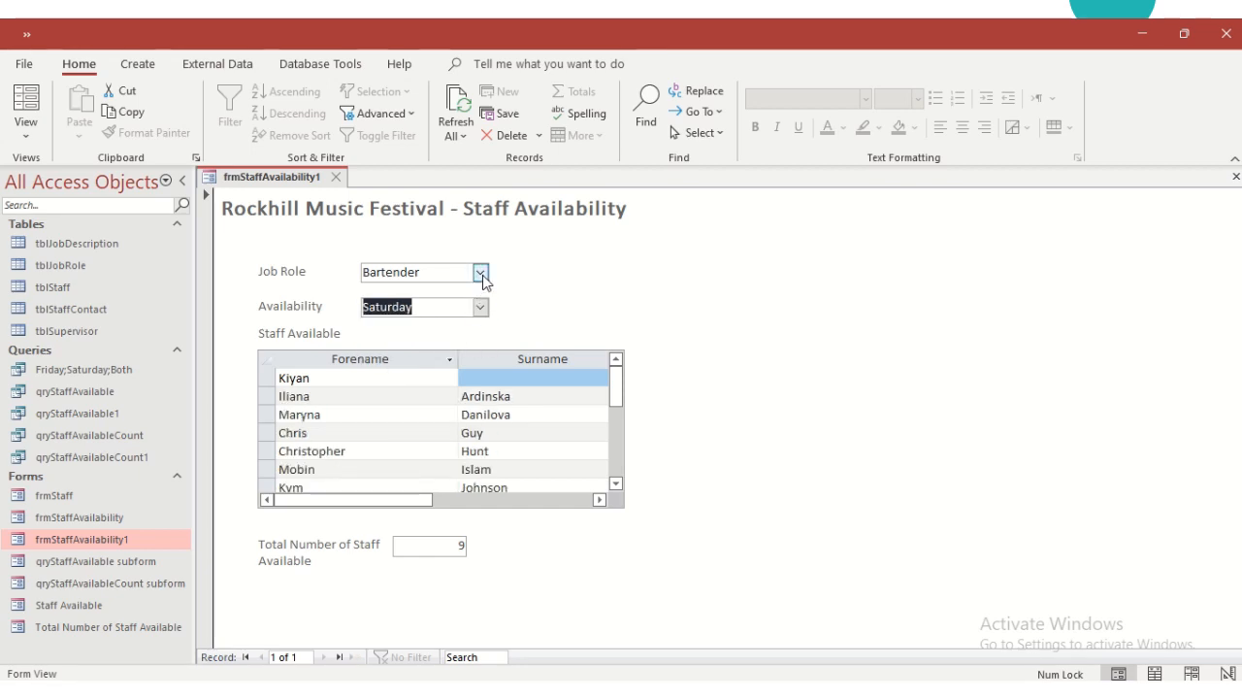
# Test both combo boxes again by choosing Steward as the Job Role and Friday as the Availability.
pyautogui.click(480, 273)
pyautogui.click(444, 324)
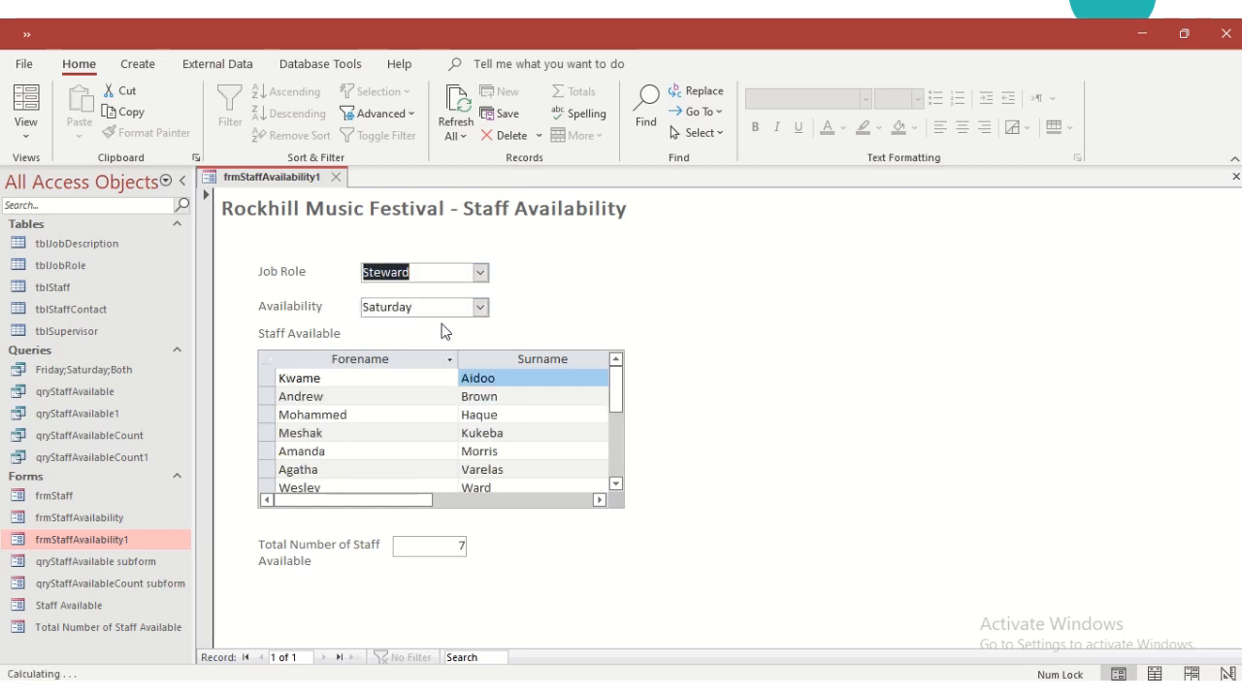
pyautogui.click(479, 307)
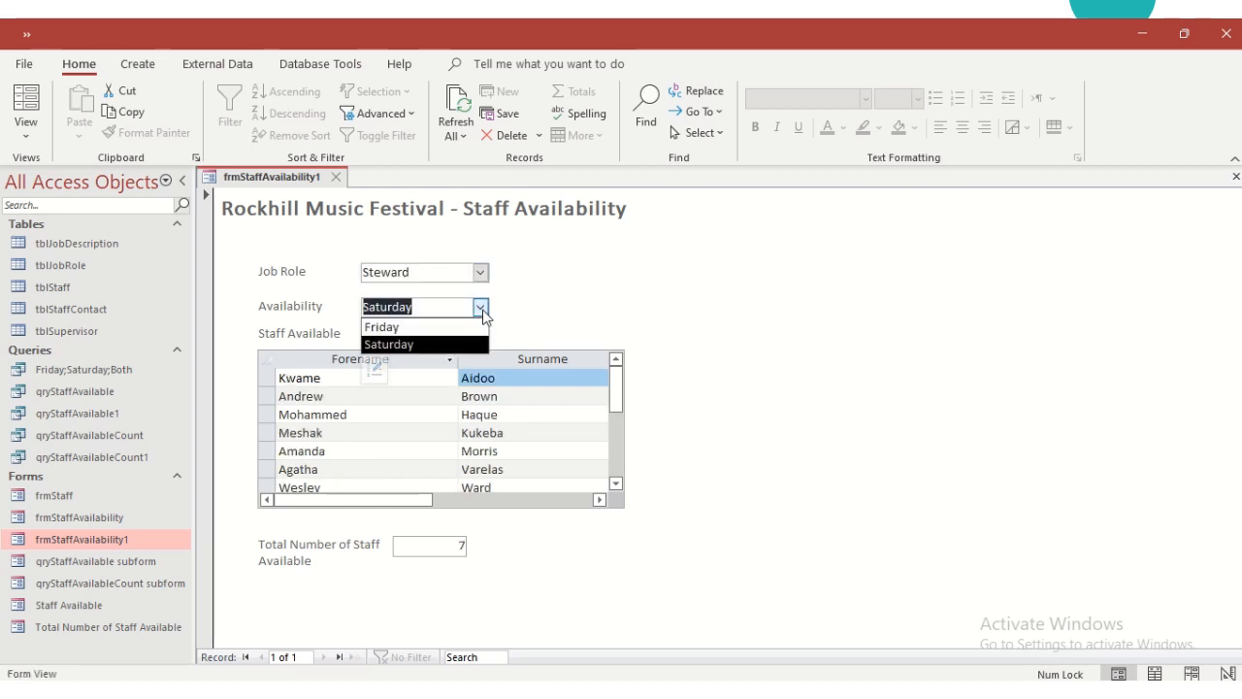
pyautogui.click(462, 333)
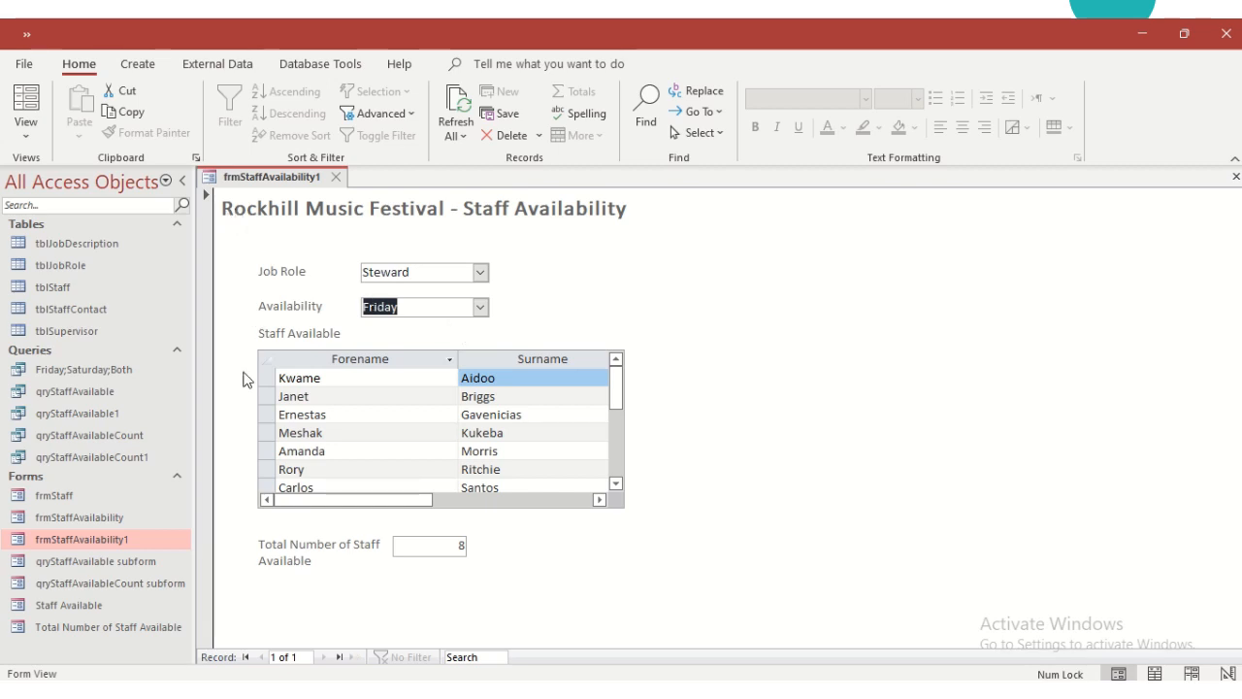
# In Design View, widen the form to just past 14 on the ruler and align the title's left edge with the Job Role label.
pyautogui.click(30, 135)
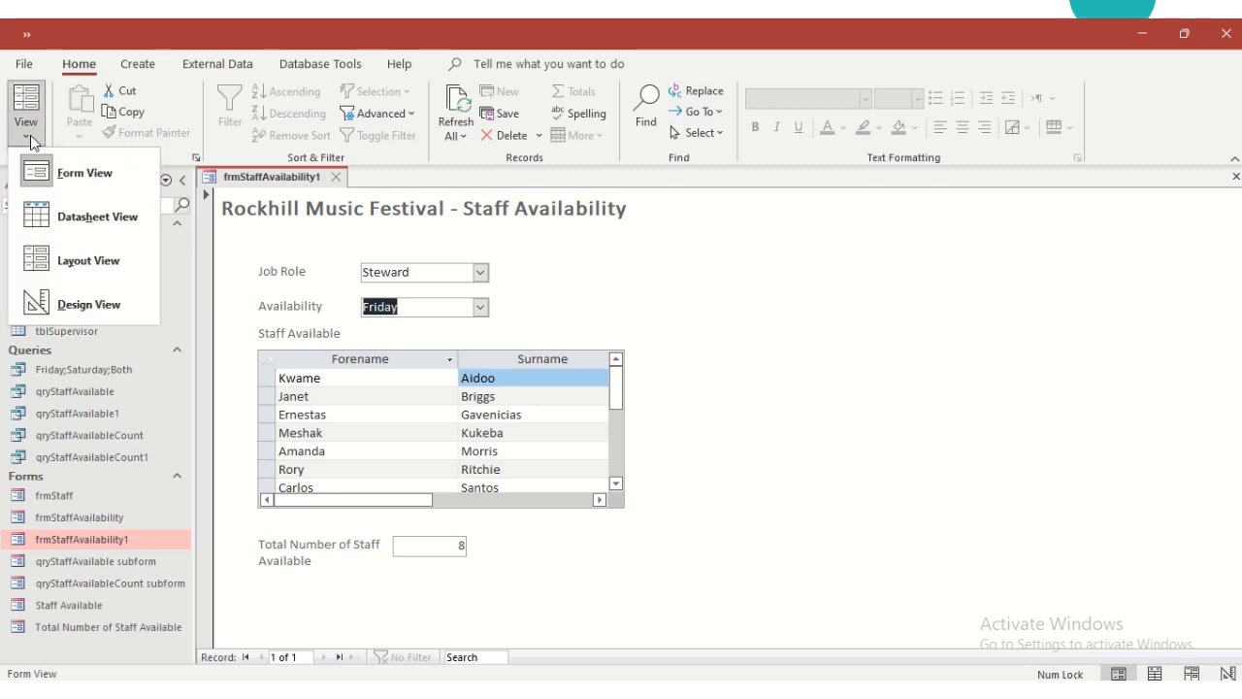
pyautogui.click(97, 305)
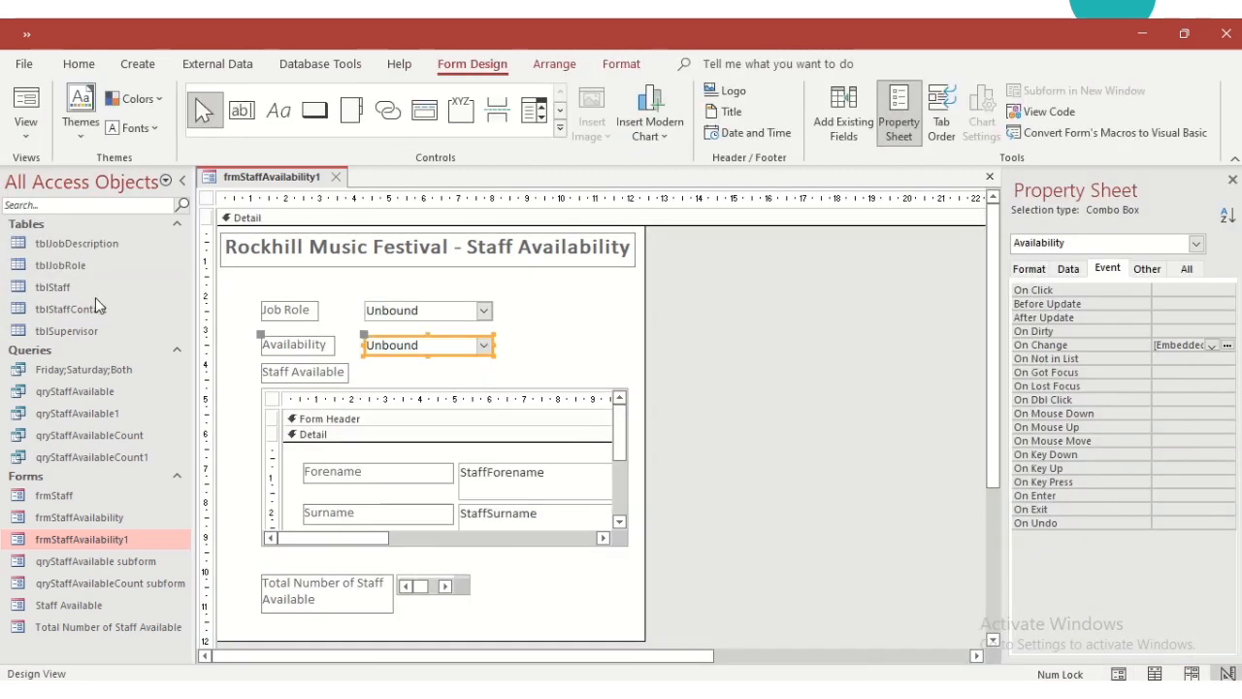
pyautogui.moveTo(646, 271); pyautogui.dragTo(709, 271)
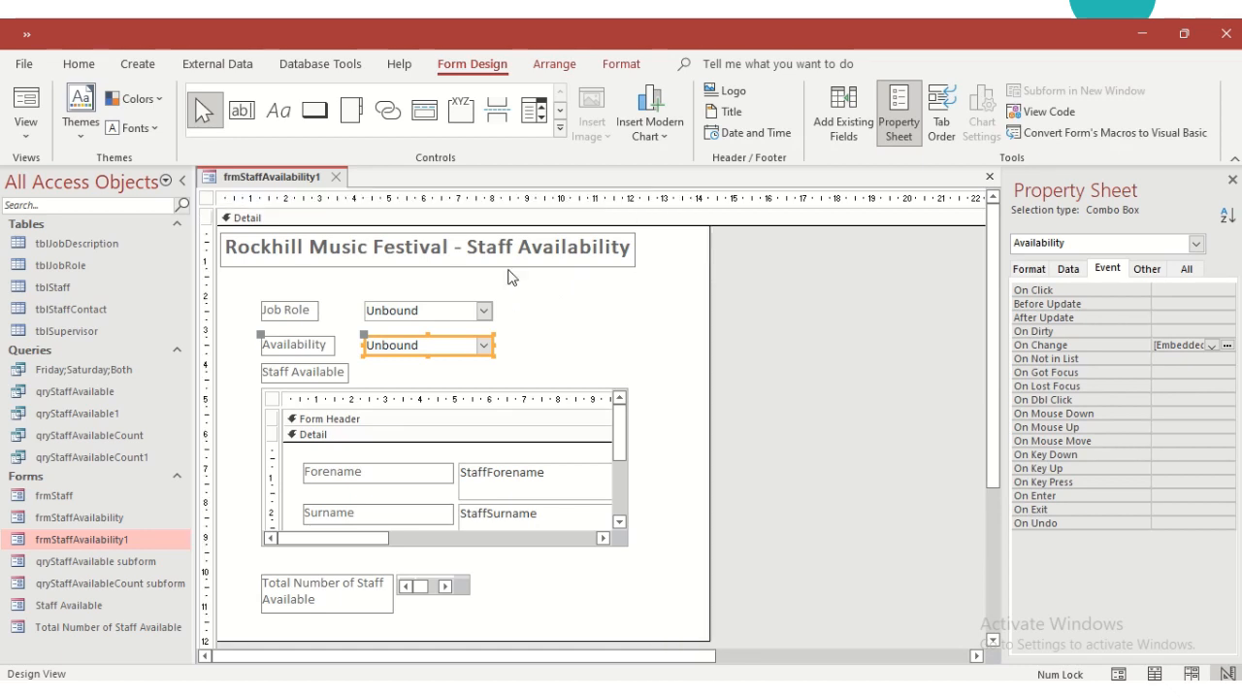
pyautogui.click(474, 272)
pyautogui.moveTo(475, 272); pyautogui.dragTo(514, 270)
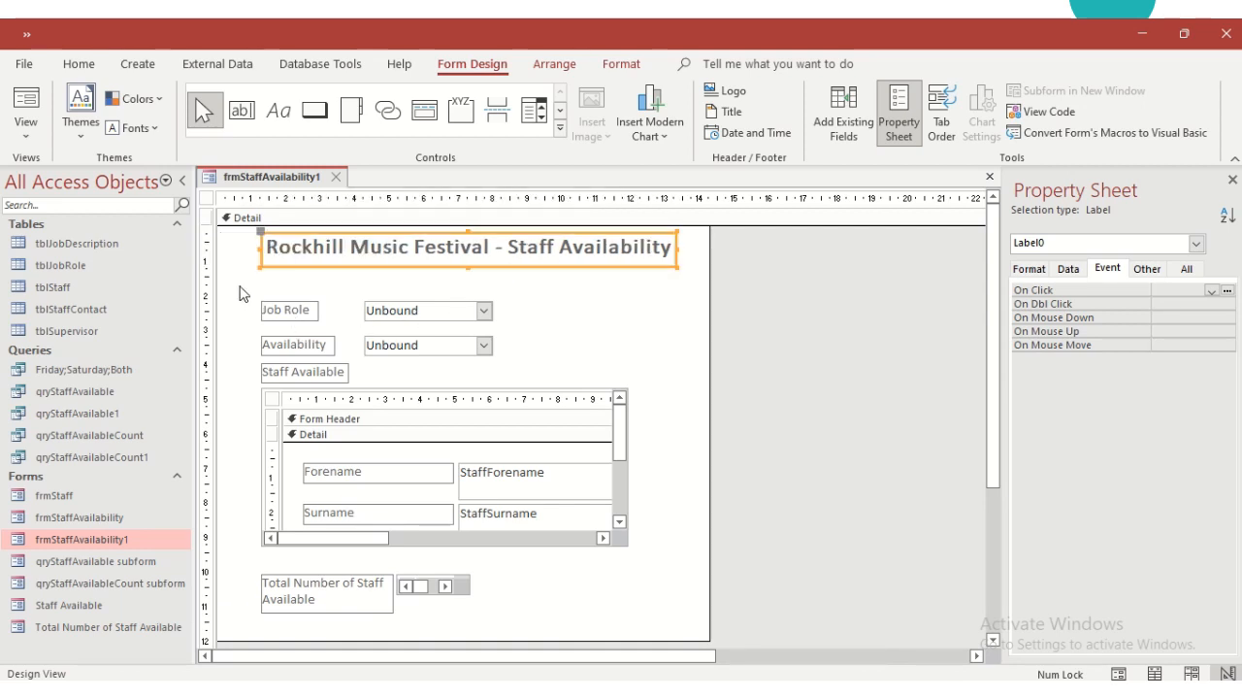
# Move all controls below the title down slightly and draw a label as wide as the title in the gap.
pyautogui.moveTo(240, 287); pyautogui.dragTo(672, 631)
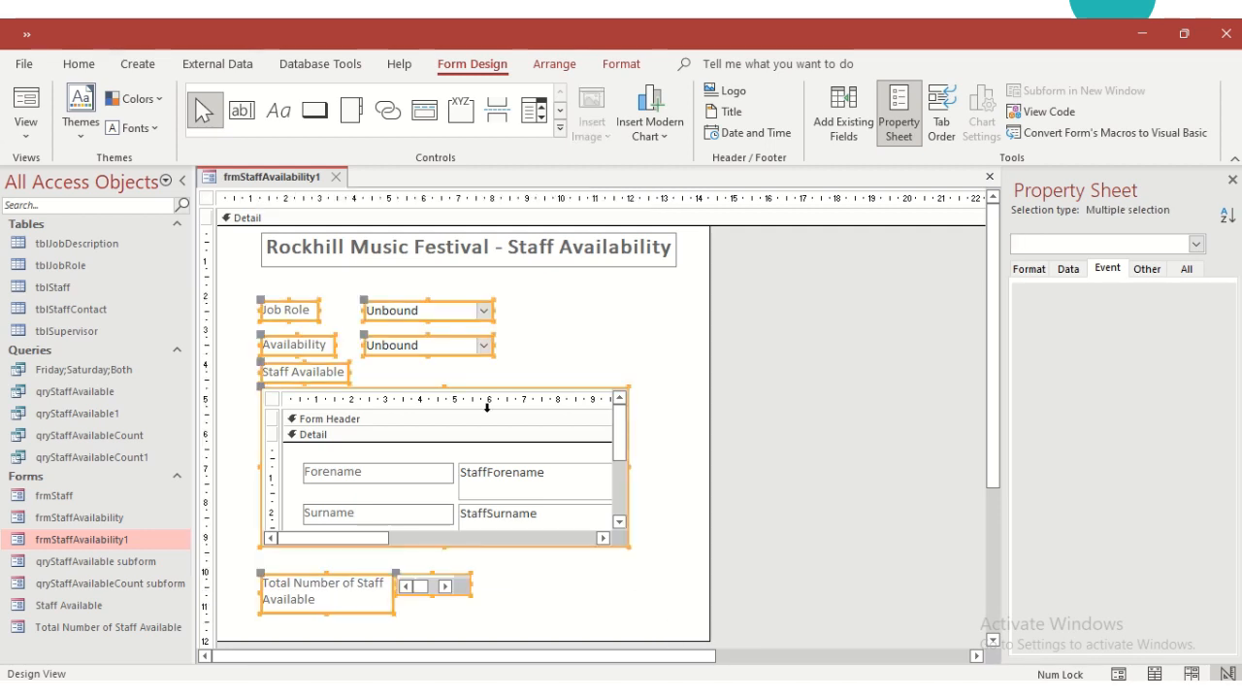
pyautogui.moveTo(424, 309); pyautogui.dragTo(424, 327)
pyautogui.click(283, 115)
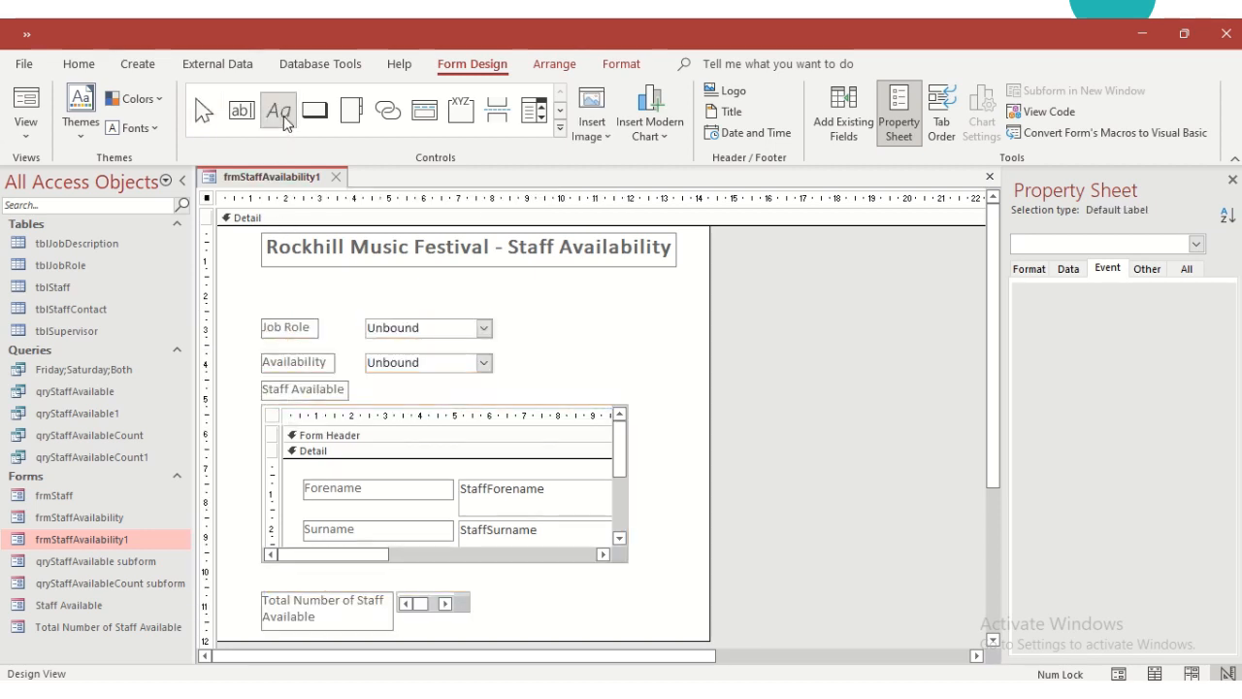
pyautogui.moveTo(262, 276)
pyautogui.mouseDown()
pyautogui.moveTo(282, 298)
pyautogui.moveTo(679, 309)
pyautogui.mouseUp()
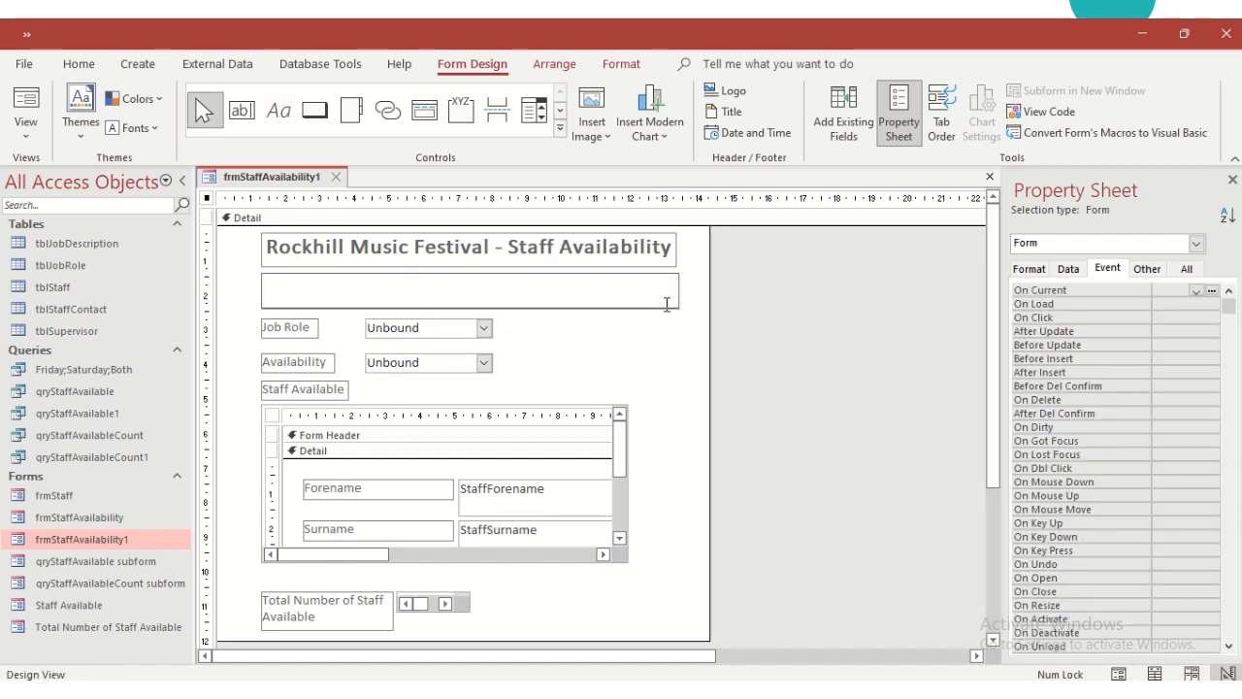
# Enter "Select the Job Role and day for Availability to see the staff available to work on that day" as the label text and switch to Form View.
pyautogui.write('Select the Job ROle and Avai')
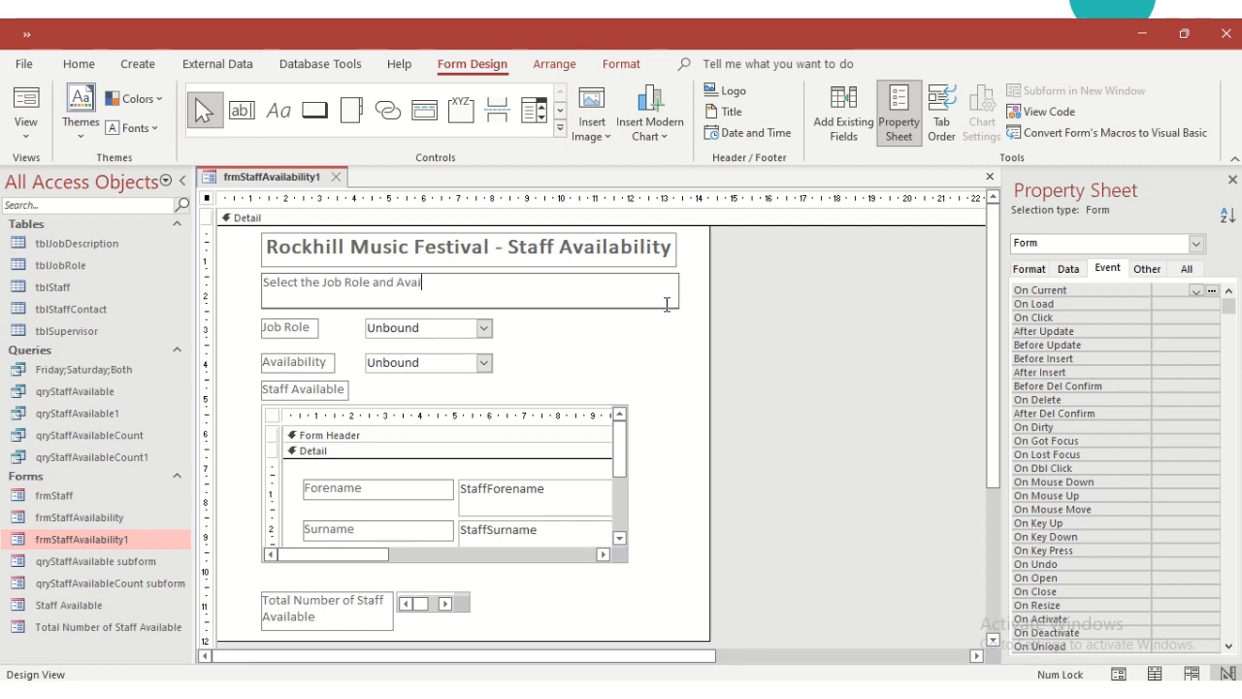
pyautogui.write('albility to see the staf')
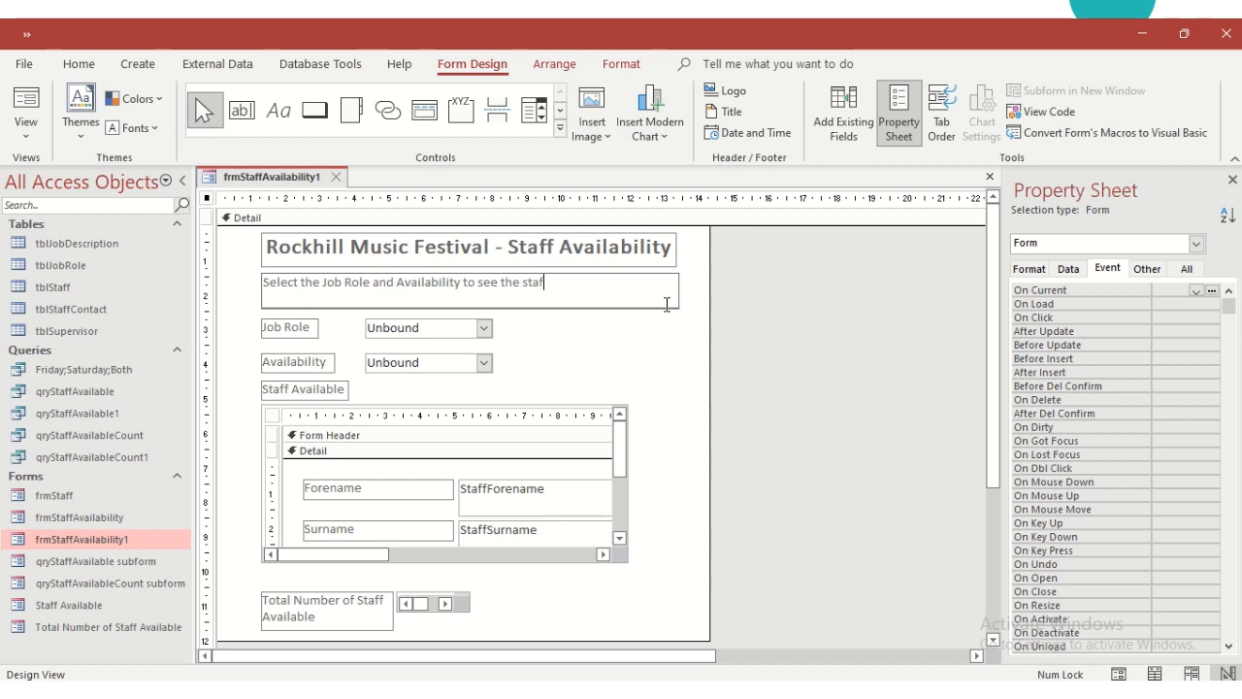
pyautogui.write('f availabl')
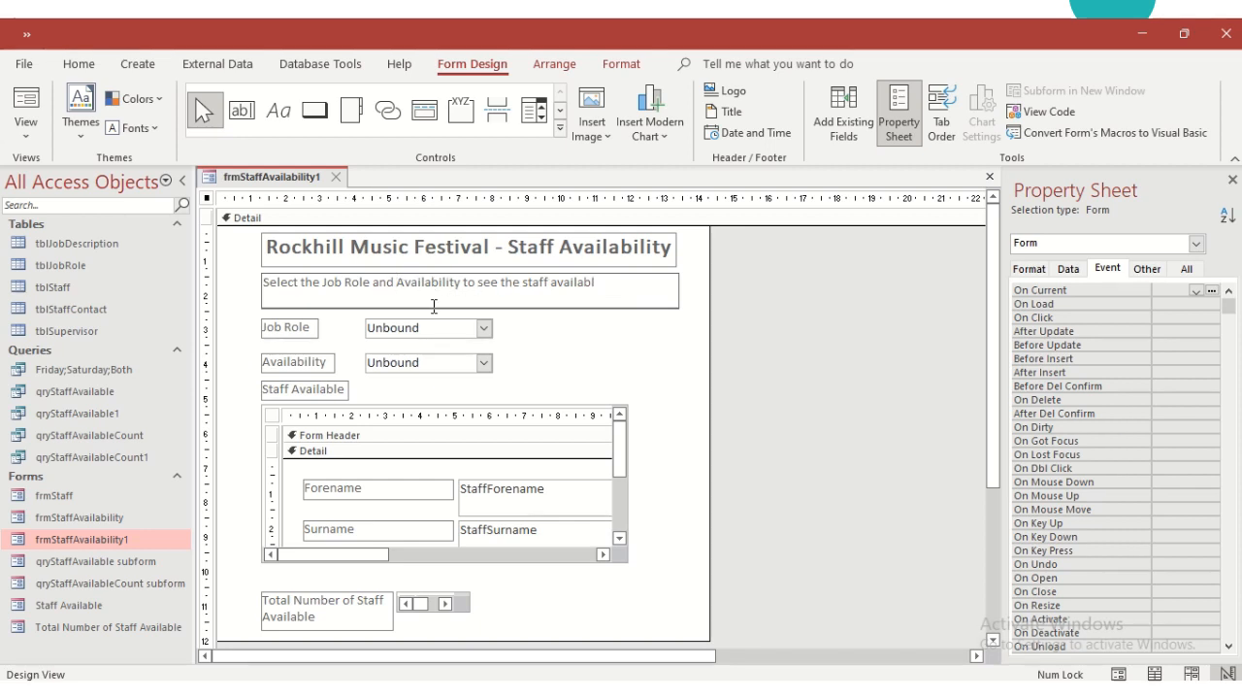
pyautogui.write('day fo')
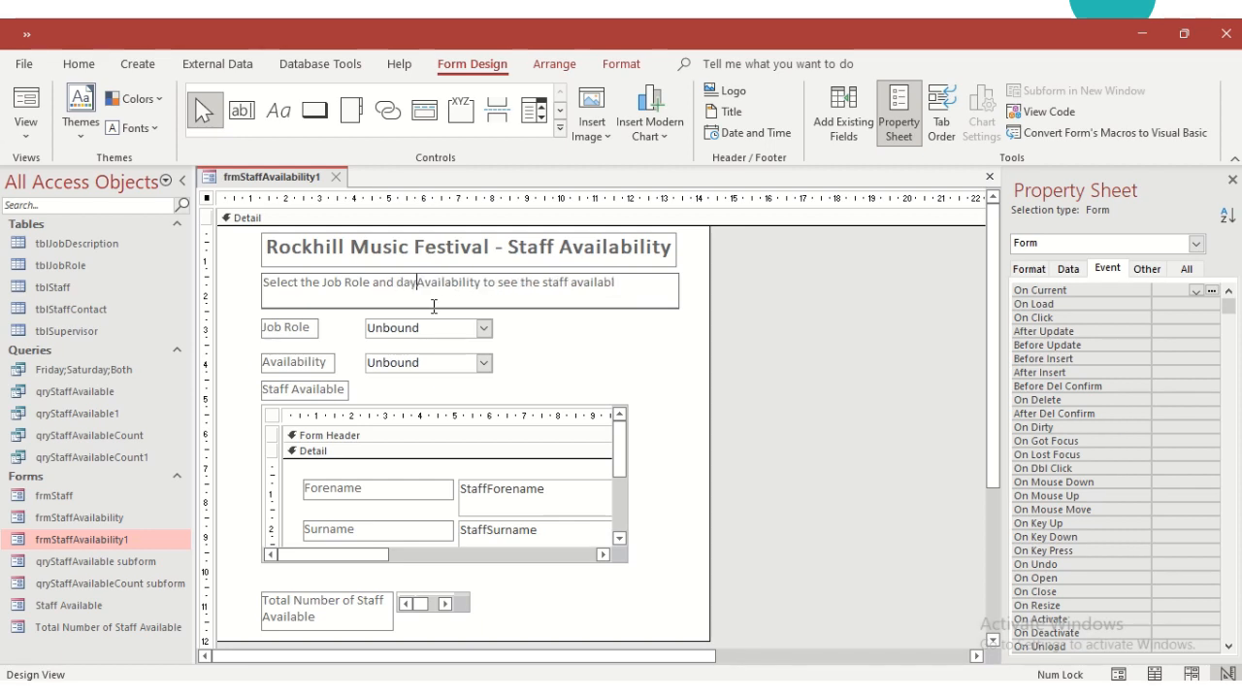
pyautogui.write('r')
pyautogui.click(638, 282)
pyautogui.write('e')
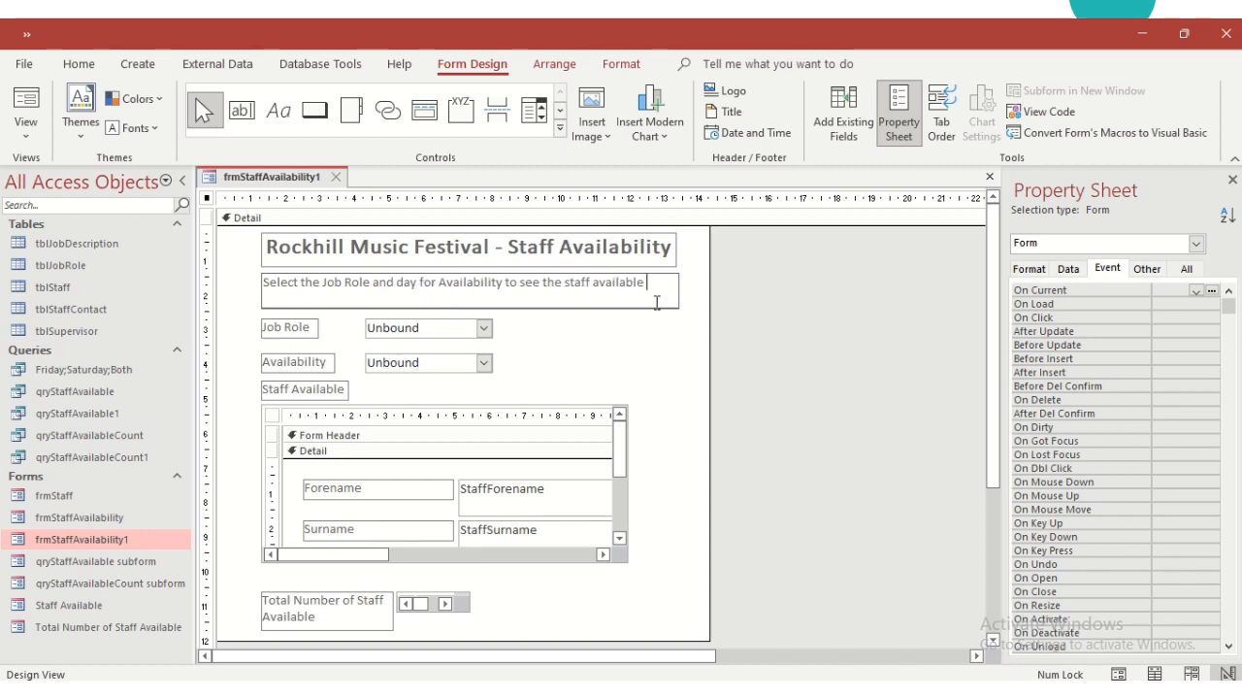
pyautogui.write(' to work on that day')
pyautogui.click(37, 103)
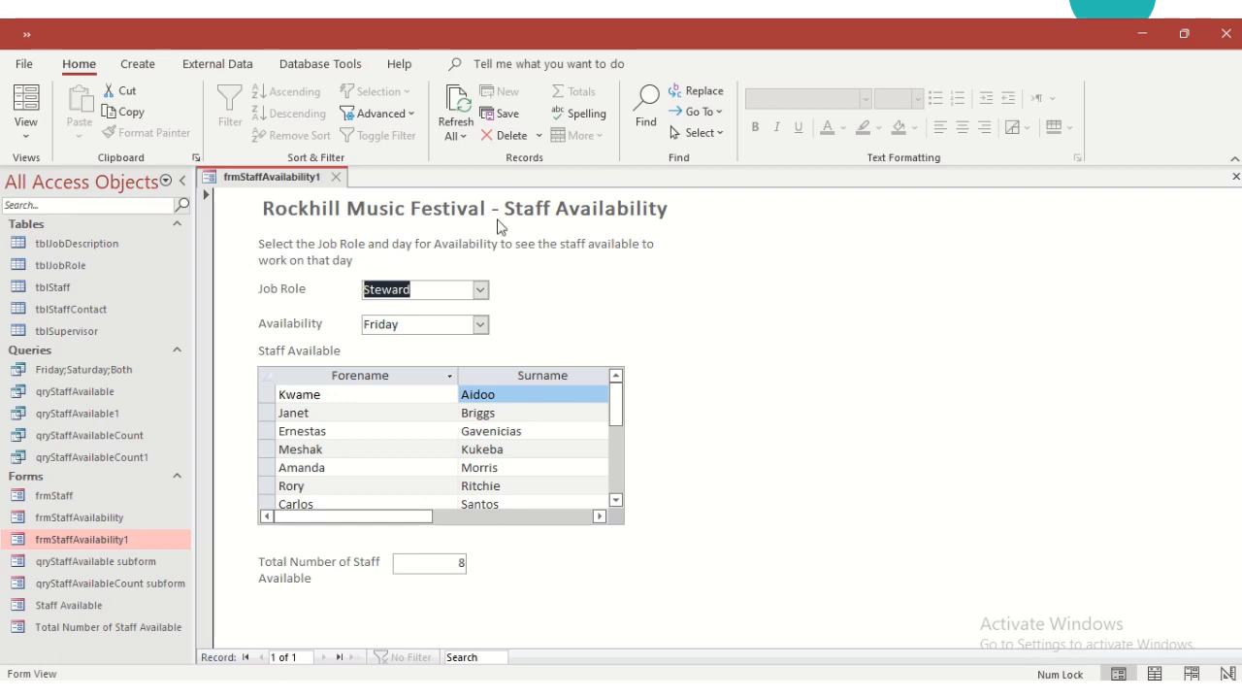
pyautogui.moveTo(507, 24)
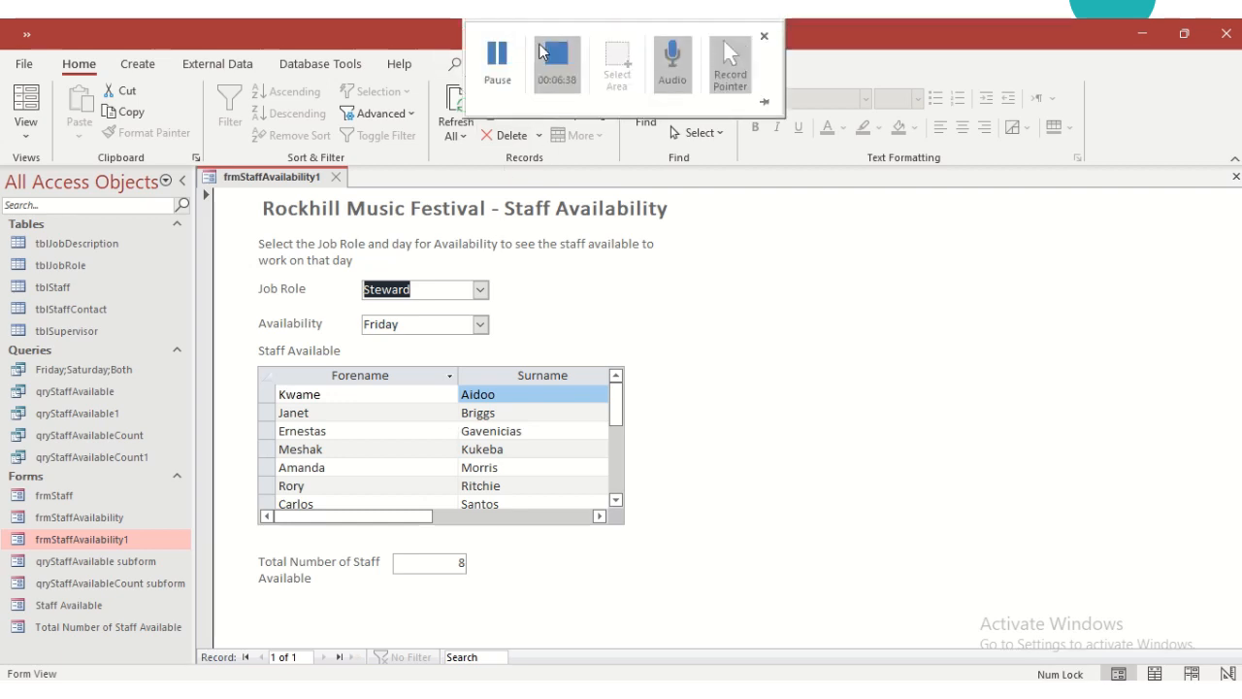